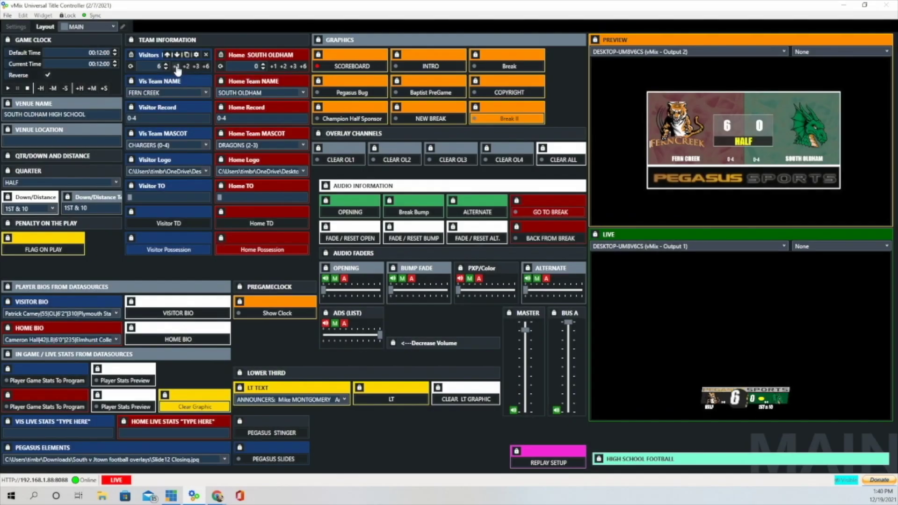
# Add one point to the visitors' score
pyautogui.click(177, 67)
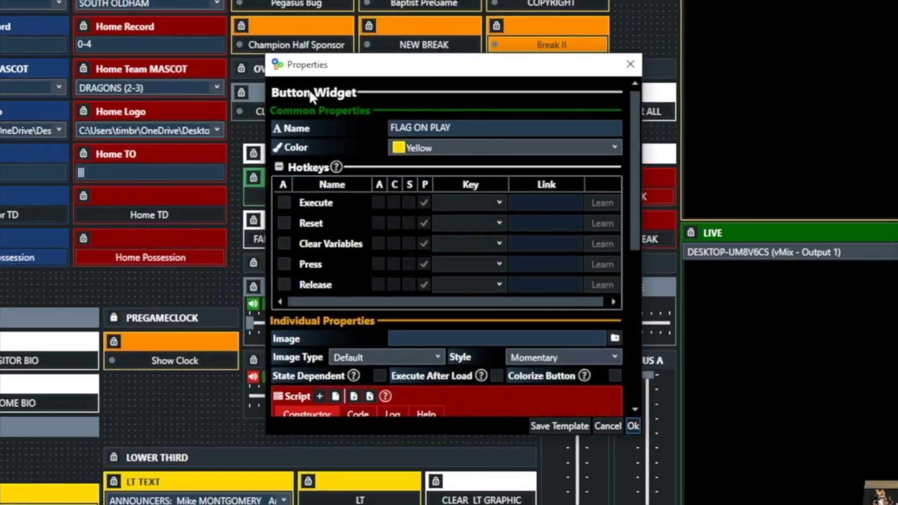
# Examine the script commands in the FLAG ON PLAY button's properties, including the index of its SetXVisibleOn command
pyautogui.scroll(-5, 478, 203)
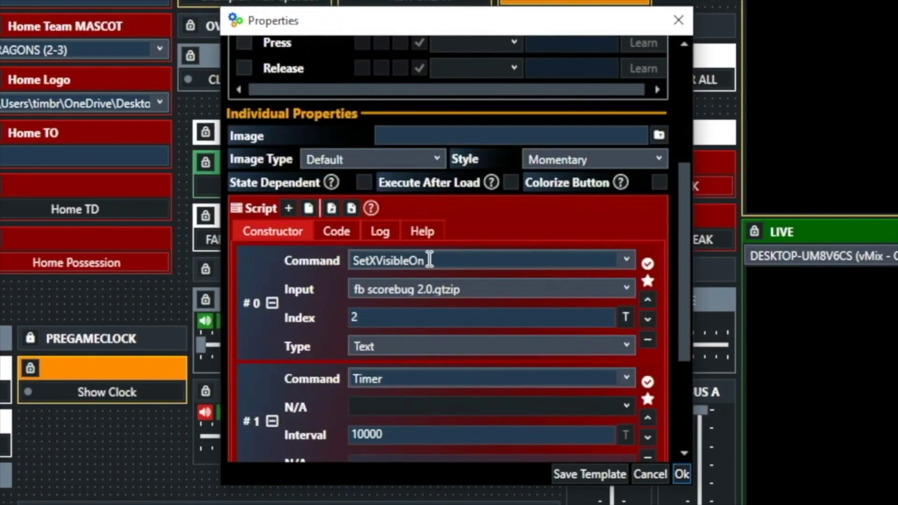
pyautogui.click(626, 317)
pyautogui.moveTo(686, 201); pyautogui.dragTo(674, 302)
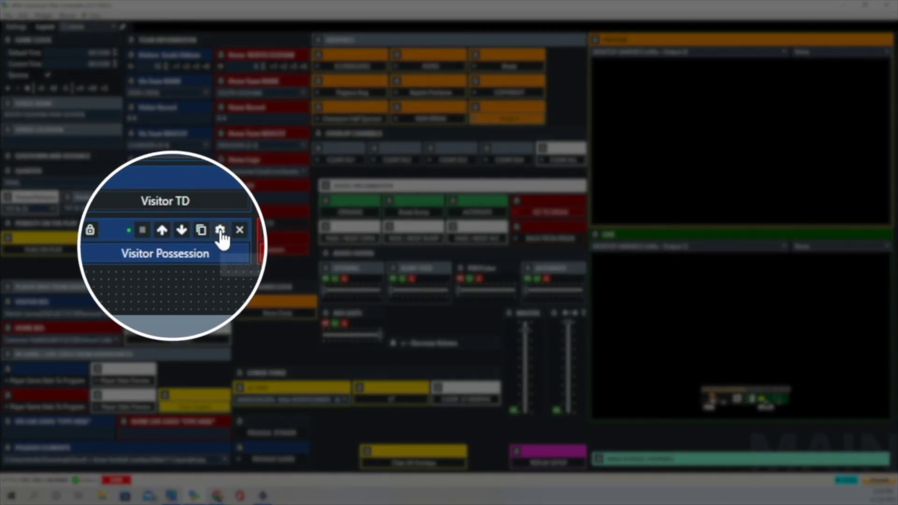
# Open the Visitor Possession button's properties and examine the index of its SetXVisibleOn command for fb scorebug 2.0.gtzip
pyautogui.click(197, 238)
pyautogui.scroll(-5, 465, 254)
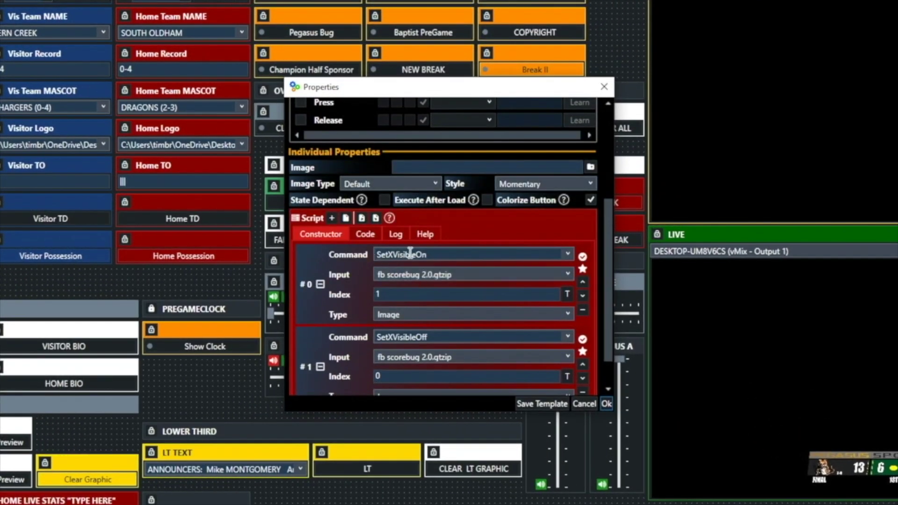
pyautogui.click(397, 293)
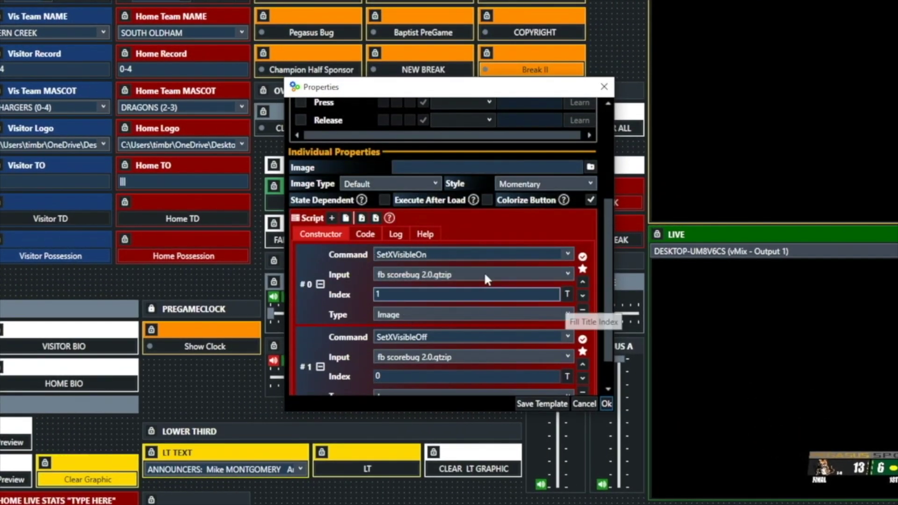
pyautogui.click(568, 296)
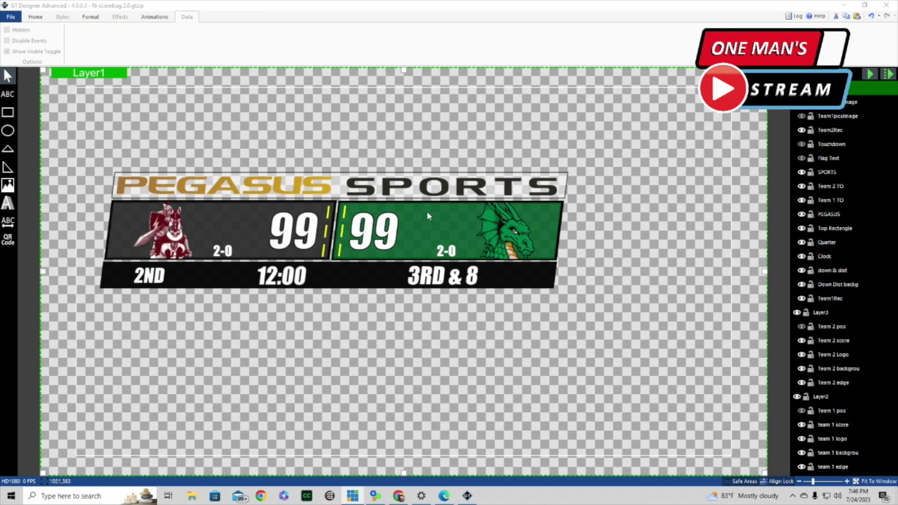
# In GT Designer, hide Layer2, Layer3, both team records, both team timeouts, the quarter, the clock, and the down and distance text with its background
pyautogui.click(797, 312)
pyautogui.click(798, 397)
pyautogui.click(801, 299)
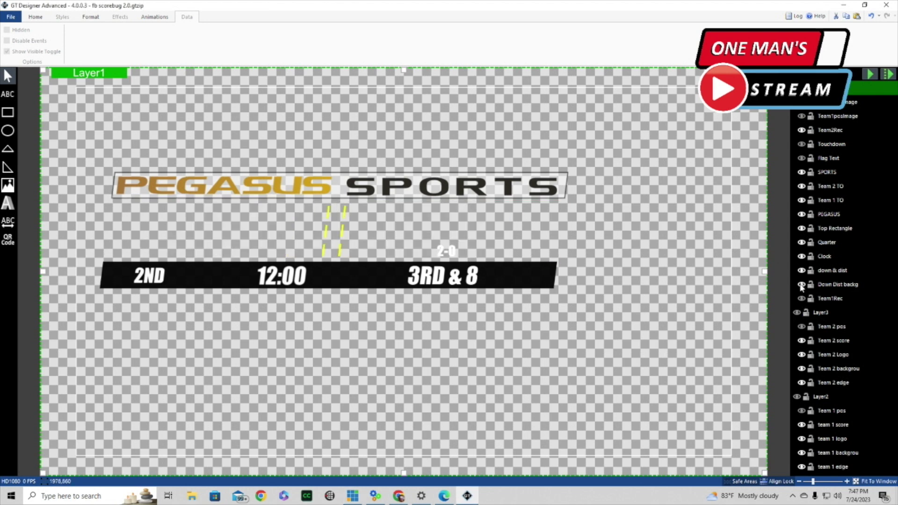
pyautogui.click(801, 285)
pyautogui.click(801, 271)
pyautogui.click(801, 257)
pyautogui.click(801, 242)
pyautogui.click(802, 201)
pyautogui.click(802, 186)
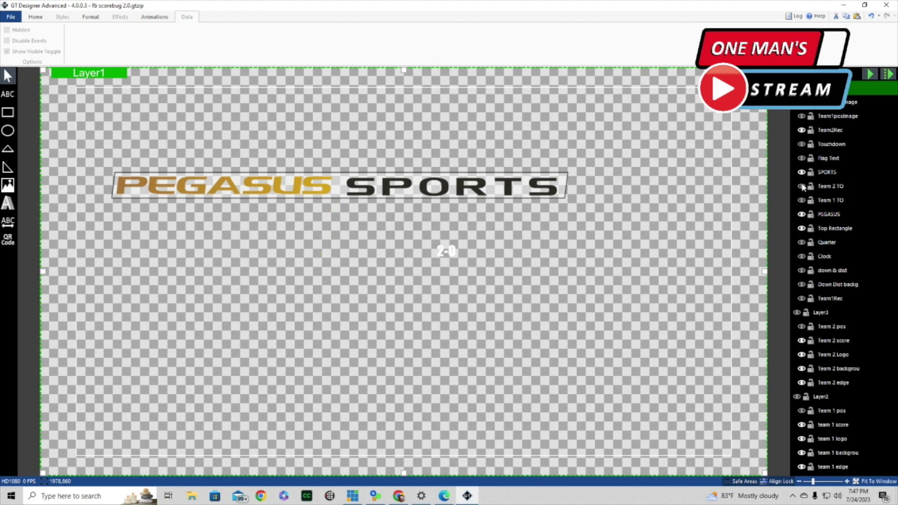
pyautogui.click(801, 131)
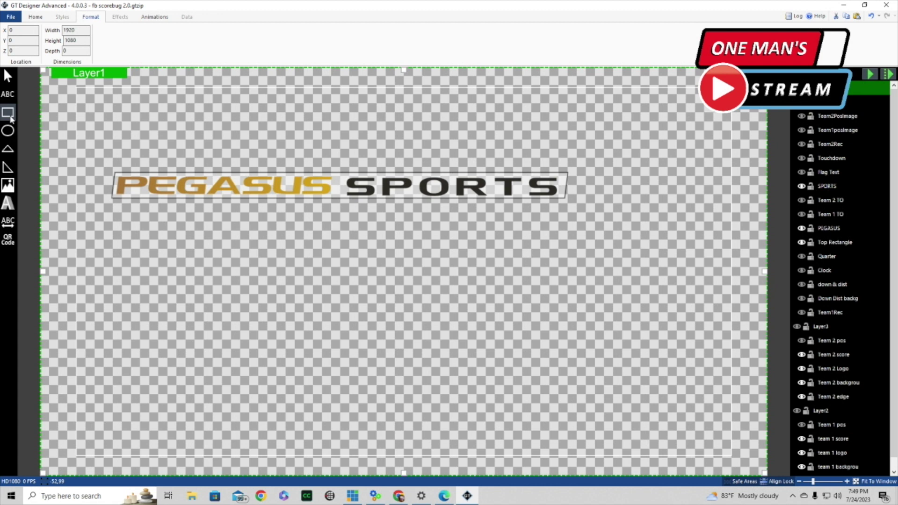
# Draw a rectangle below the PEGASUS SPORTS bar and set its width to 1198 and height to 71
pyautogui.click(7, 113)
pyautogui.moveTo(113, 213); pyautogui.dragTo(571, 246)
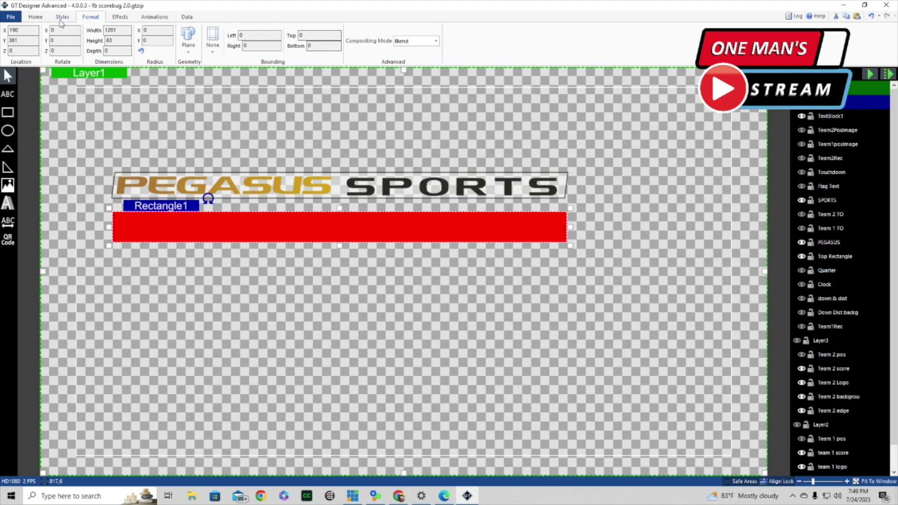
pyautogui.moveTo(123, 31); pyautogui.dragTo(129, 28)
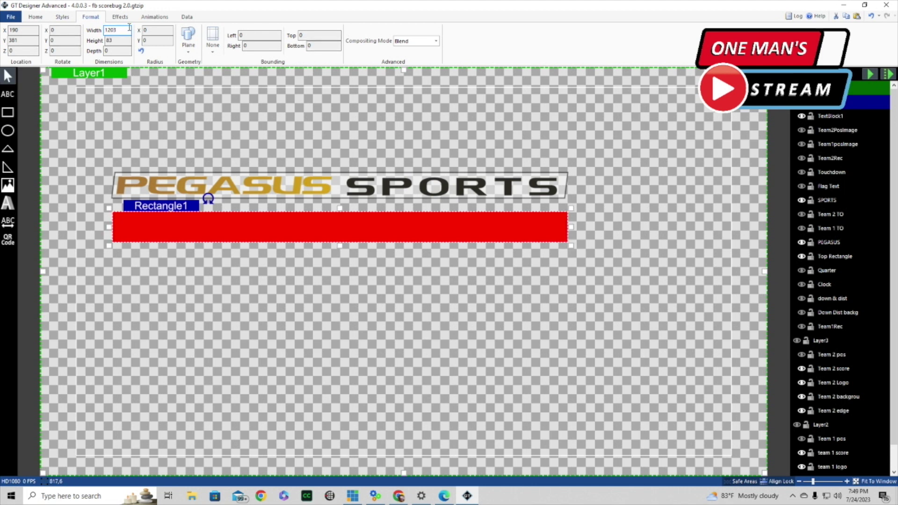
pyautogui.click(123, 31)
pyautogui.write('1198')
pyautogui.doubleClick(114, 41)
pyautogui.write('3')
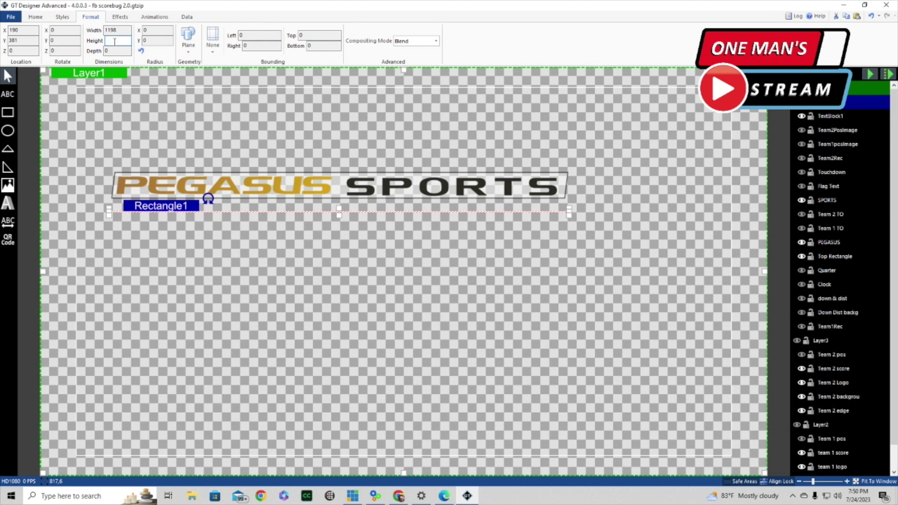
pyautogui.write('71')
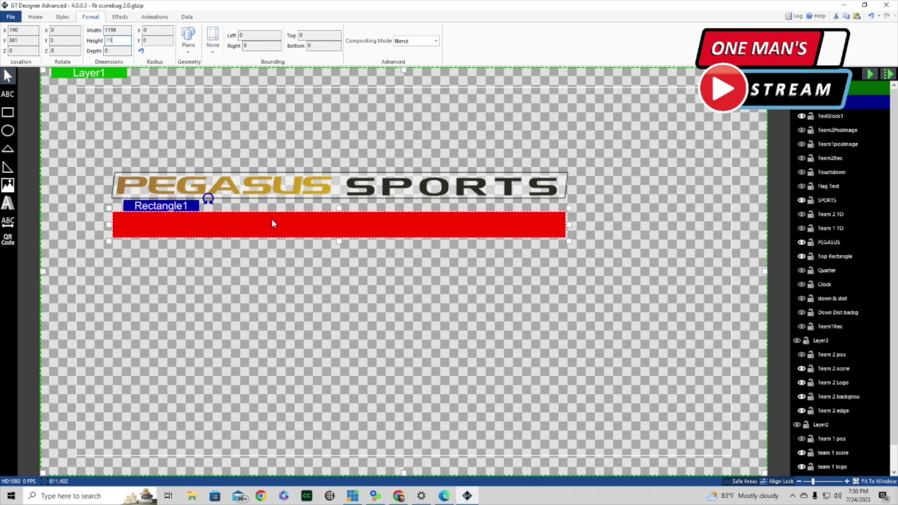
# Set the new rectangle's X skew to 7 to match the Top Rectangle's slant
pyautogui.click(124, 19)
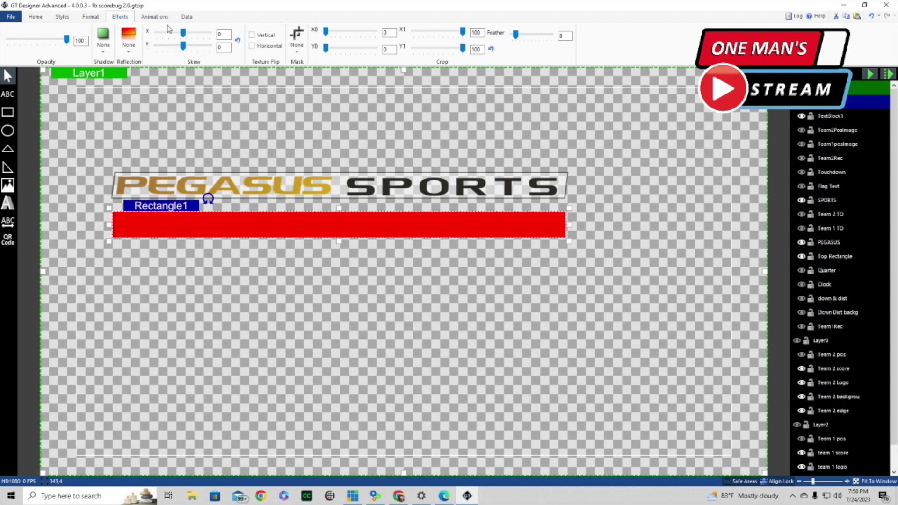
pyautogui.moveTo(183, 33); pyautogui.dragTo(195, 34)
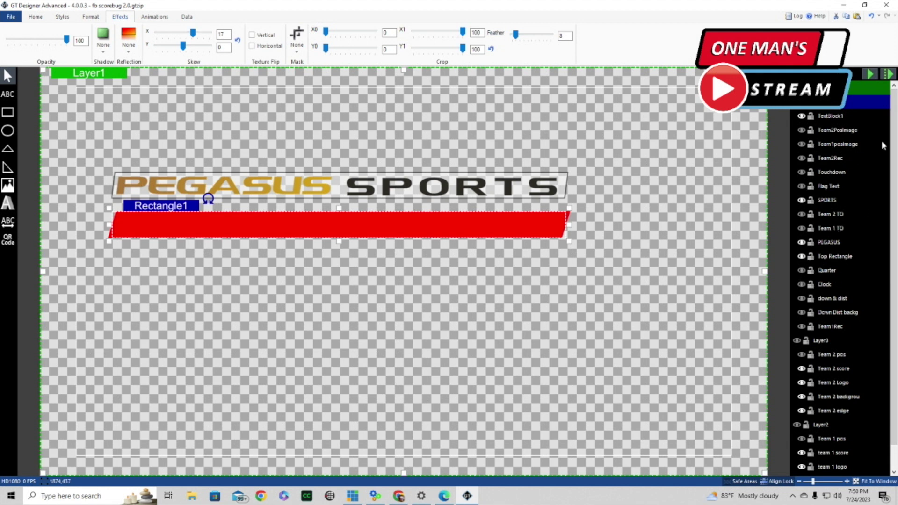
pyautogui.click(833, 257)
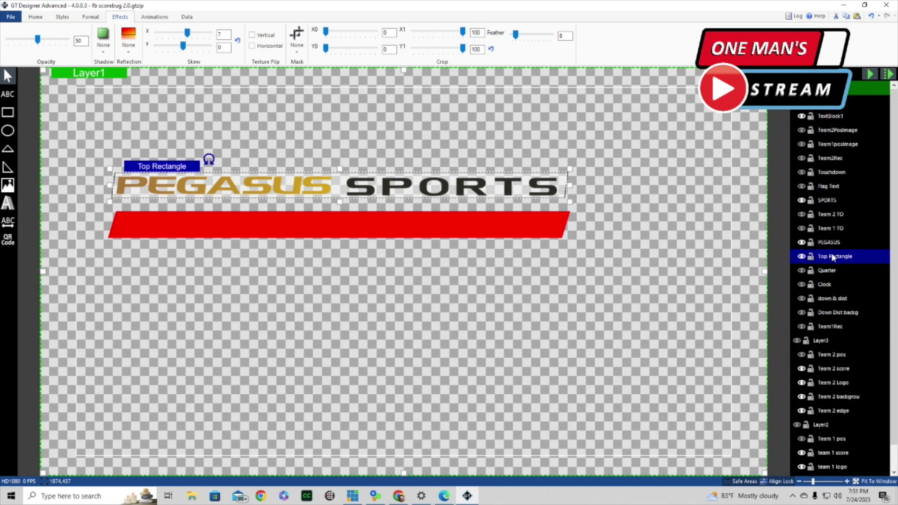
pyautogui.click(220, 35)
pyautogui.click(211, 222)
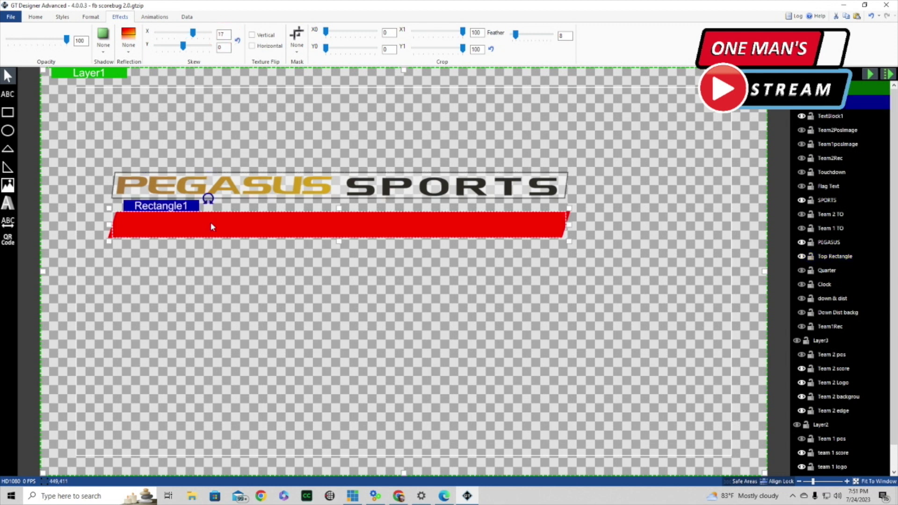
pyautogui.click(225, 34)
pyautogui.press('BackSpace')
pyautogui.click(253, 245)
# Change the skewed rectangle's fill from red to a very light grey
pyautogui.click(429, 227)
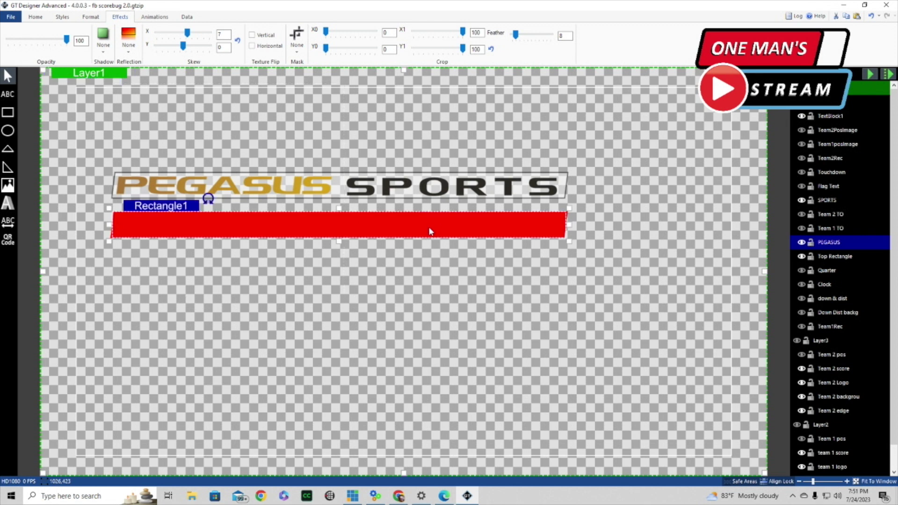
pyautogui.click(36, 17)
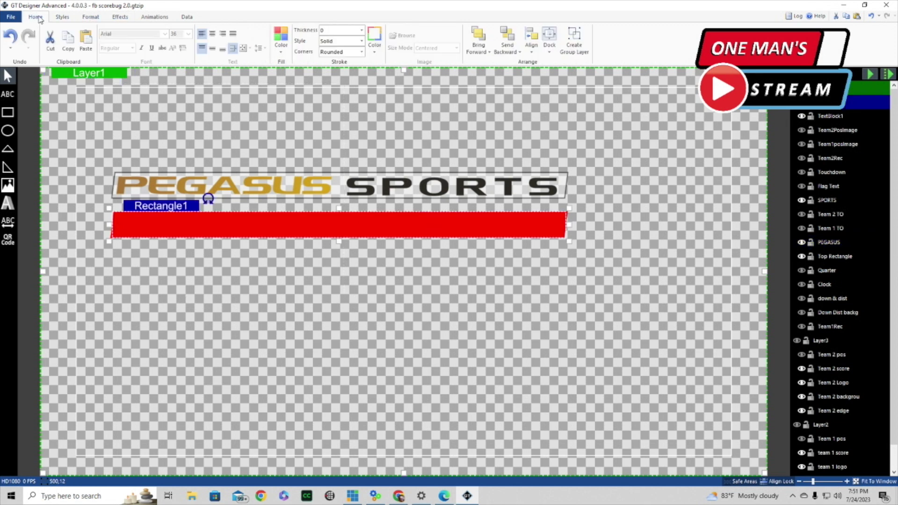
pyautogui.click(282, 52)
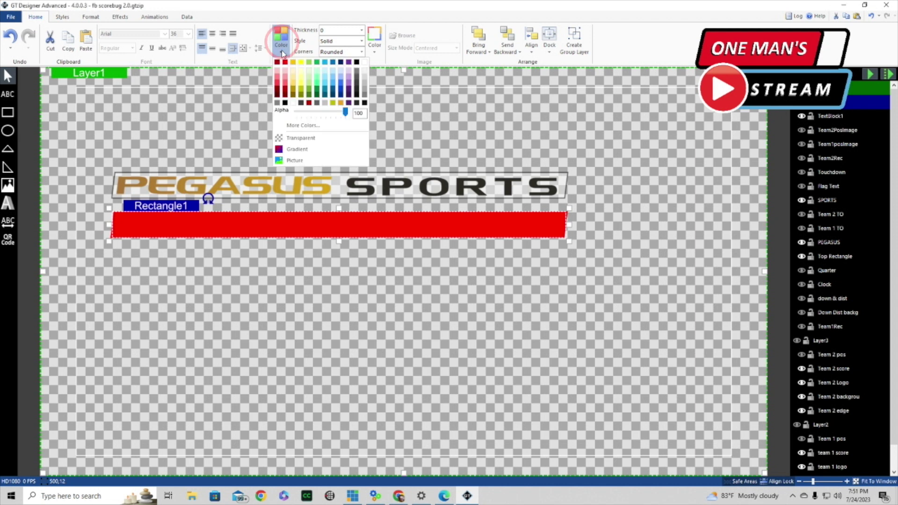
pyautogui.click(365, 71)
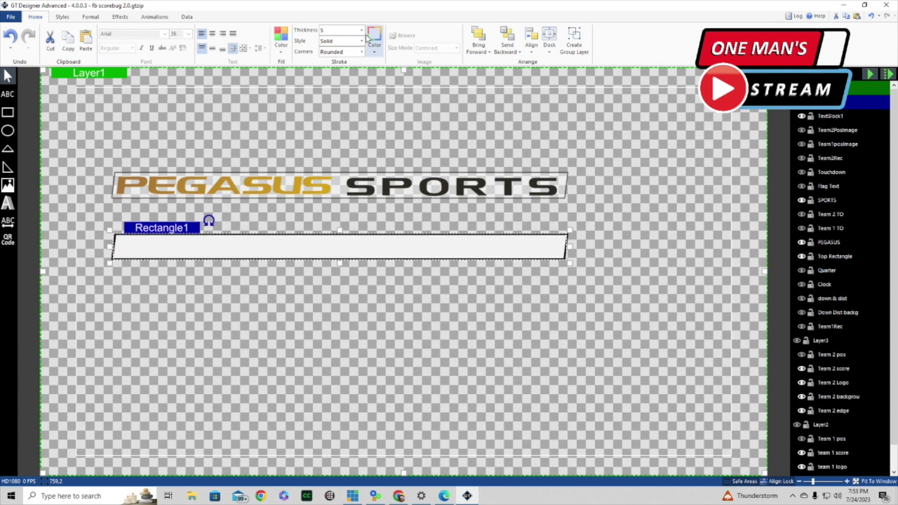
# Set the light grey rectangle's stroke thickness to 3
pyautogui.click(362, 30)
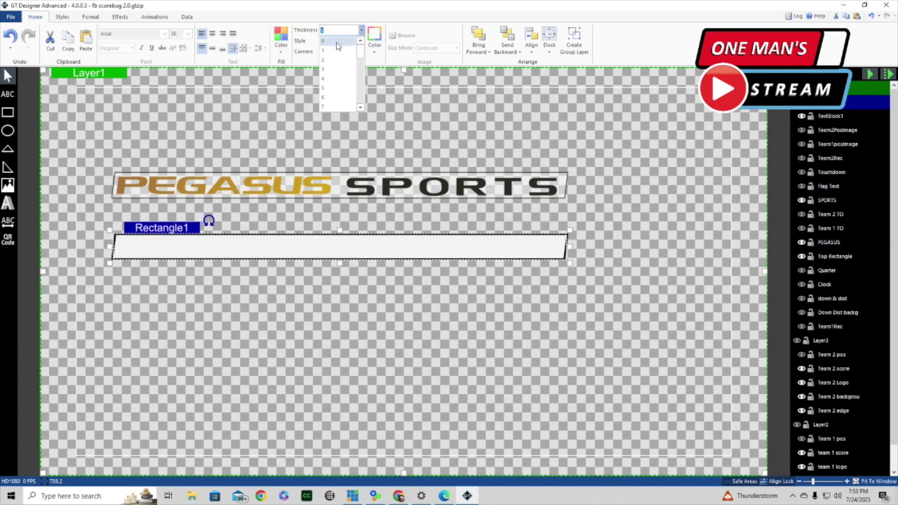
pyautogui.click(337, 52)
pyautogui.click(406, 343)
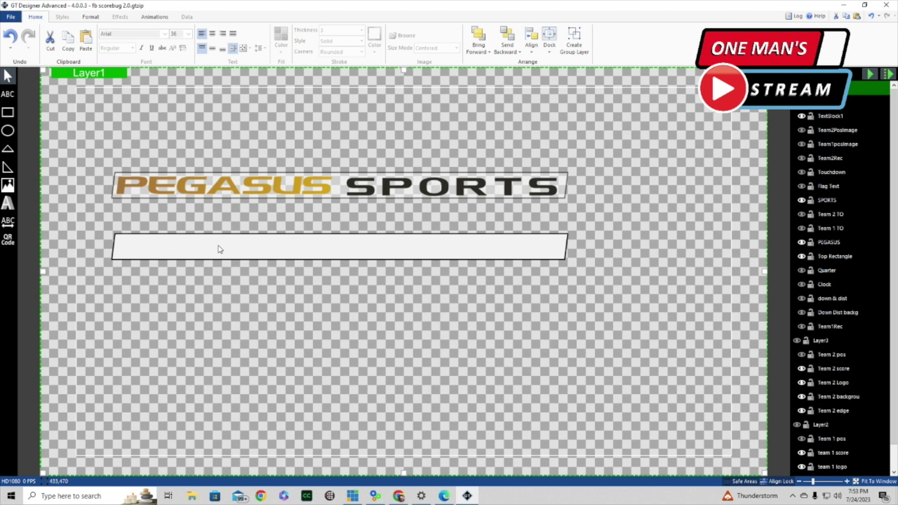
# Reduce the rectangle's fill alpha to about 25 and move the rectangle farther down the canvas
pyautogui.click(394, 248)
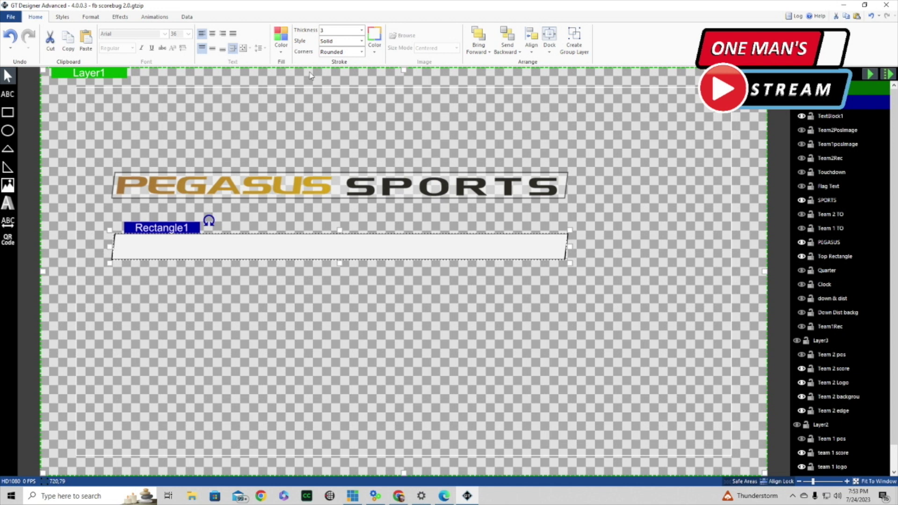
pyautogui.click(282, 51)
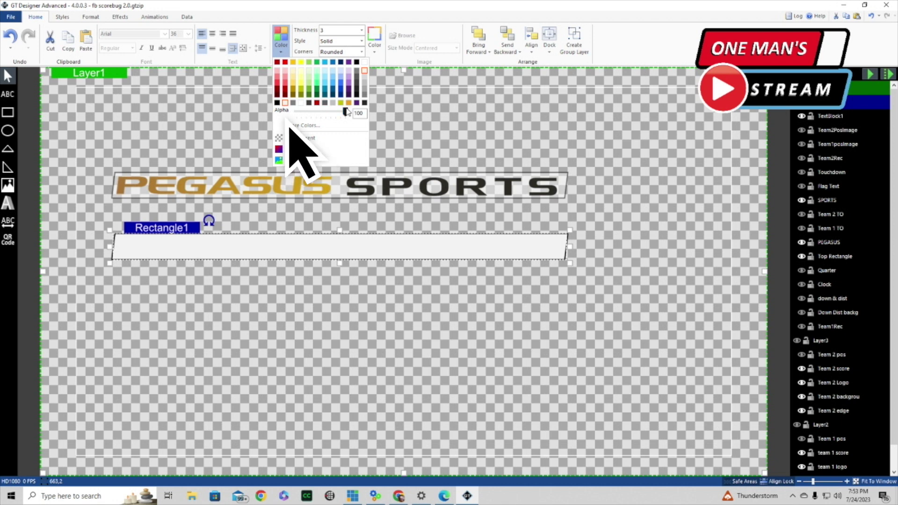
pyautogui.moveTo(346, 112); pyautogui.dragTo(314, 114)
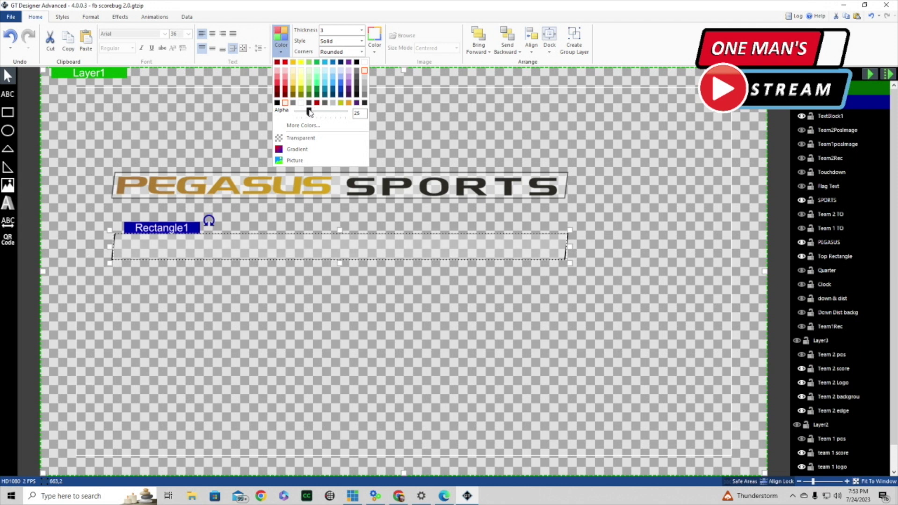
pyautogui.click(319, 299)
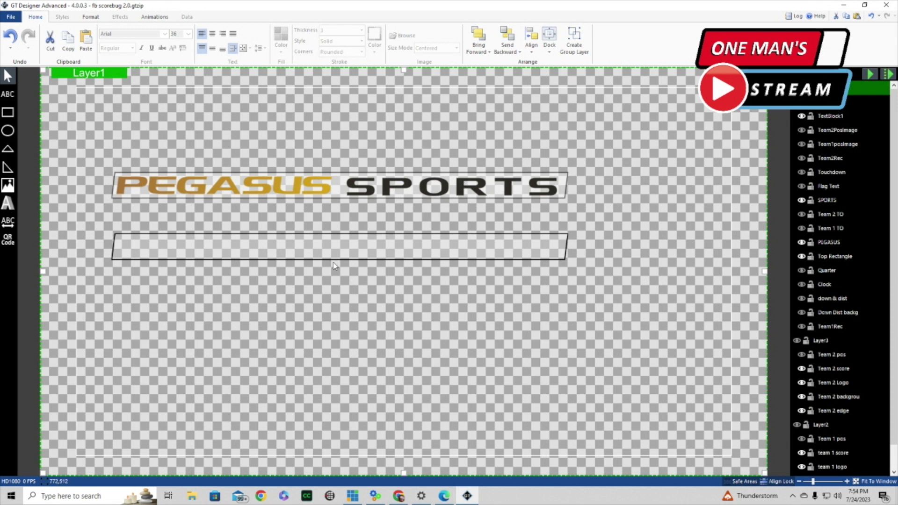
pyautogui.moveTo(335, 245); pyautogui.dragTo(336, 319)
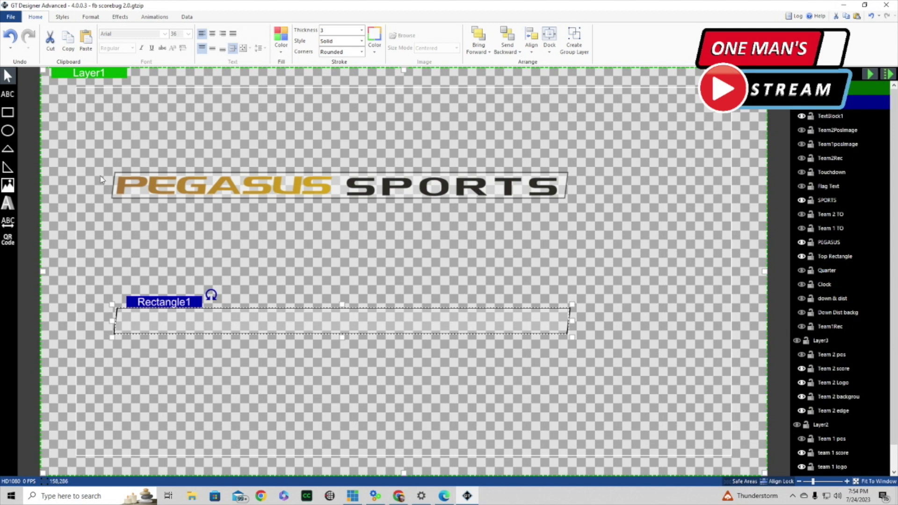
# Insert the image Pegasus LOGO_clipped_rev_1 (1) from the Downloads folder onto the canvas
pyautogui.click(9, 187)
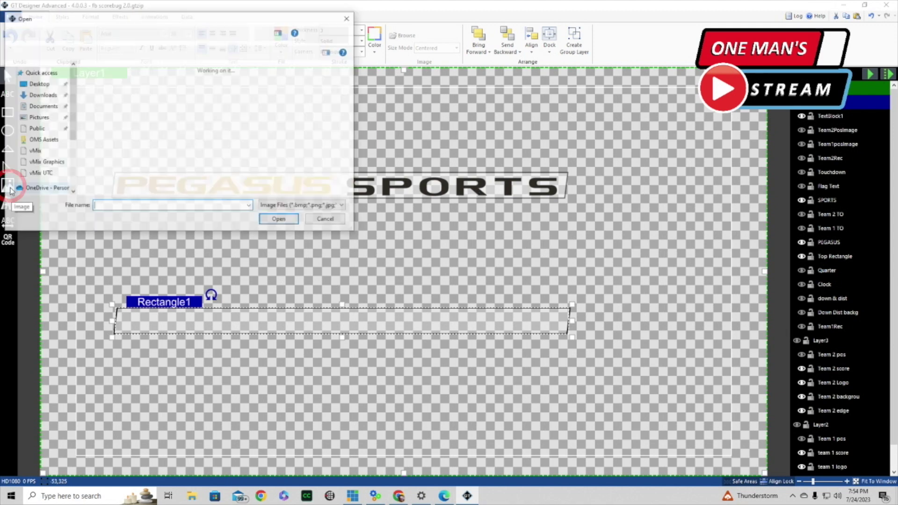
pyautogui.scroll(-5, 344, 178)
pyautogui.scroll(3, 344, 179)
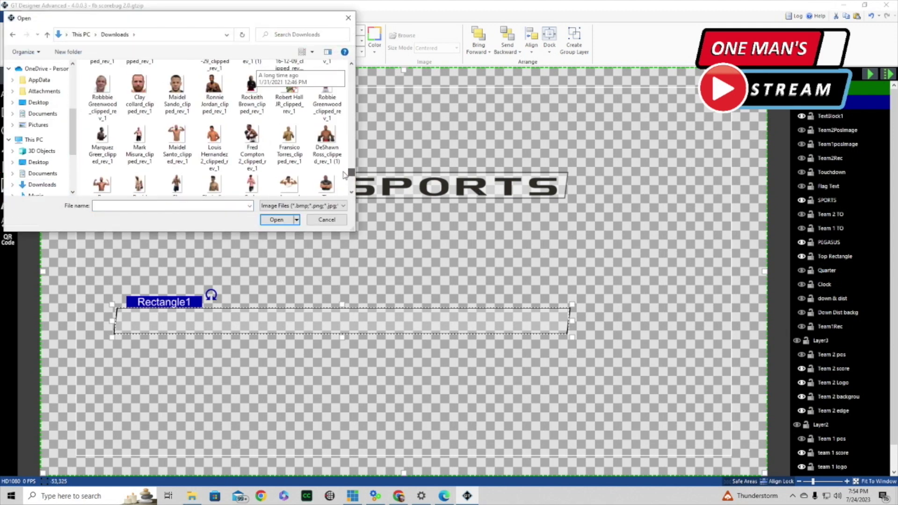
pyautogui.scroll(5, 344, 174)
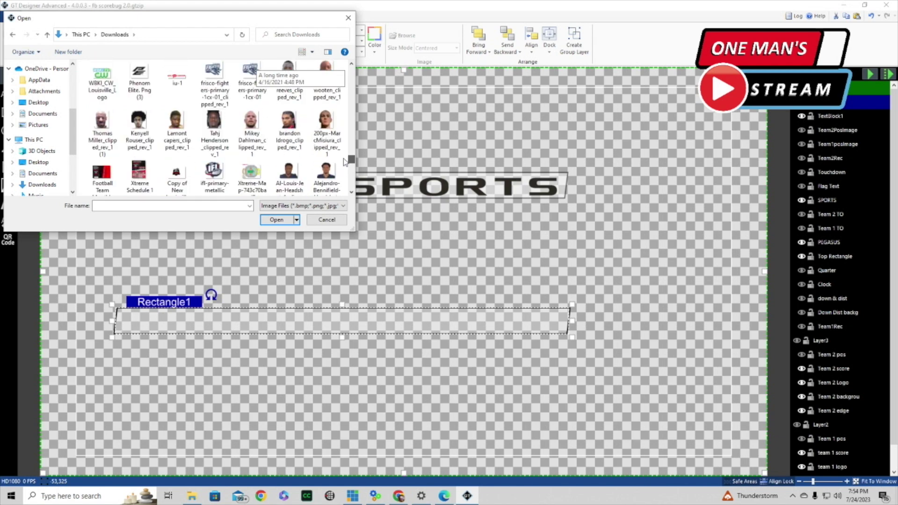
pyautogui.scroll(-5, 344, 163)
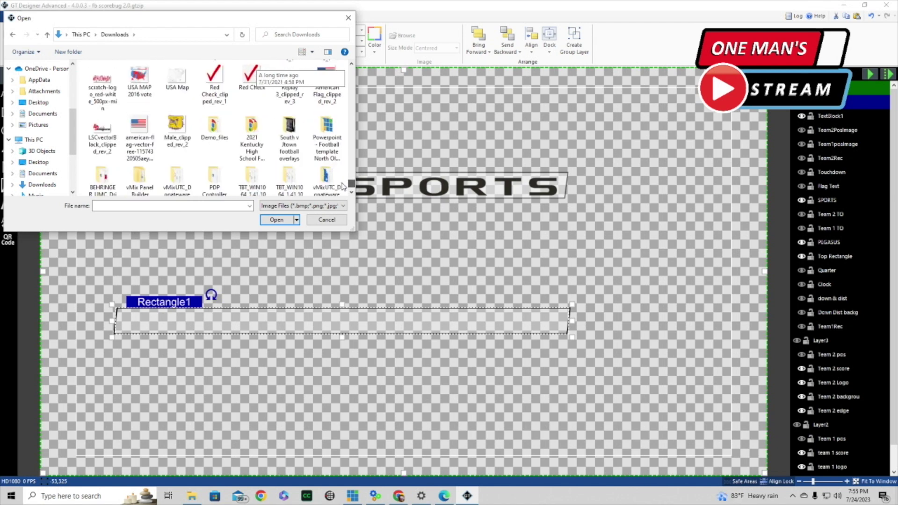
pyautogui.scroll(5, 341, 174)
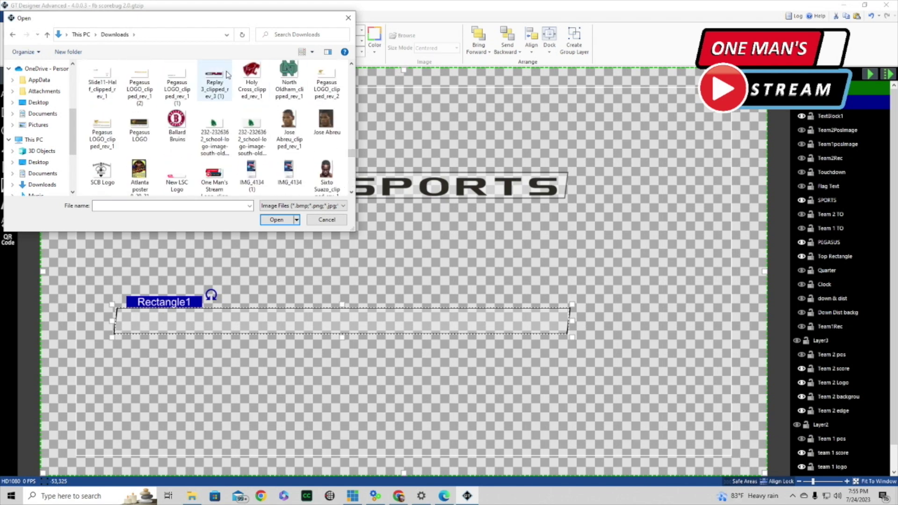
pyautogui.click(183, 82)
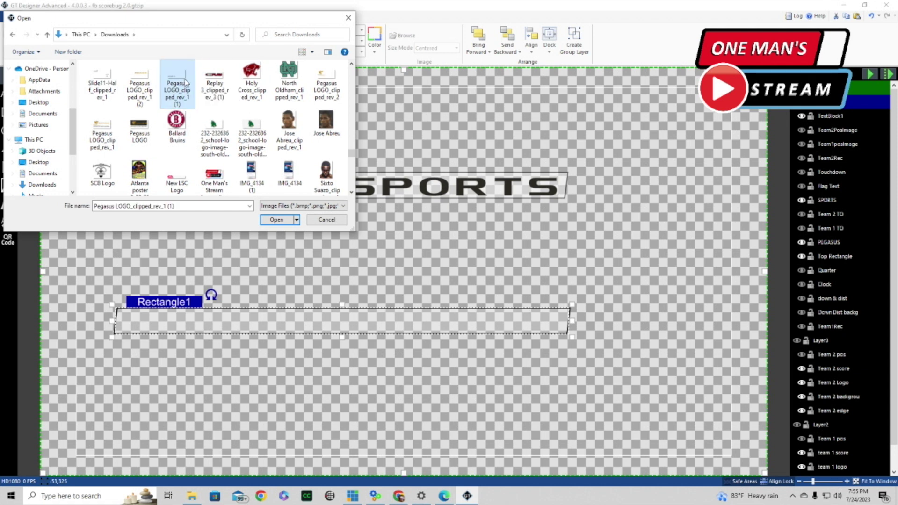
pyautogui.click(280, 220)
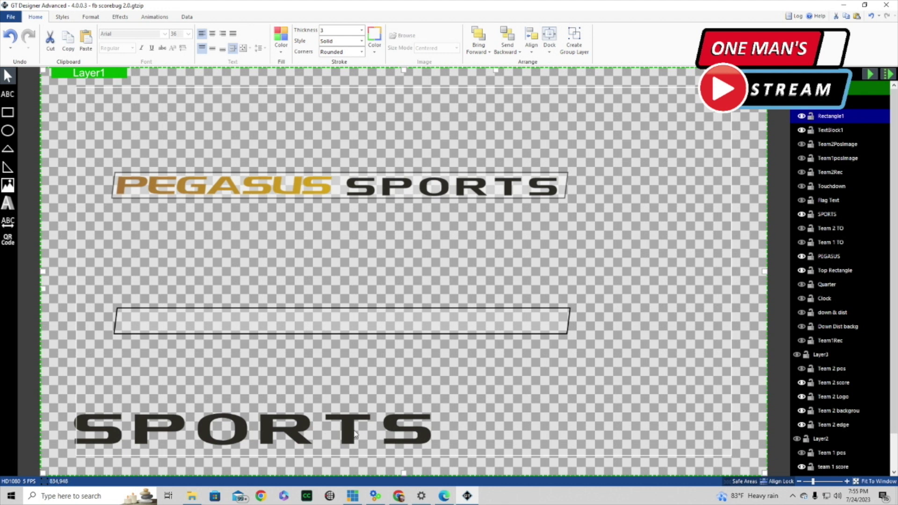
# Shrink the SPORTS logo image and position it inside the right half of the lower skewed bar
pyautogui.click(276, 419)
pyautogui.moveTo(276, 418); pyautogui.dragTo(333, 434)
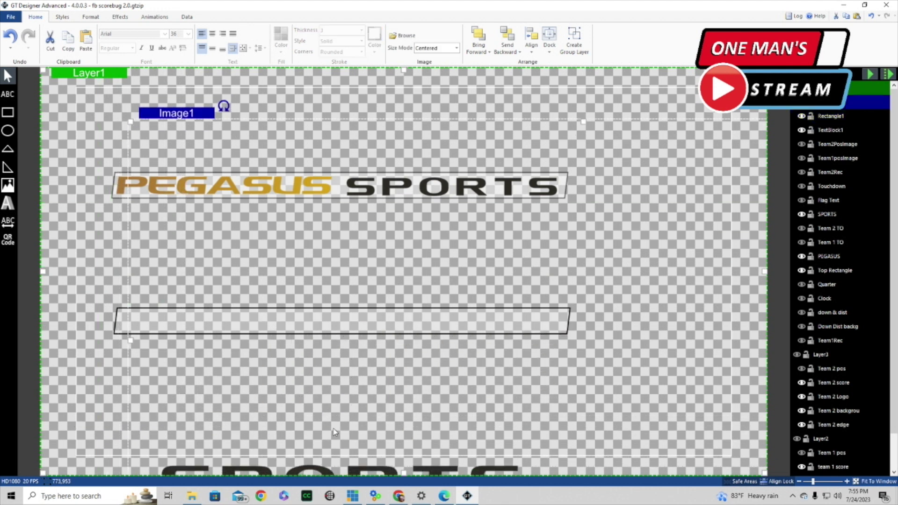
pyautogui.moveTo(132, 124); pyautogui.dragTo(402, 374)
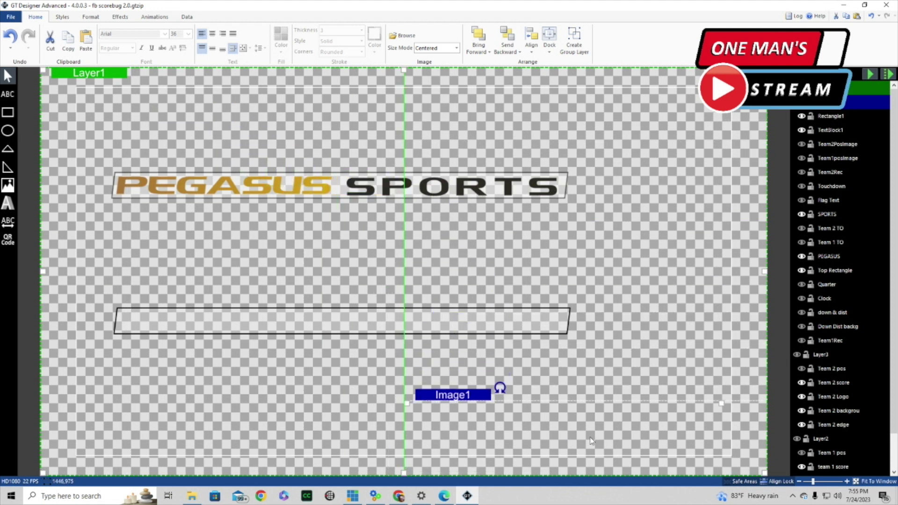
pyautogui.moveTo(592, 411); pyautogui.dragTo(415, 202)
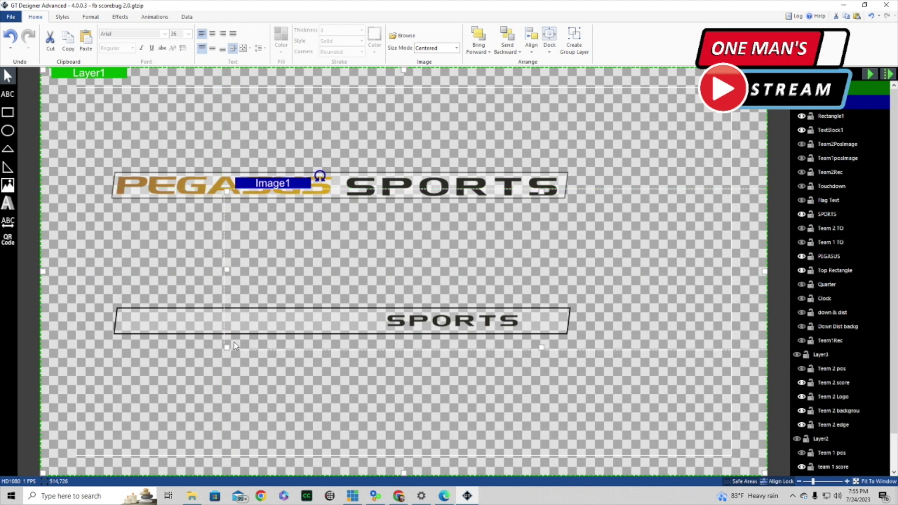
pyautogui.moveTo(225, 349); pyautogui.dragTo(134, 471)
pyautogui.moveTo(374, 425); pyautogui.dragTo(481, 324)
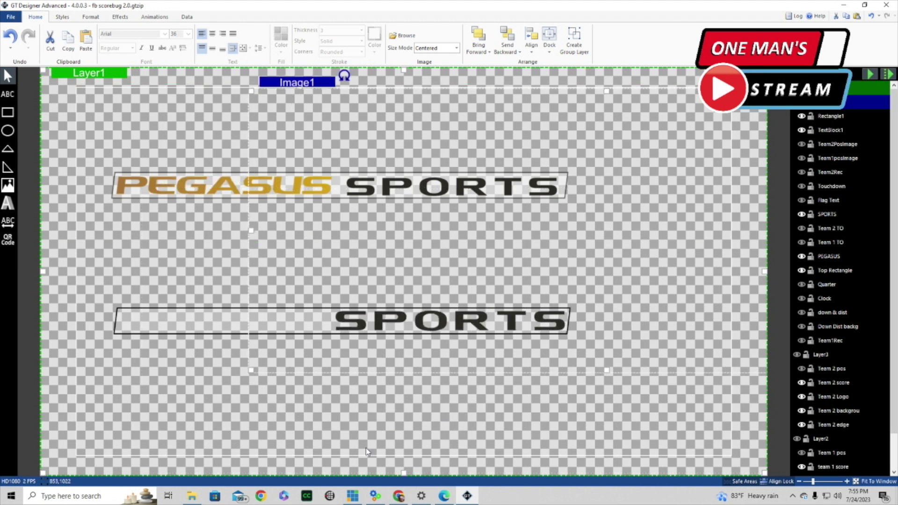
pyautogui.click(383, 410)
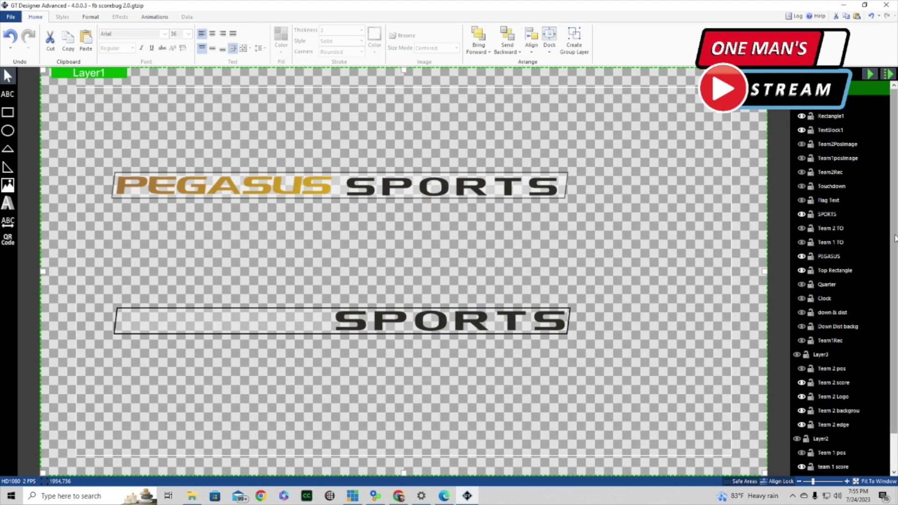
# Insert the image Pegasus LOGO_clipped_rev_1 (2) from the Downloads folder onto the canvas
pyautogui.click(830, 116)
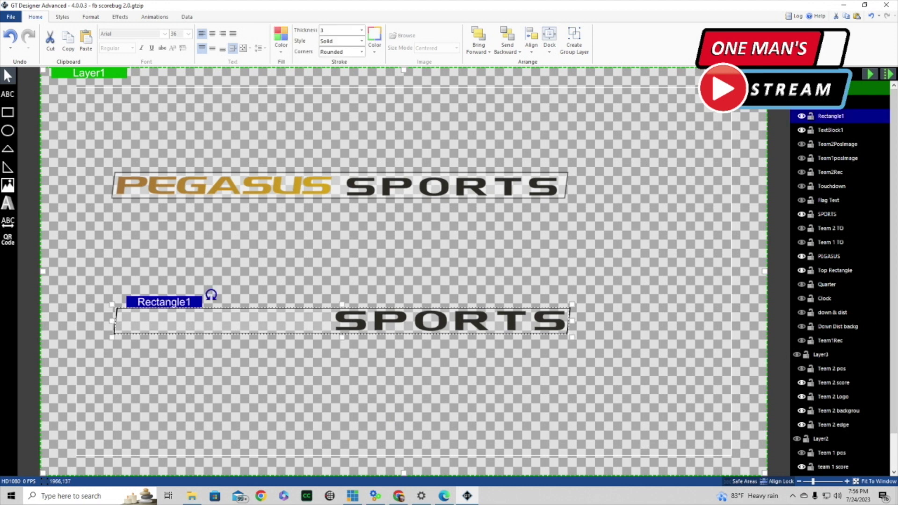
pyautogui.click(831, 102)
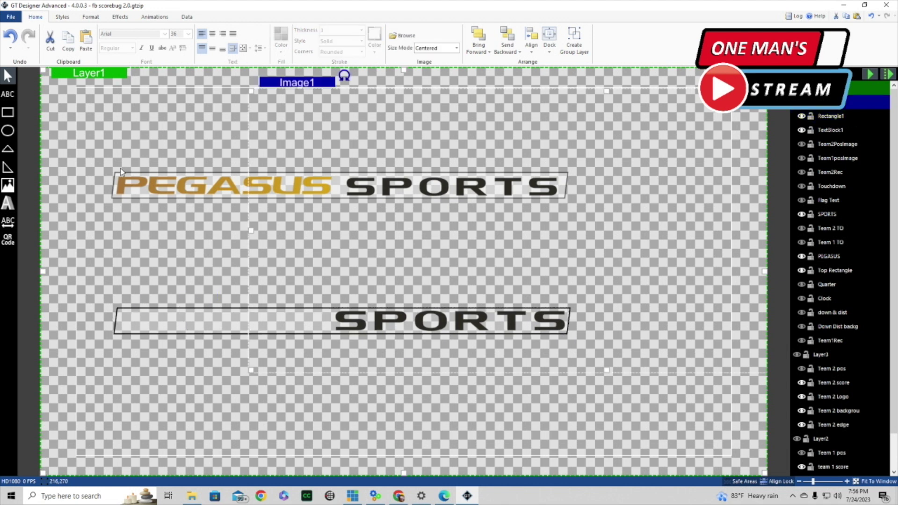
pyautogui.click(8, 186)
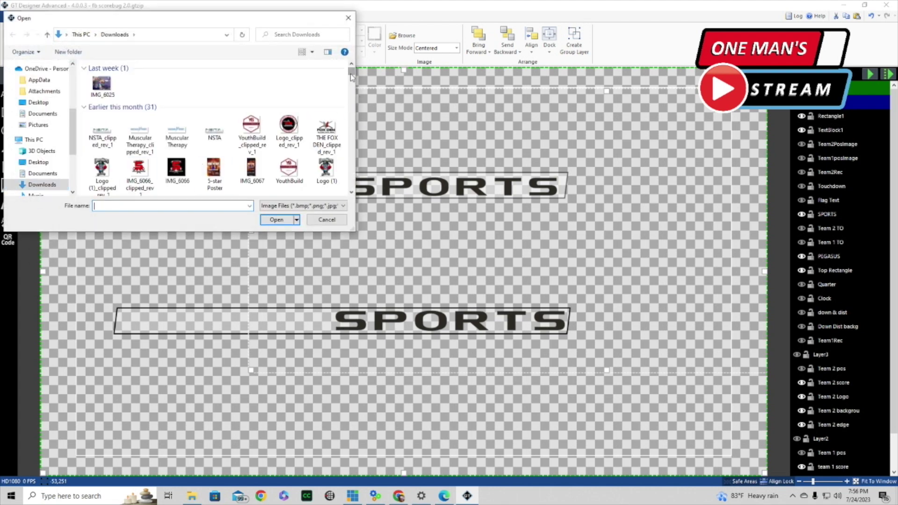
pyautogui.moveTo(351, 77); pyautogui.dragTo(350, 167)
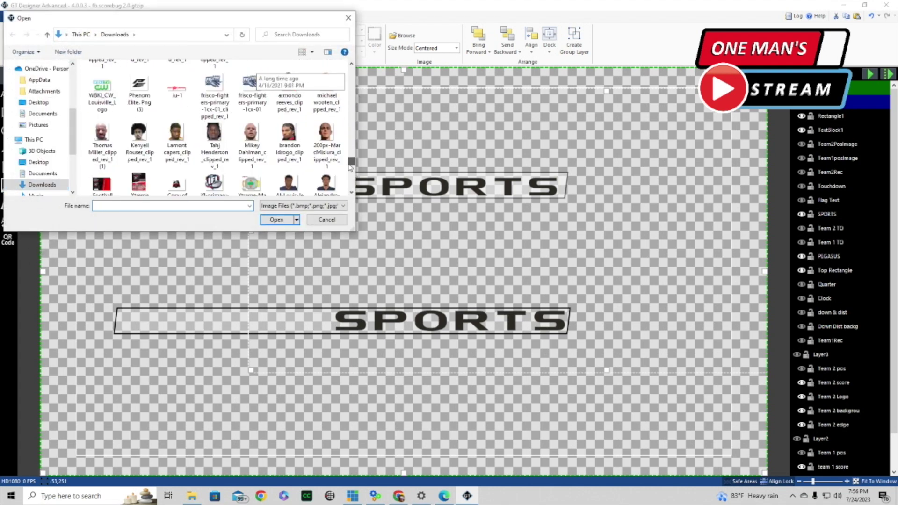
pyautogui.scroll(-5, 350, 168)
pyautogui.click(140, 120)
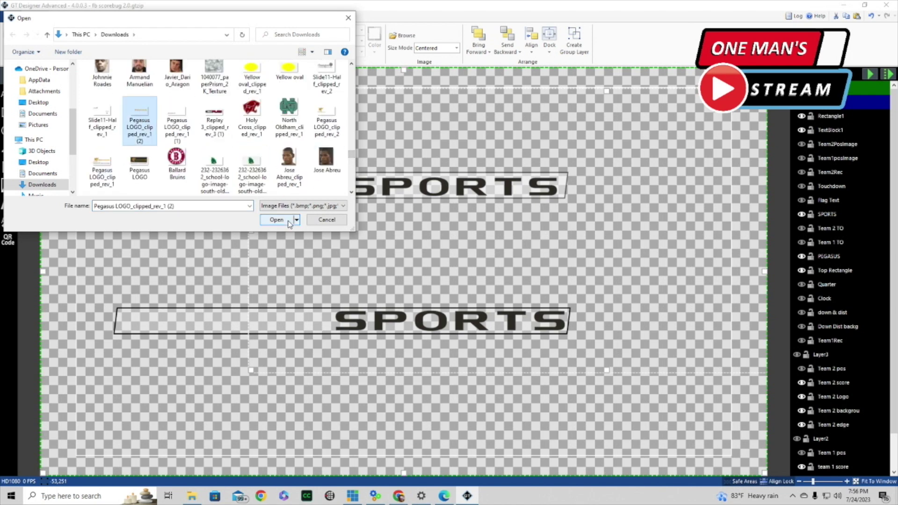
pyautogui.click(289, 223)
# Shrink the gold PEGASUS image and align it inside the left half of the lower bar, beside SPORTS
pyautogui.moveTo(512, 262); pyautogui.dragTo(555, 293)
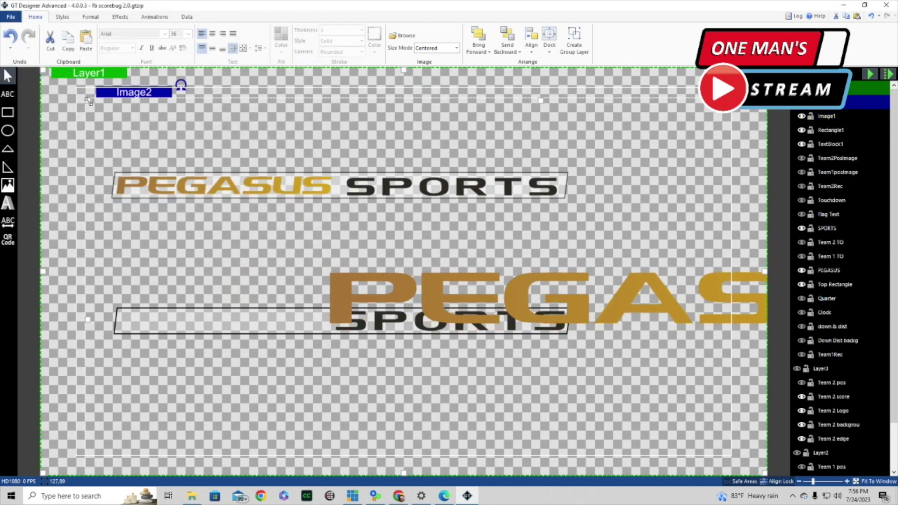
pyautogui.moveTo(88, 101); pyautogui.dragTo(18, 248)
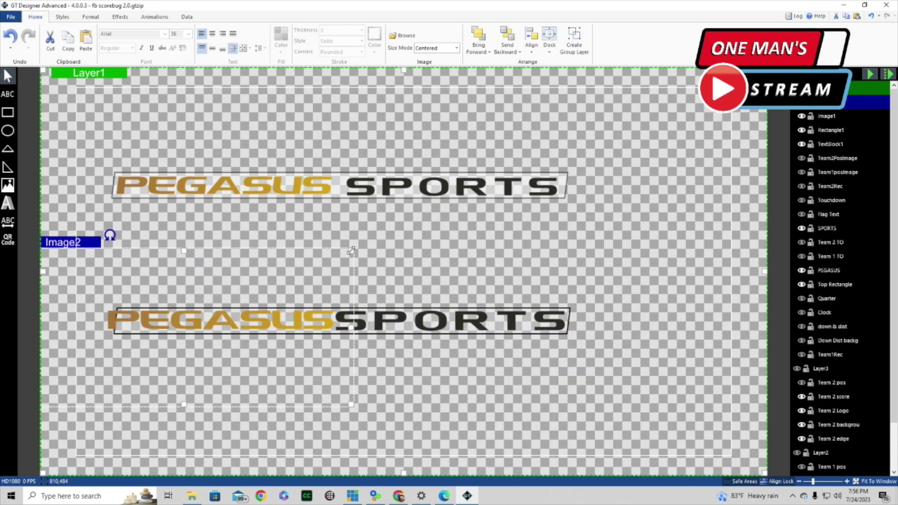
pyautogui.moveTo(350, 250); pyautogui.dragTo(259, 320)
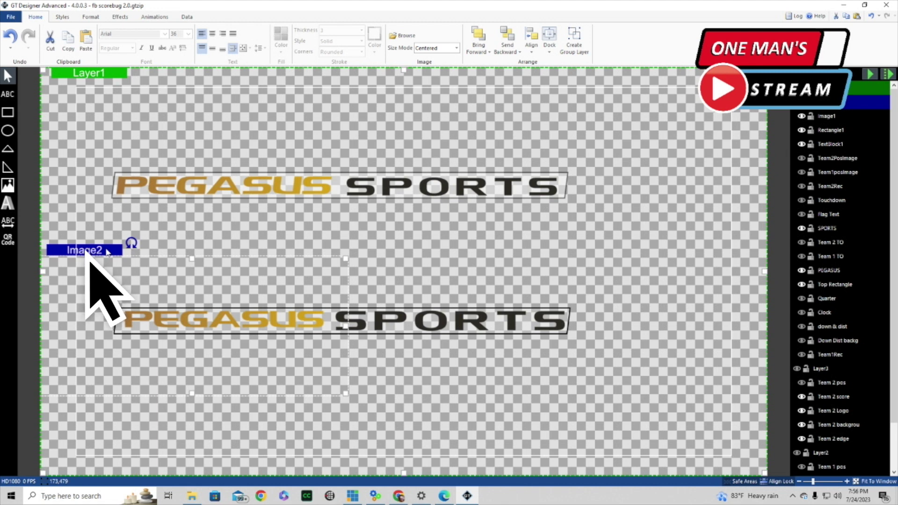
pyautogui.moveTo(107, 252); pyautogui.dragTo(108, 253)
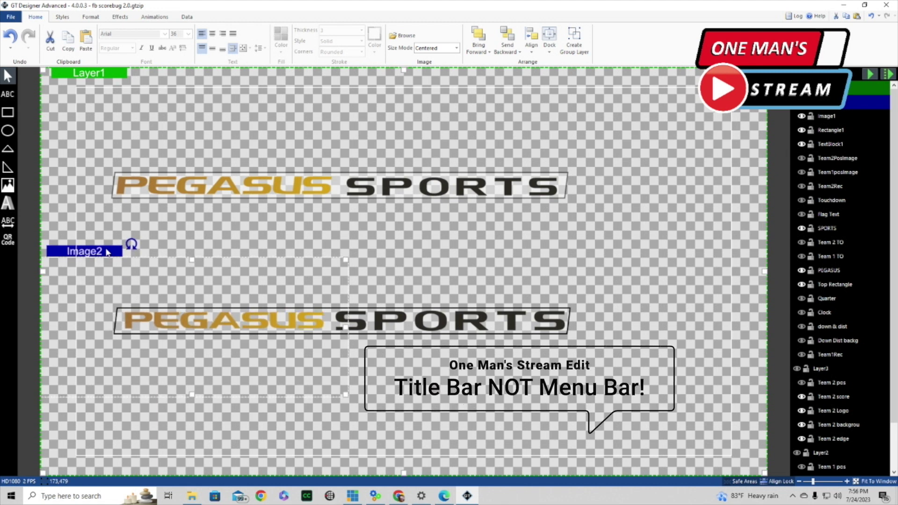
pyautogui.click(553, 326)
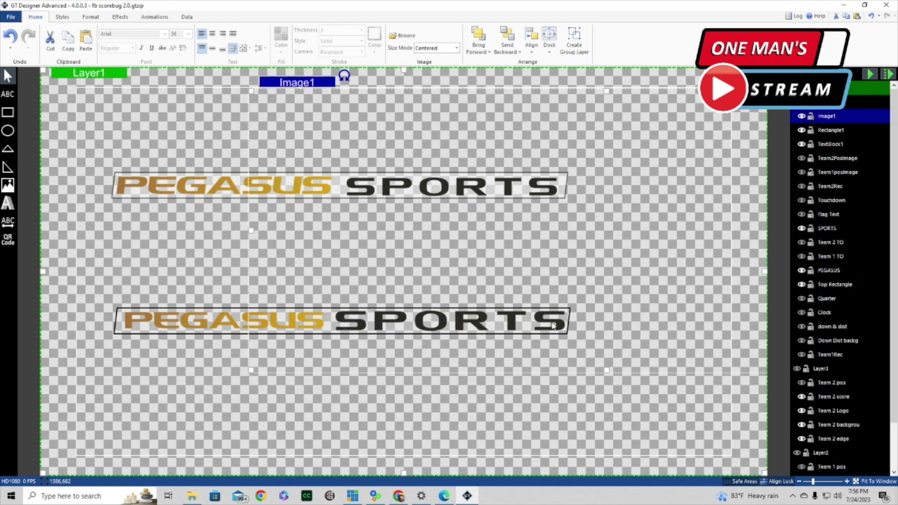
pyautogui.click(138, 339)
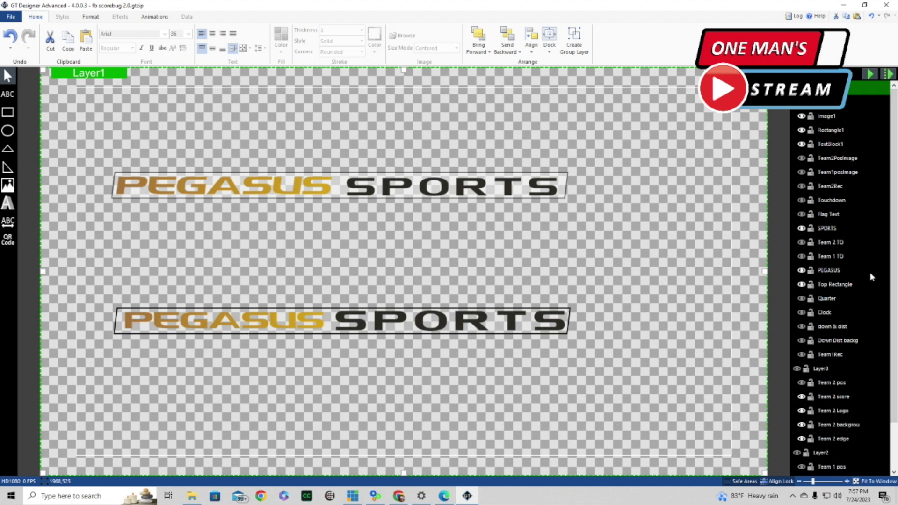
# Make Layer3 and Layer2 visible to show both teams' finished score panels
pyautogui.click(797, 369)
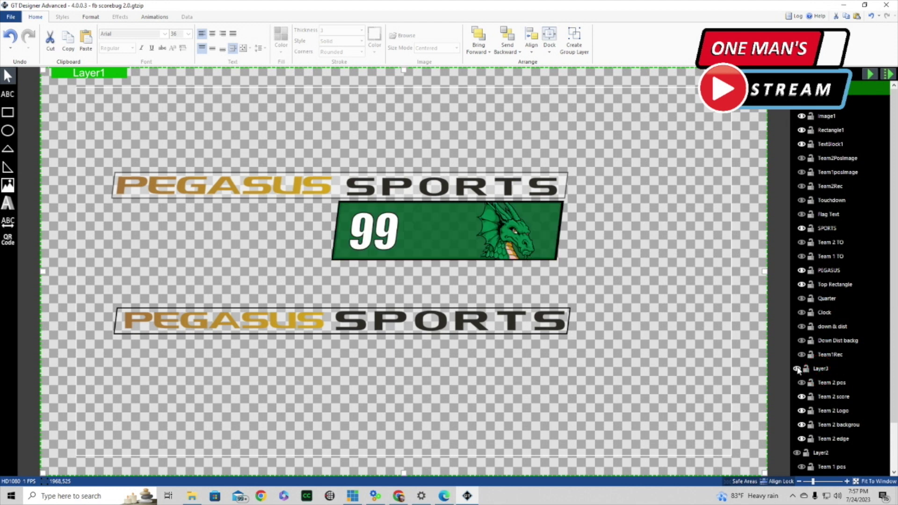
pyautogui.scroll(-1, 798, 369)
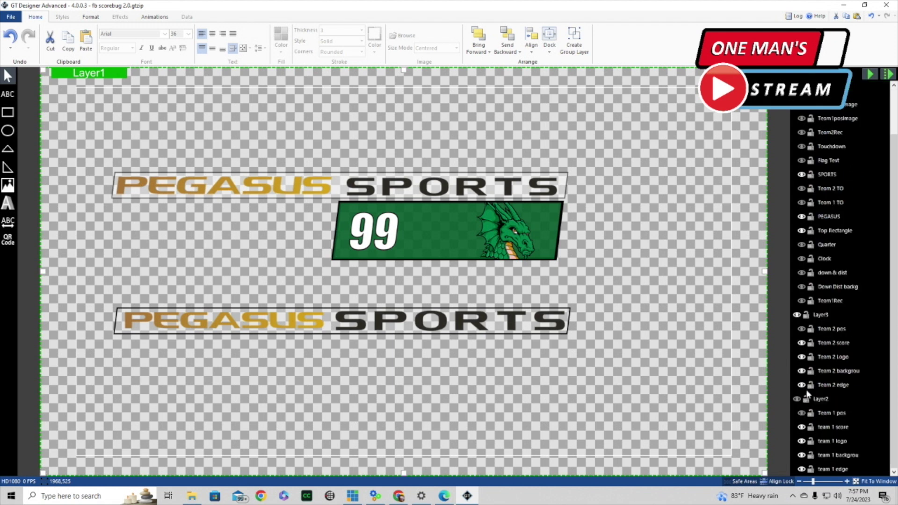
pyautogui.click(797, 400)
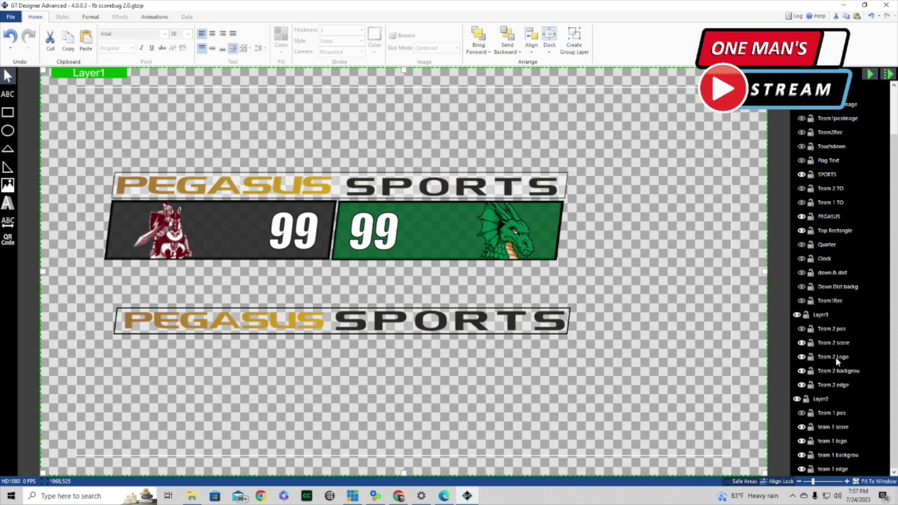
# Make the Team 1 TO, Team 2 TO, Team2Rec and Team1Rec elements visible
pyautogui.click(802, 203)
pyautogui.click(802, 189)
pyautogui.click(802, 133)
pyautogui.click(802, 301)
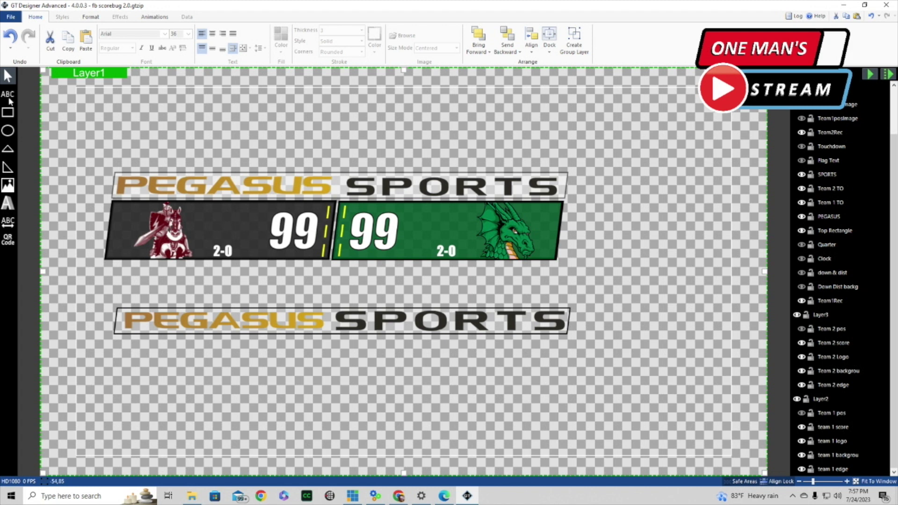
# Draw a rectangle below the lower PEGASUS SPORTS bar and set its width to 584 to match the Team 2 background
pyautogui.click(7, 112)
pyautogui.moveTo(112, 341)
pyautogui.mouseDown()
pyautogui.moveTo(360, 364)
pyautogui.moveTo(319, 368)
pyautogui.moveTo(329, 374)
pyautogui.moveTo(329, 396)
pyautogui.mouseUp()
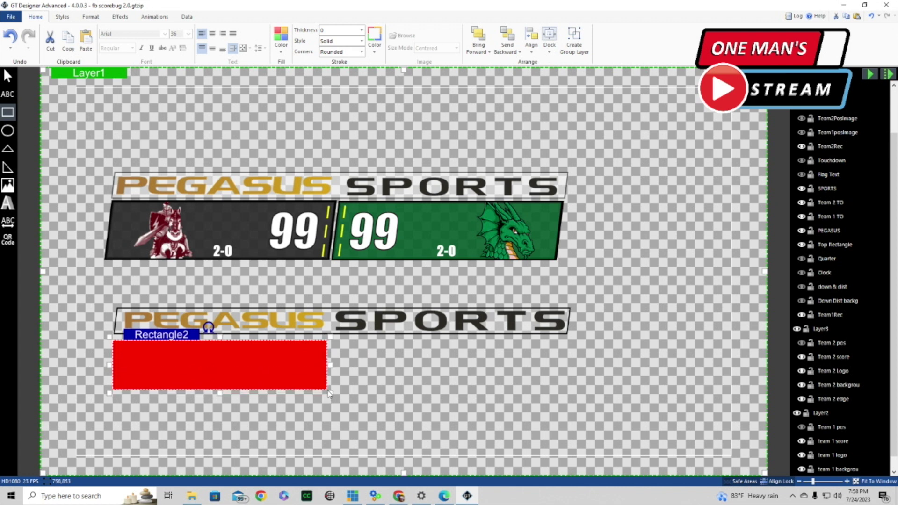
pyautogui.click(846, 386)
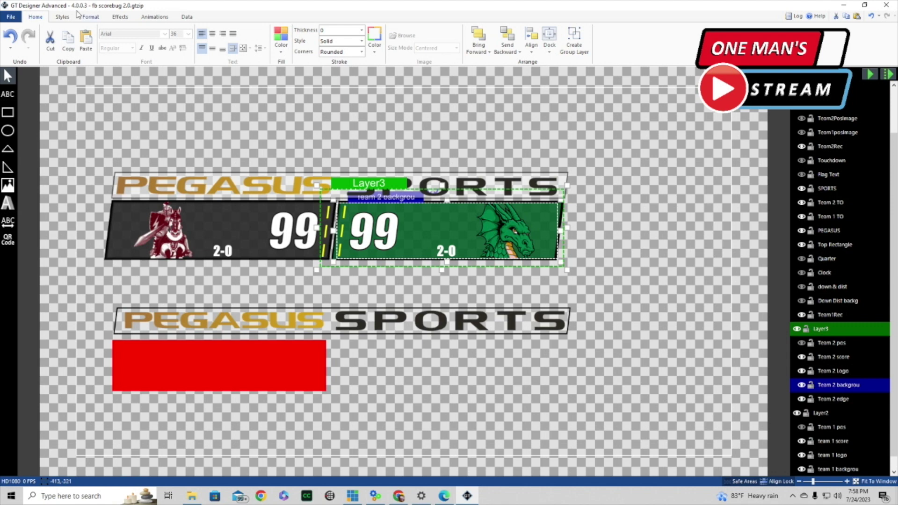
pyautogui.click(90, 18)
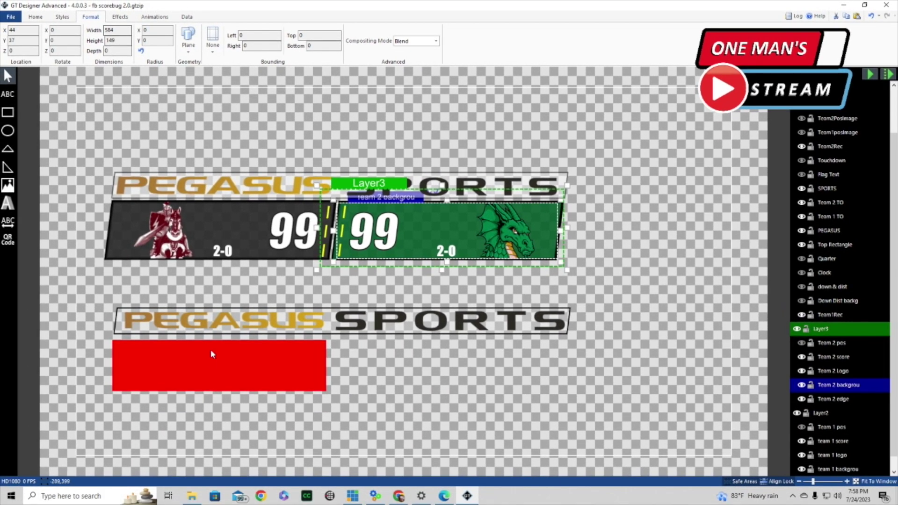
pyautogui.click(211, 354)
pyautogui.doubleClick(117, 30)
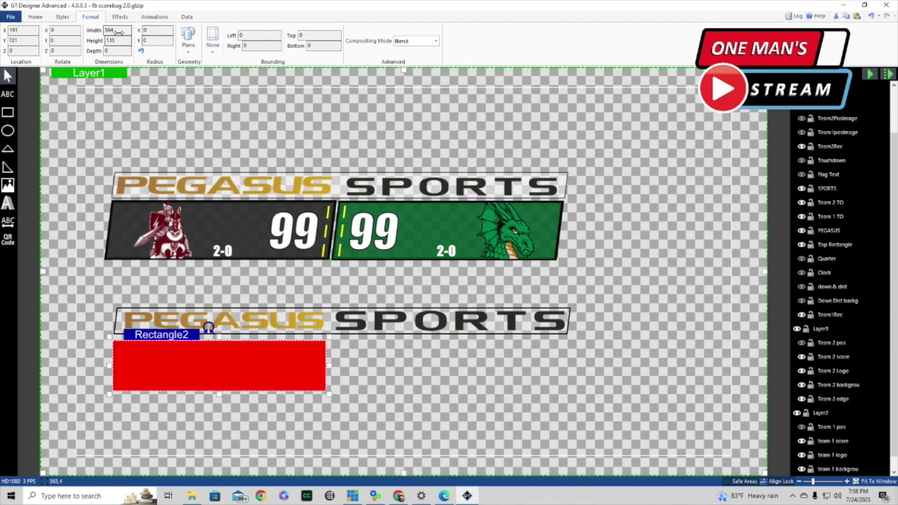
pyautogui.write('584')
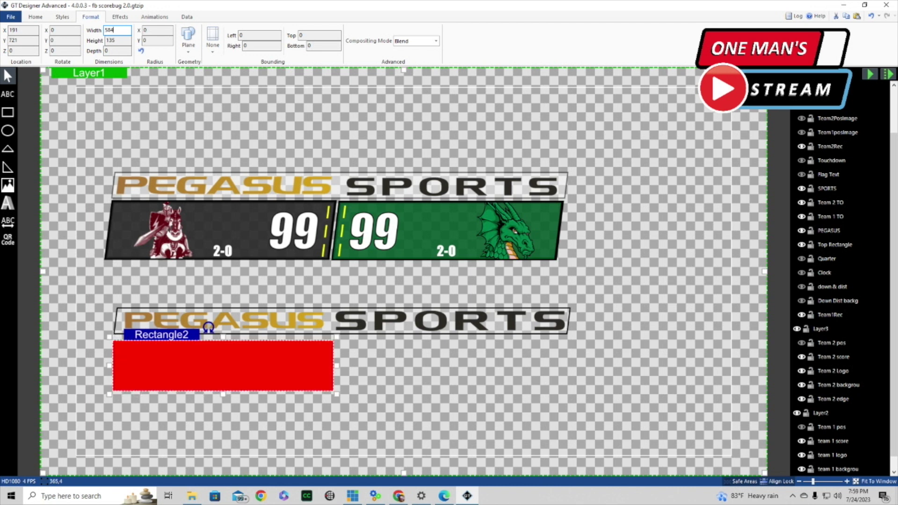
# Set the new rectangle's height to 149 to match the Team 2 background
pyautogui.click(842, 385)
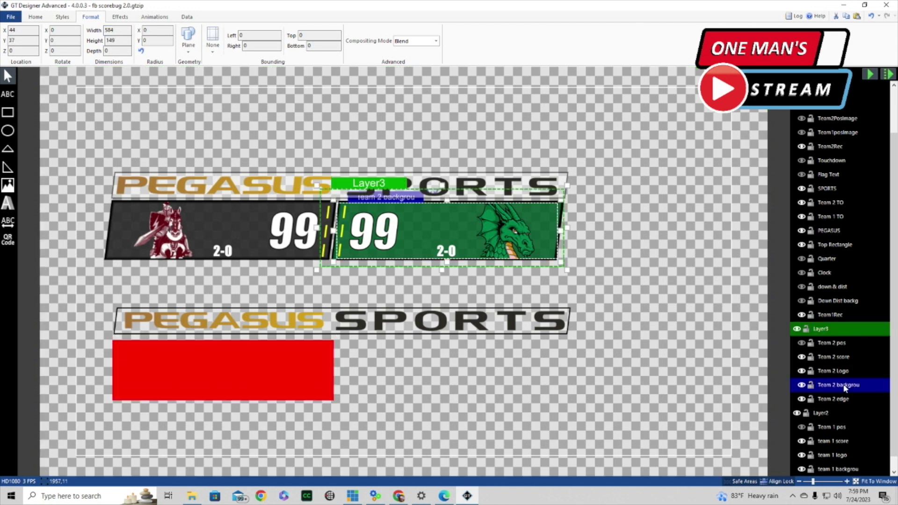
pyautogui.click(300, 344)
pyautogui.click(397, 409)
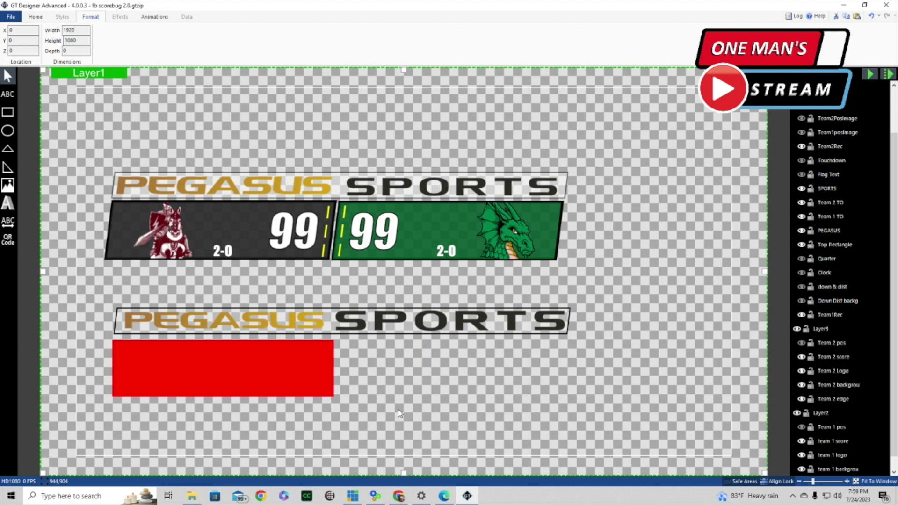
pyautogui.click(255, 363)
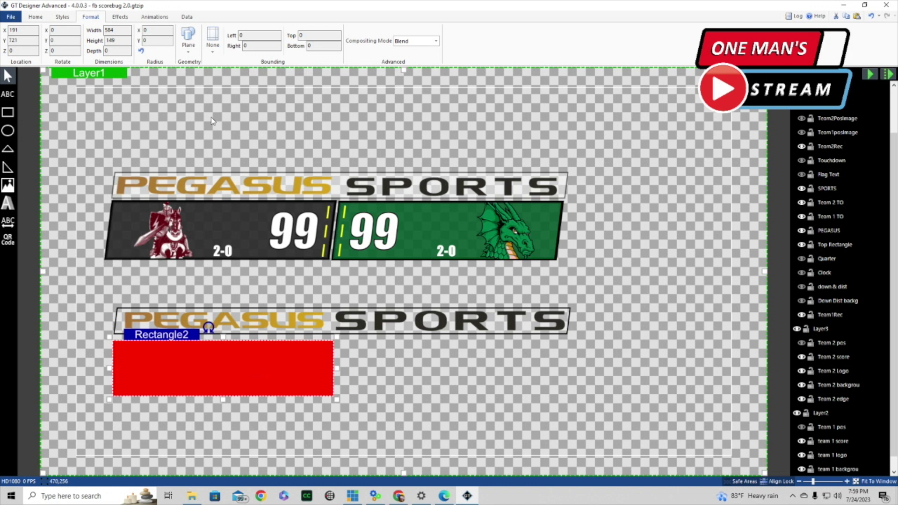
# Skew the new red rectangle by 7 on the X axis
pyautogui.click(120, 16)
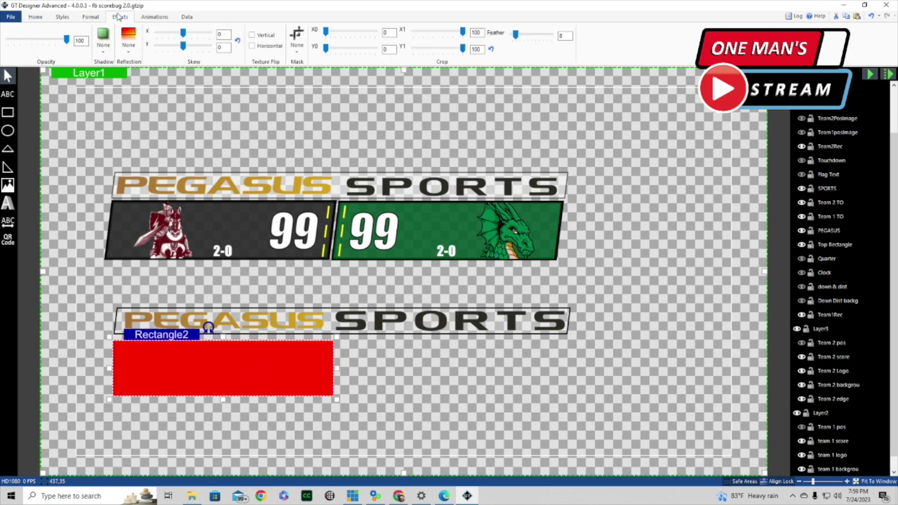
pyautogui.click(224, 34)
pyautogui.write('7')
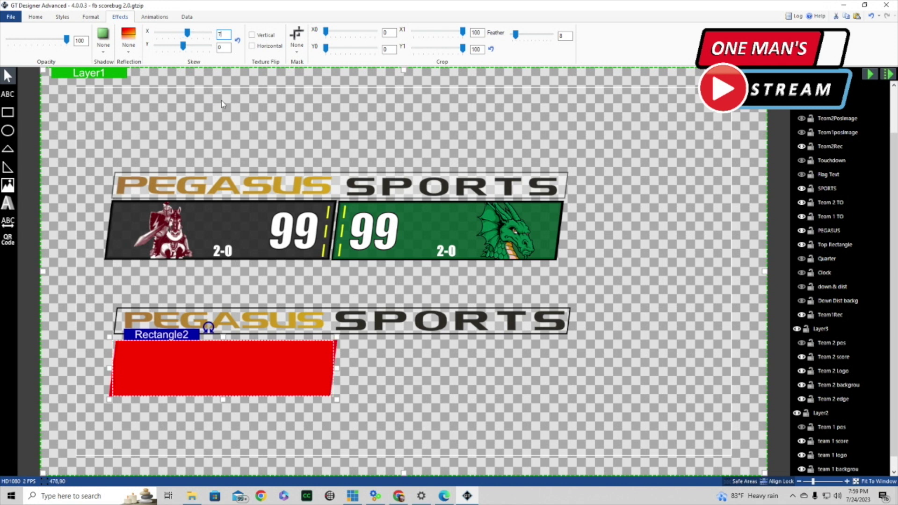
pyautogui.click(211, 120)
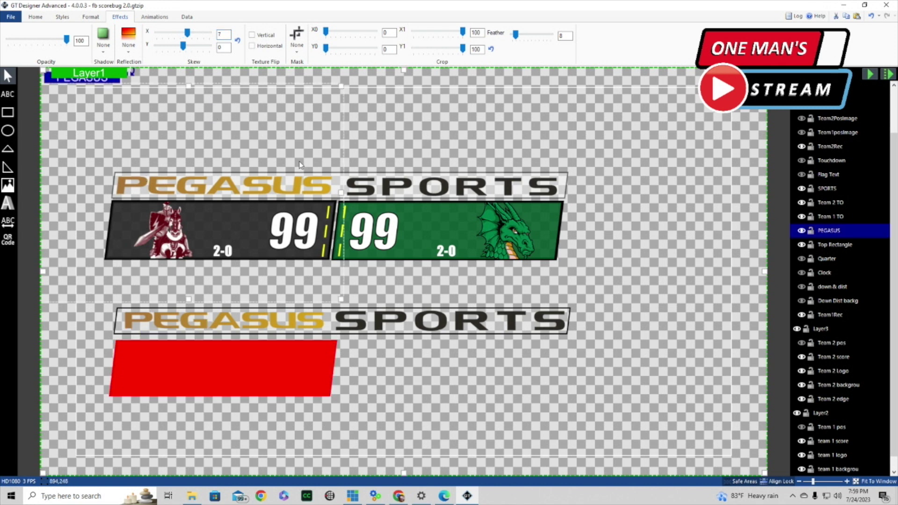
pyautogui.click(309, 370)
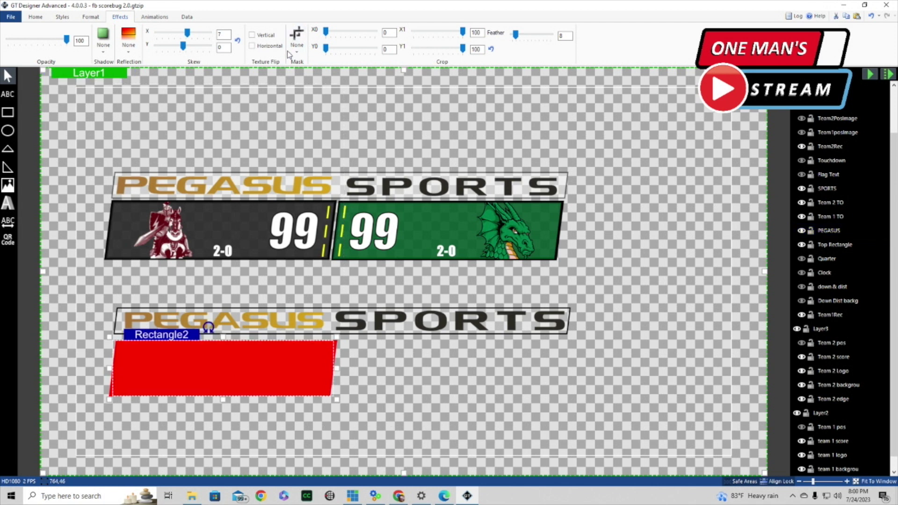
# Change the skewed rectangle's fill from red to dark grey
pyautogui.click(36, 18)
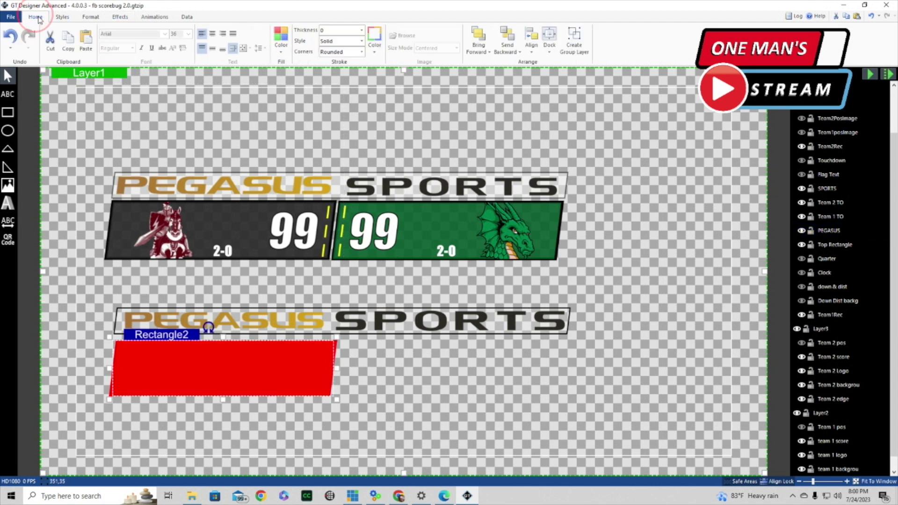
pyautogui.click(281, 53)
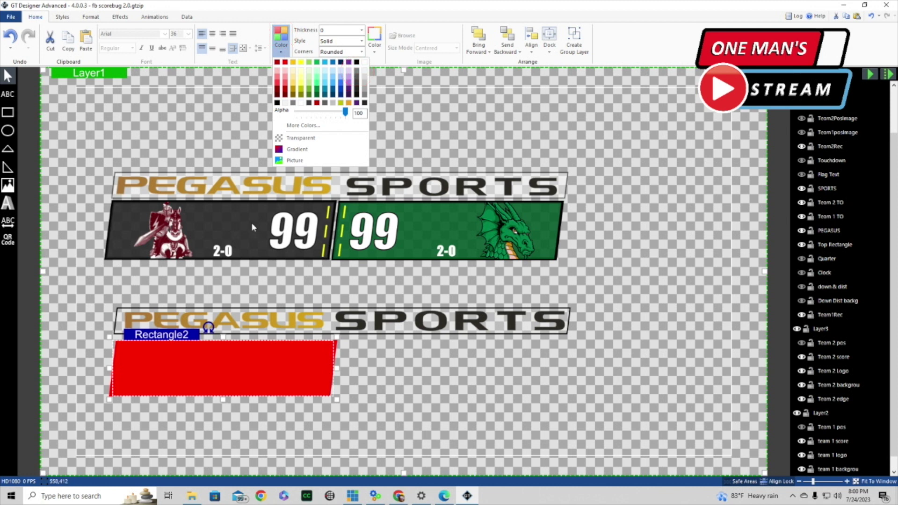
pyautogui.click(357, 75)
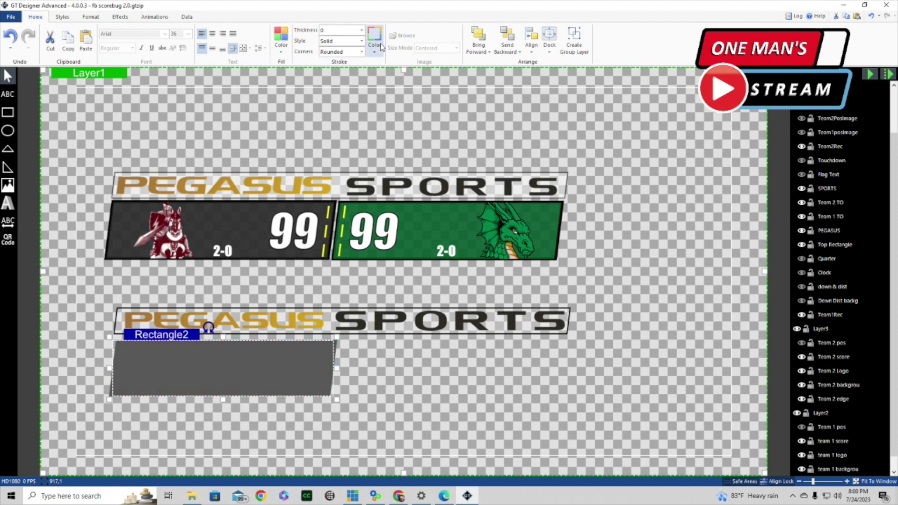
# Change the skewed rectangle's fill to the darker grey 262626 and set its alpha to 88
pyautogui.click(286, 54)
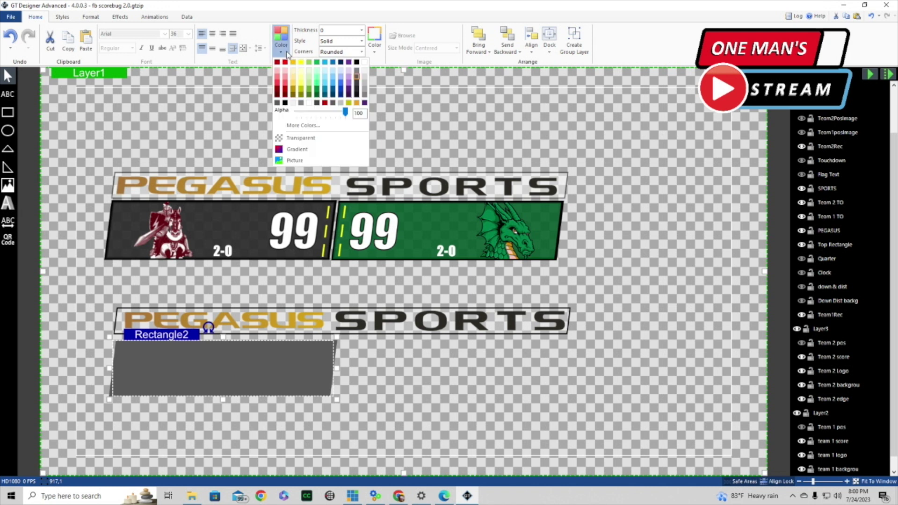
pyautogui.click(358, 89)
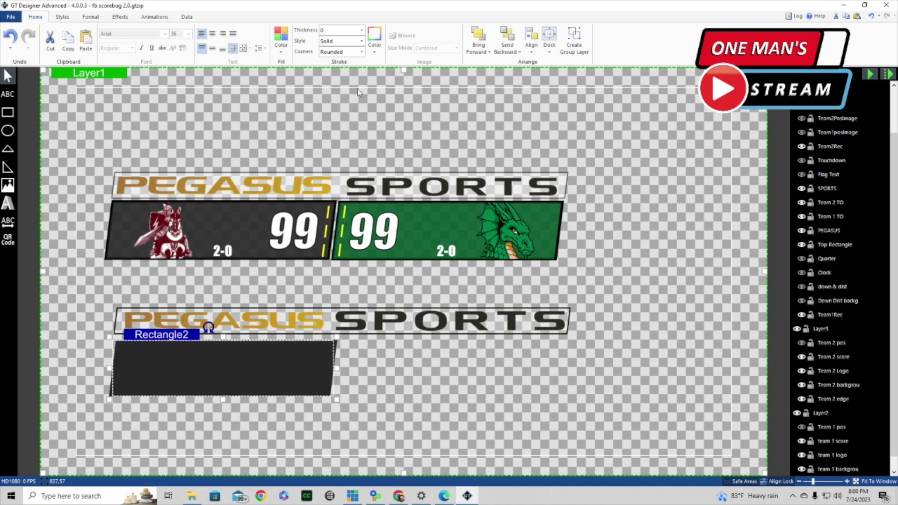
pyautogui.click(280, 51)
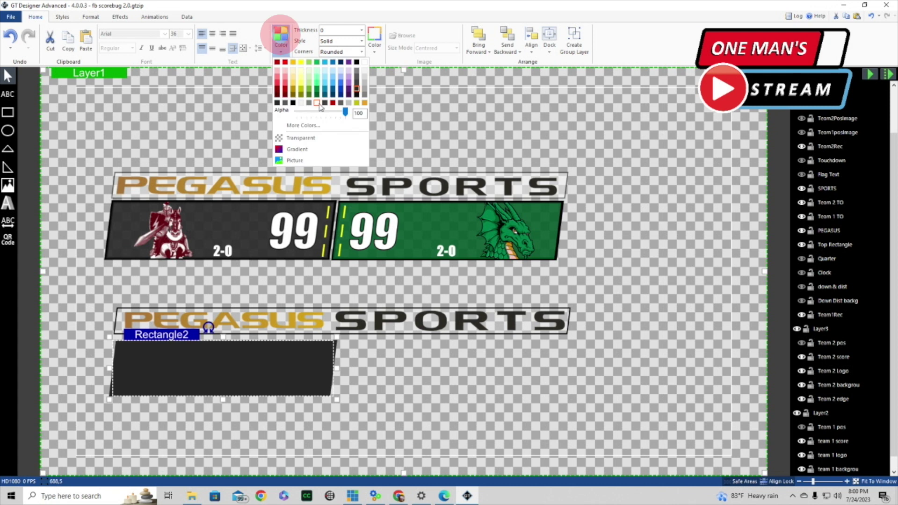
pyautogui.moveTo(347, 112); pyautogui.dragTo(341, 113)
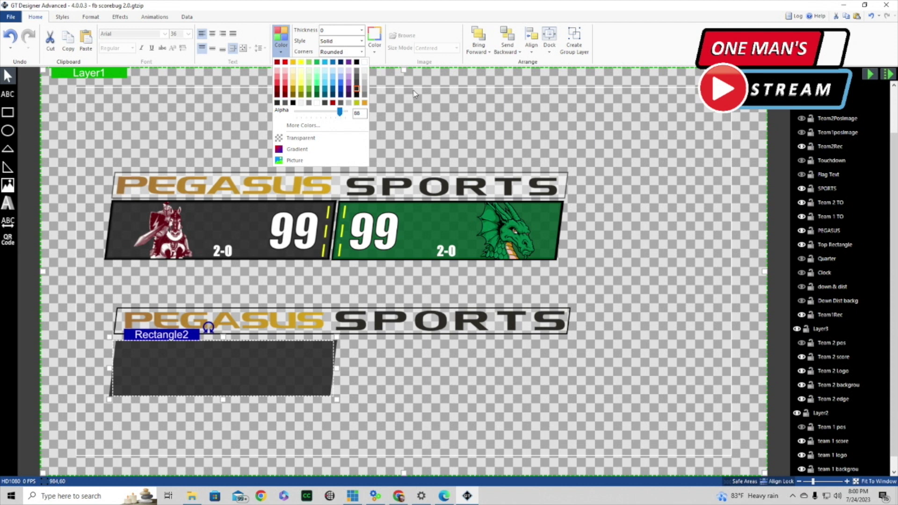
pyautogui.click(282, 335)
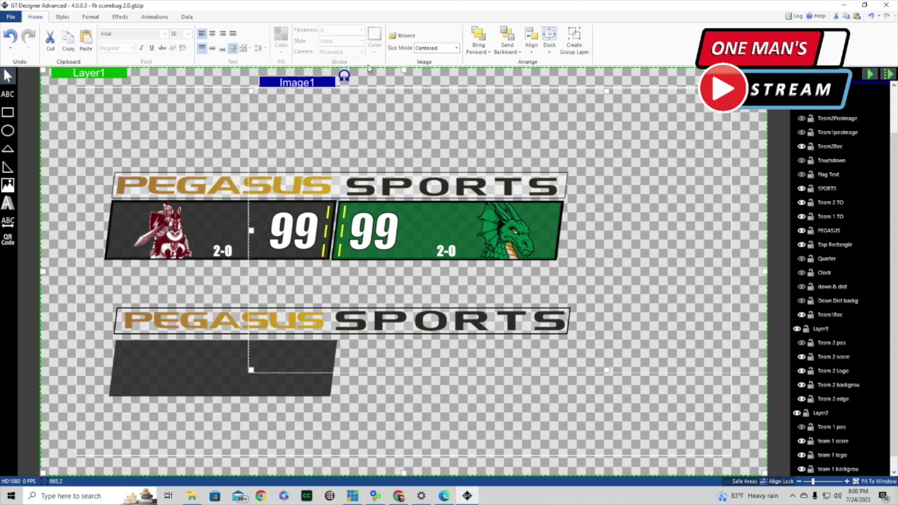
# Give the dark grey rectangle a solid black stroke with a thickness of 3
pyautogui.click(202, 352)
pyautogui.click(374, 41)
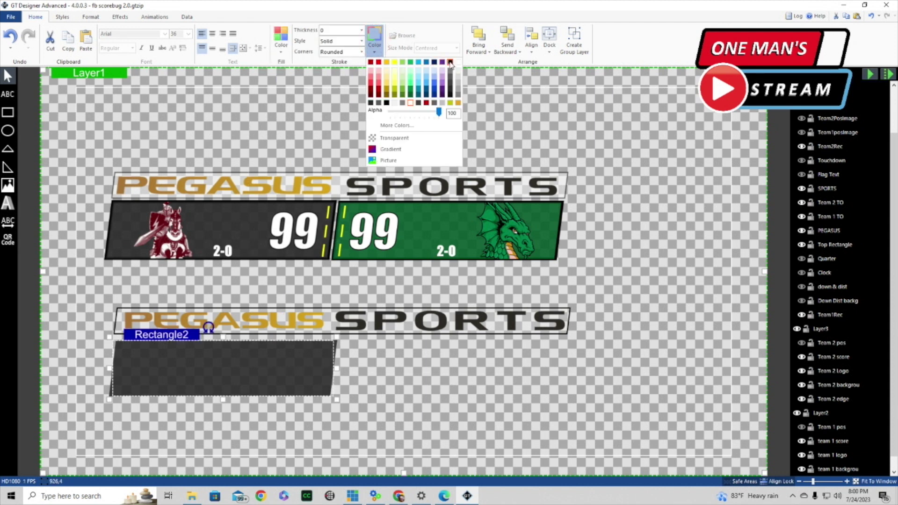
pyautogui.click(450, 62)
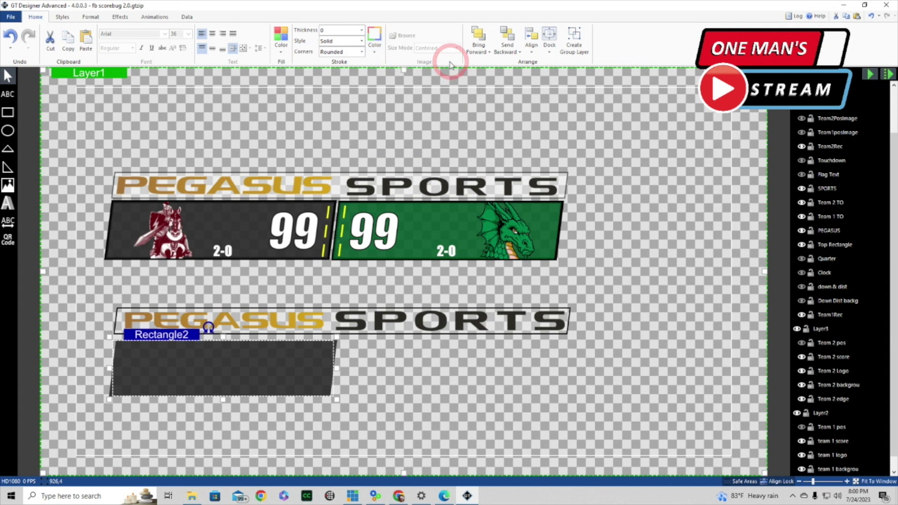
pyautogui.click(362, 30)
pyautogui.click(337, 71)
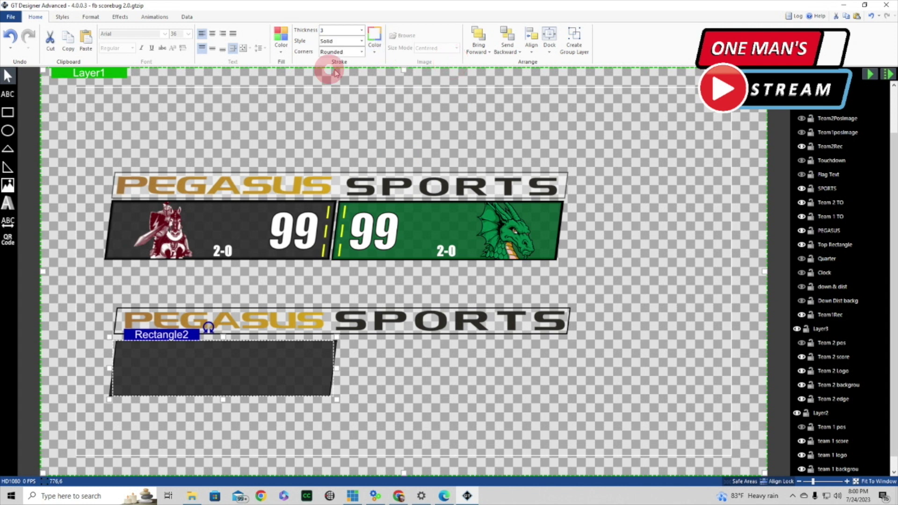
pyautogui.click(250, 422)
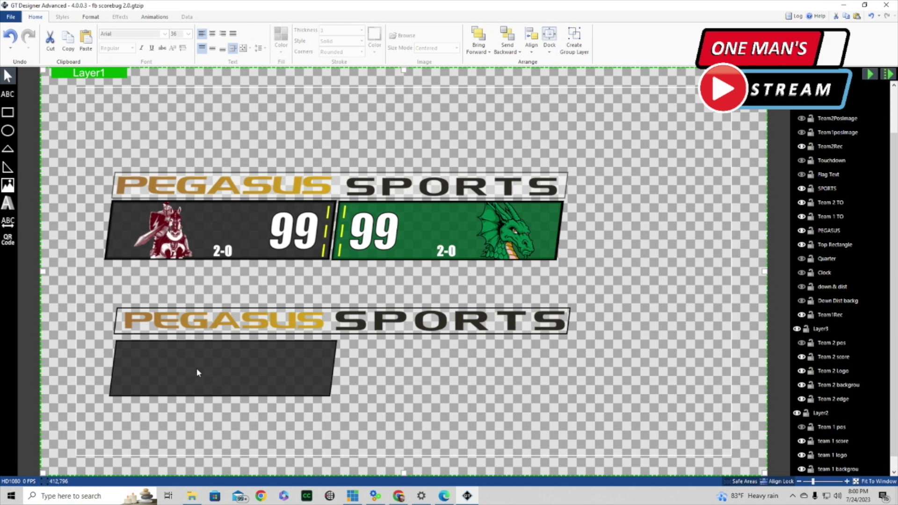
# Duplicate the outlined dark grey rectangle in place by copying and pasting it
pyautogui.click(221, 352)
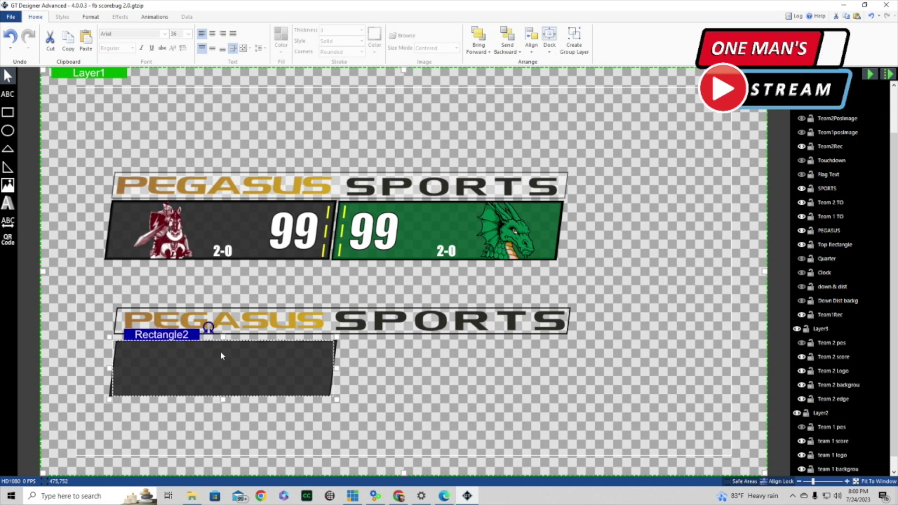
pyautogui.rightClick(189, 335)
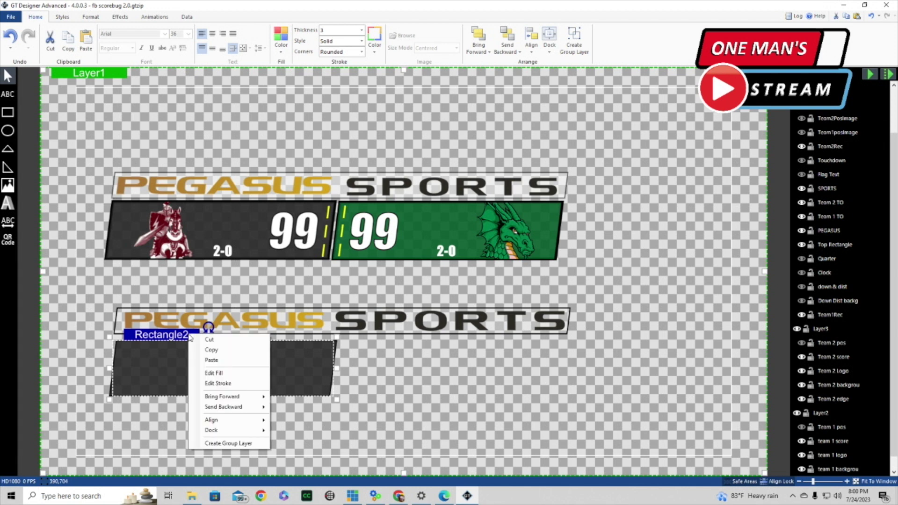
pyautogui.click(216, 349)
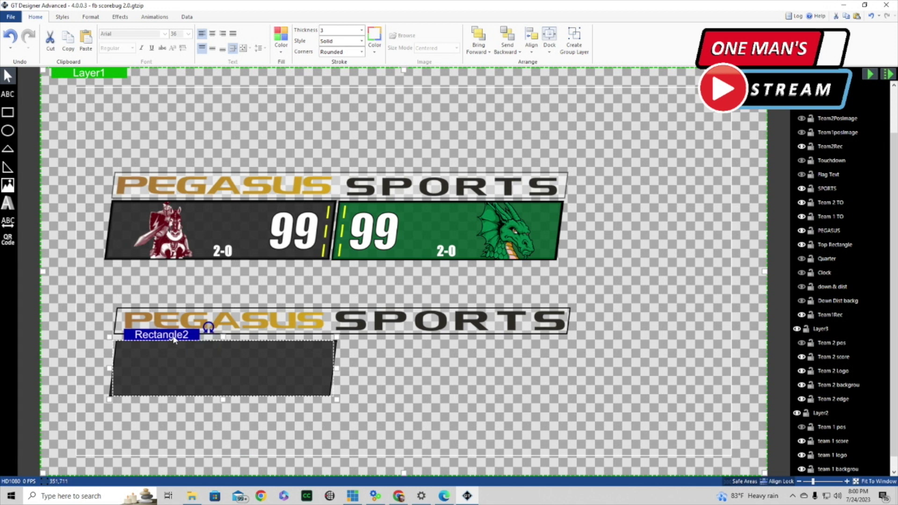
pyautogui.rightClick(172, 339)
pyautogui.click(201, 366)
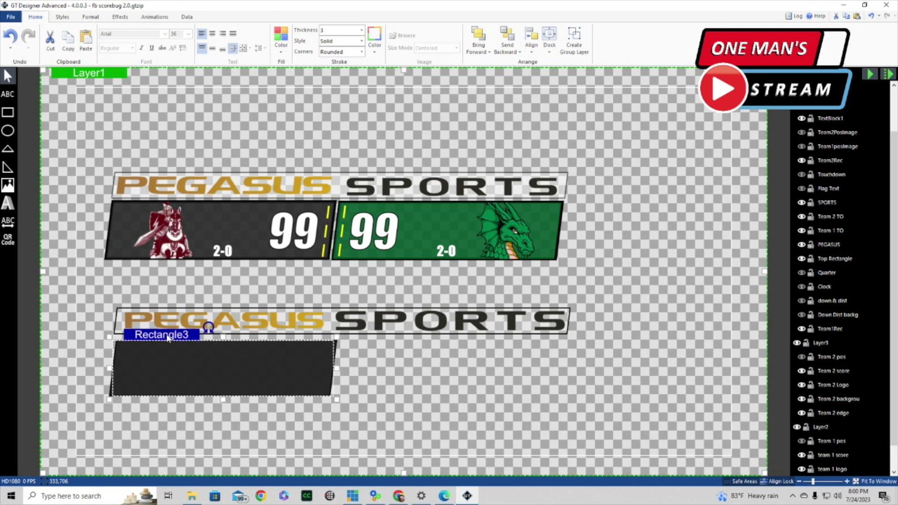
# Move the duplicate rectangle straight right until it sits beside the original with a narrow gap, under the SPORTS text
pyautogui.press('Right')
pyautogui.press('Right')
pyautogui.press('Right')
pyautogui.press('Right')
pyautogui.press('Right')
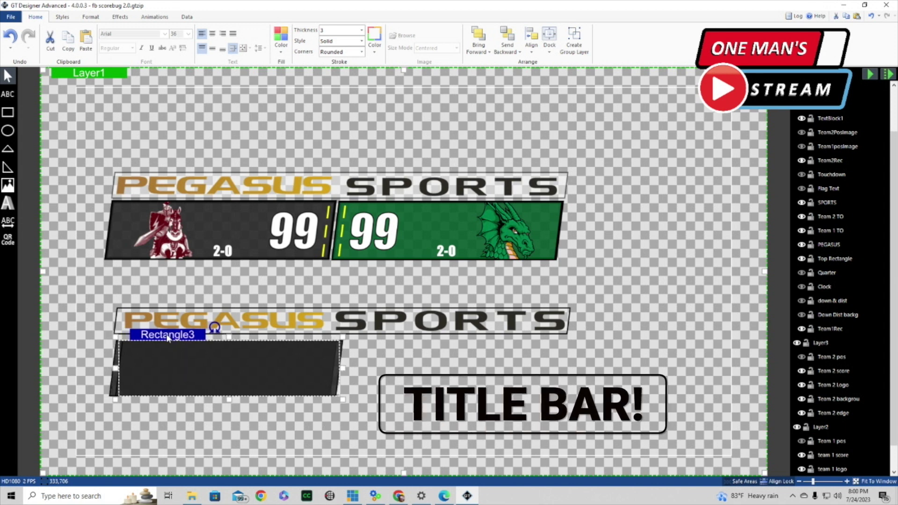
pyautogui.press('Right')
pyautogui.press('Right')
pyautogui.press('Right')
pyautogui.press('Right')
pyautogui.press('Right')
pyautogui.press('Right')
pyautogui.press('Right')
pyautogui.press('Right')
pyautogui.press('Right')
pyautogui.press('Right')
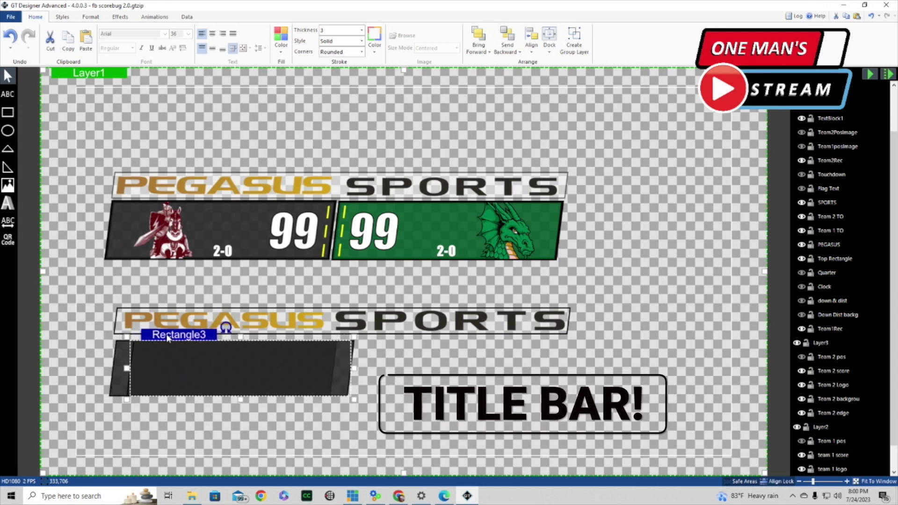
pyautogui.press('Right')
pyautogui.press('Right')
pyautogui.press('Right')
pyautogui.press('Right')
pyautogui.press('Right')
pyautogui.press('Right')
pyautogui.press('Right')
pyautogui.press('Right')
pyautogui.press('Right')
pyautogui.press('Right')
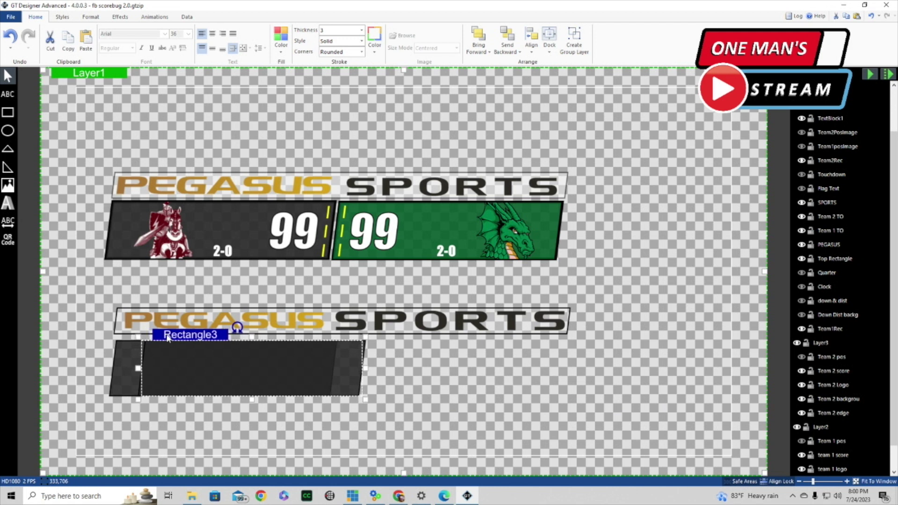
pyautogui.press('Right')
pyautogui.press('Right')
pyautogui.press('Right')
pyautogui.press('Right')
pyautogui.press('Right')
pyautogui.press('Right')
pyautogui.press('Right')
pyautogui.press('Right')
pyautogui.press('Right')
pyautogui.press('Right')
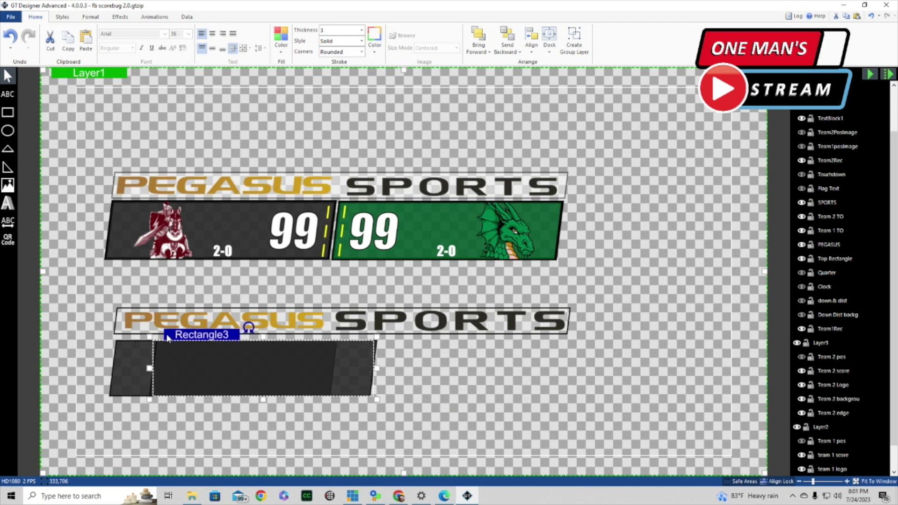
pyautogui.press('Right')
pyautogui.press('Right')
pyautogui.press('Right')
pyautogui.press('Right')
pyautogui.press('Right')
pyautogui.press('Right')
pyautogui.press('Right')
pyautogui.press('Right')
pyautogui.press('Right')
pyautogui.press('Right')
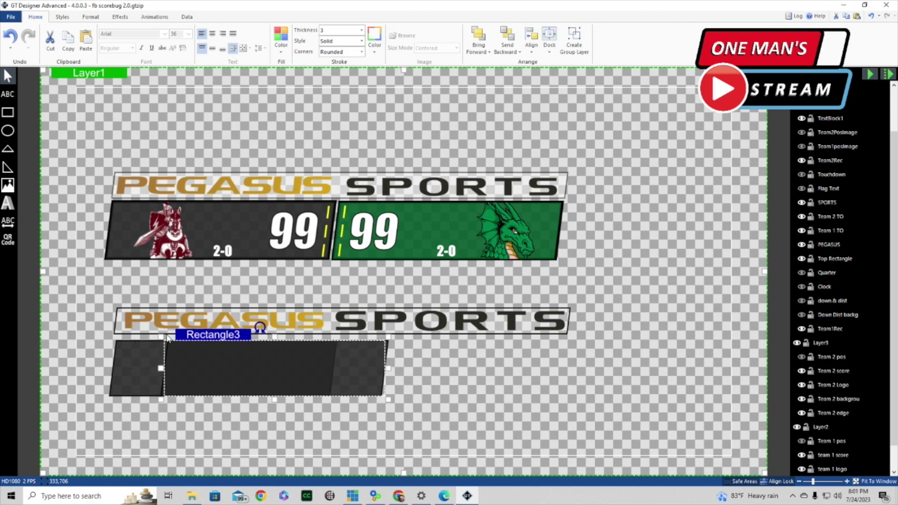
pyautogui.hotkey('shift', 'Right')
pyautogui.hotkey('shift', 'Right')
pyautogui.hotkey('shift', 'Right')
pyautogui.hotkey('shift', 'Right')
pyautogui.hotkey('shift', 'Right')
pyautogui.hotkey('shift', 'Right')
pyautogui.hotkey('shift', 'Right')
pyautogui.hotkey('shift', 'Right')
pyautogui.hotkey('shift', 'Right')
pyautogui.hotkey('shift', 'Right')
pyautogui.hotkey('shift', 'Right')
pyautogui.hotkey('shift', 'Right')
pyautogui.hotkey('shift', 'Right')
pyautogui.hotkey('shift', 'Right')
pyautogui.hotkey('shift', 'Right')
pyautogui.hotkey('shift', 'Right')
pyautogui.hotkey('shift', 'Right')
pyautogui.hotkey('shift', 'Right')
pyautogui.hotkey('shift', 'Right')
pyautogui.hotkey('shift', 'Right')
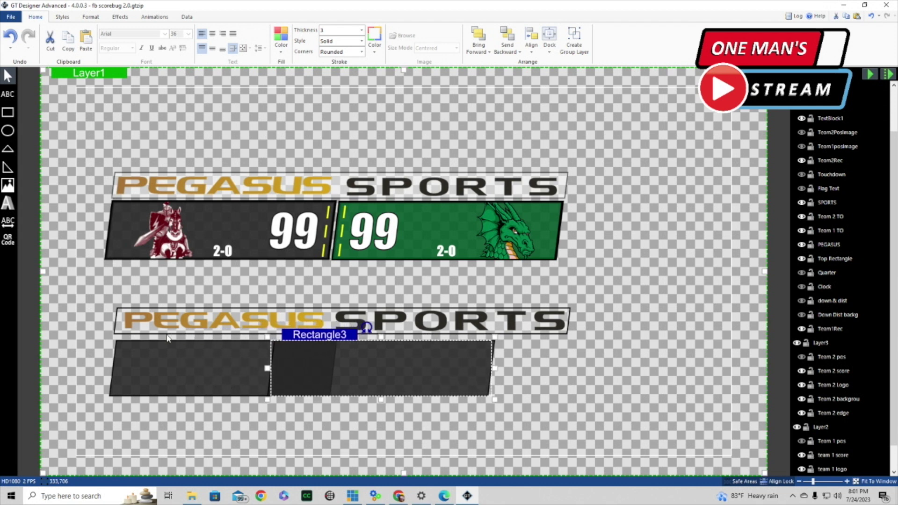
pyautogui.hotkey('shift', 'Right')
pyautogui.hotkey('shift', 'Right')
pyautogui.hotkey('shift', 'Right')
pyautogui.hotkey('shift', 'Right')
pyautogui.hotkey('shift', 'Right')
pyautogui.hotkey('shift', 'Right')
pyautogui.hotkey('shift', 'Right')
pyautogui.hotkey('shift', 'Right')
pyautogui.hotkey('shift', 'Right')
pyautogui.hotkey('shift', 'Right')
pyautogui.hotkey('shift', 'Right')
pyautogui.hotkey('shift', 'Right')
pyautogui.hotkey('shift', 'Right')
pyautogui.hotkey('shift', 'Right')
pyautogui.hotkey('shift', 'Right')
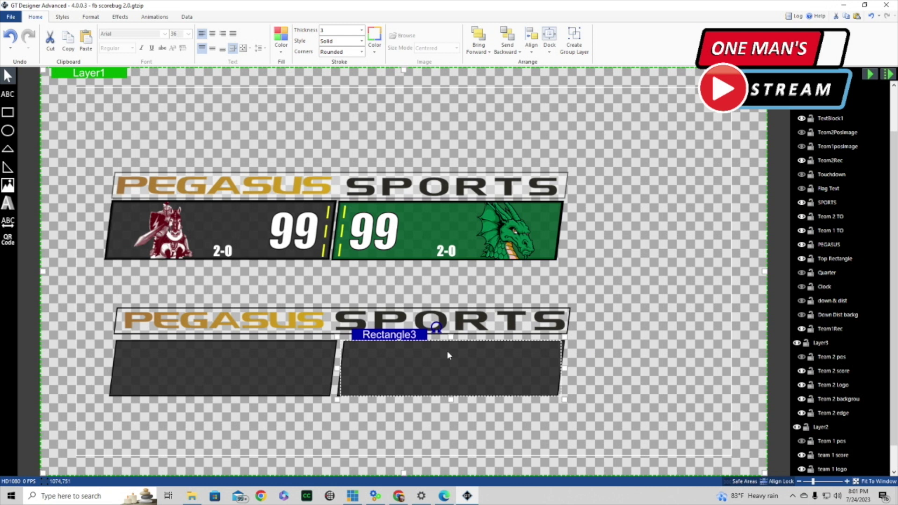
# Change the duplicate rectangle's fill to green with the hex value 008000
pyautogui.click(281, 55)
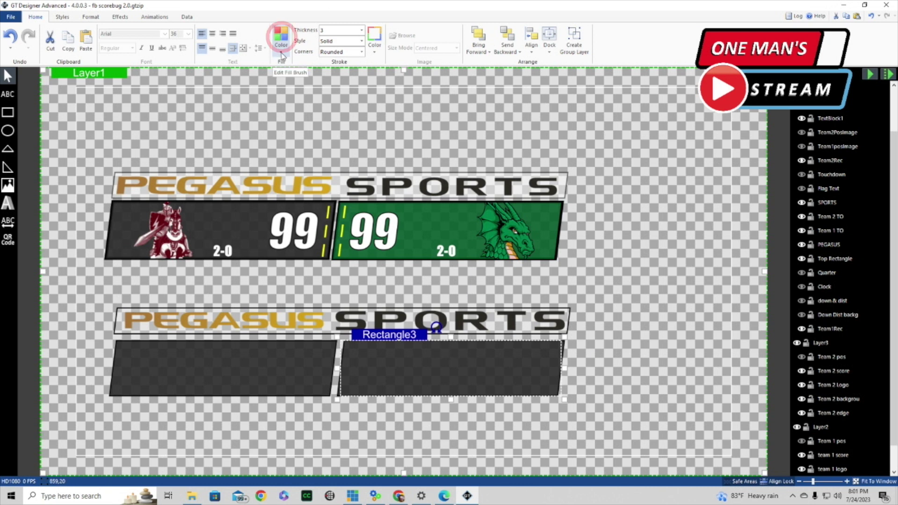
pyautogui.click(300, 125)
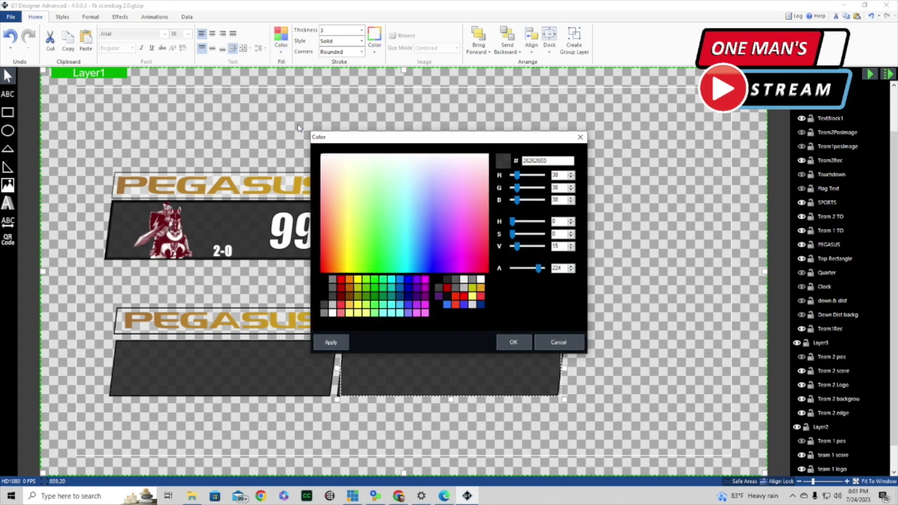
pyautogui.click(375, 298)
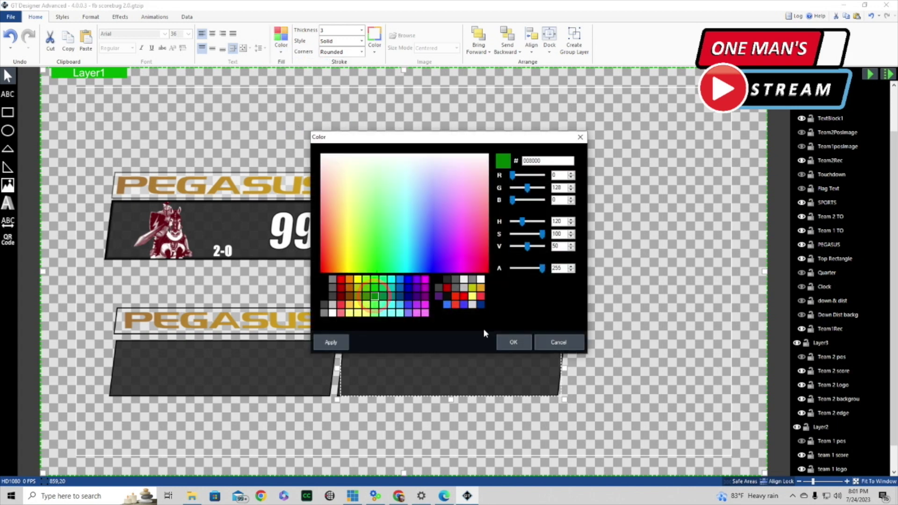
pyautogui.click(526, 346)
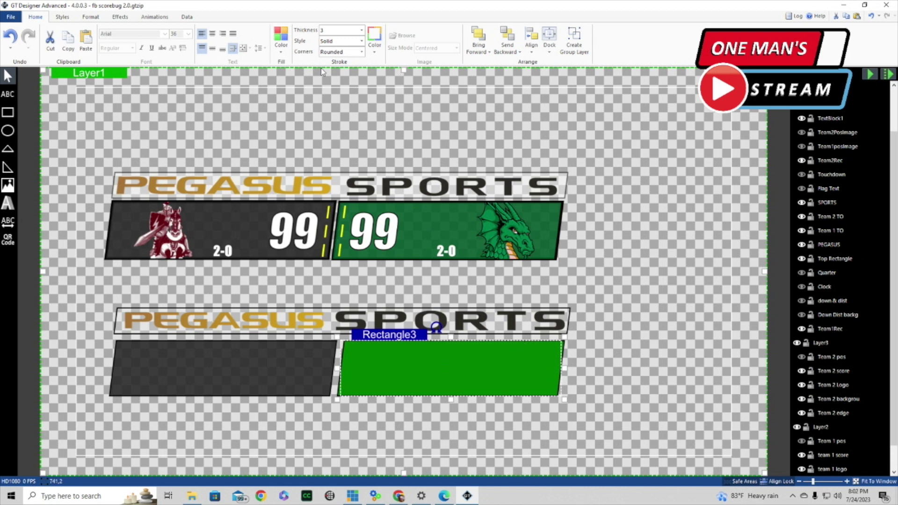
# Lower the alpha of the green rectangle's fill so the panel is semi-transparent
pyautogui.click(279, 47)
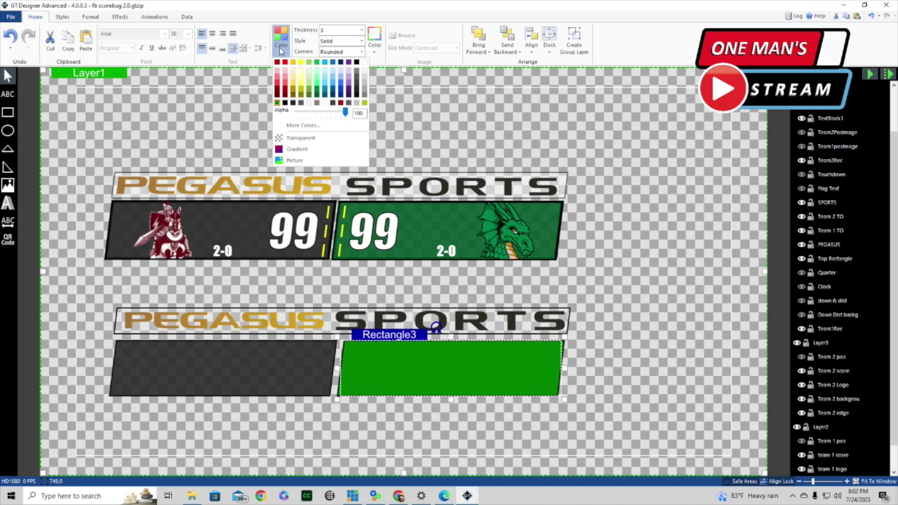
pyautogui.moveTo(348, 113)
pyautogui.mouseDown()
pyautogui.moveTo(331, 109)
pyautogui.moveTo(340, 106)
pyautogui.mouseUp()
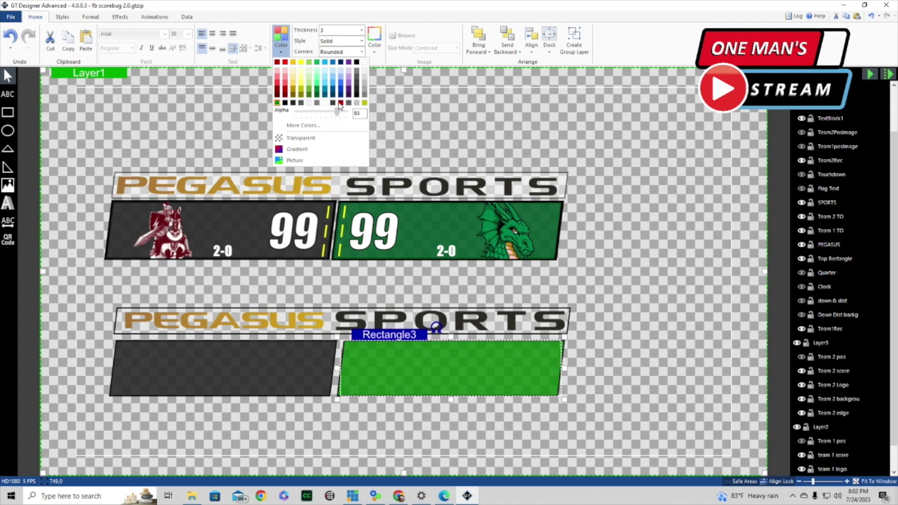
pyautogui.moveTo(337, 111); pyautogui.dragTo(332, 111)
pyautogui.click(602, 149)
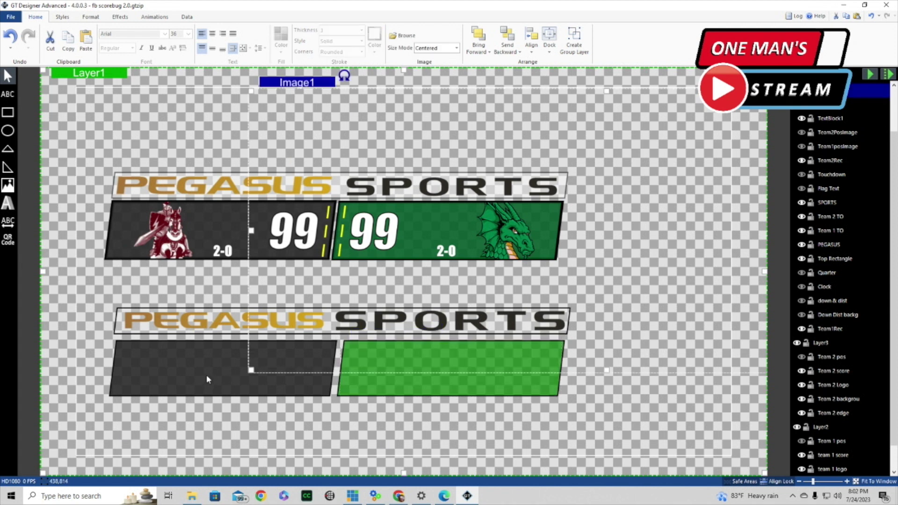
pyautogui.click(176, 403)
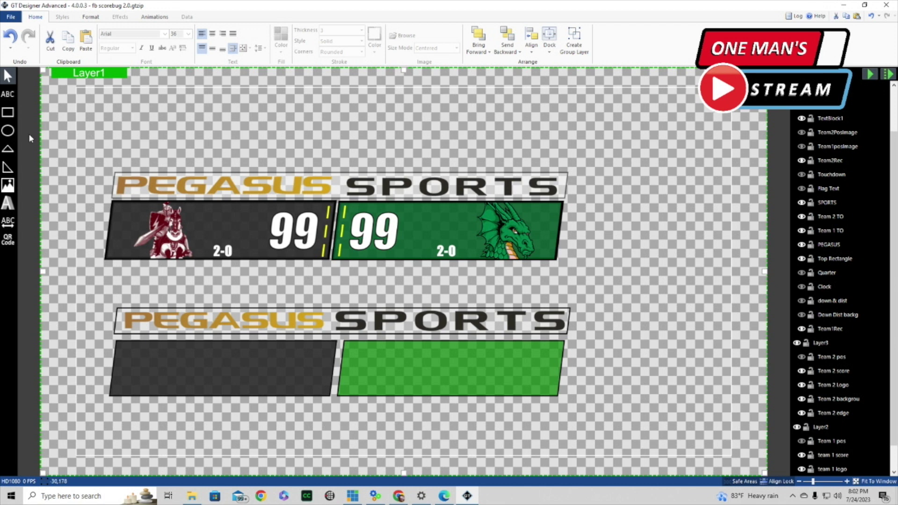
# Insert the hornet logo image central 2_clipped_rev_1 from Downloads and place it at the left end of the dark grey panel
pyautogui.click(10, 187)
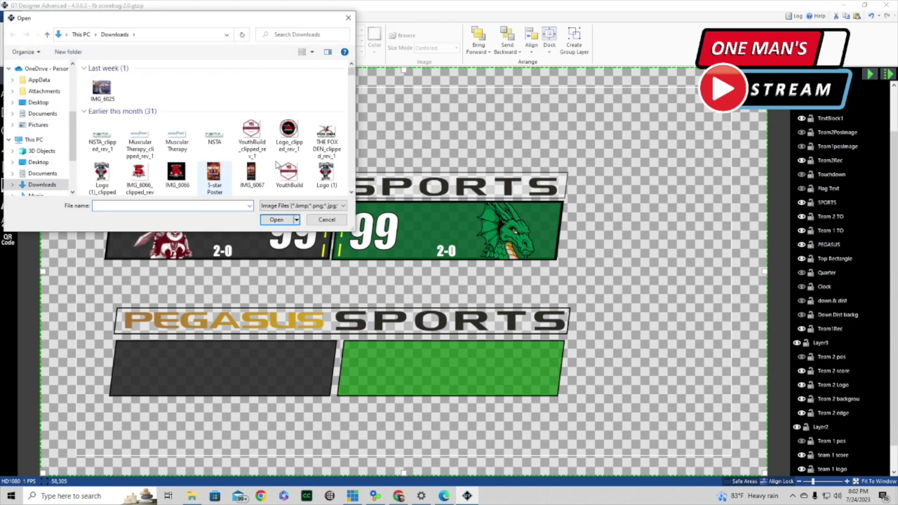
pyautogui.scroll(-5, 217, 153)
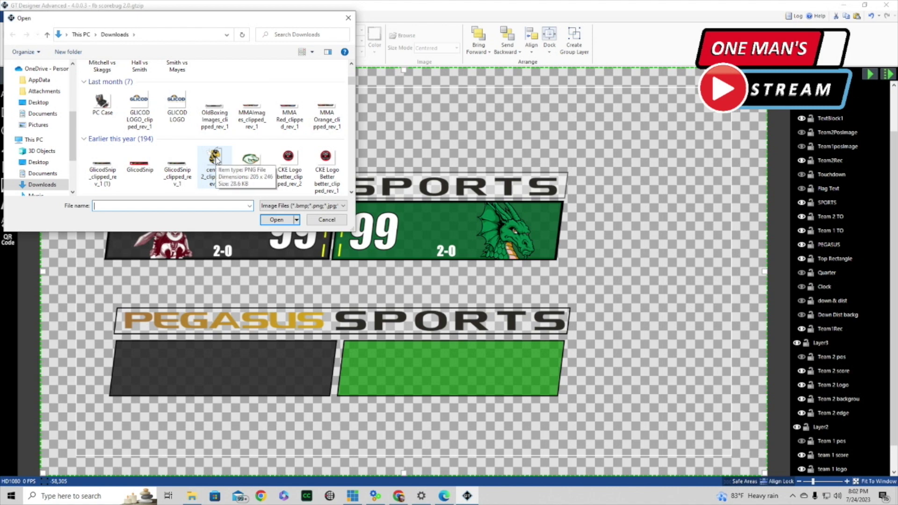
pyautogui.click(217, 159)
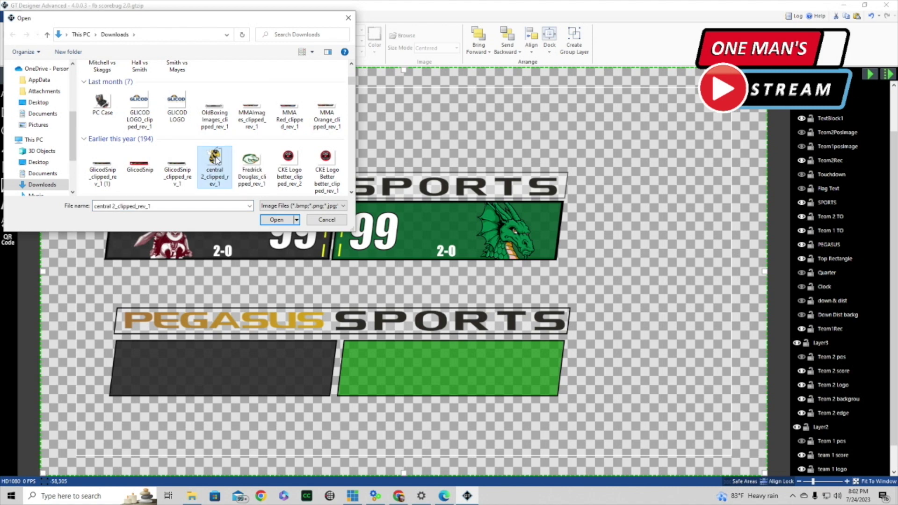
pyautogui.click(280, 220)
pyautogui.moveTo(94, 105); pyautogui.dragTo(129, 322)
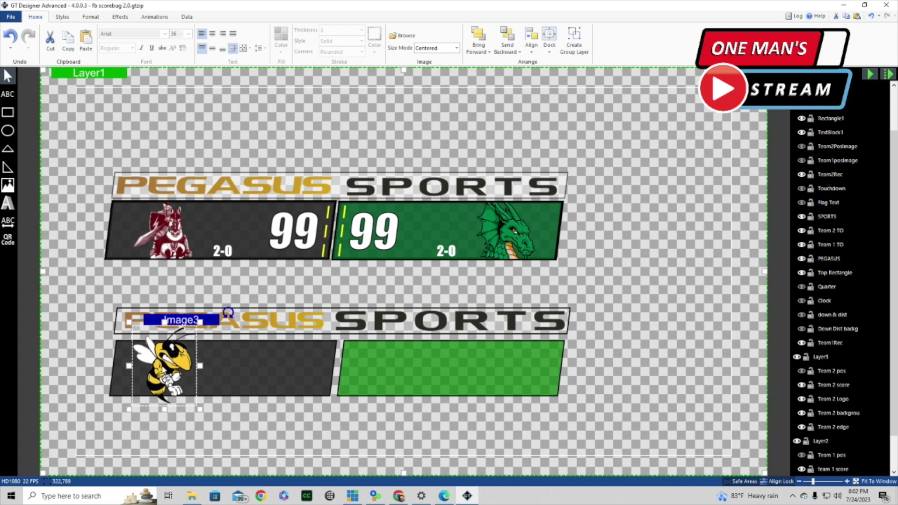
pyautogui.moveTo(168, 370); pyautogui.dragTo(158, 370)
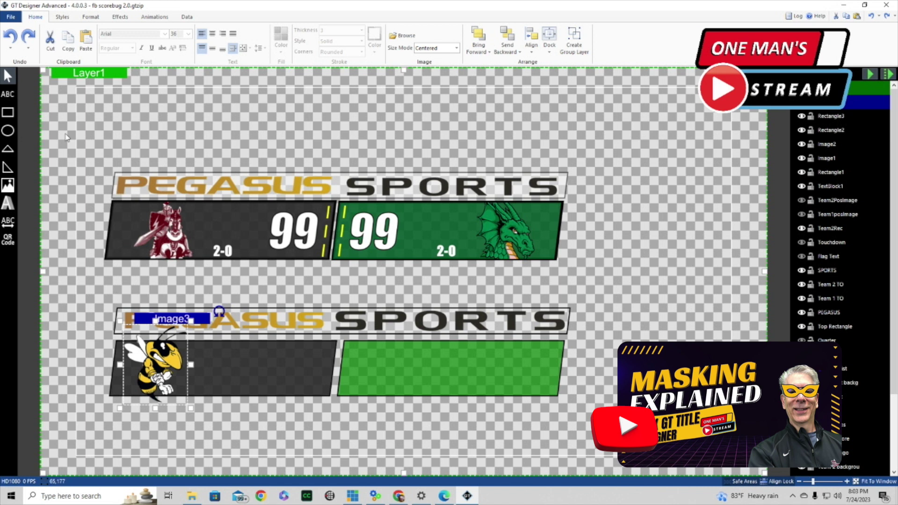
# Draw a rectangle over the hornet logo, as tall as the dark grey panel
pyautogui.click(9, 113)
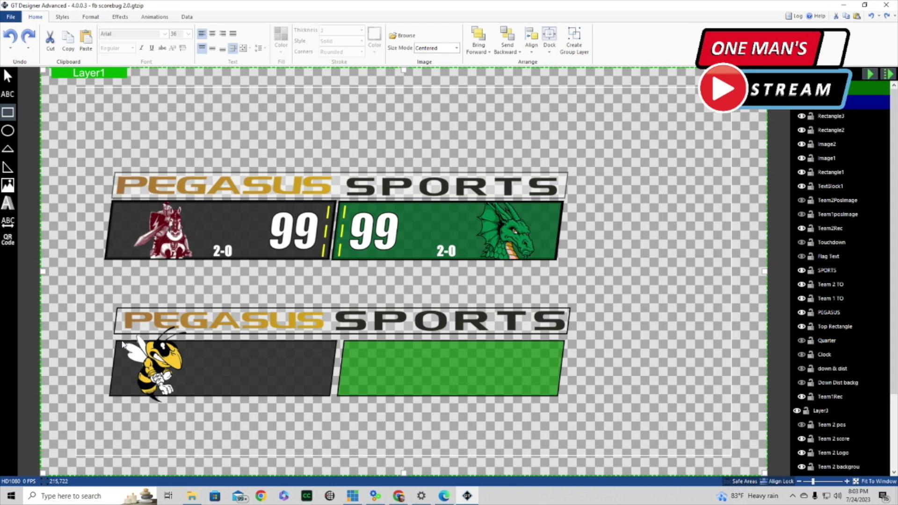
pyautogui.moveTo(120, 345)
pyautogui.mouseDown()
pyautogui.moveTo(190, 367)
pyautogui.moveTo(185, 399)
pyautogui.mouseUp()
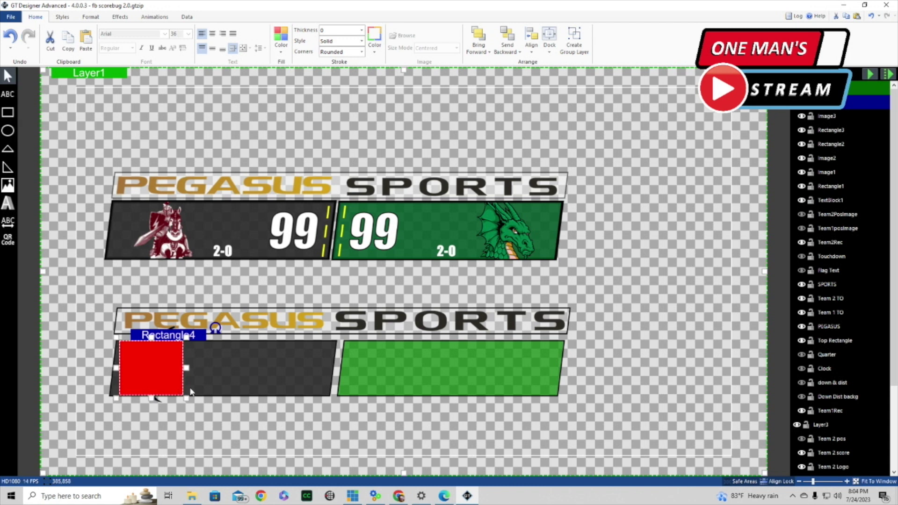
# Skew the rectangle over the hornet logo by 7 on the X axis and lower its opacity to 2
pyautogui.click(121, 18)
pyautogui.doubleClick(224, 34)
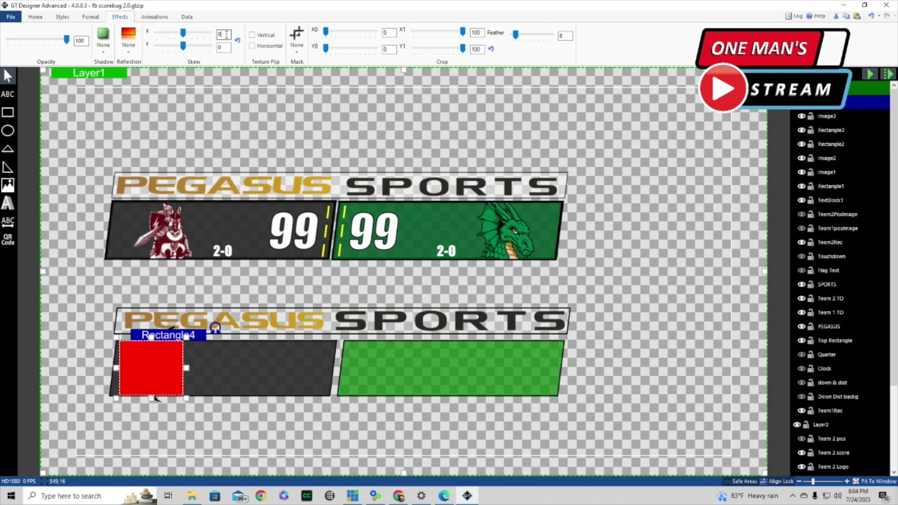
pyautogui.write('7')
pyautogui.moveTo(152, 339); pyautogui.dragTo(152, 339)
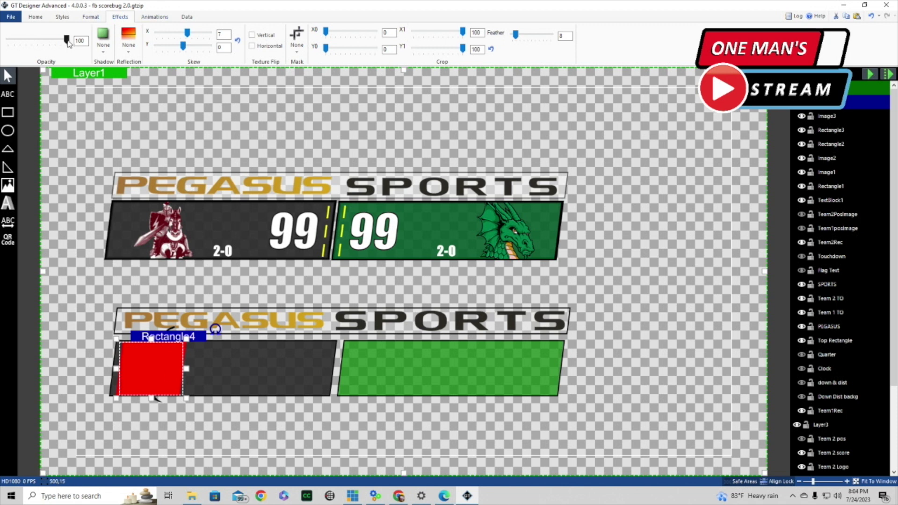
pyautogui.moveTo(67, 40); pyautogui.dragTo(11, 46)
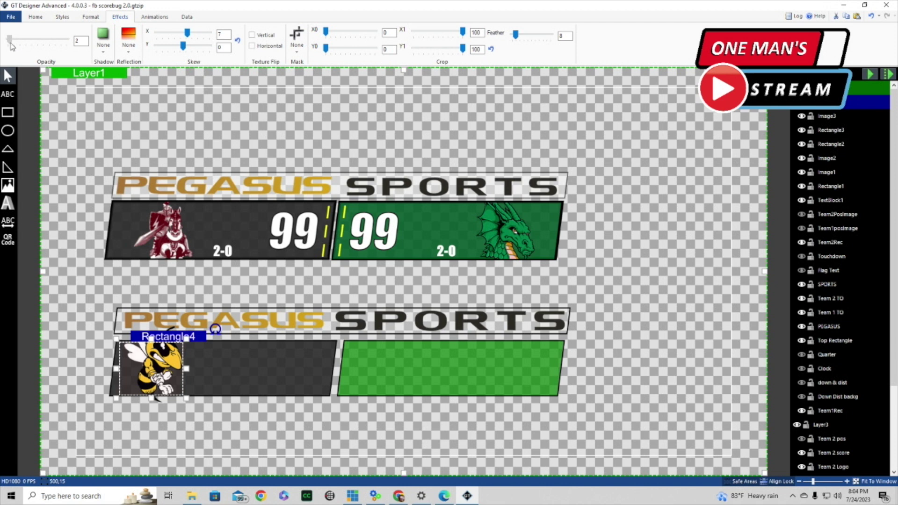
# Rename the nearly transparent rectangle over the hornet logo as VisMask
pyautogui.doubleClick(850, 103)
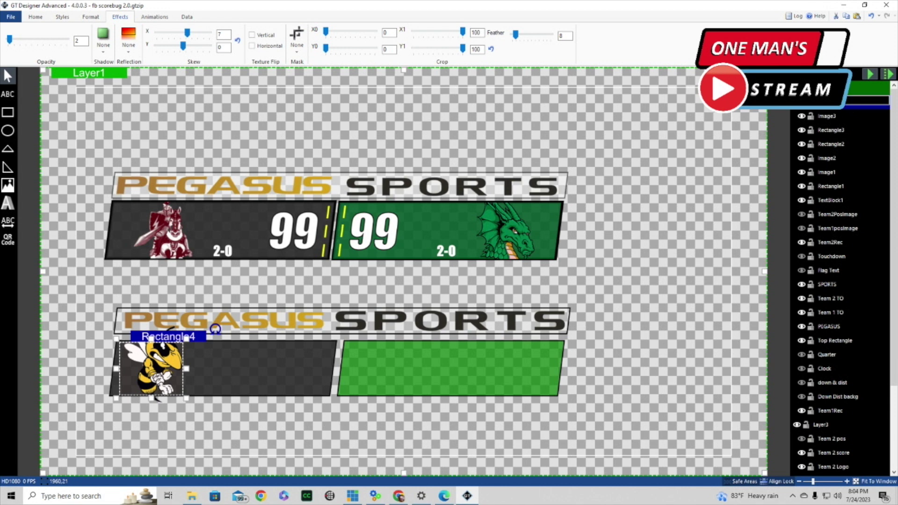
pyautogui.click(338, 106)
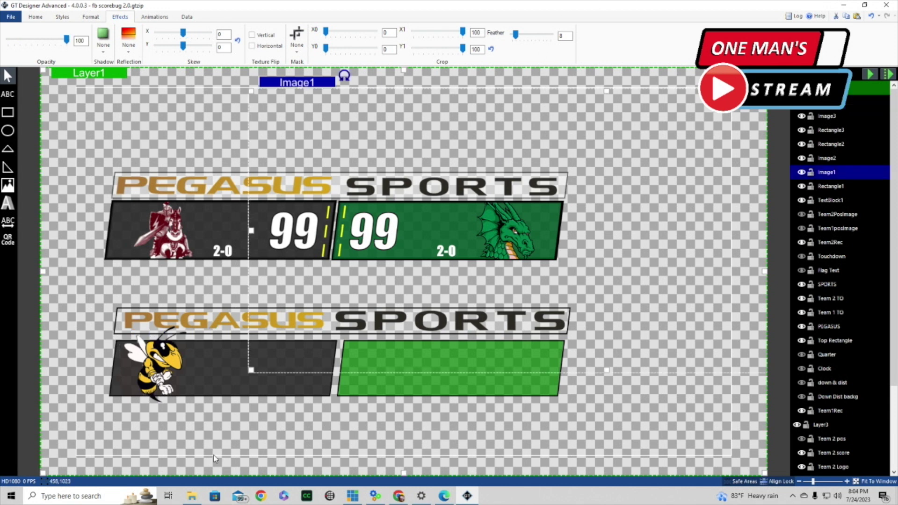
pyautogui.click(211, 428)
pyautogui.click(162, 370)
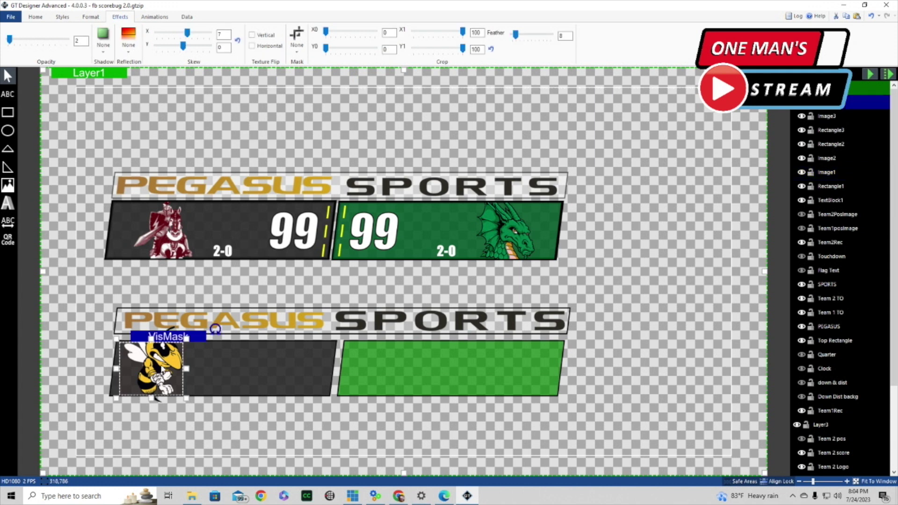
# Mask the hornet logo image with VisMask so it is clipped to the dark grey panel
pyautogui.click(149, 370)
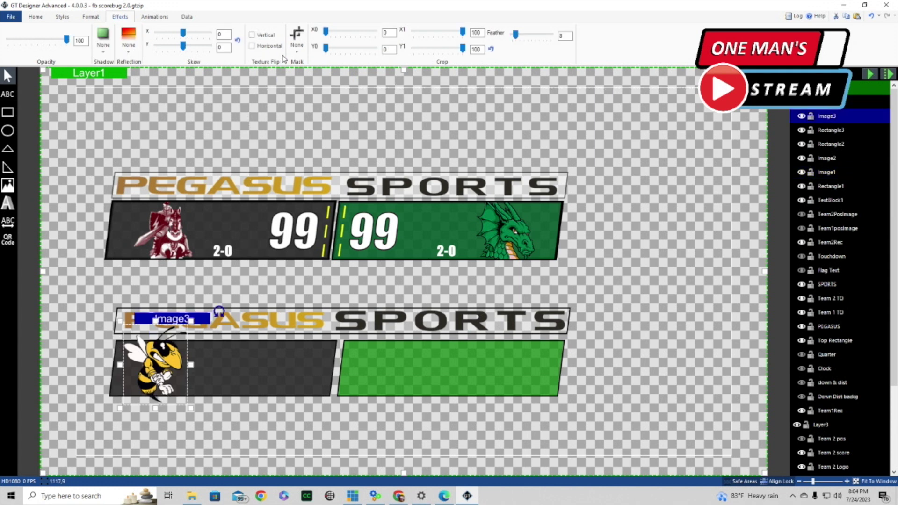
pyautogui.click(297, 52)
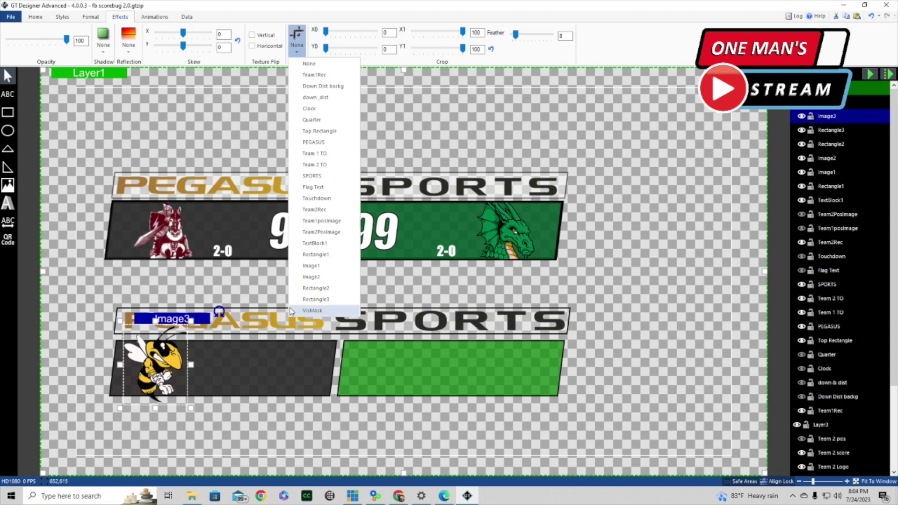
pyautogui.click(312, 311)
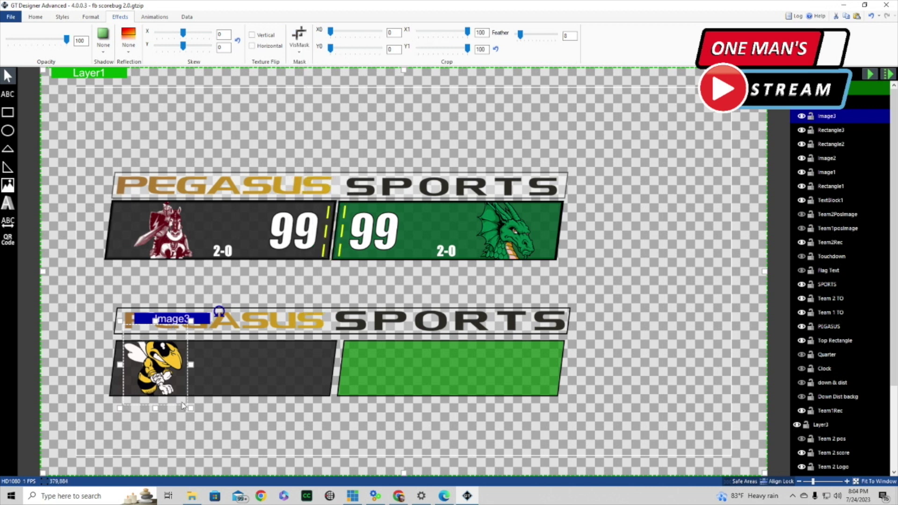
pyautogui.click(151, 439)
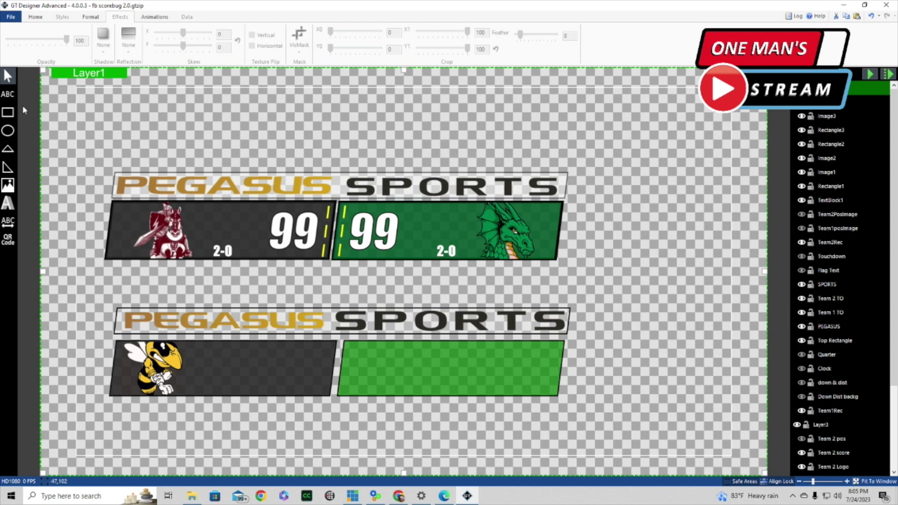
# Add a small text block beside the hornet logo on the dark grey panel and centre its text horizontally and vertically
pyautogui.click(8, 95)
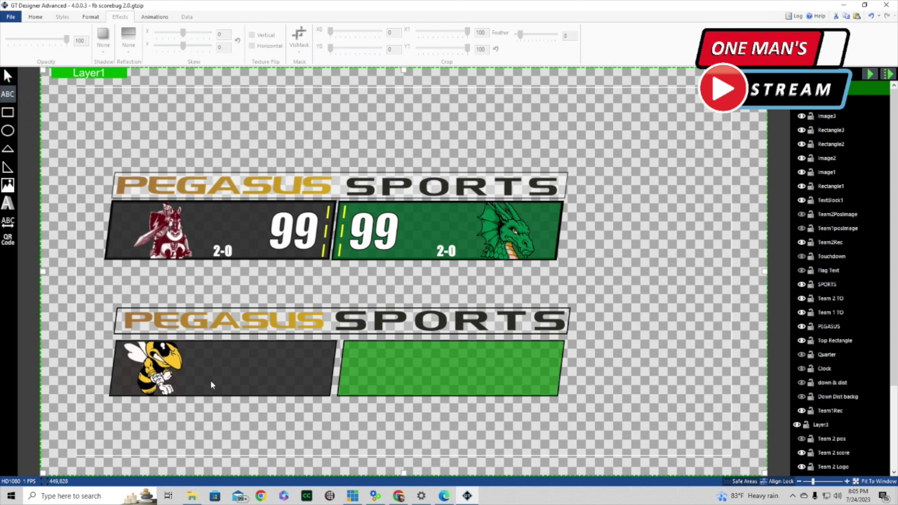
pyautogui.moveTo(193, 373); pyautogui.dragTo(228, 396)
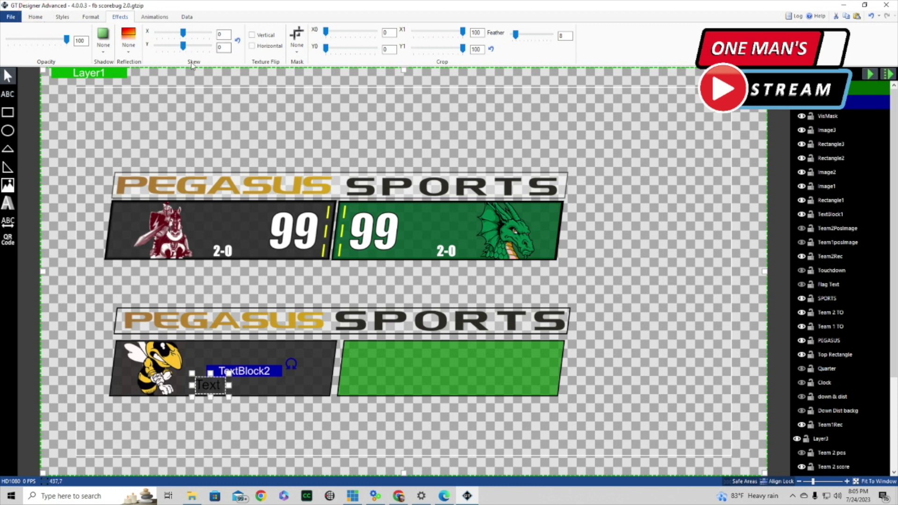
pyautogui.click(41, 17)
pyautogui.click(213, 35)
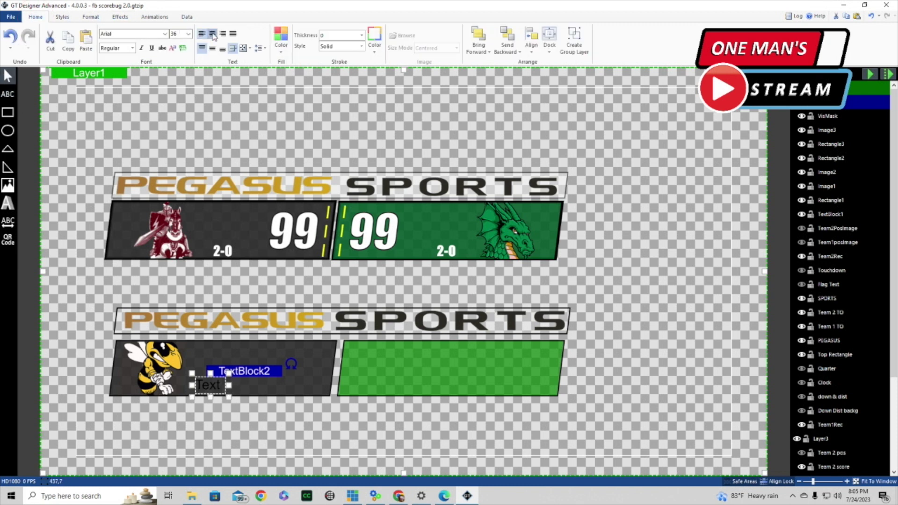
pyautogui.click(212, 49)
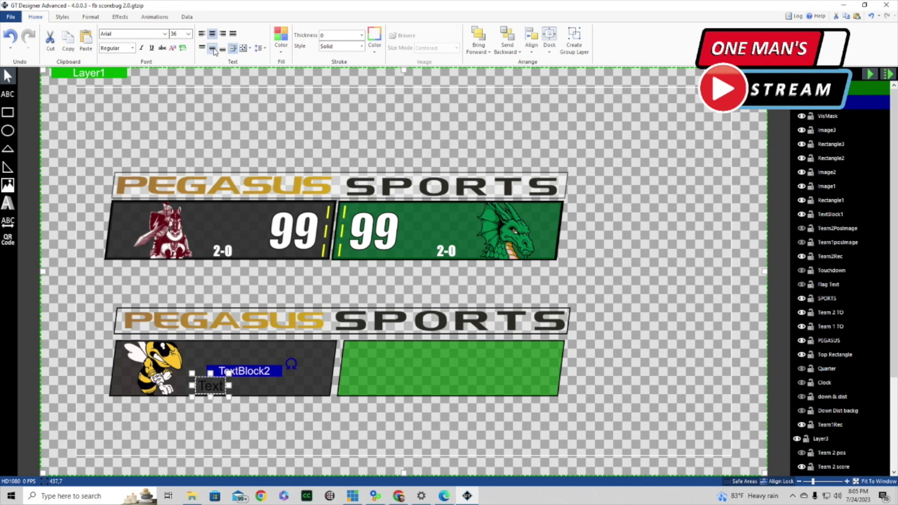
# Set the new text block's font to Impact Condensed with the ExtraBold weight
pyautogui.click(165, 34)
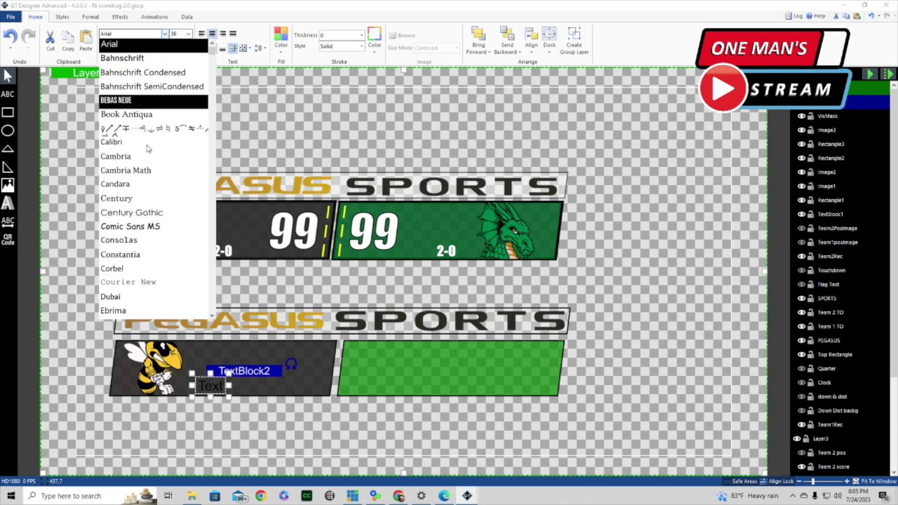
pyautogui.scroll(-3, 153, 172)
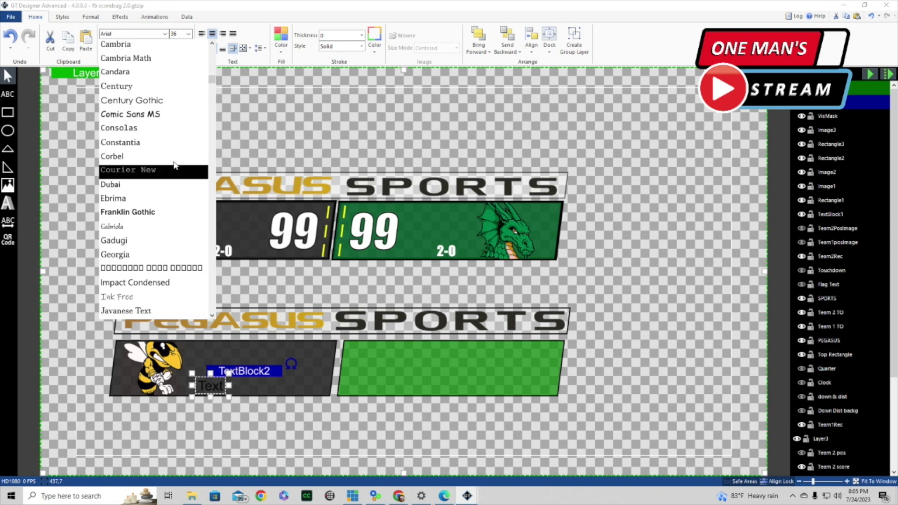
pyautogui.click(158, 284)
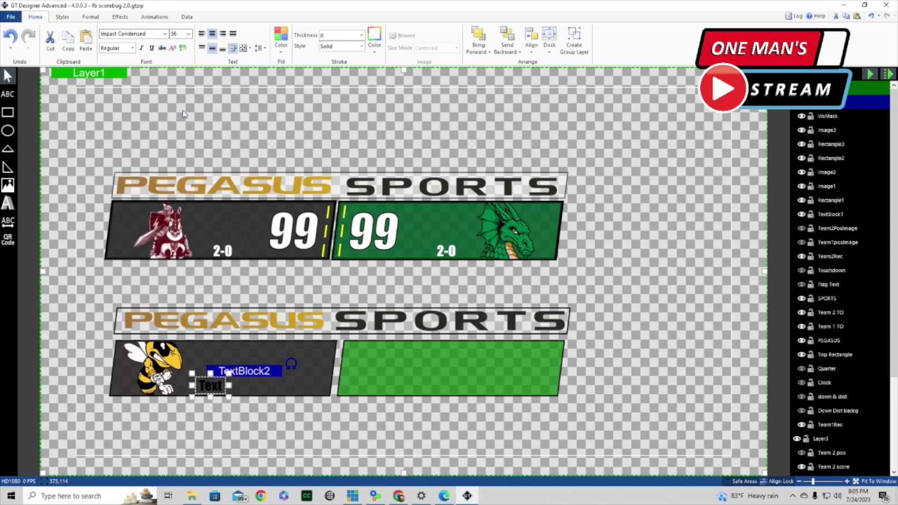
pyautogui.click(134, 49)
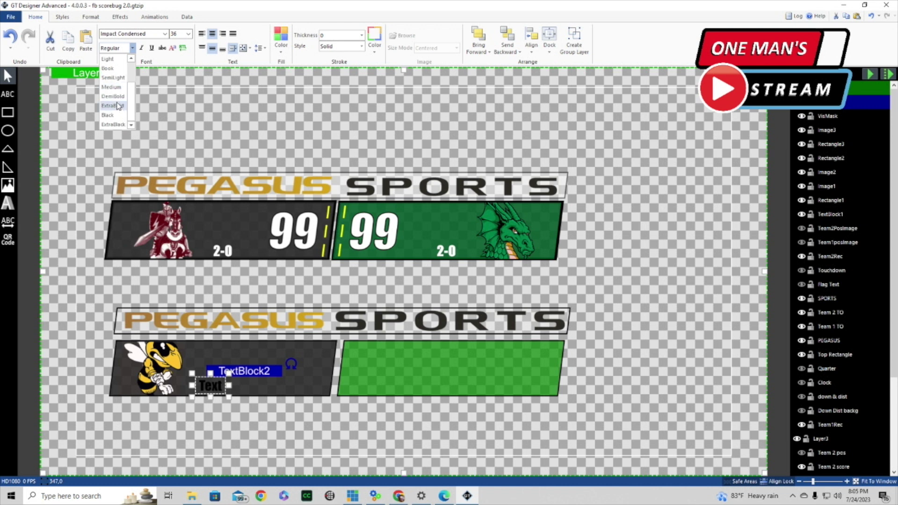
pyautogui.click(119, 106)
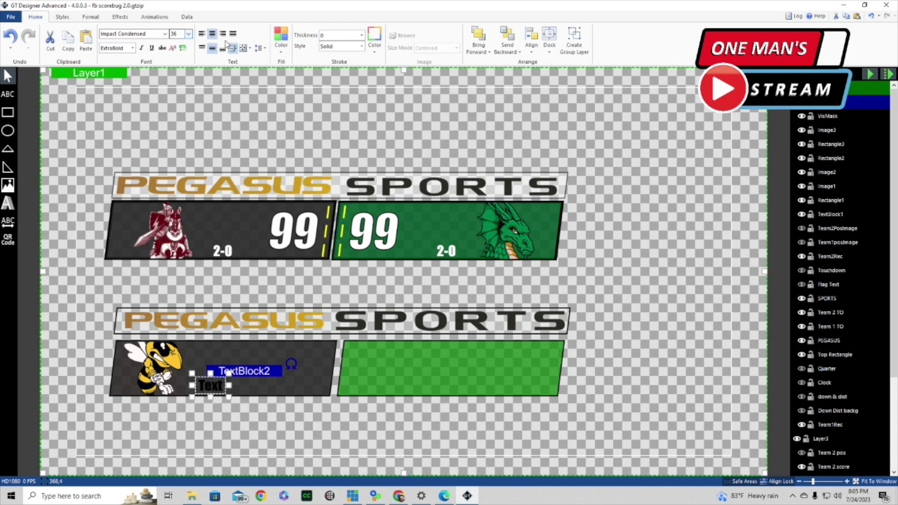
# Make the text block's fill white and set its automatic resizing to Shrink
pyautogui.click(283, 50)
pyautogui.click(364, 63)
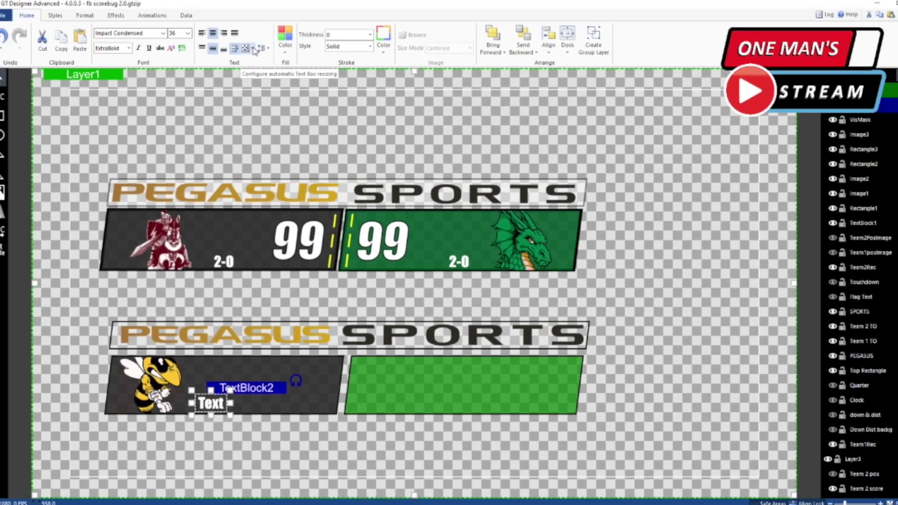
pyautogui.click(288, 50)
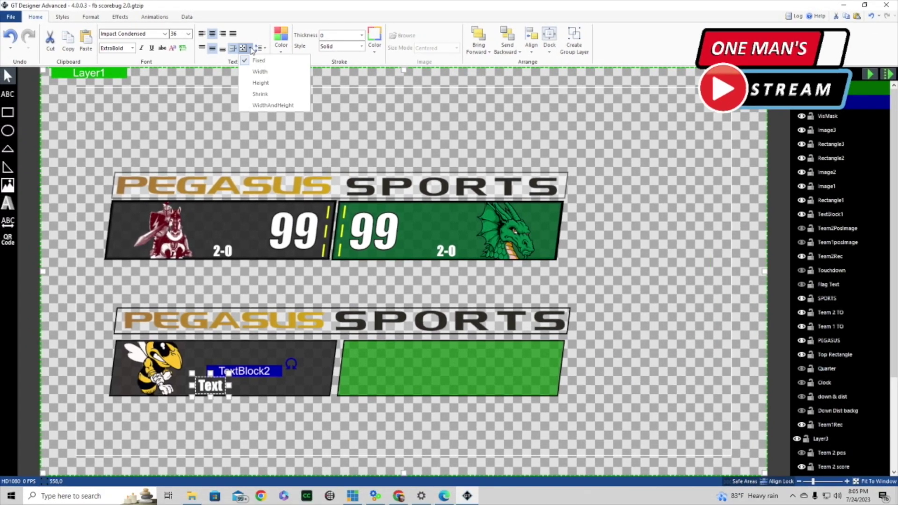
pyautogui.click(261, 93)
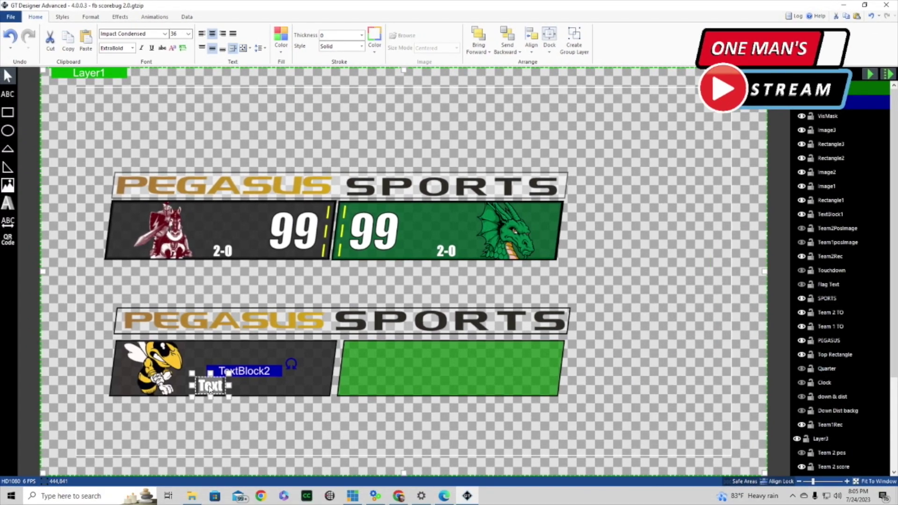
# Replace the placeholder text beside the hornet logo with 2-0
pyautogui.press('BackSpace')
pyautogui.write('2-0')
pyautogui.click(222, 438)
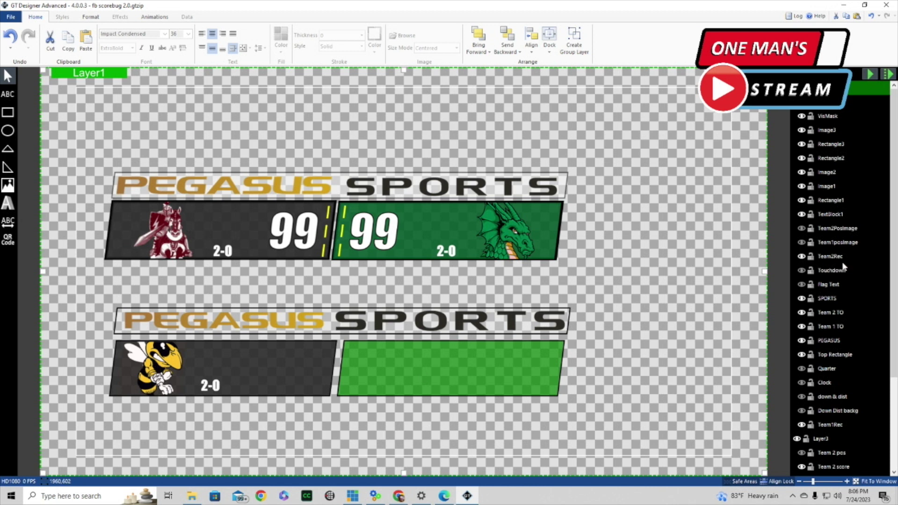
# Duplicate the masked hornet logo image by copying and pasting Image3
pyautogui.click(827, 130)
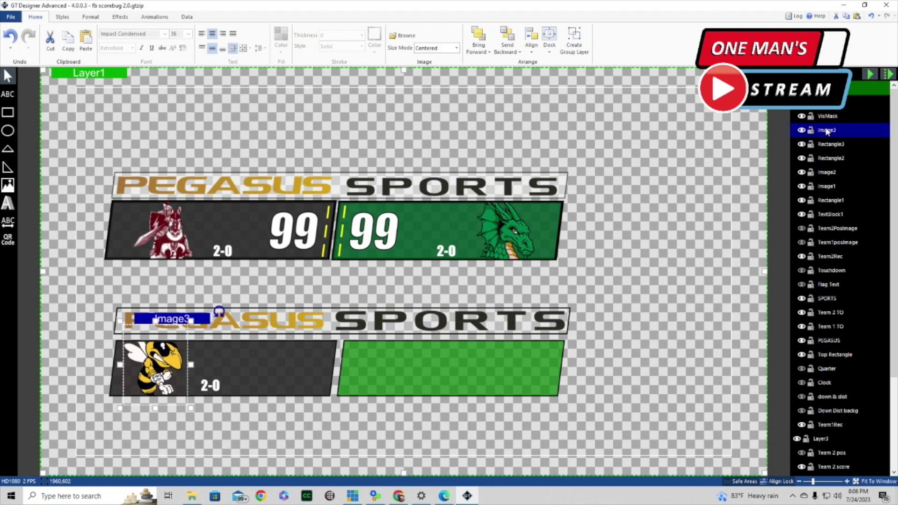
pyautogui.rightClick(827, 131)
pyautogui.click(842, 162)
pyautogui.rightClick(837, 131)
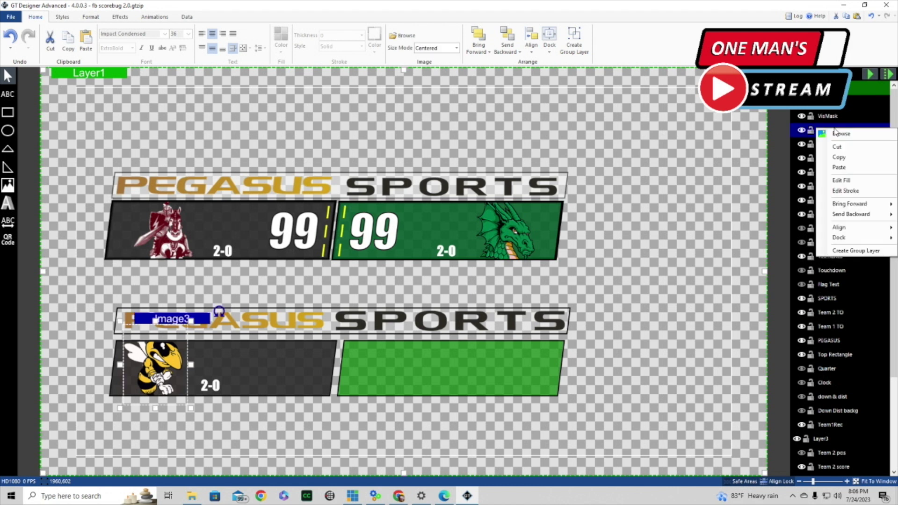
pyautogui.click(841, 168)
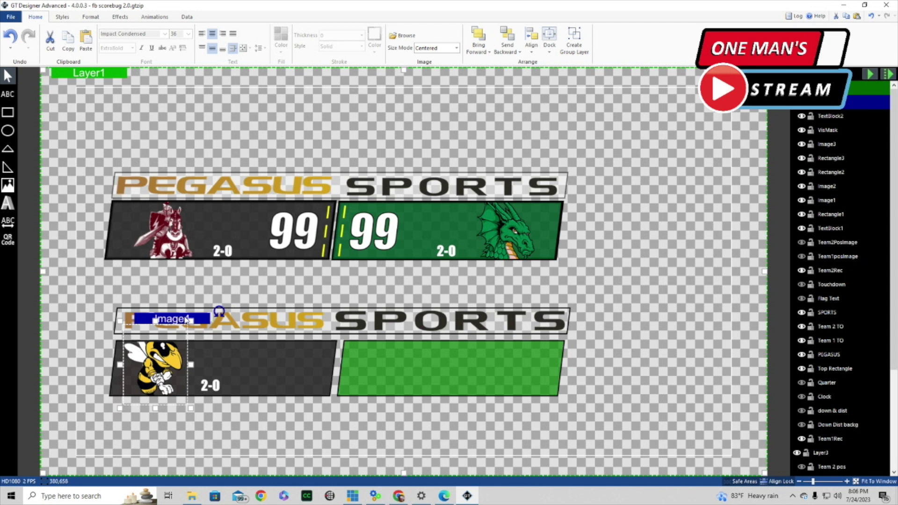
# Move the duplicated hornet logo Image4 horizontally across to the outer end of the green team panel
pyautogui.press('Right')
pyautogui.press('Right')
pyautogui.press('Right')
pyautogui.press('Right')
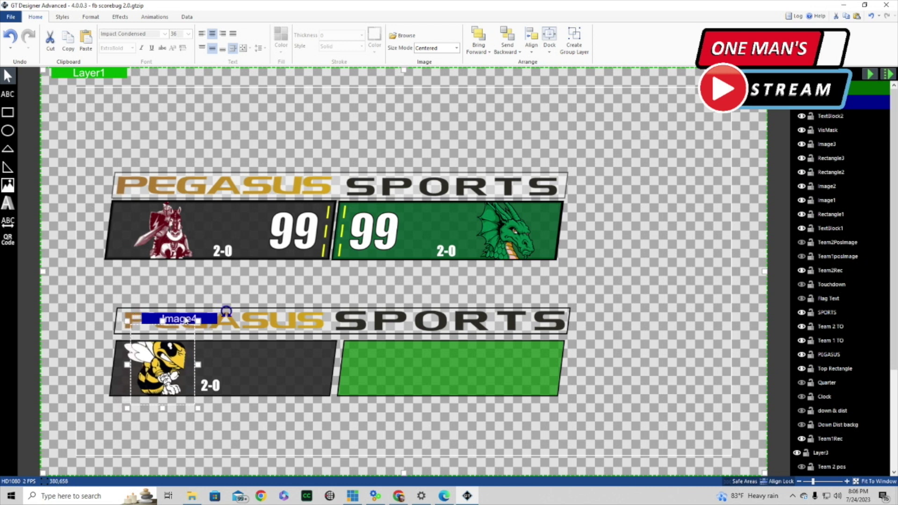
pyautogui.press('Right')
pyautogui.press('Right')
pyautogui.press('Right')
pyautogui.press('Right')
pyautogui.press('Right')
pyautogui.press('Right')
pyautogui.press('Right')
pyautogui.press('Right')
pyautogui.press('Right')
pyautogui.press('Right')
pyautogui.press('Right')
pyautogui.press('Right')
pyautogui.press('Right')
pyautogui.press('Right')
pyautogui.press('Right')
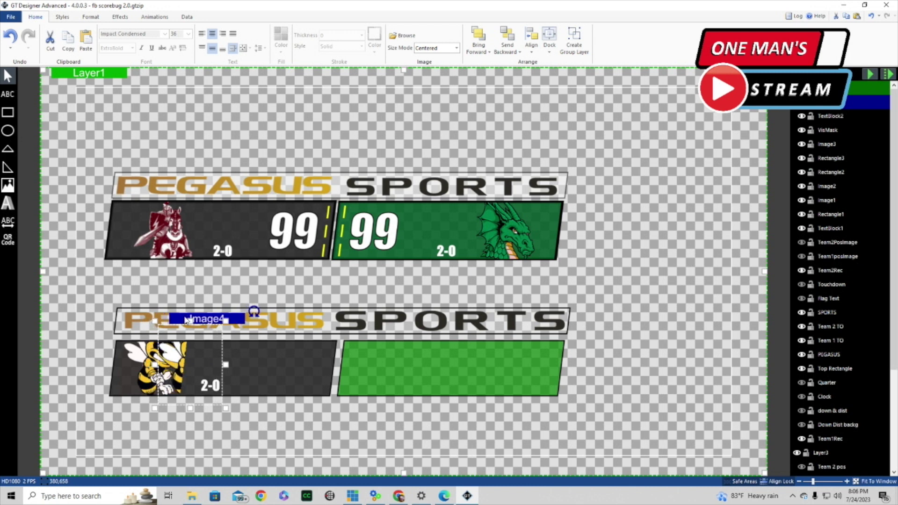
pyautogui.press('Right')
pyautogui.press('Right')
pyautogui.press('Right')
pyautogui.press('Right')
pyautogui.press('Right')
pyautogui.press('Right')
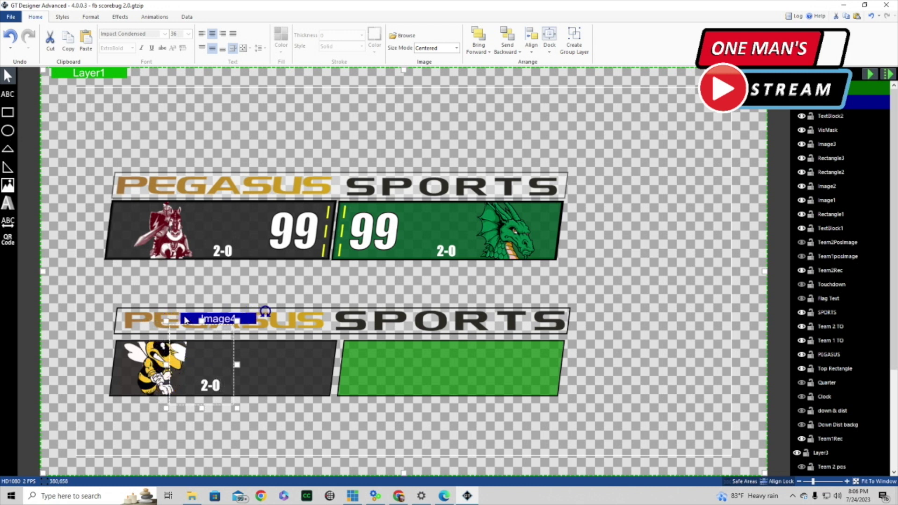
pyautogui.press('Right')
pyautogui.press('Right')
pyautogui.press('Right')
pyautogui.press('Right')
pyautogui.press('Right')
pyautogui.press('Right')
pyautogui.press('Right')
pyautogui.press('Right')
pyautogui.press('Right')
pyautogui.press('Right')
pyautogui.press('Right')
pyautogui.press('Right')
pyautogui.press('Right')
pyautogui.press('Right')
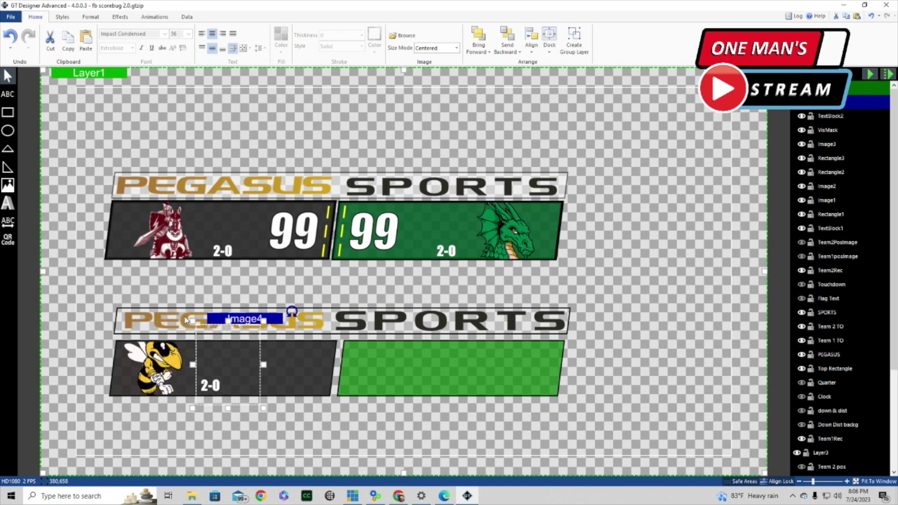
pyautogui.press('Right')
pyautogui.press('Right')
pyautogui.press('Right')
pyautogui.press('Right')
pyautogui.press('Right')
pyautogui.press('Right')
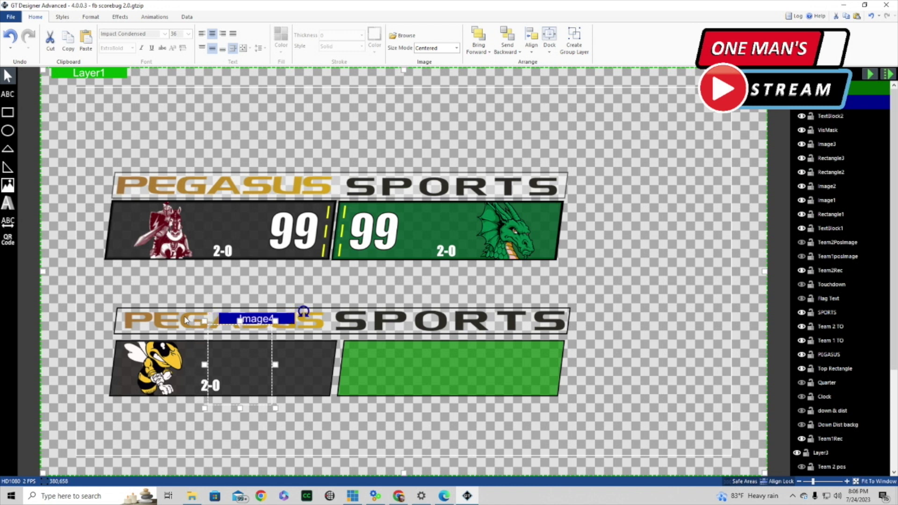
pyautogui.press('Right')
pyautogui.press('Right')
pyautogui.press('Right')
pyautogui.press('Right')
pyautogui.press('Right')
pyautogui.press('Right')
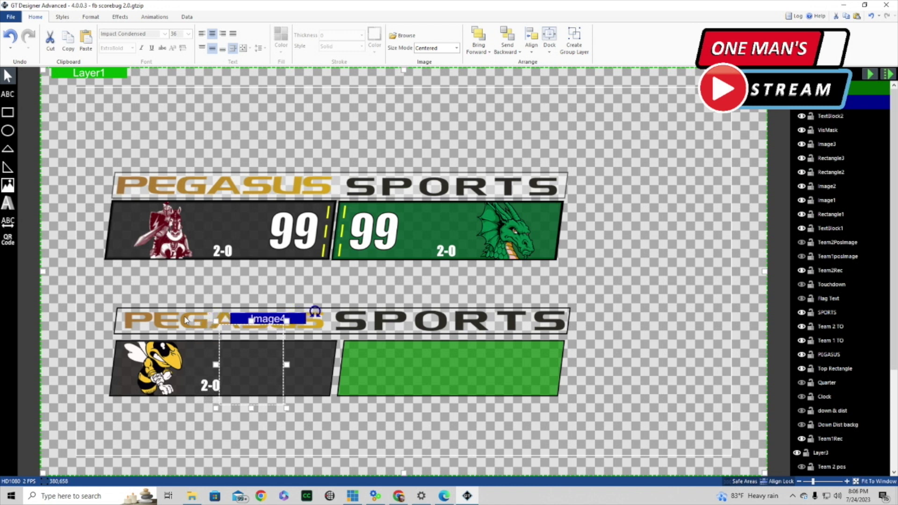
pyautogui.press('Right')
pyautogui.press('Right')
pyautogui.press('Right')
pyautogui.press('Right')
pyautogui.press('Right')
pyautogui.press('Right')
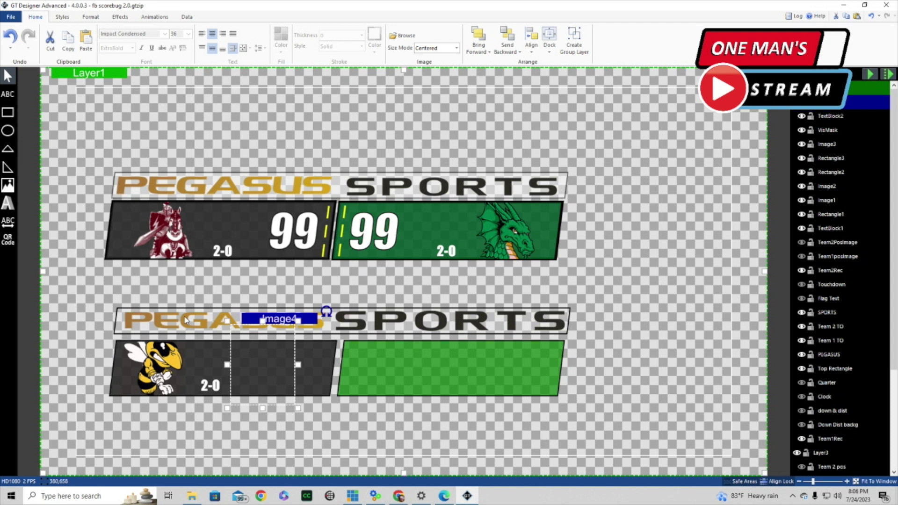
pyautogui.press('Right')
pyautogui.press('Right')
pyautogui.press('Right')
pyautogui.press('Right')
pyautogui.press('Right')
pyautogui.press('Right')
pyautogui.press('Right')
pyautogui.press('Right')
pyautogui.press('Right')
pyautogui.press('Right')
pyautogui.press('Right')
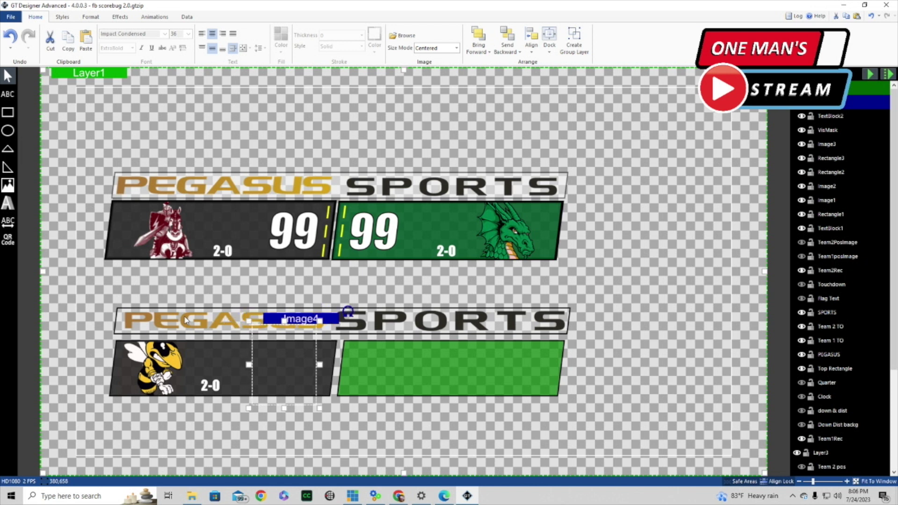
pyautogui.press('Right')
pyautogui.press('Right')
pyautogui.press('Right')
pyautogui.press('Right')
pyautogui.press('Right')
pyautogui.press('Right')
pyautogui.press('Right')
pyautogui.press('Right')
pyautogui.press('Right')
pyautogui.press('Right')
pyautogui.press('Right')
pyautogui.press('Right')
pyautogui.press('Right')
pyautogui.press('Right')
pyautogui.press('Right')
pyautogui.press('Right')
pyautogui.press('Right')
pyautogui.press('Right')
pyautogui.press('Right')
pyautogui.press('Right')
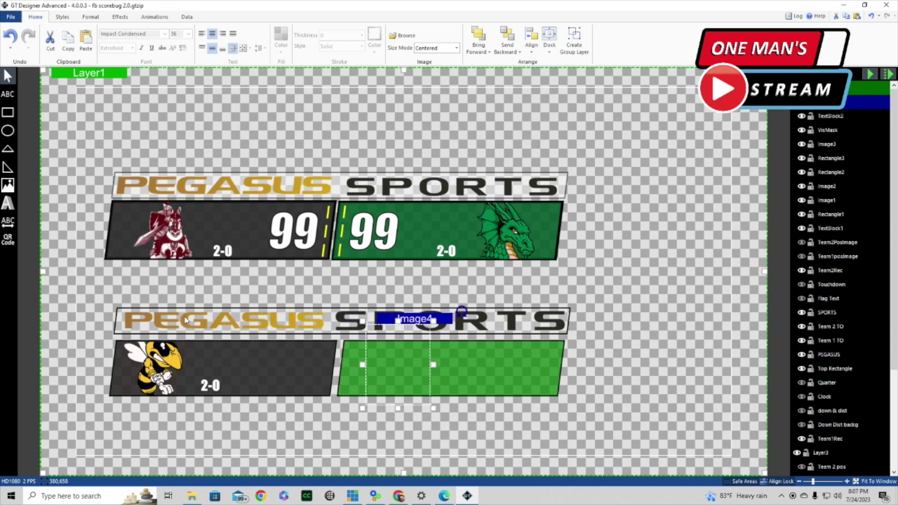
pyautogui.press('Right')
pyautogui.press('Right')
pyautogui.press('Right')
pyautogui.press('Right')
pyautogui.press('Right')
pyautogui.press('Right')
pyautogui.press('Right')
pyautogui.press('Right')
pyautogui.press('Right')
pyautogui.press('Right')
pyautogui.press('Right')
pyautogui.press('Right')
pyautogui.press('Right')
pyautogui.press('Right')
pyautogui.press('Right')
pyautogui.press('Right')
pyautogui.press('Right')
pyautogui.press('Right')
pyautogui.press('Right')
pyautogui.press('Right')
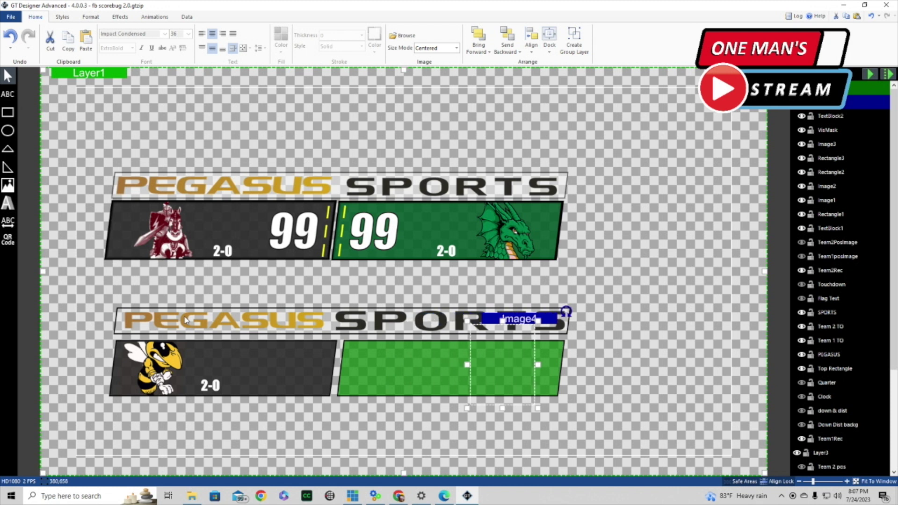
pyautogui.press('Right')
pyautogui.press('Right')
pyautogui.press('Right')
pyautogui.press('Right')
pyautogui.press('Right')
pyautogui.press('Right')
pyautogui.press('Right')
pyautogui.press('Right')
pyautogui.press('Right')
pyautogui.press('Right')
pyautogui.press('Right')
pyautogui.press('Right')
pyautogui.press('Right')
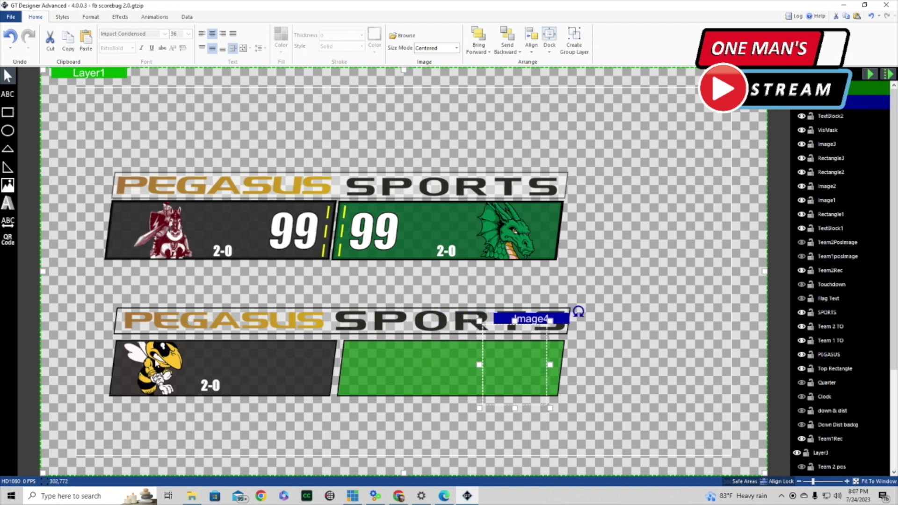
# Duplicate the VisMask rectangle over the dark panel's hornet logo by copying and pasting it
pyautogui.click(156, 361)
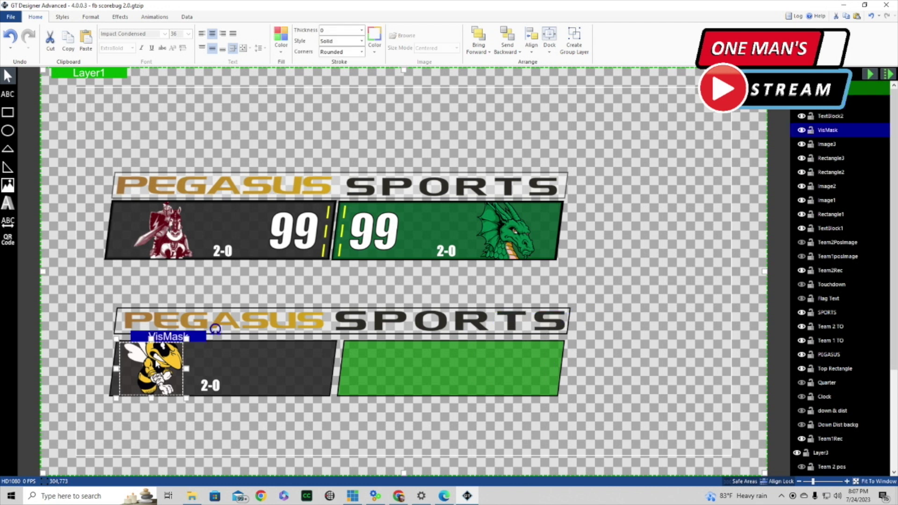
pyautogui.rightClick(165, 336)
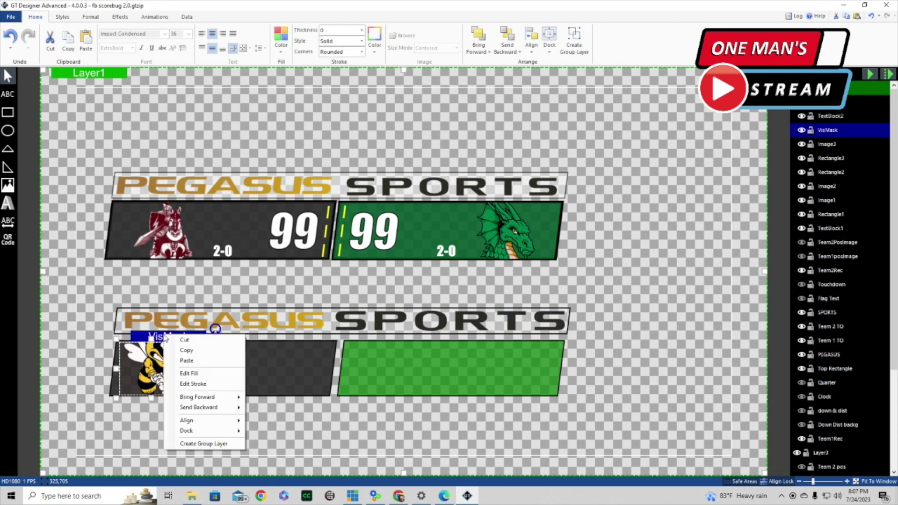
pyautogui.click(199, 351)
pyautogui.rightClick(167, 337)
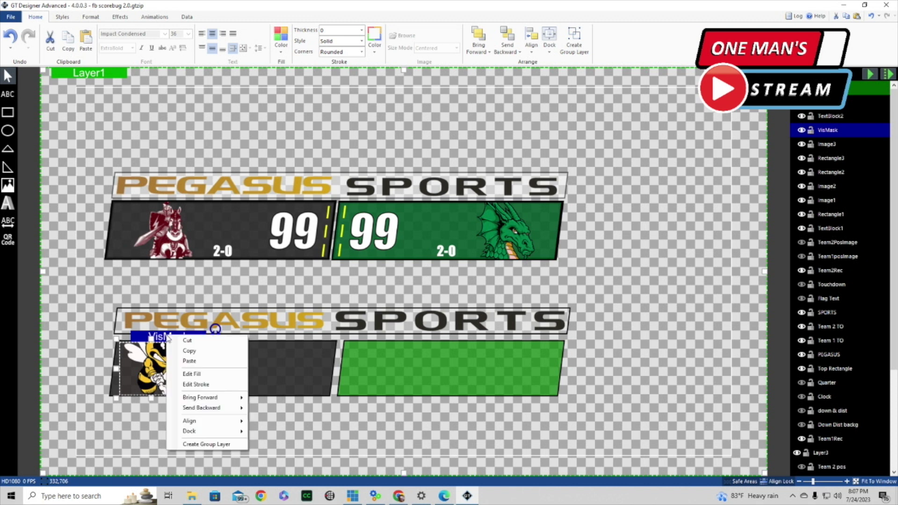
pyautogui.click(196, 360)
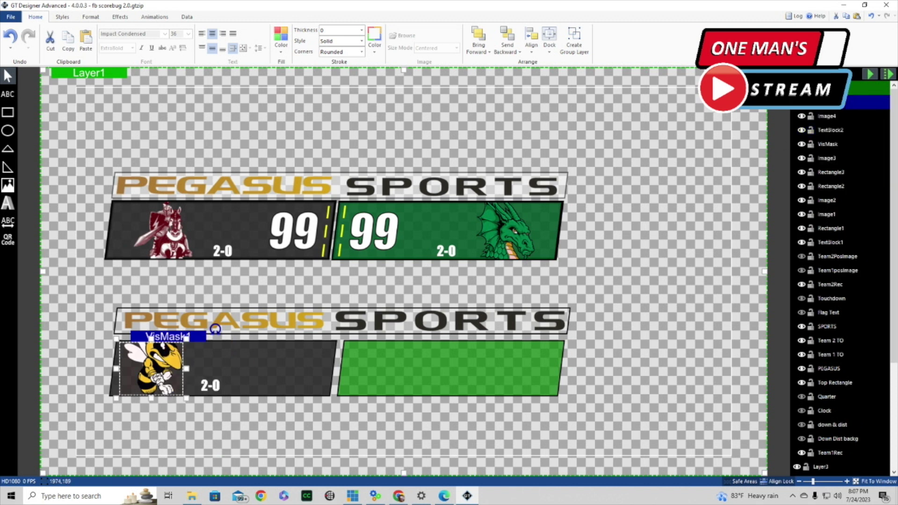
# Rename the duplicated mask HomeMask and move it straight across to the logo area of the green panel
pyautogui.doubleClick(844, 106)
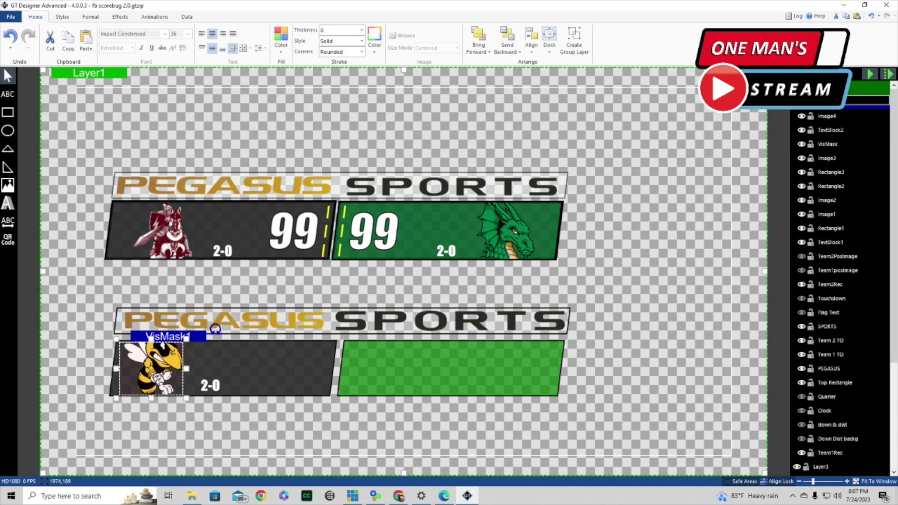
pyautogui.press('Return')
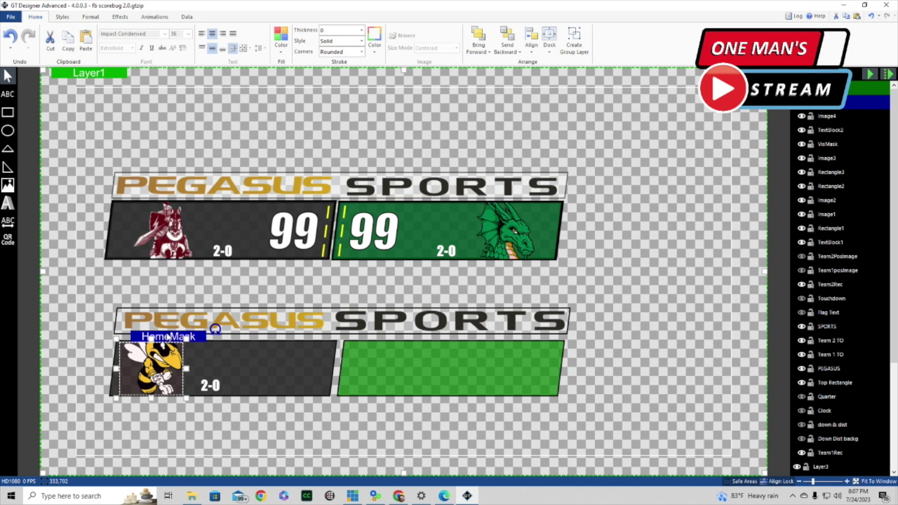
pyautogui.moveTo(215, 329); pyautogui.dragTo(584, 331)
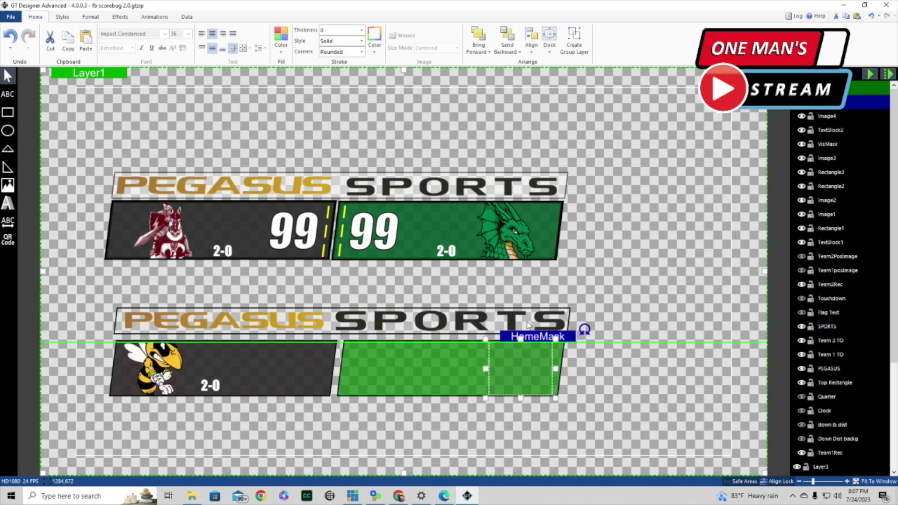
pyautogui.click(504, 418)
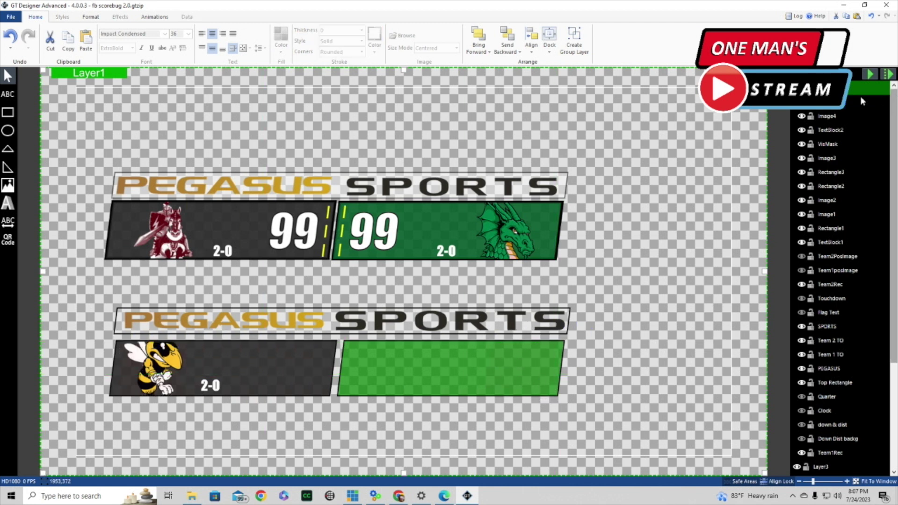
# Set HomeMask as the mask for Image4
pyautogui.click(827, 117)
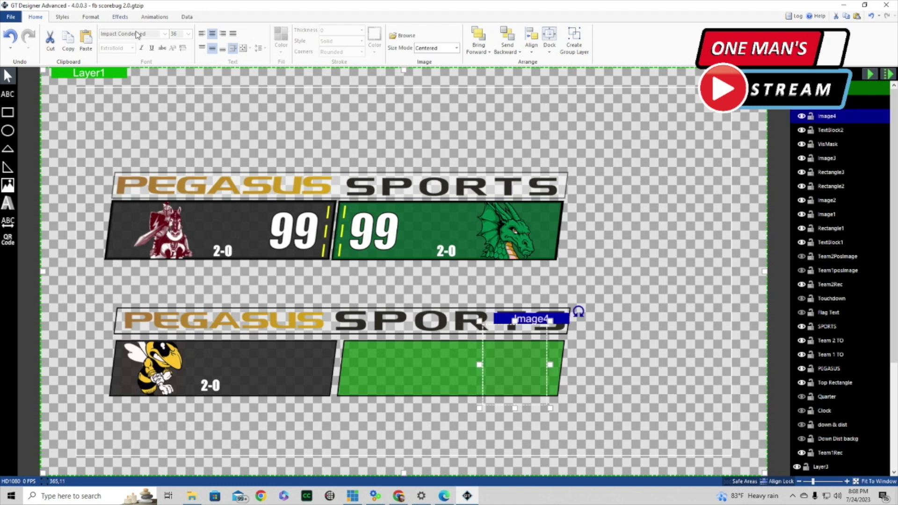
pyautogui.click(120, 17)
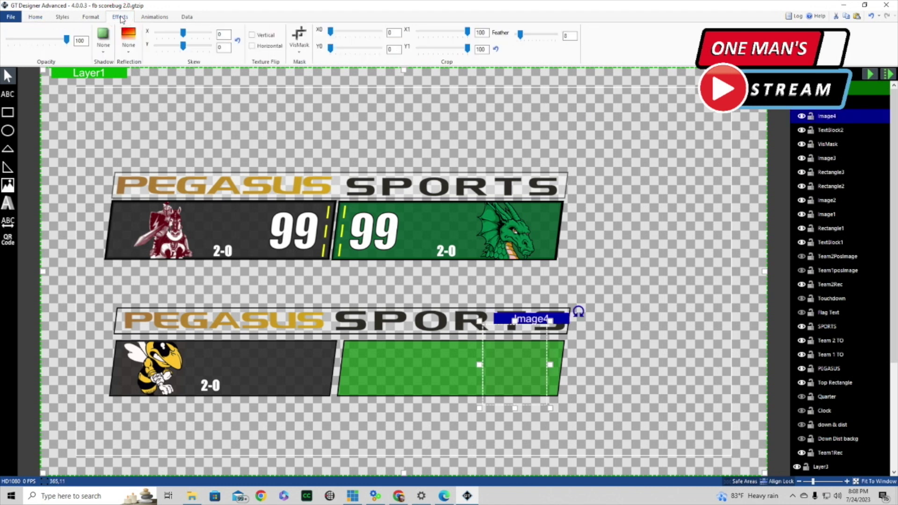
pyautogui.click(303, 55)
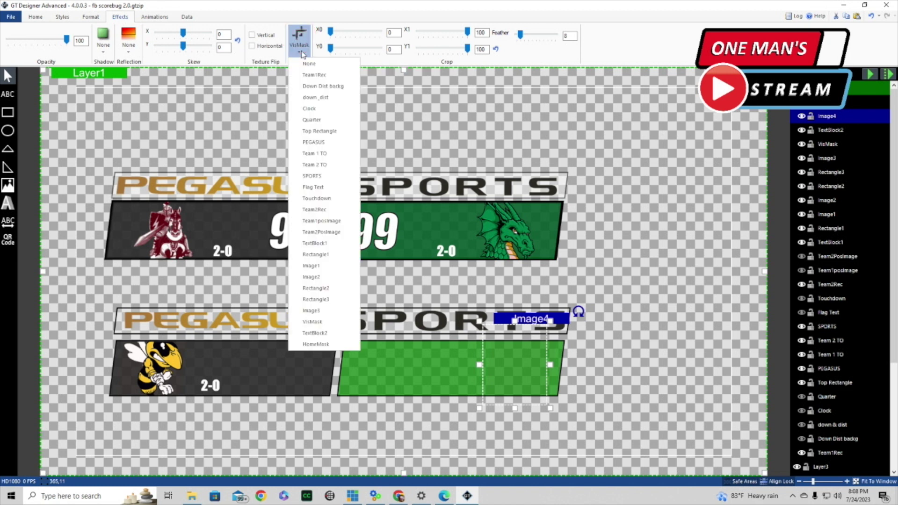
pyautogui.click(305, 346)
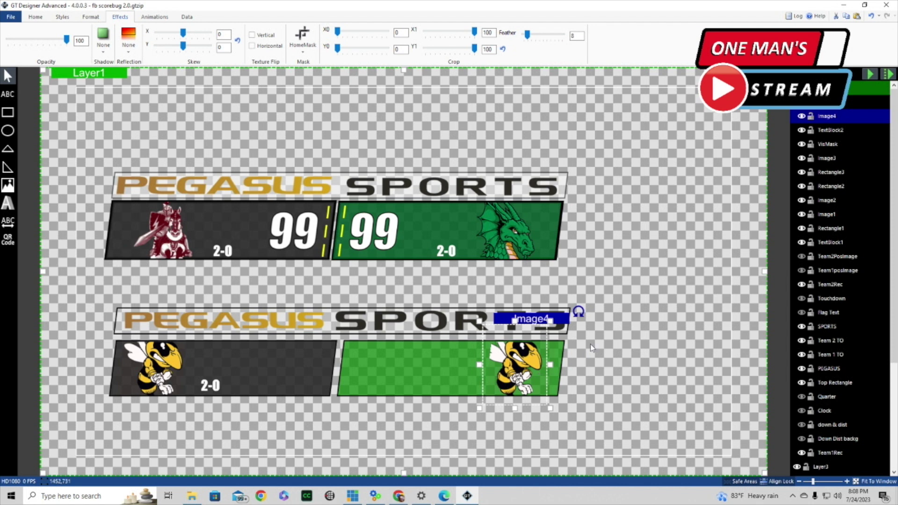
# Replace the picture in Image4 with Fredrick Douglas_clipped_rev_1 from the Downloads folder
pyautogui.rightClick(827, 117)
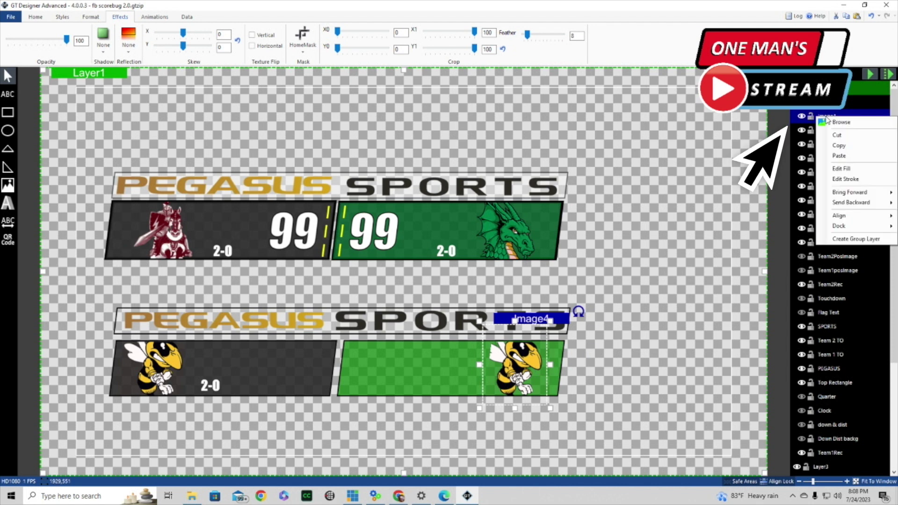
pyautogui.click(851, 122)
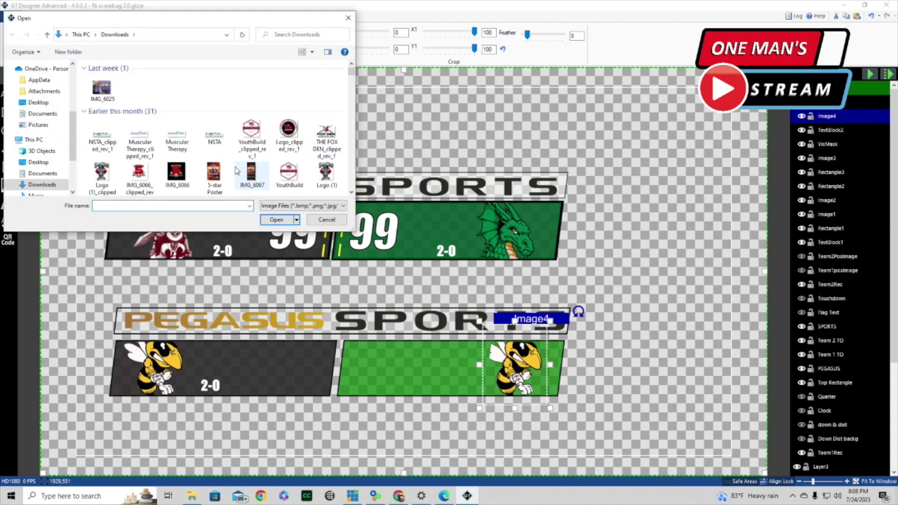
pyautogui.click(352, 193)
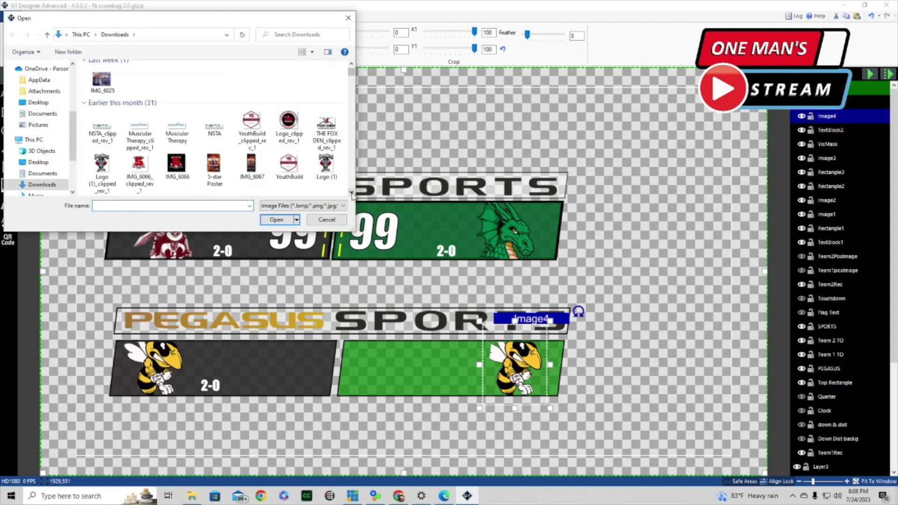
pyautogui.scroll(-10, 352, 193)
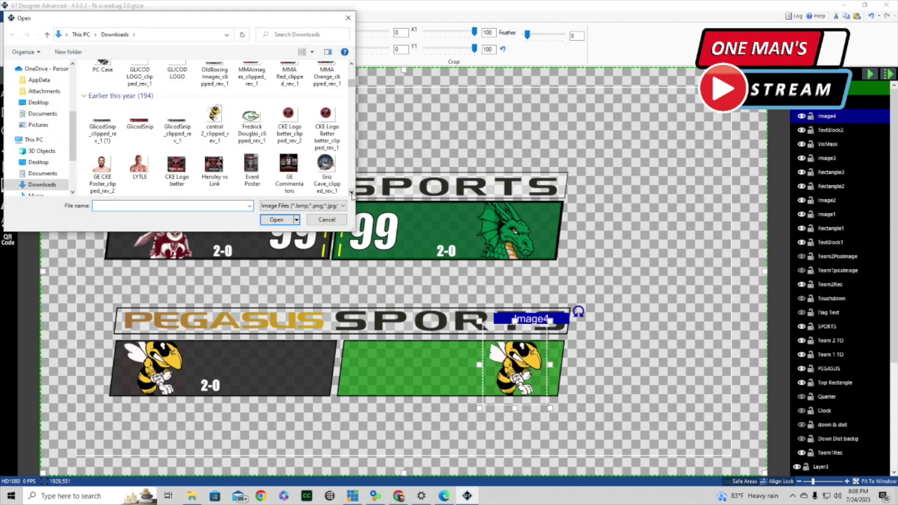
pyautogui.click(249, 116)
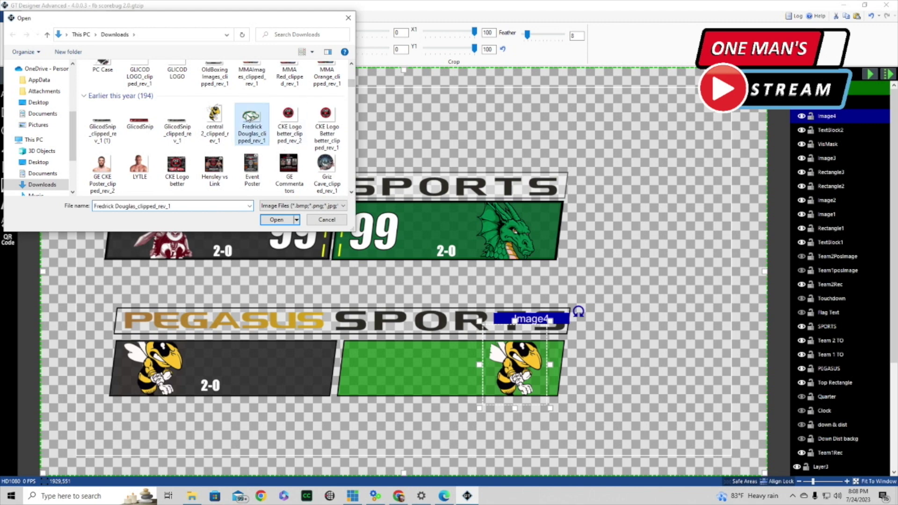
pyautogui.click(281, 220)
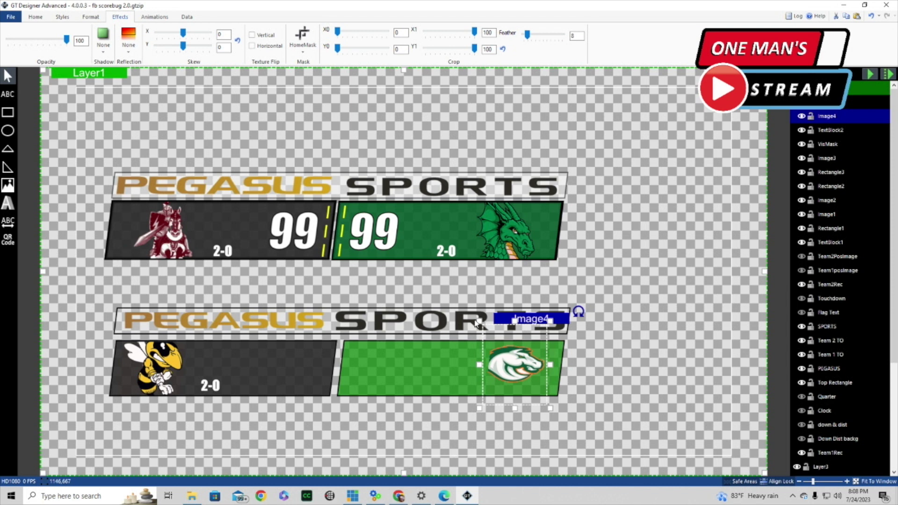
# Enlarge the horse logo Image4 from its upper inner corner and nudge it down to centre it vertically in the green panel
pyautogui.moveTo(476, 322); pyautogui.dragTo(469, 304)
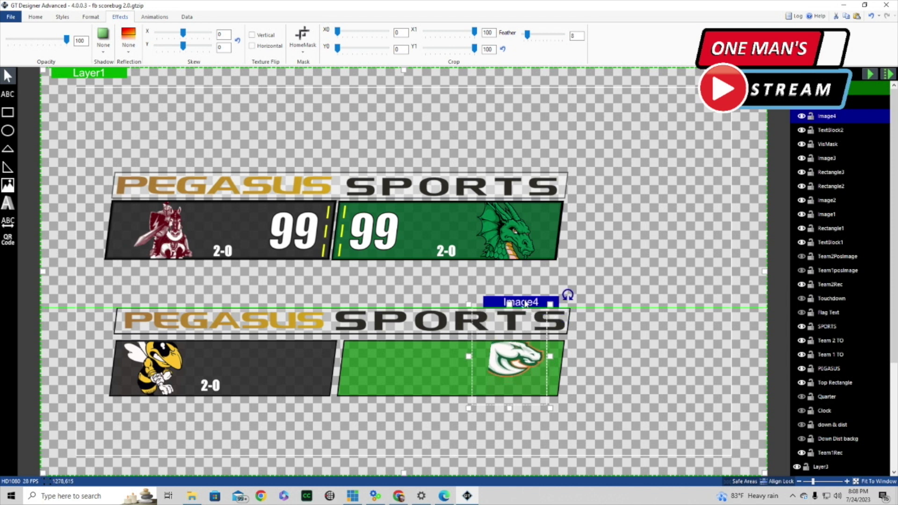
pyautogui.press('Down')
pyautogui.press('Down')
pyautogui.press('Down')
pyautogui.press('Down')
pyautogui.press('Down')
pyautogui.press('Down')
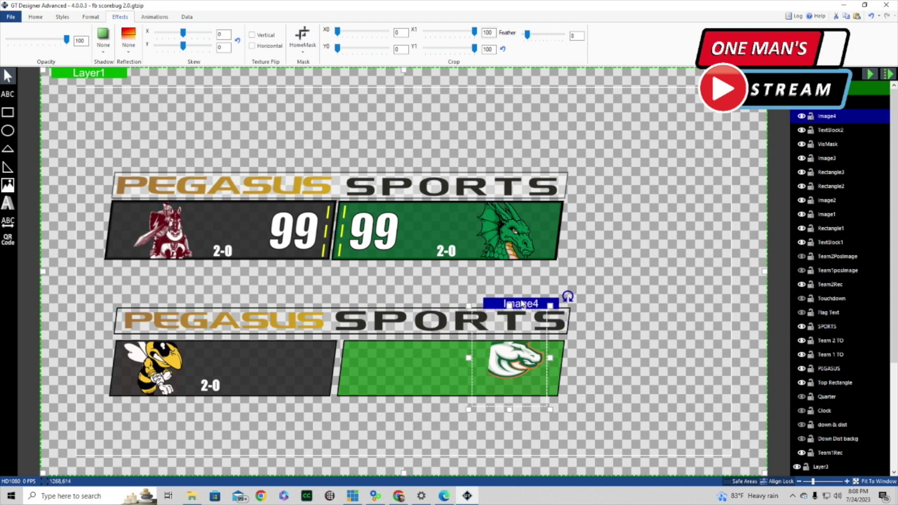
pyautogui.press('Down')
pyautogui.press('Down')
pyautogui.press('Down')
pyautogui.press('Down')
pyautogui.press('Down')
pyautogui.press('Down')
pyautogui.press('Down')
pyautogui.press('Down')
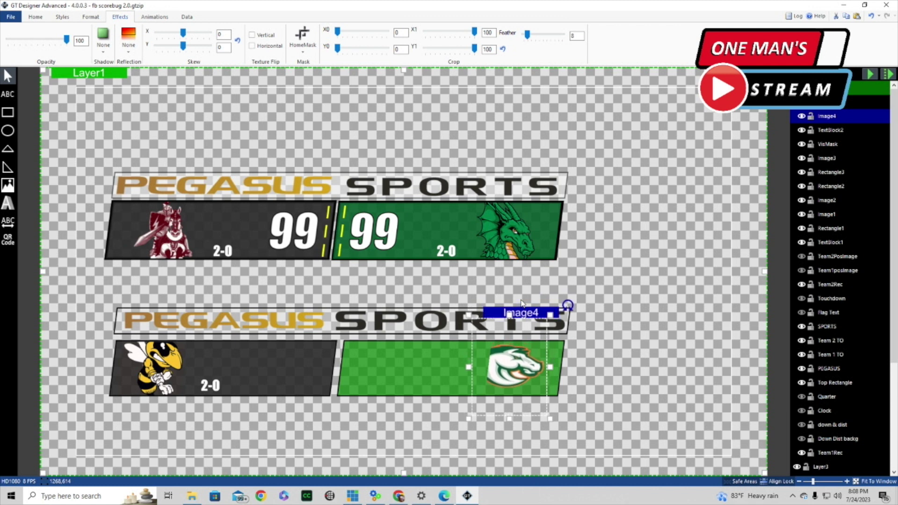
# Nudge the horse logo Image4 sideways toward the outer edge of the green panel, then deselect it
pyautogui.press('Right')
pyautogui.press('Right')
pyautogui.press('Right')
pyautogui.press('Right')
pyautogui.press('Right')
pyautogui.press('Right')
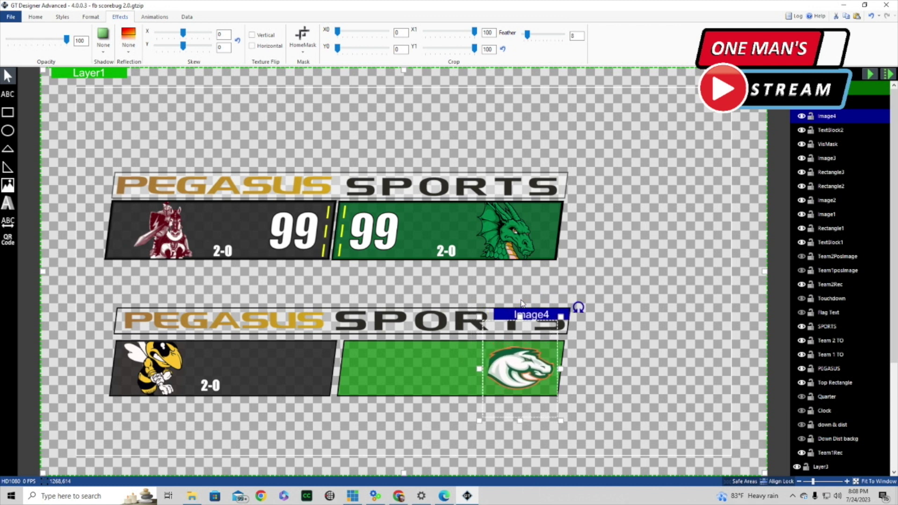
pyautogui.click(634, 375)
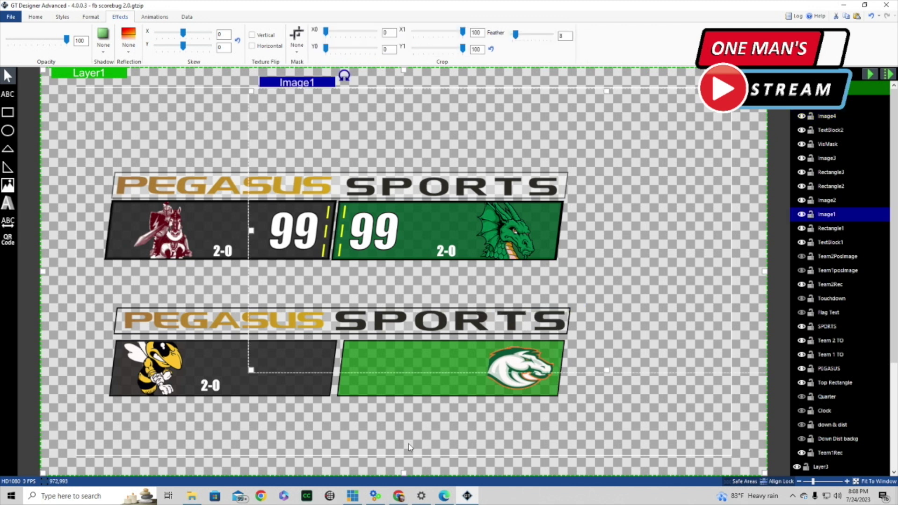
pyautogui.click(413, 431)
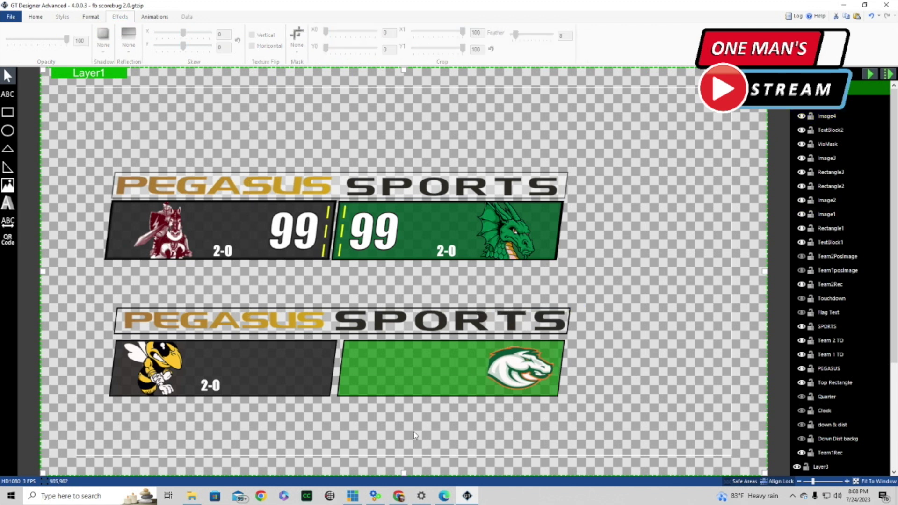
# Duplicate the 2-0 record text TextBlock2 of the lower dark panel in place
pyautogui.click(213, 387)
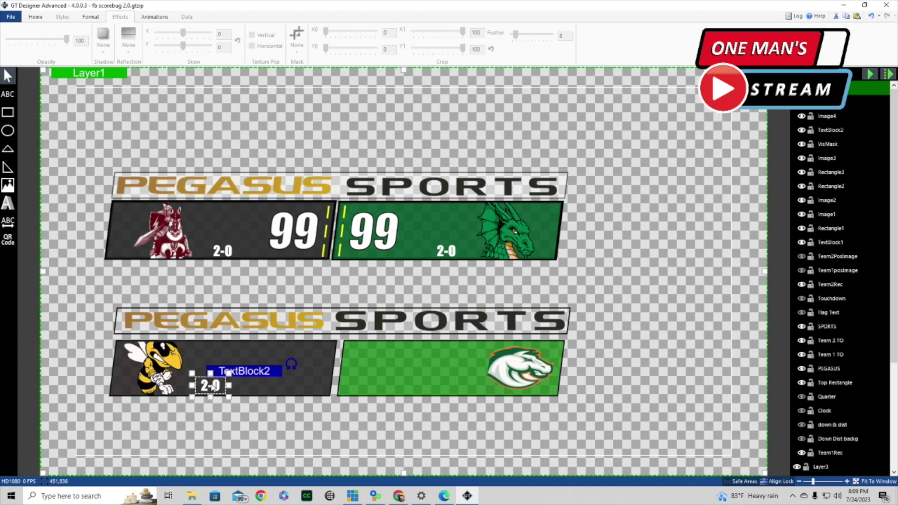
pyautogui.rightClick(255, 372)
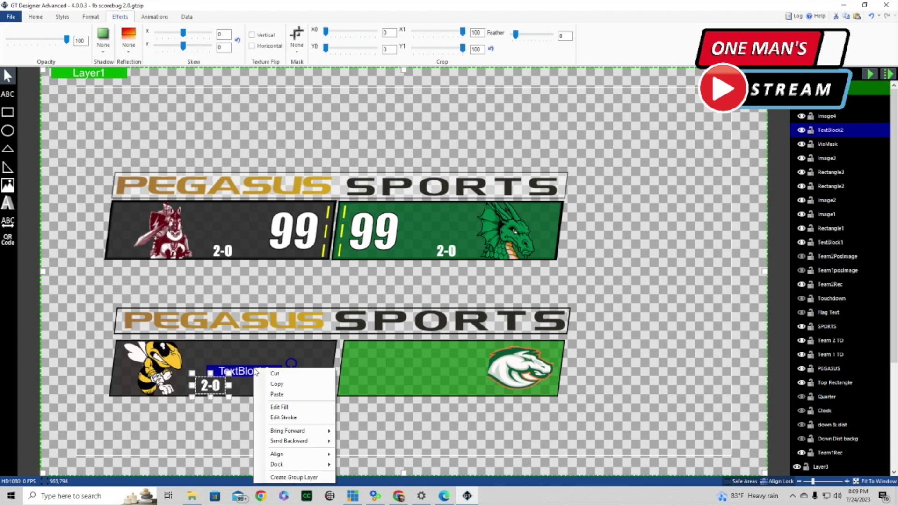
pyautogui.click(280, 385)
pyautogui.rightClick(254, 375)
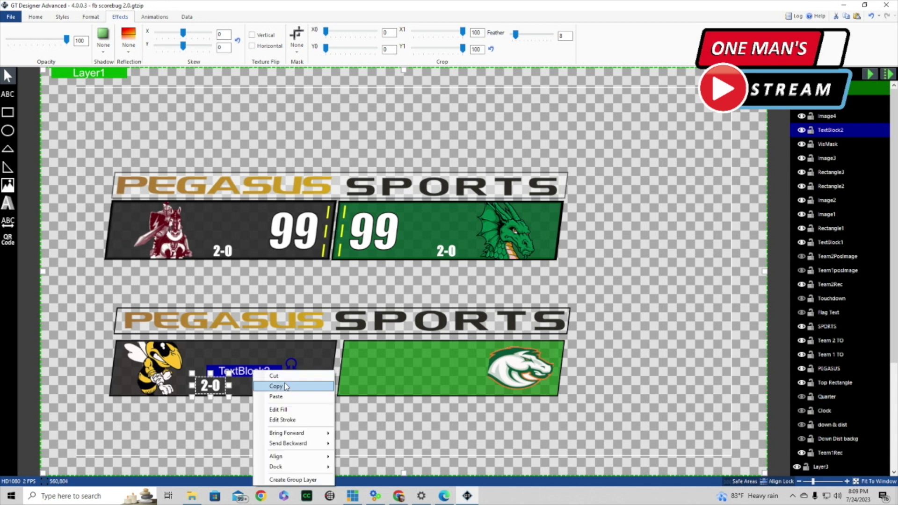
pyautogui.click(285, 398)
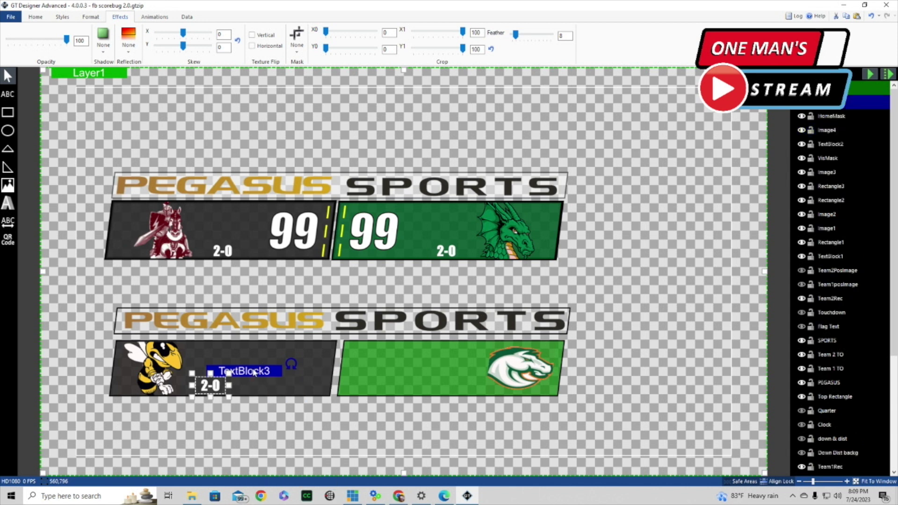
# Move the duplicated 2-0 record straight across into the lower green panel, just beside the horse logo
pyautogui.moveTo(252, 372); pyautogui.dragTo(492, 373)
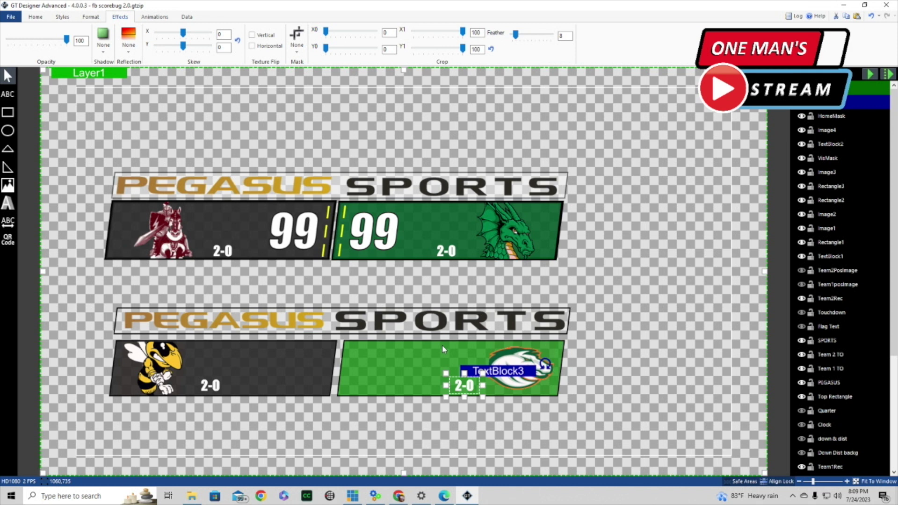
pyautogui.press('Right')
pyautogui.press('Right')
pyautogui.press('Right')
pyautogui.press('Right')
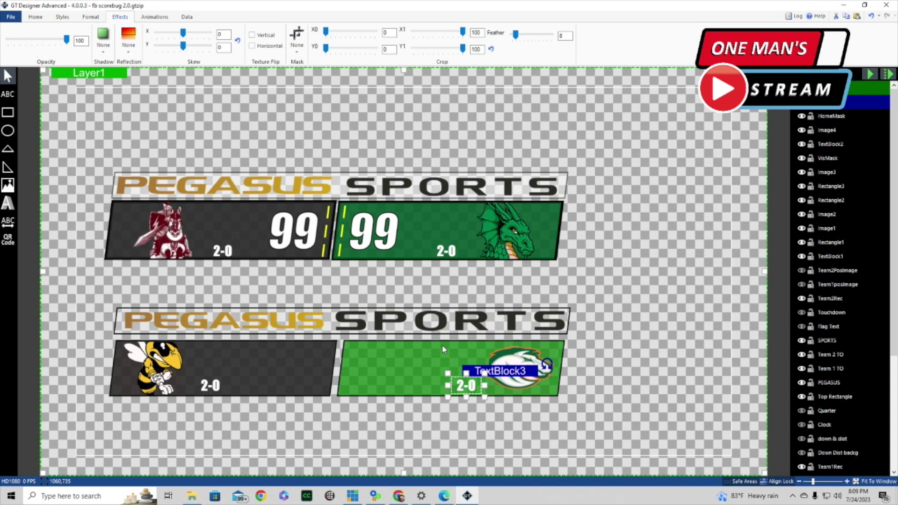
pyautogui.click(330, 418)
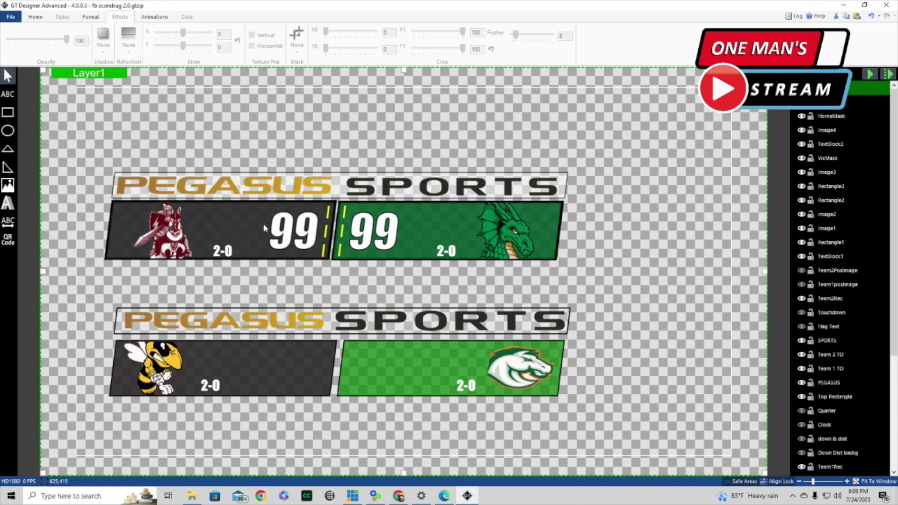
pyautogui.click(296, 230)
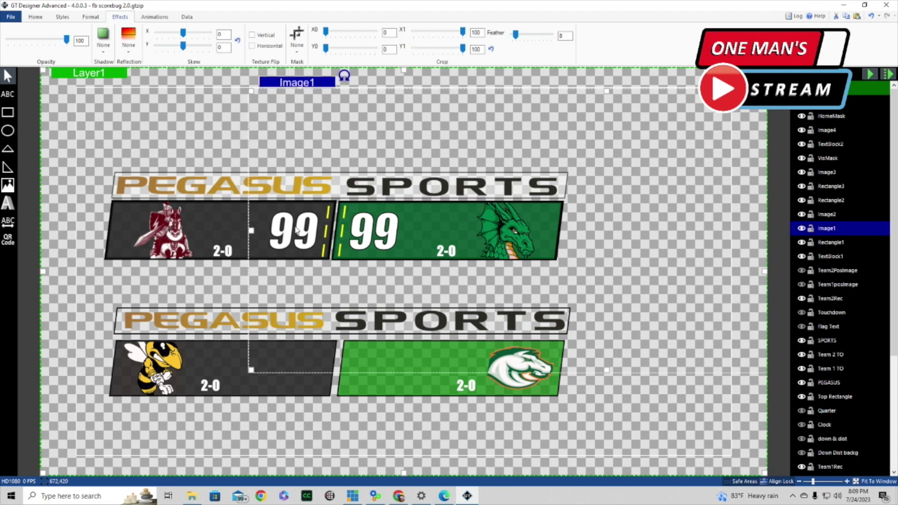
pyautogui.click(214, 293)
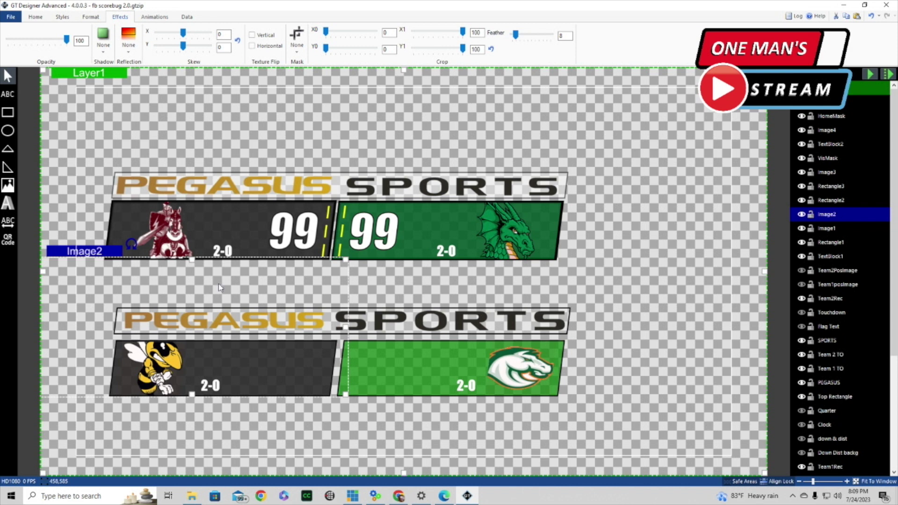
pyautogui.click(171, 124)
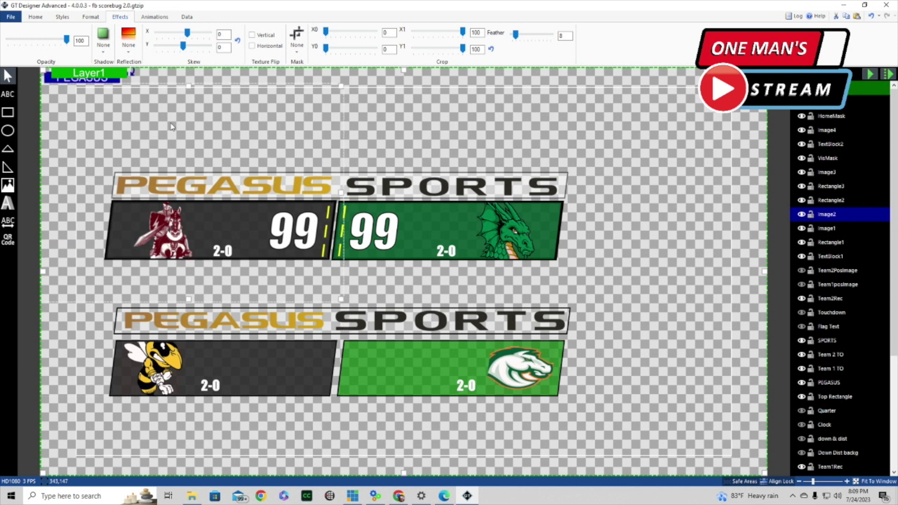
# Draw a text box about 166 by 125 at the inner end of the lower dark panel and centre its text horizontally and vertically
pyautogui.click(8, 94)
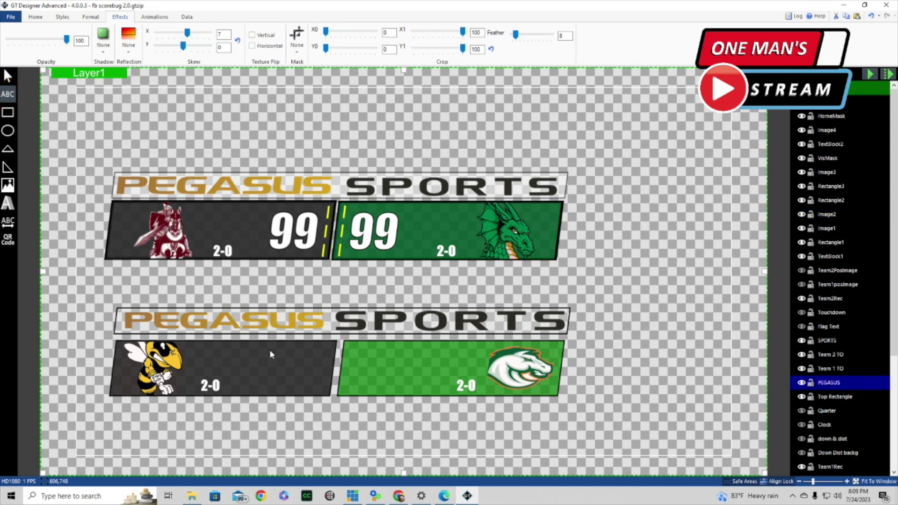
pyautogui.moveTo(264, 345)
pyautogui.mouseDown()
pyautogui.moveTo(318, 372)
pyautogui.moveTo(331, 397)
pyautogui.mouseUp()
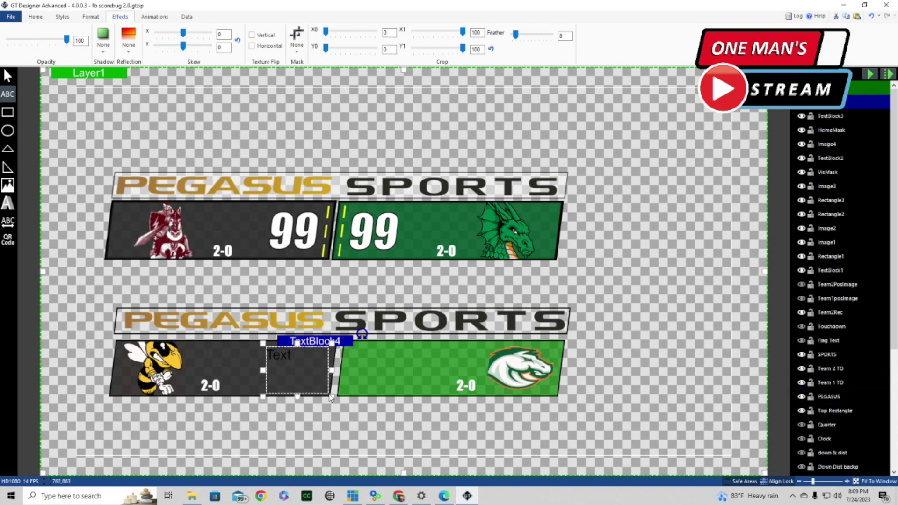
pyautogui.click(37, 19)
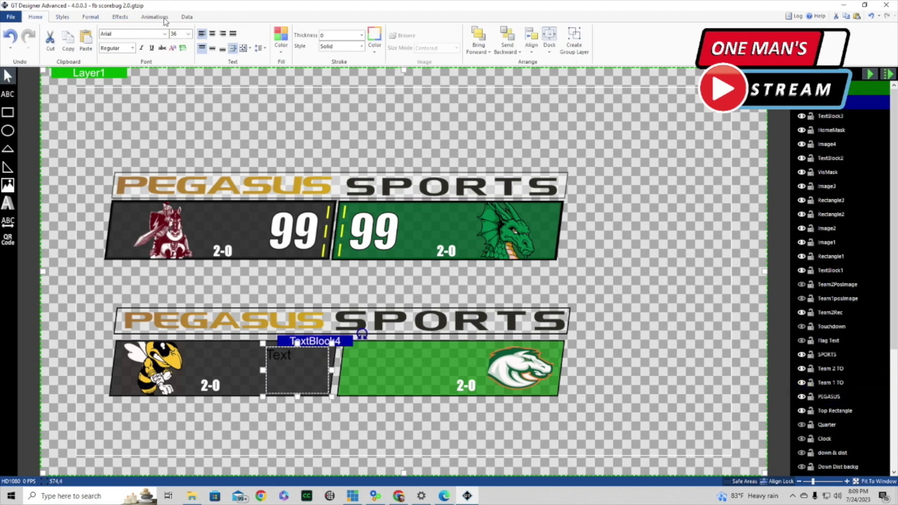
pyautogui.click(212, 33)
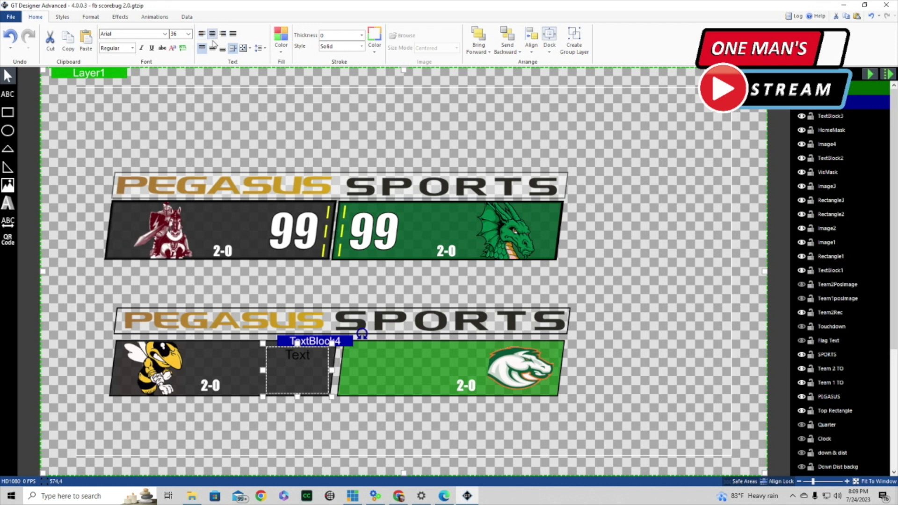
pyautogui.click(212, 48)
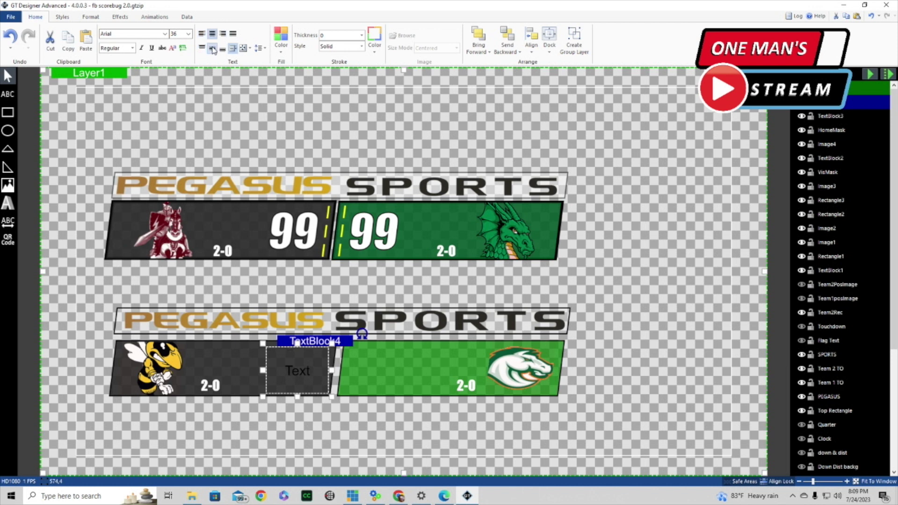
# Set the new text box's font to Impact Condensed with ExtraBold weight
pyautogui.click(159, 35)
pyautogui.scroll(-2, 129, 235)
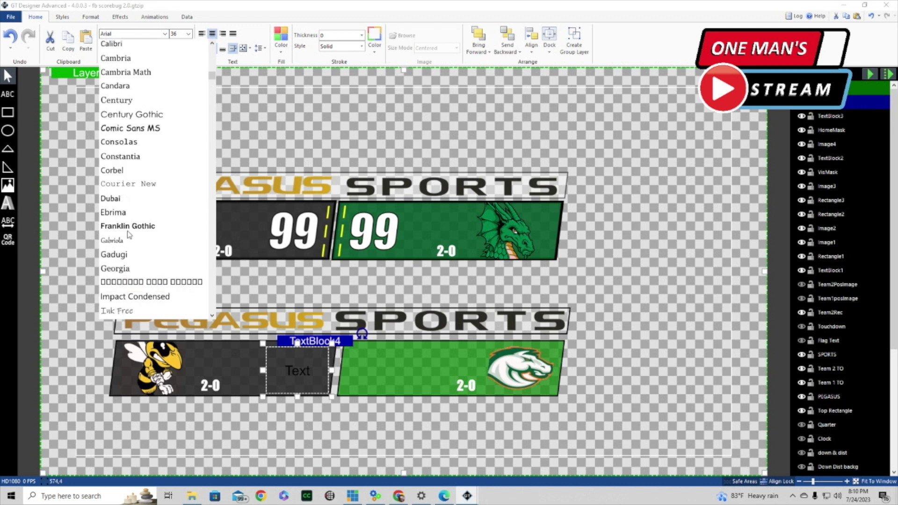
pyautogui.scroll(-1, 129, 235)
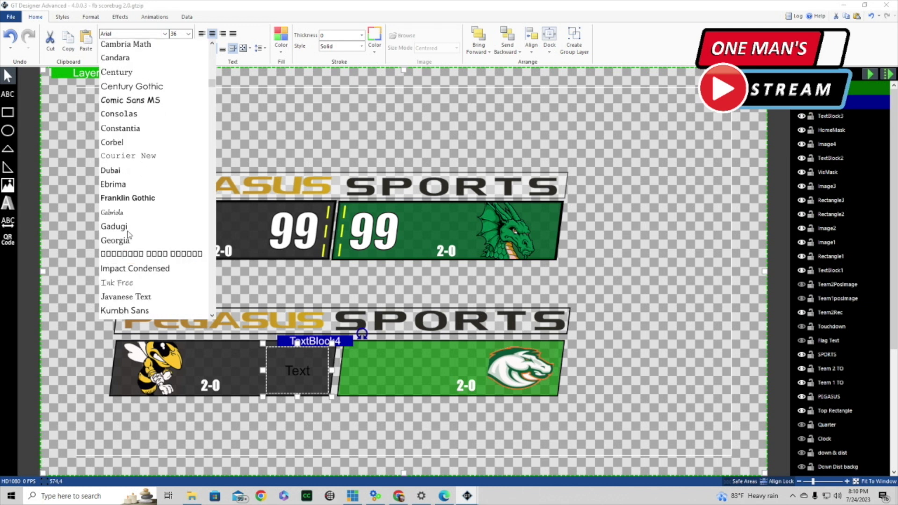
pyautogui.click(142, 270)
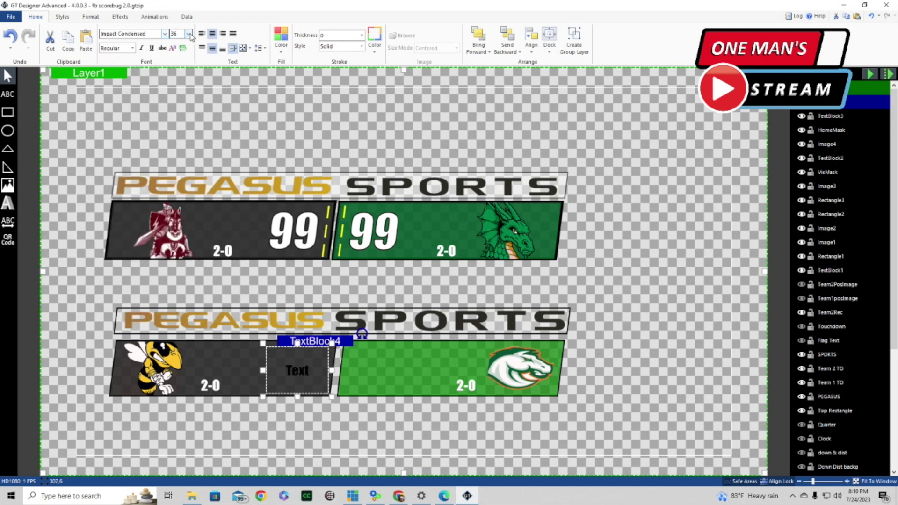
pyautogui.click(133, 49)
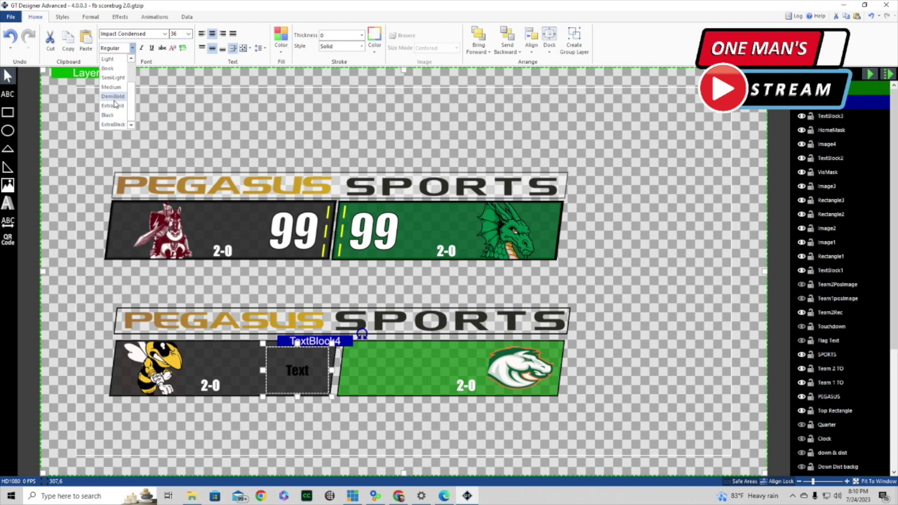
pyautogui.click(113, 106)
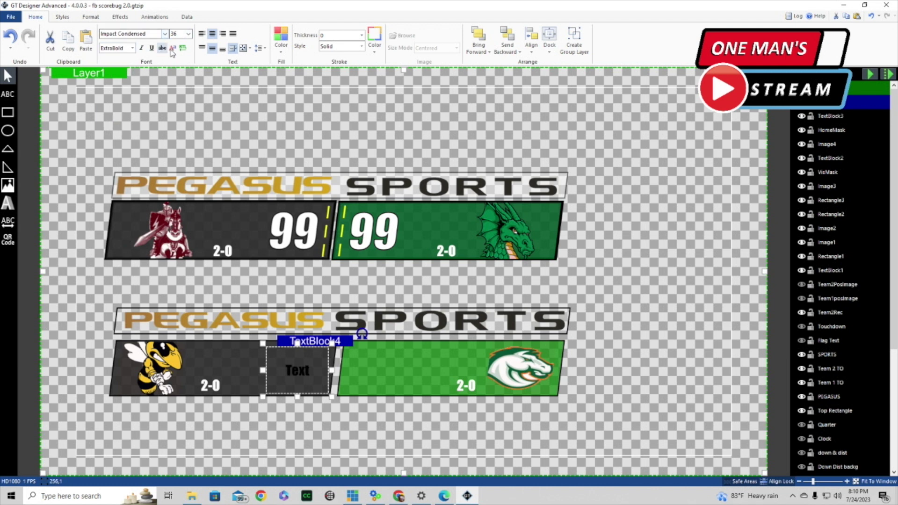
# Set the new text box's auto-size mode to Shrink and its text fill to white
pyautogui.click(250, 49)
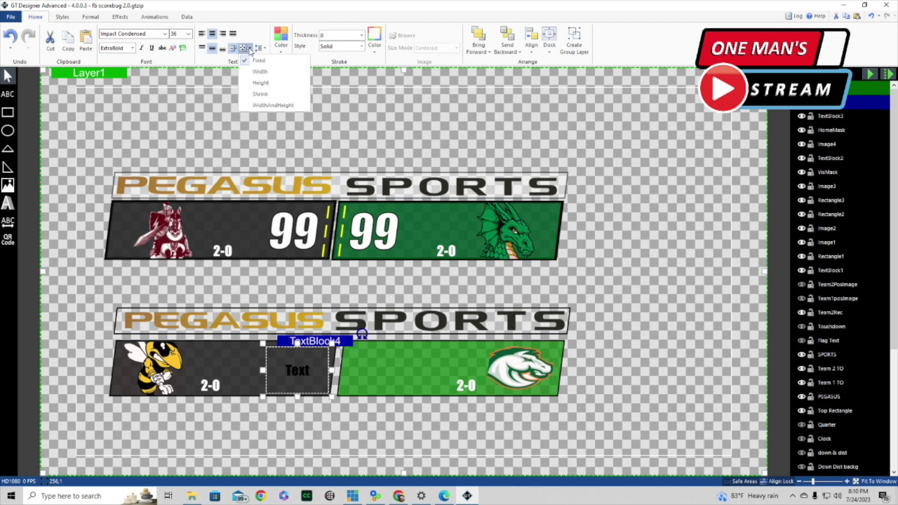
pyautogui.click(257, 93)
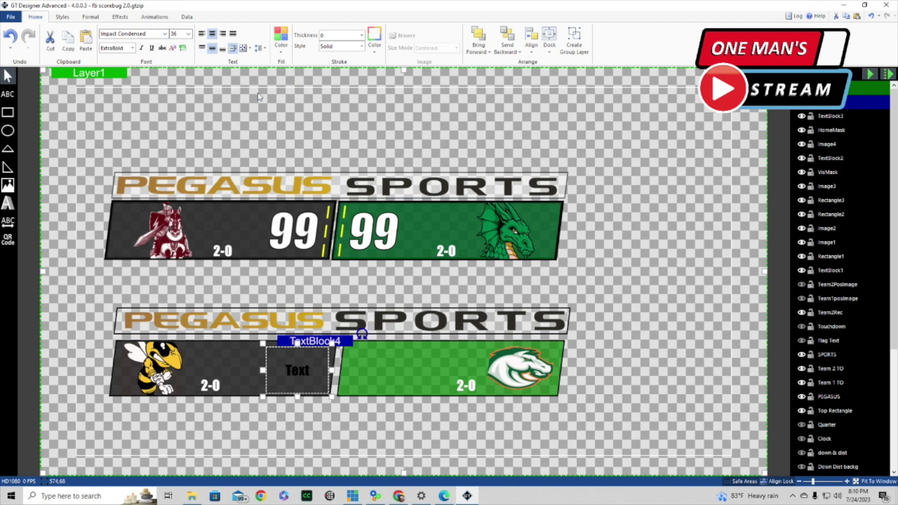
pyautogui.click(282, 51)
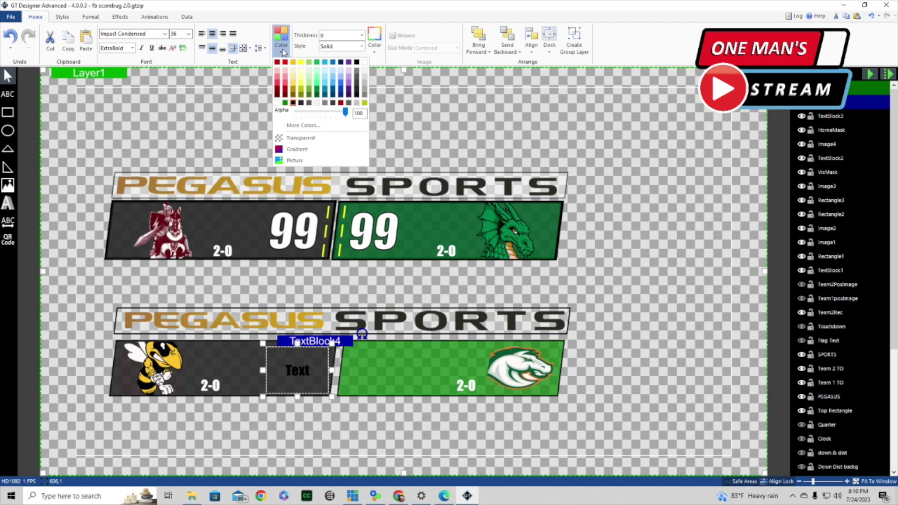
pyautogui.click(365, 62)
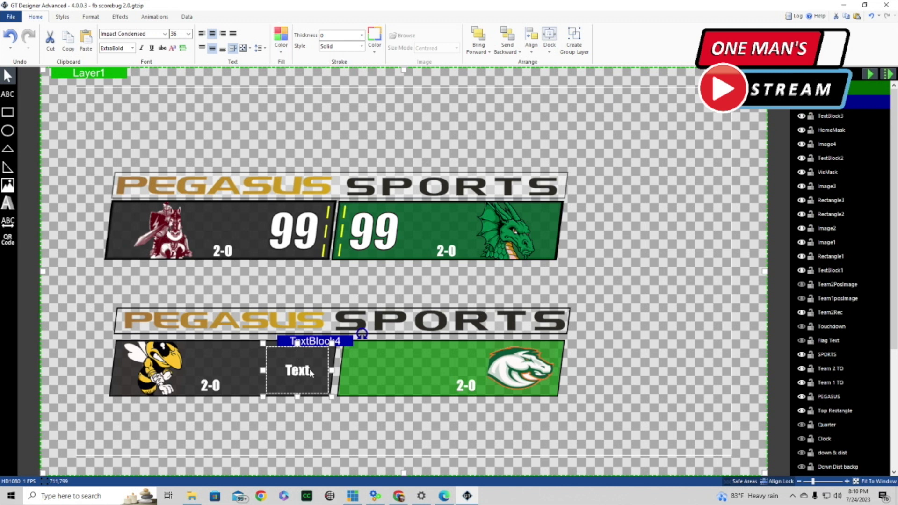
# Change the new text box's content to 99 and set its X skew to 7
pyautogui.doubleClick(310, 373)
pyautogui.write('99')
pyautogui.scroll(-2, 93, 18)
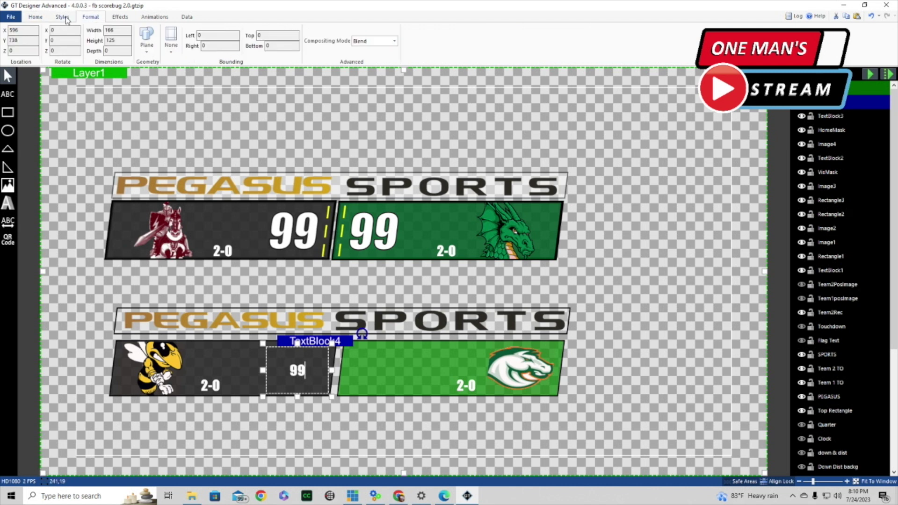
pyautogui.scroll(2, 92, 19)
pyautogui.click(121, 18)
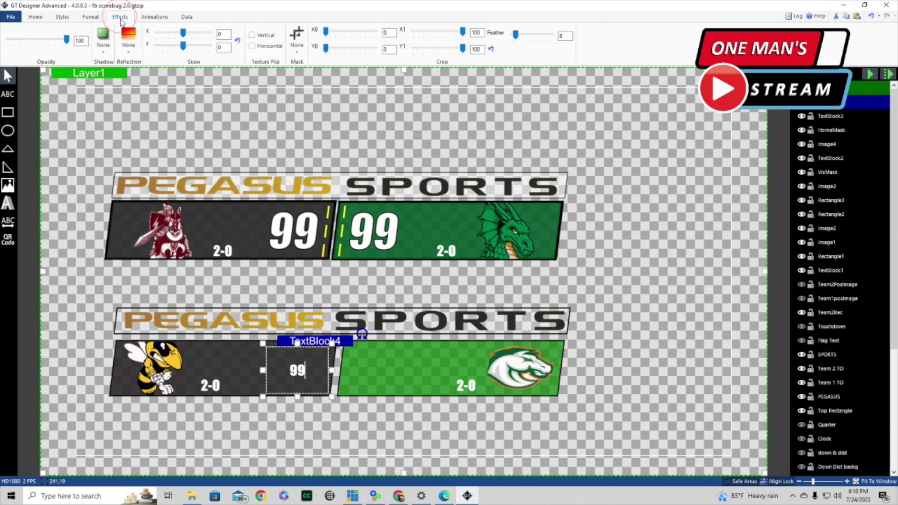
pyautogui.doubleClick(223, 34)
pyautogui.write('7')
pyautogui.click(273, 426)
pyautogui.click(299, 379)
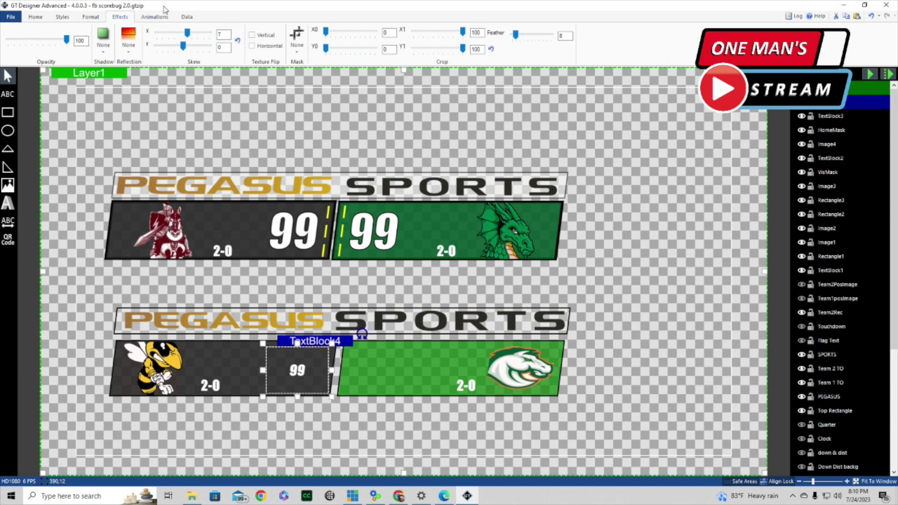
# Set the font size of the 99 score in the lower dark panel to 180
pyautogui.click(38, 19)
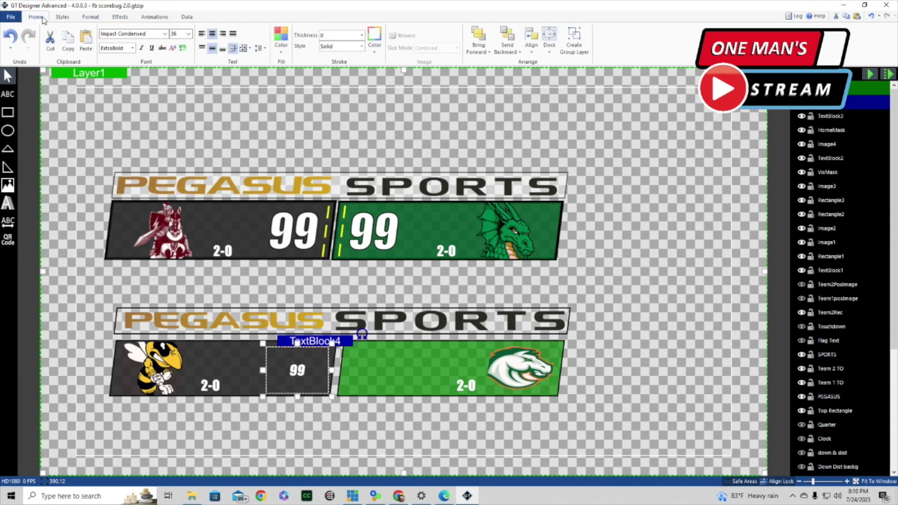
pyautogui.click(190, 34)
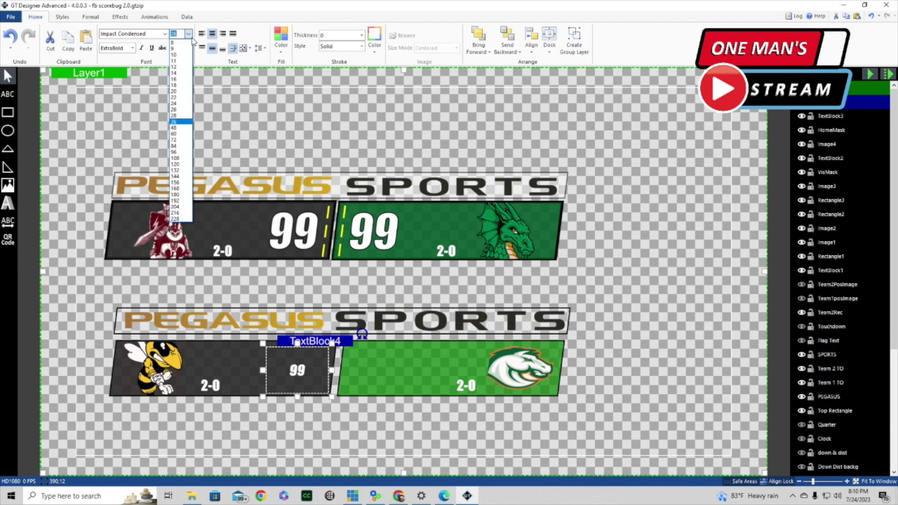
pyautogui.click(183, 194)
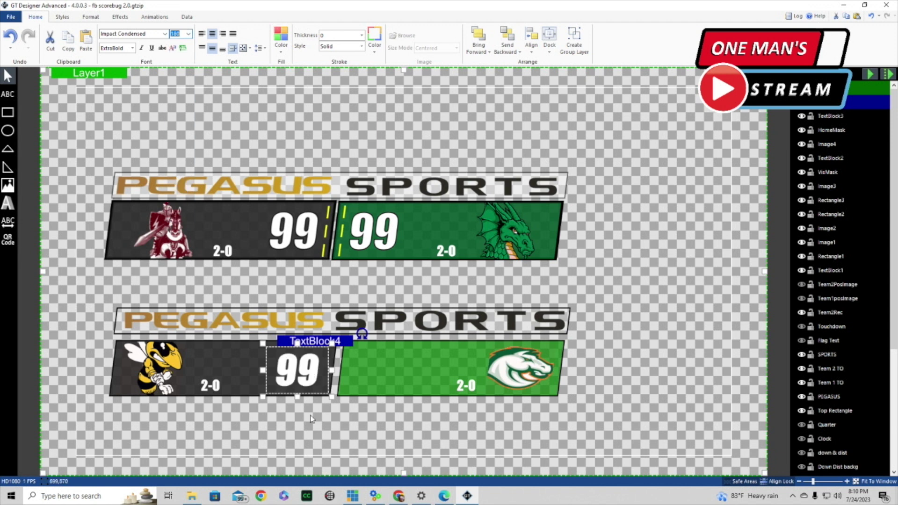
pyautogui.click(256, 424)
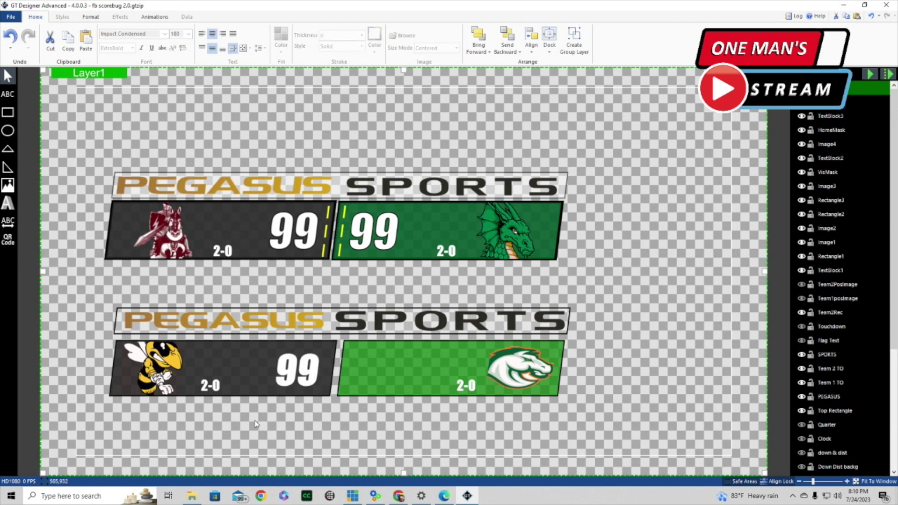
pyautogui.click(305, 372)
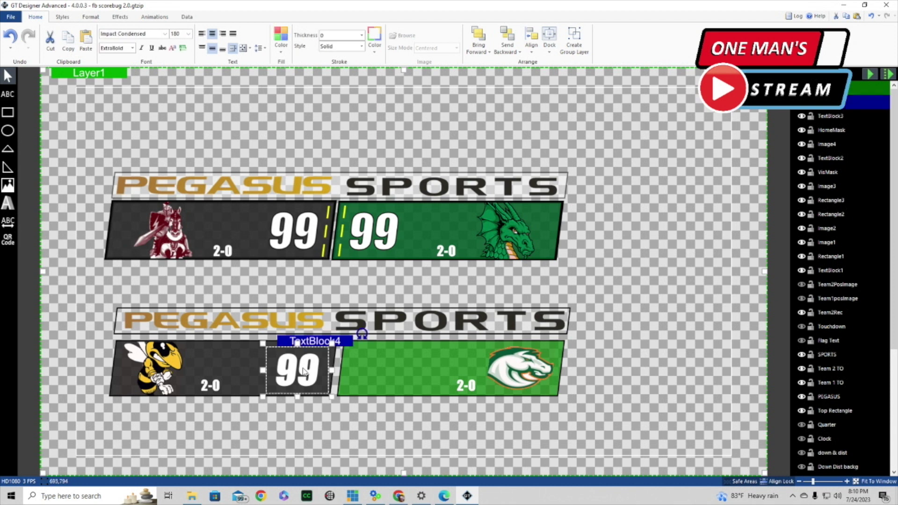
# Rename the 99 score text box in the lower dark panel to VisScore
pyautogui.click(850, 105)
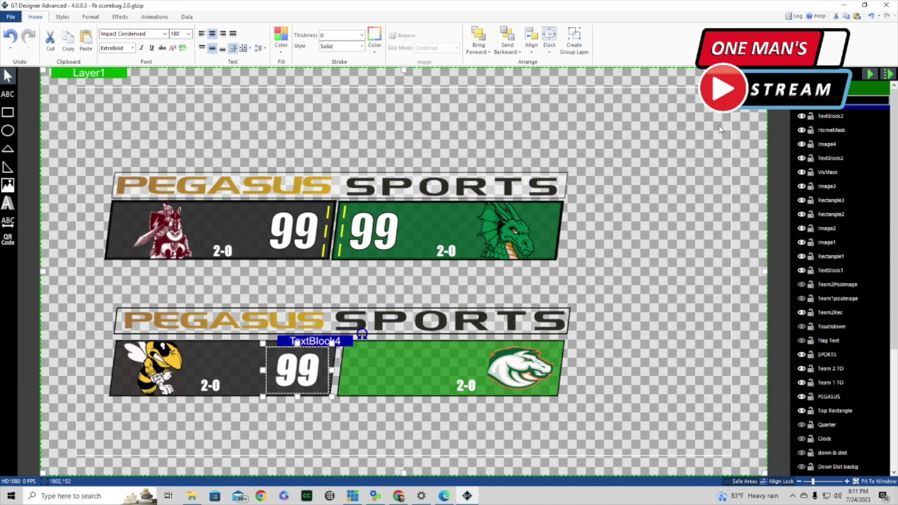
pyautogui.click(704, 136)
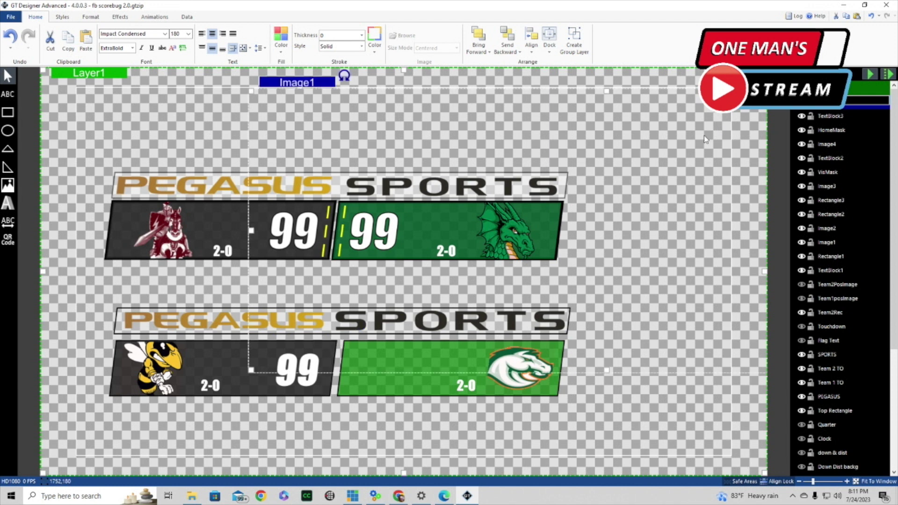
pyautogui.click(305, 386)
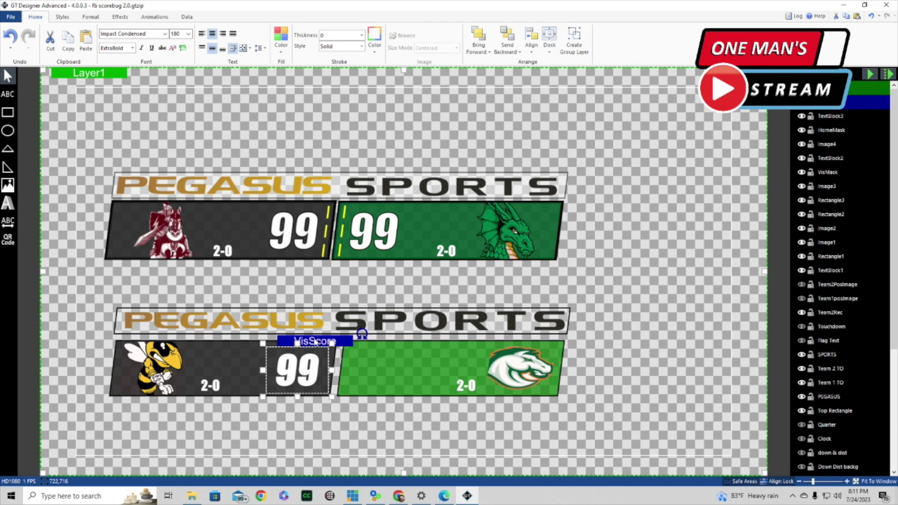
# Copy the VisScore text box and paste a duplicate of it on the same layer
pyautogui.rightClick(316, 342)
pyautogui.press('Escape')
pyautogui.rightClick(318, 346)
pyautogui.click(322, 359)
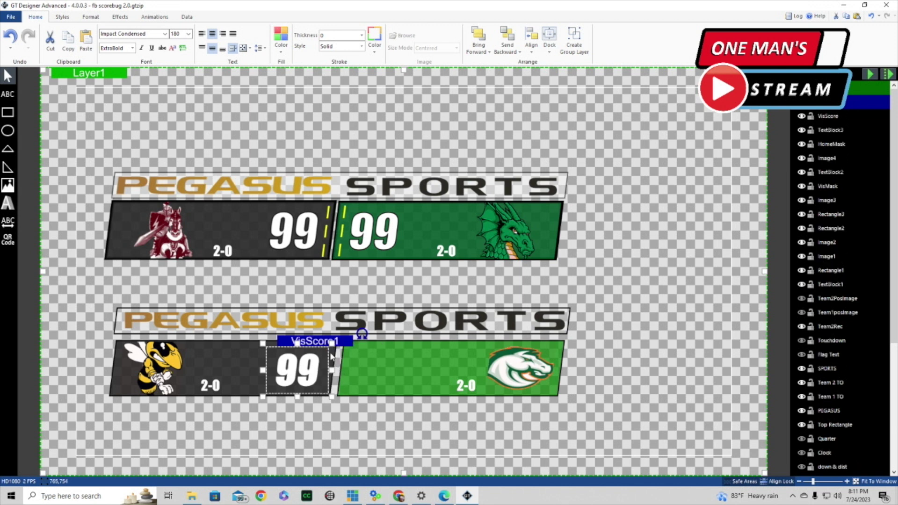
# Move the duplicated 99 score horizontally into the inner end of the lower green panel
pyautogui.press('Right')
pyautogui.press('Right')
pyautogui.press('Right')
pyautogui.press('Right')
pyautogui.press('Right')
pyautogui.press('Right')
pyautogui.press('Right')
pyautogui.press('Right')
pyautogui.press('Right')
pyautogui.press('Right')
pyautogui.press('Right')
pyautogui.press('Right')
pyautogui.press('Right')
pyautogui.press('Right')
pyautogui.press('Right')
pyautogui.press('Right')
pyautogui.press('Right')
pyautogui.press('Right')
pyautogui.press('Right')
pyautogui.press('Right')
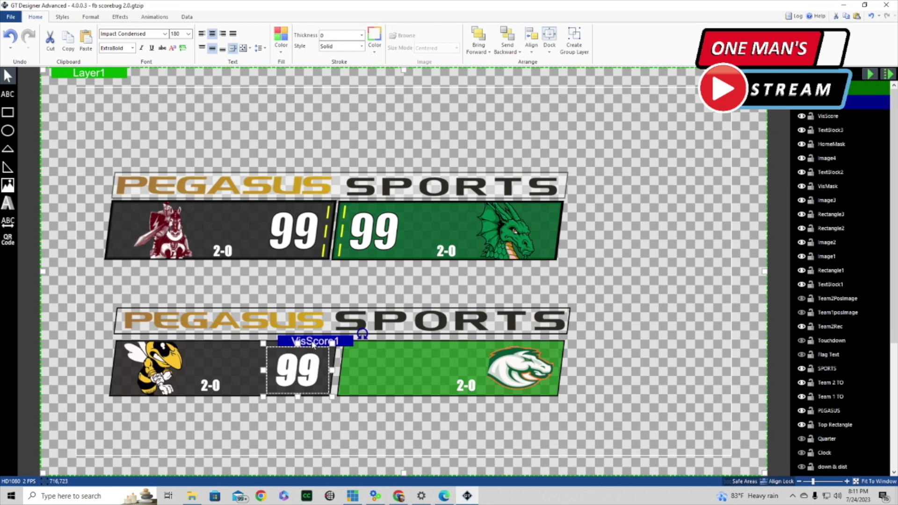
pyautogui.press('Right')
pyautogui.press('Right')
pyautogui.press('Right')
pyautogui.press('Right')
pyautogui.press('Right')
pyautogui.press('Right')
pyautogui.press('Right')
pyautogui.press('Right')
pyautogui.press('Right')
pyautogui.press('Right')
pyautogui.press('Right')
pyautogui.press('Right')
pyautogui.press('Right')
pyautogui.press('Right')
pyautogui.press('Right')
pyautogui.press('Right')
pyautogui.press('Right')
pyautogui.press('Right')
pyautogui.press('Right')
pyautogui.press('Right')
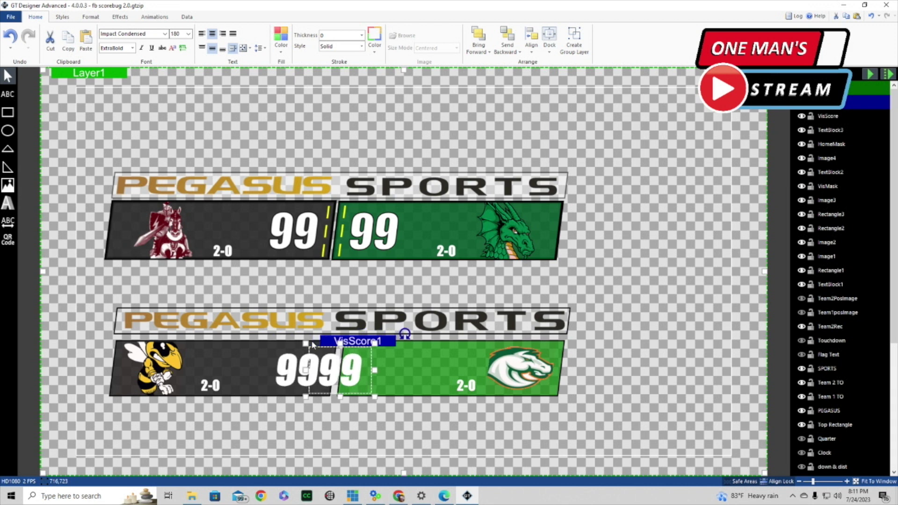
pyautogui.press('Right')
pyautogui.press('Right')
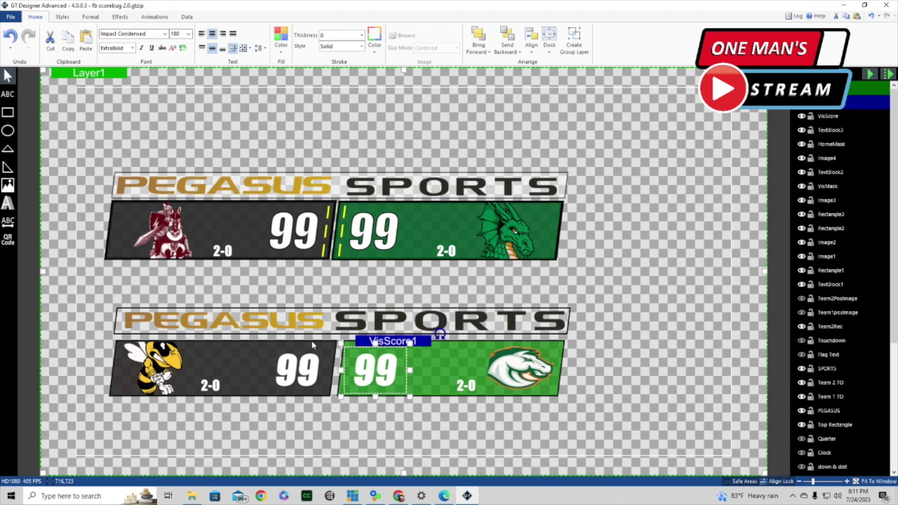
# Rename the duplicated score text box in the green panel to HomeScore
pyautogui.doubleClick(845, 103)
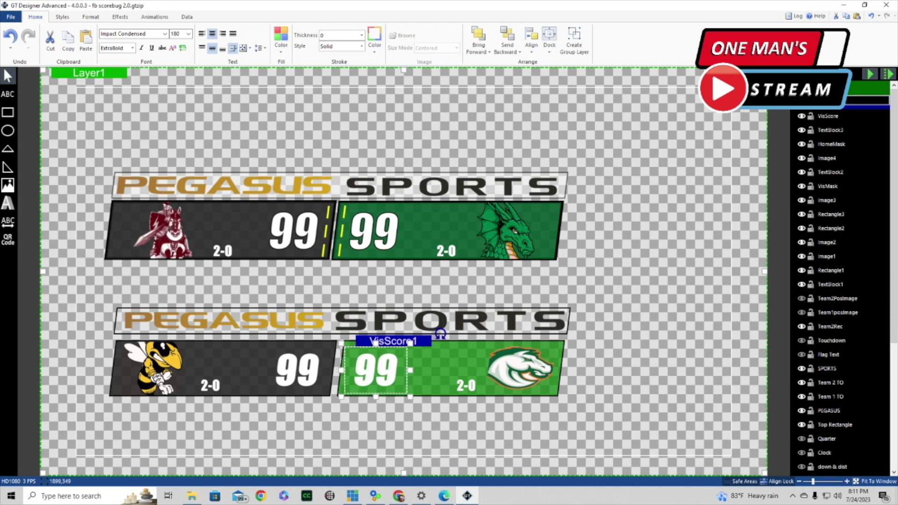
pyautogui.click(835, 131)
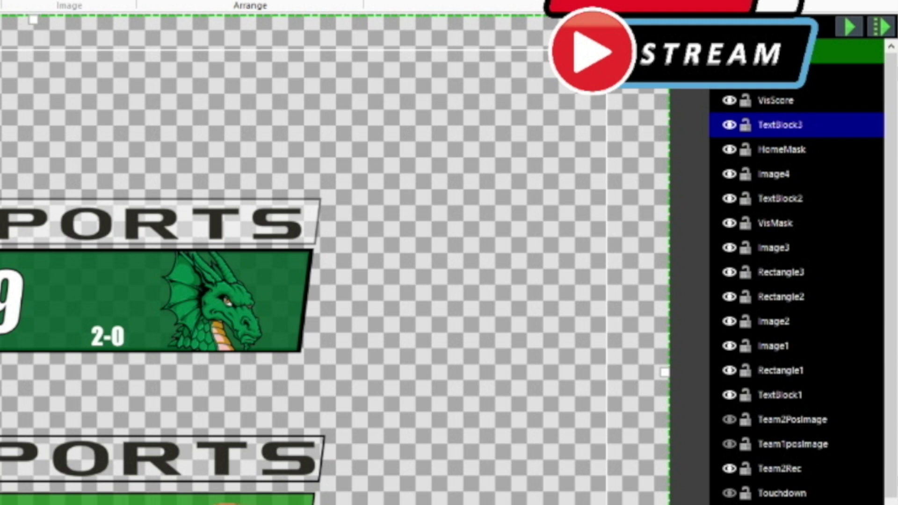
# Examine the layer's objects one by one from HomeMask down to Image1 to identify each element by name
pyautogui.click(781, 154)
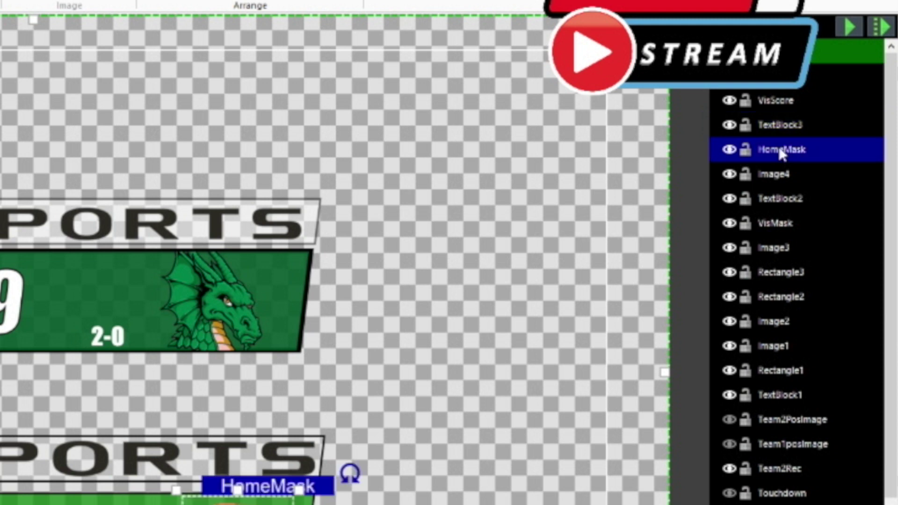
pyautogui.click(777, 174)
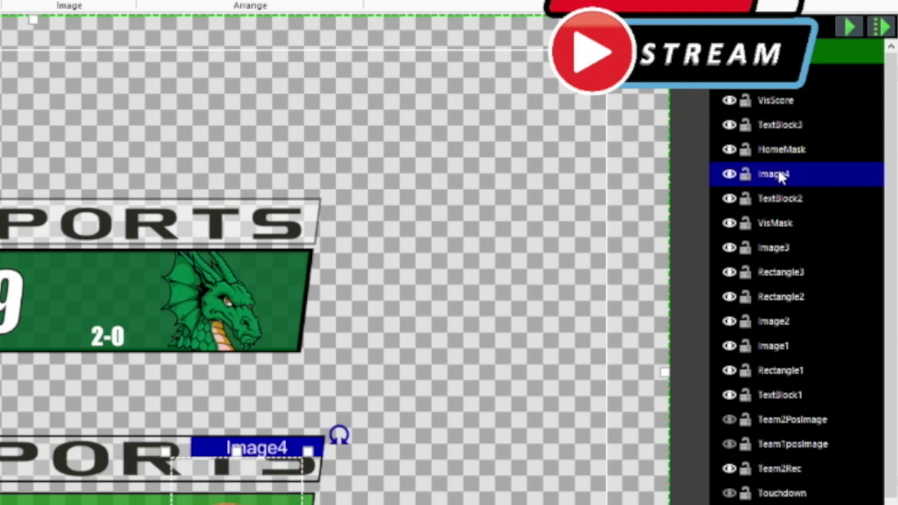
pyautogui.click(788, 201)
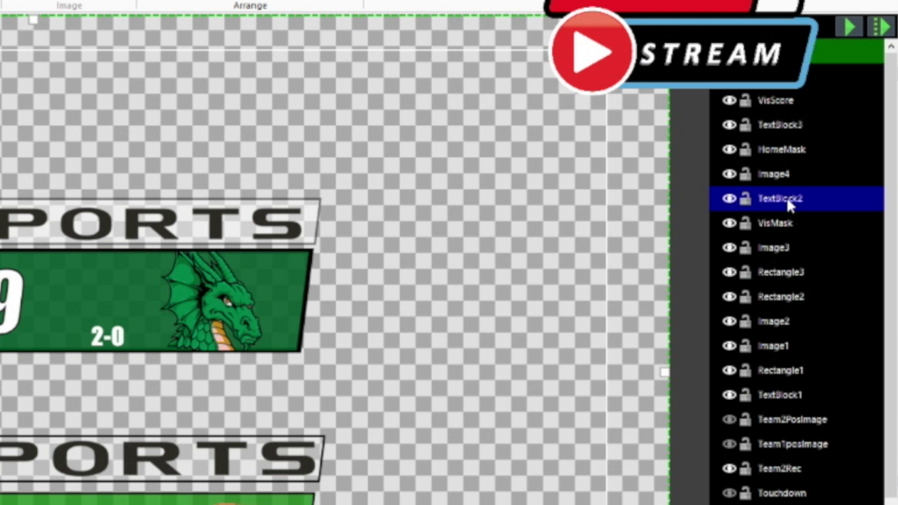
pyautogui.click(786, 225)
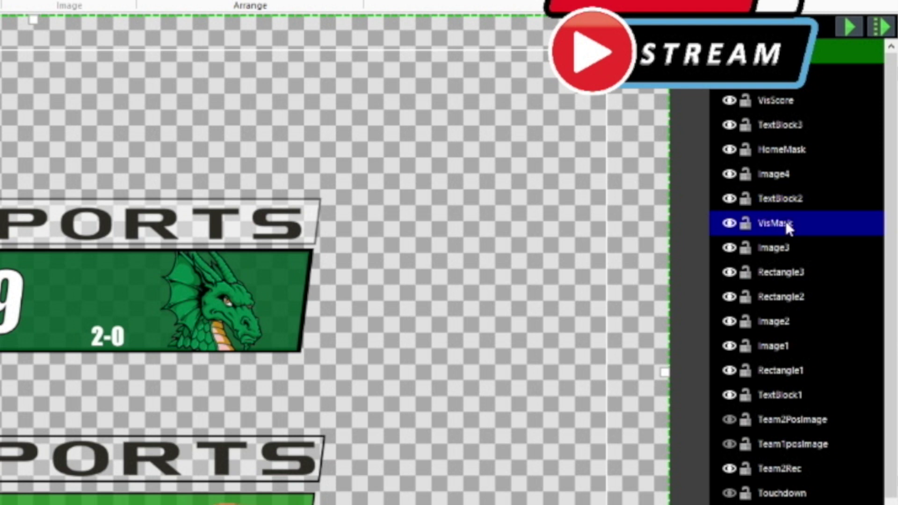
pyautogui.click(780, 249)
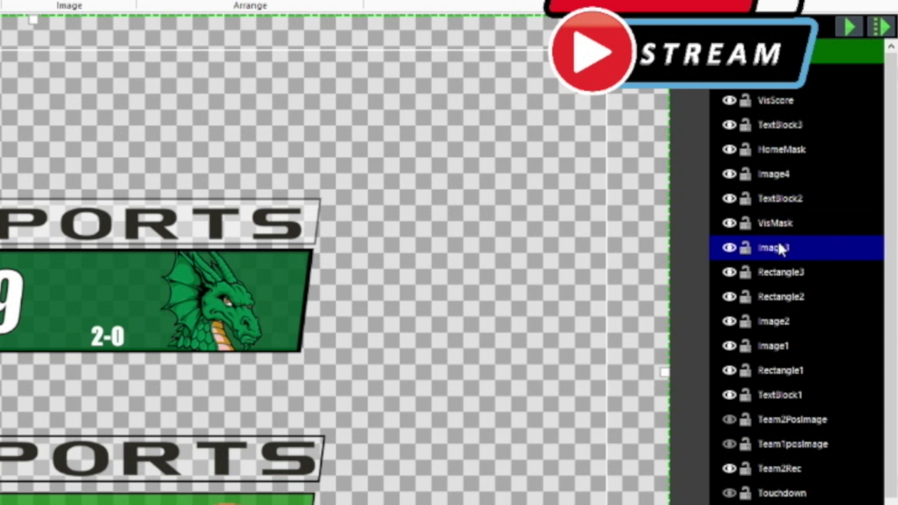
pyautogui.click(776, 273)
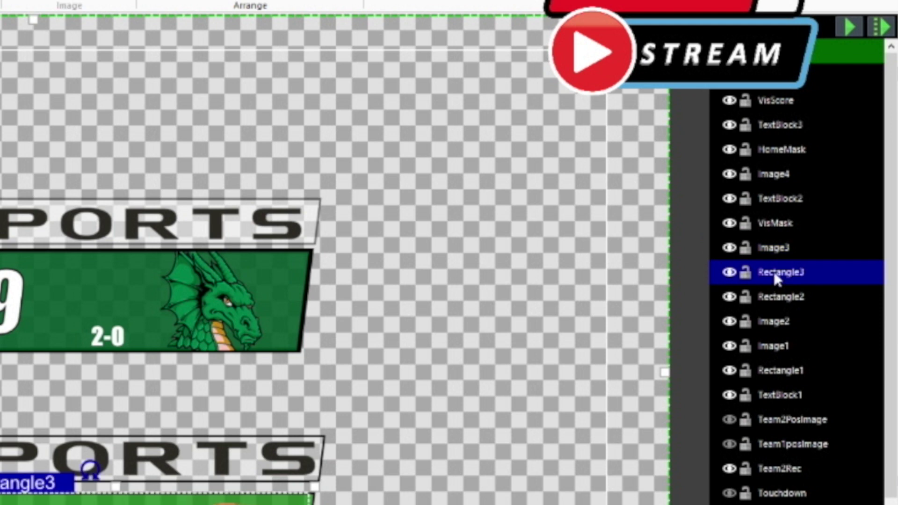
pyautogui.click(775, 299)
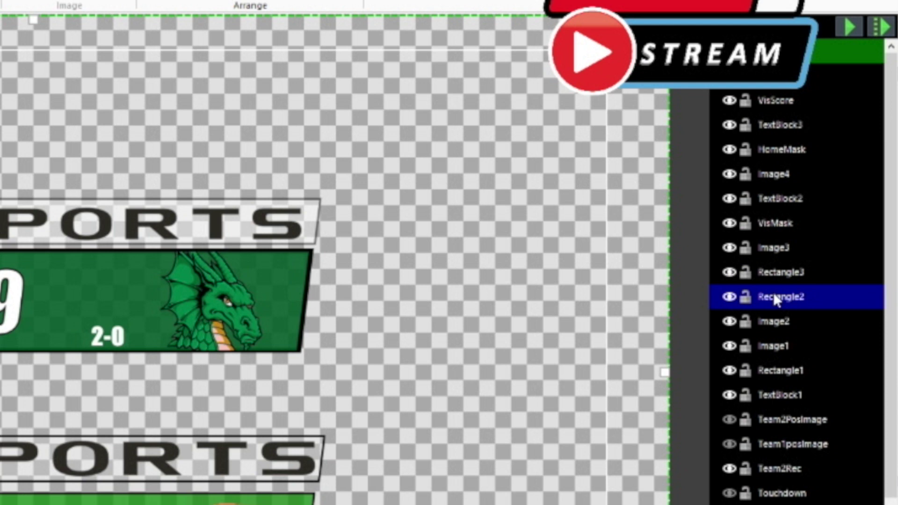
pyautogui.click(772, 328)
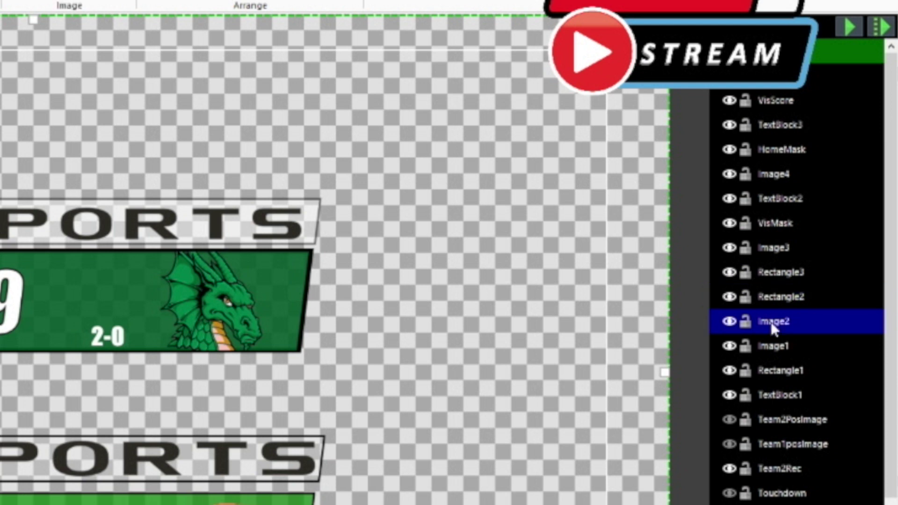
pyautogui.click(772, 354)
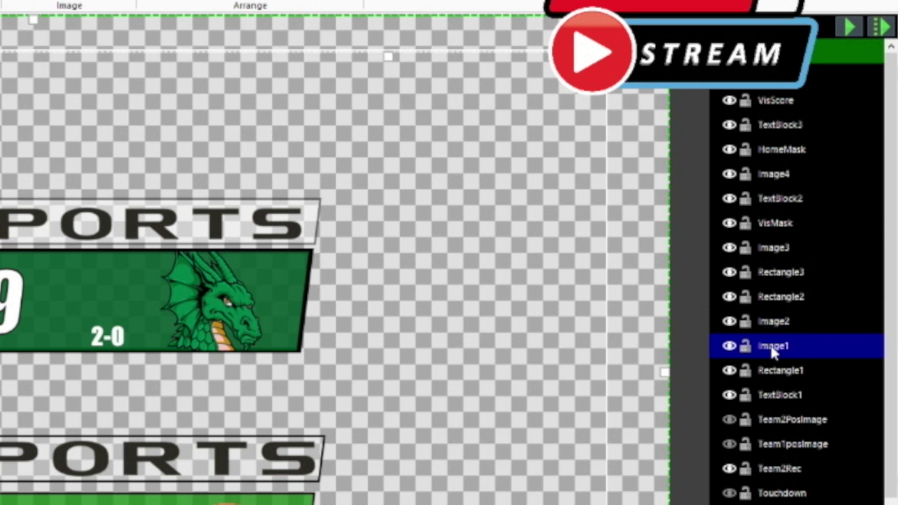
pyautogui.press('Escape')
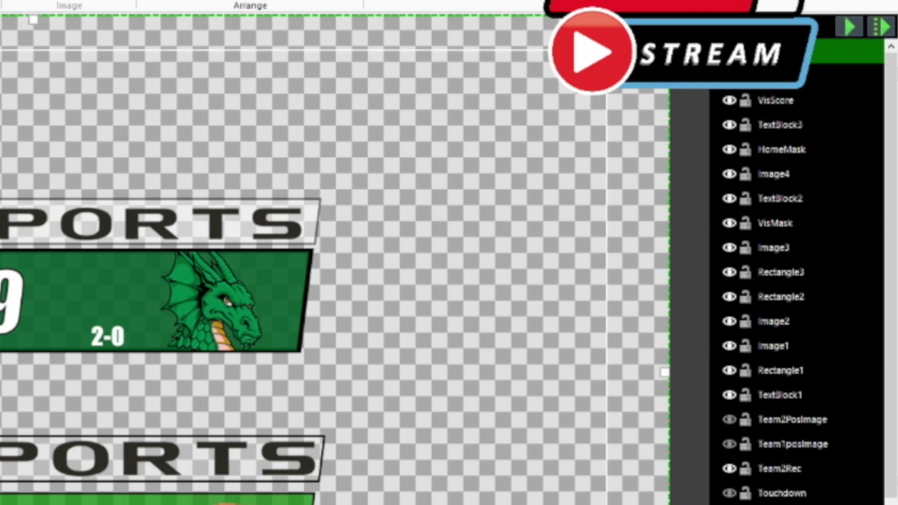
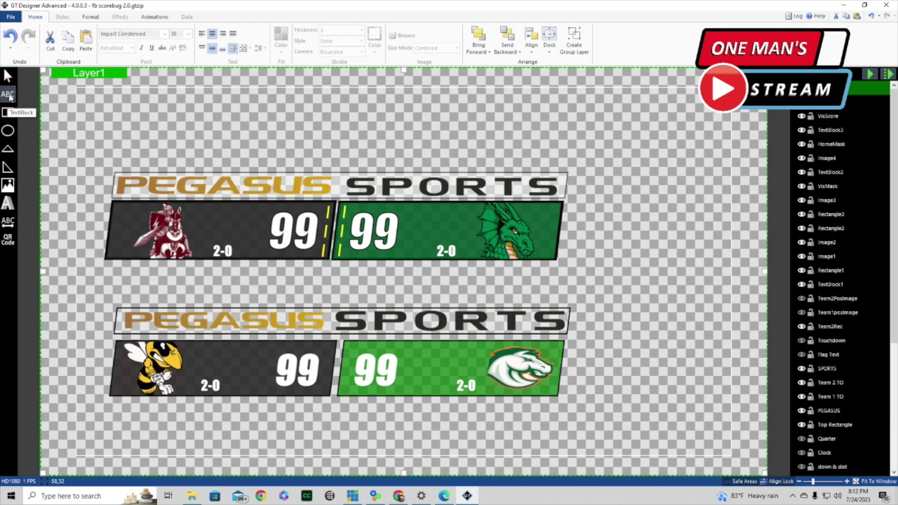
# Draw a tall, narrow text block beside the upper scorebug and clear its placeholder text
pyautogui.click(9, 95)
pyautogui.moveTo(585, 116); pyautogui.dragTo(581, 155)
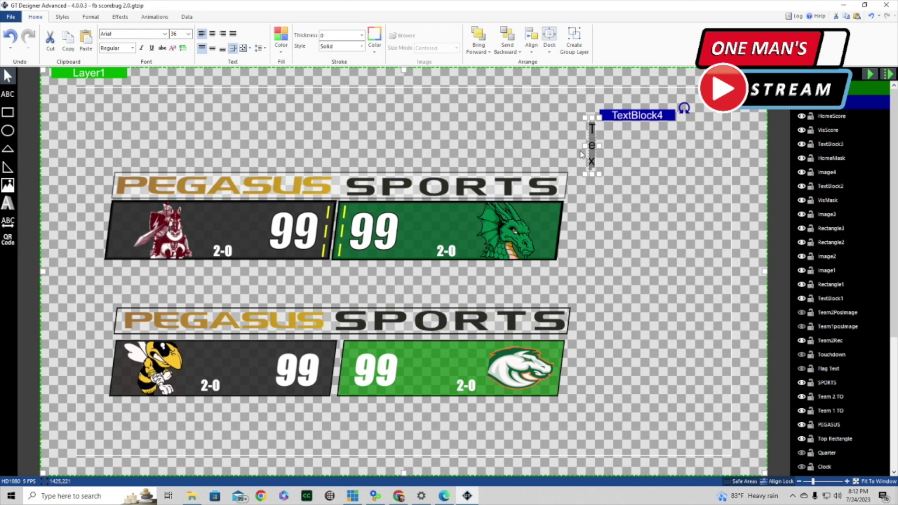
pyautogui.press('BackSpace')
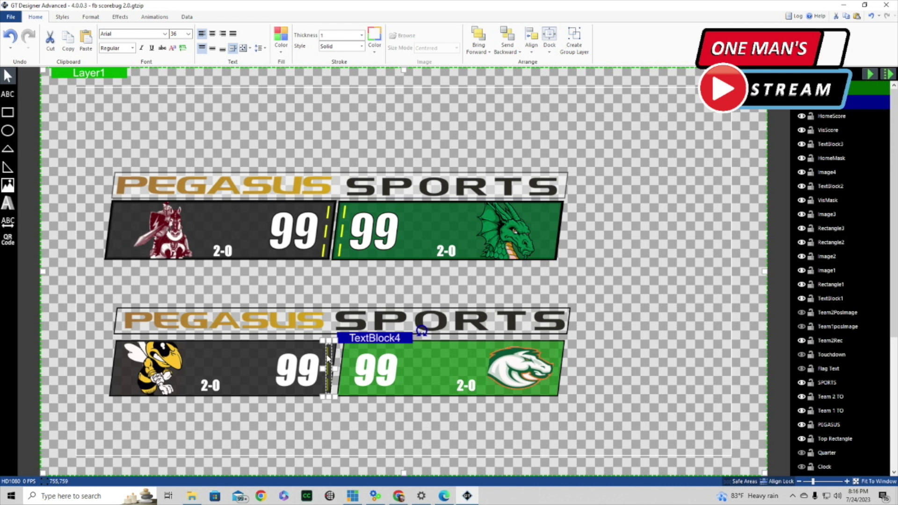
# Set the X skew of the vertical yellow-dash text block in the lower dark panel to 7
pyautogui.click(119, 16)
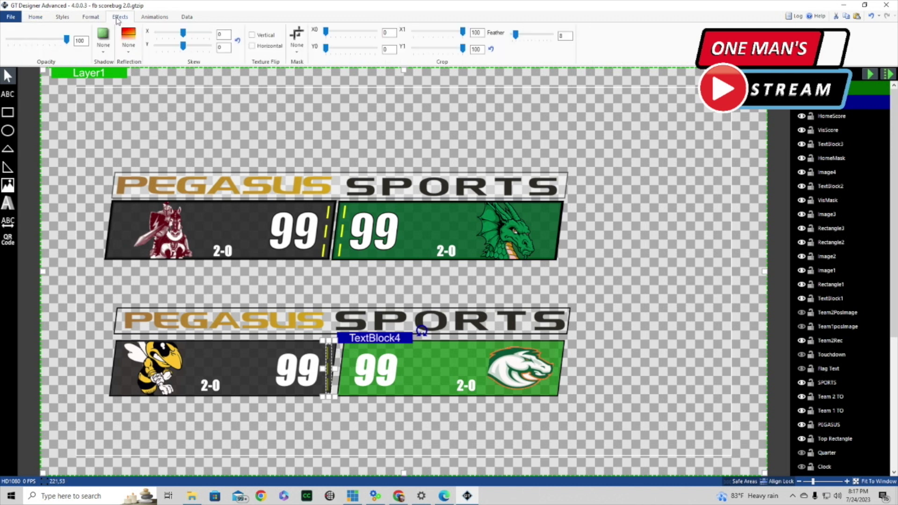
pyautogui.doubleClick(226, 35)
pyautogui.write('7')
pyautogui.click(287, 433)
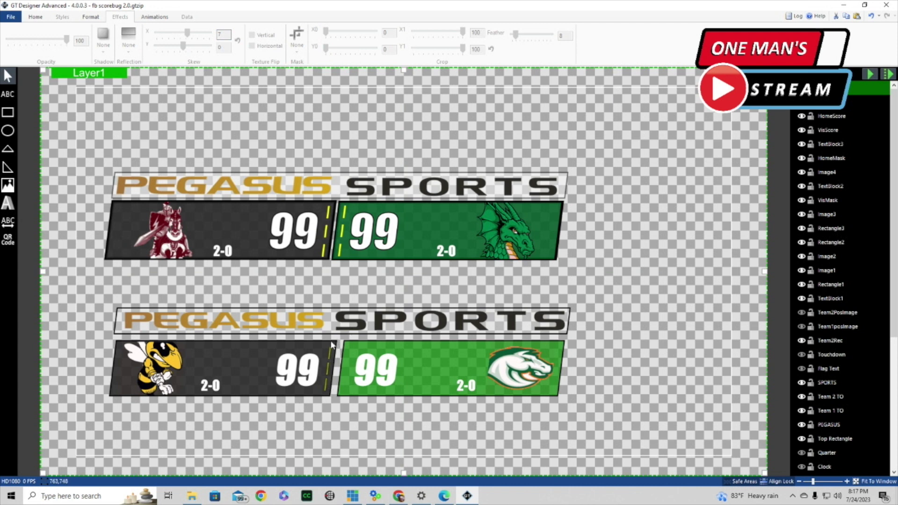
# Copy the skewed yellow-dash text block and paste a duplicate of it
pyautogui.click(330, 360)
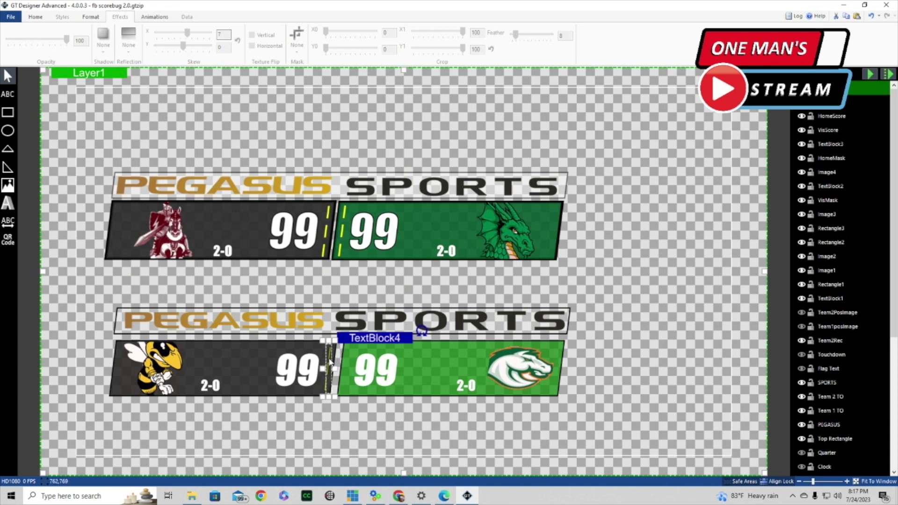
pyautogui.rightClick(370, 336)
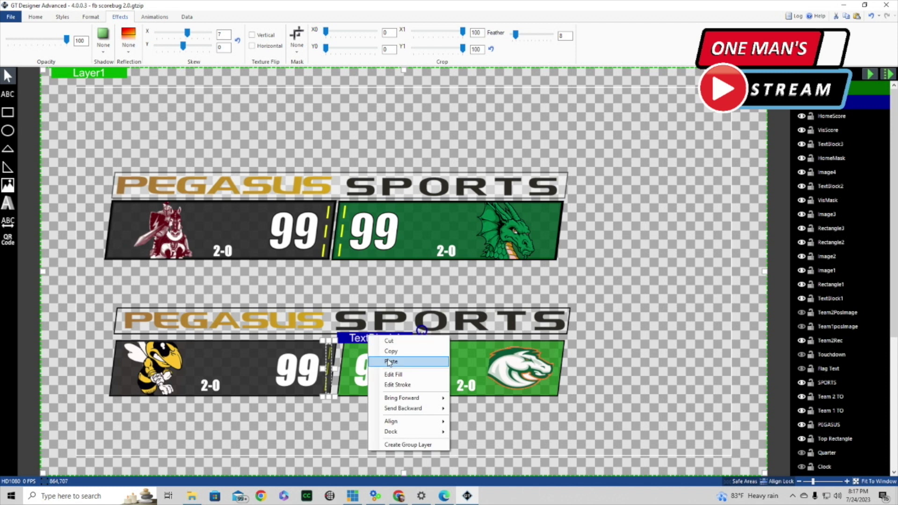
pyautogui.click(391, 350)
pyautogui.rightClick(383, 341)
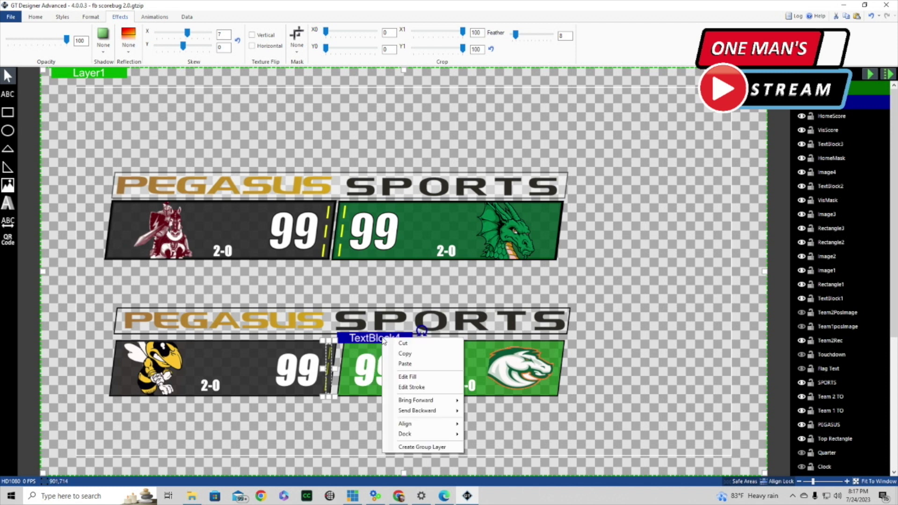
pyautogui.press('Down')
pyautogui.press('Down')
pyautogui.press('Down')
pyautogui.press('Return')
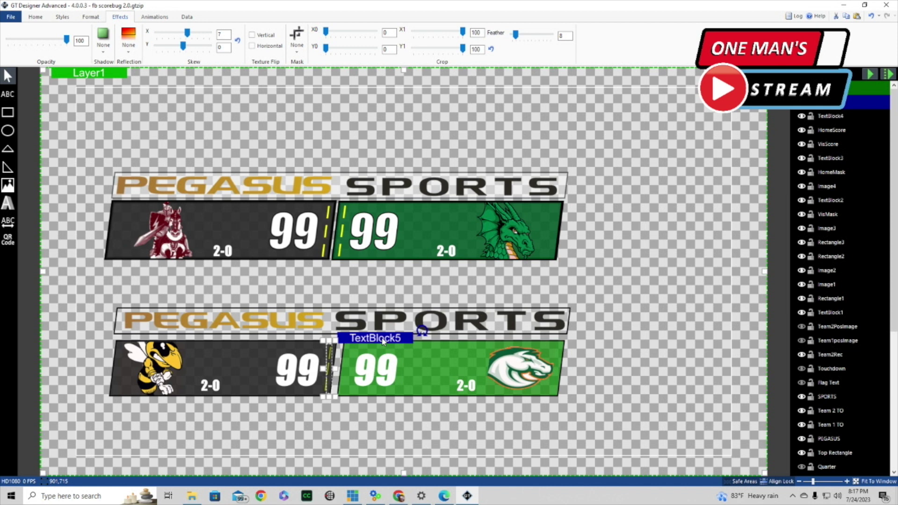
# Move the duplicated yellow dashes horizontally to the inner edge of the lower green panel
pyautogui.press('Right')
pyautogui.press('Right')
pyautogui.press('Right')
pyautogui.press('Right')
pyautogui.press('Right')
pyautogui.press('Right')
pyautogui.press('Right')
pyautogui.press('Right')
pyautogui.press('Right')
pyautogui.press('Right')
pyautogui.press('Right')
pyautogui.press('Right')
pyautogui.press('Right')
pyautogui.press('Right')
pyautogui.press('Right')
pyautogui.press('Right')
pyautogui.press('Right')
pyautogui.press('Right')
pyautogui.press('Right')
pyautogui.press('Right')
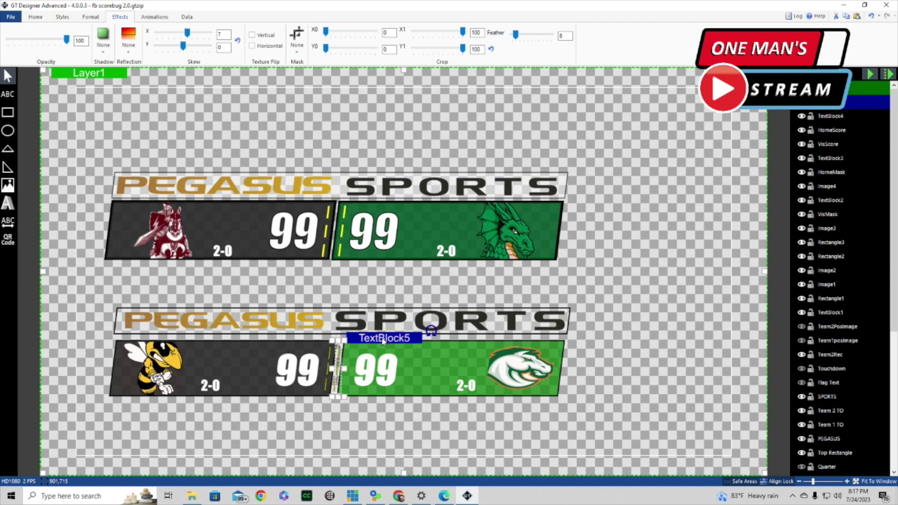
pyautogui.click(447, 433)
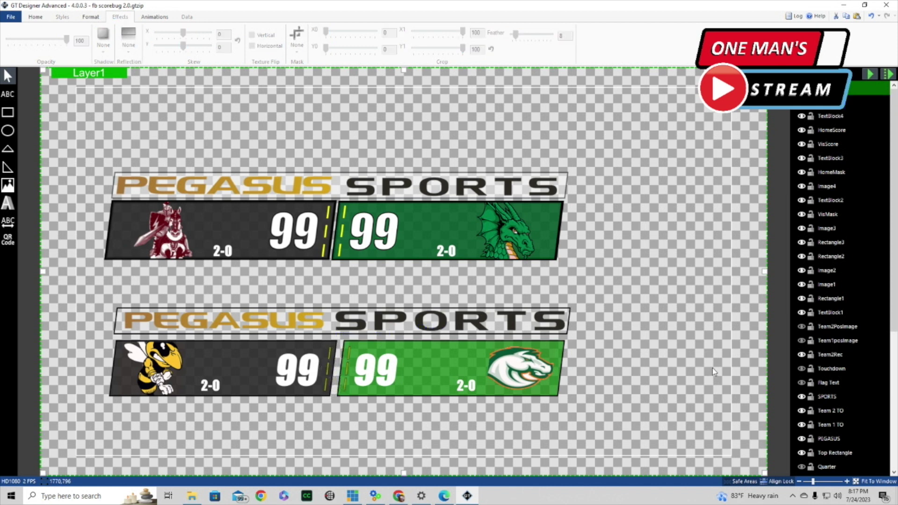
# Make the original scorebug's Quarter, Clock, down & dist and Down Dist backg objects visible
pyautogui.scroll(-5, 866, 403)
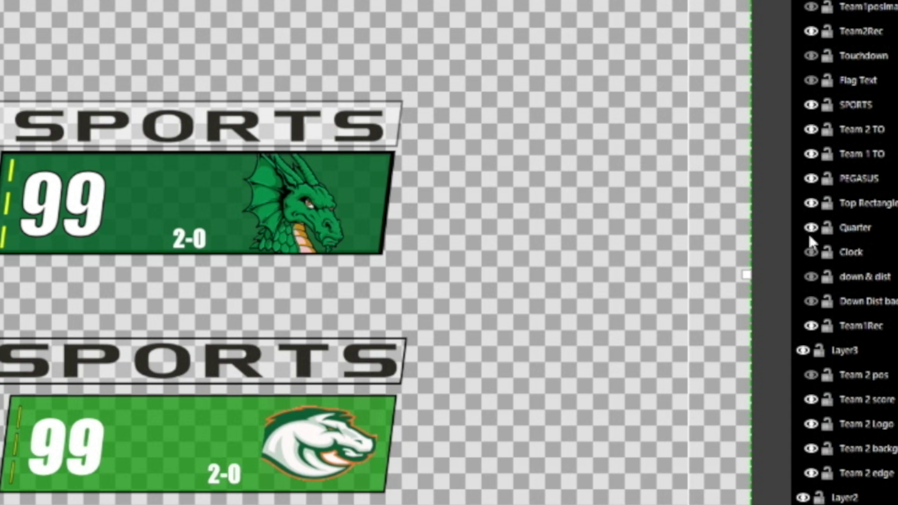
pyautogui.click(811, 253)
pyautogui.click(814, 278)
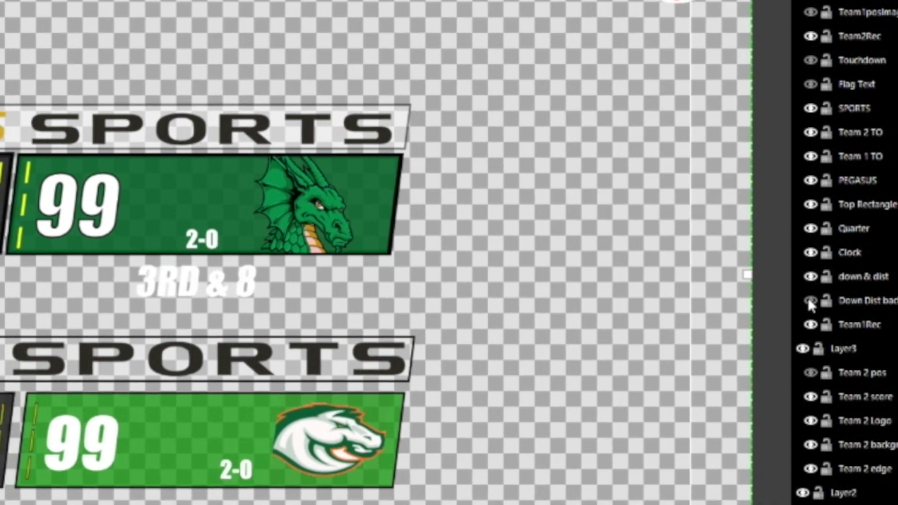
pyautogui.click(811, 301)
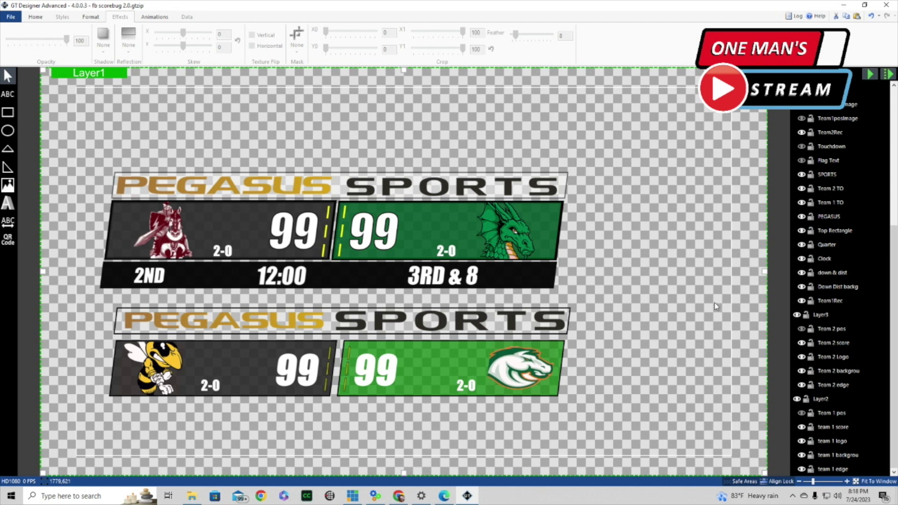
# Make the Touchdown text over the upper PEGASUS SPORTS bar visible and select it
pyautogui.click(802, 147)
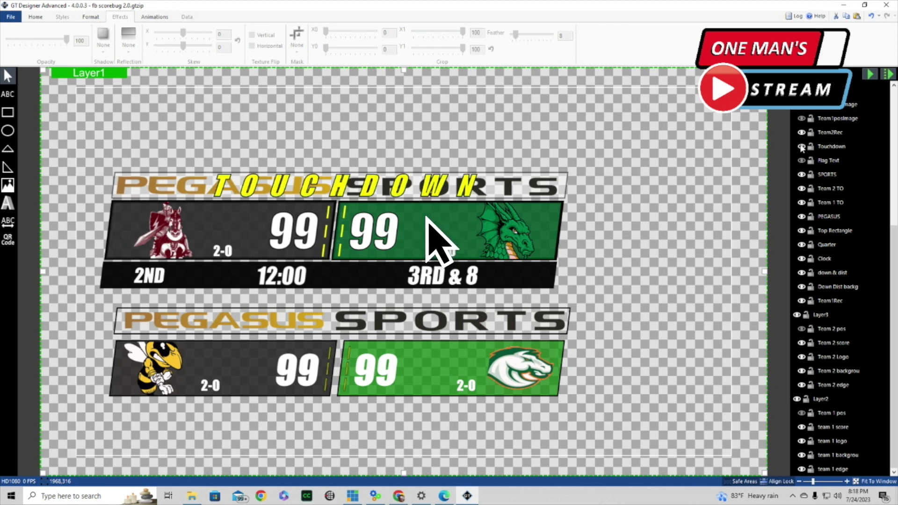
pyautogui.click(825, 147)
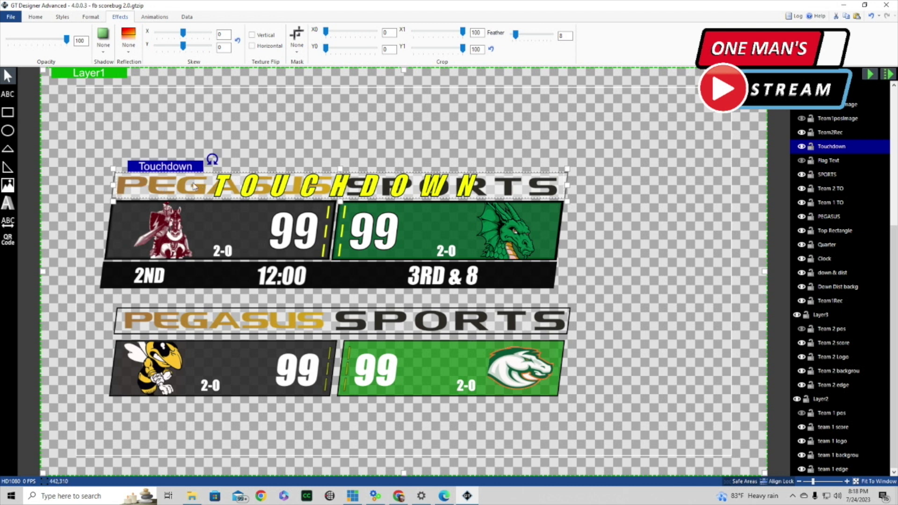
# Hide the Touchdown text, then make Flag Text visible over the upper scorebug's clock and select it
pyautogui.click(802, 146)
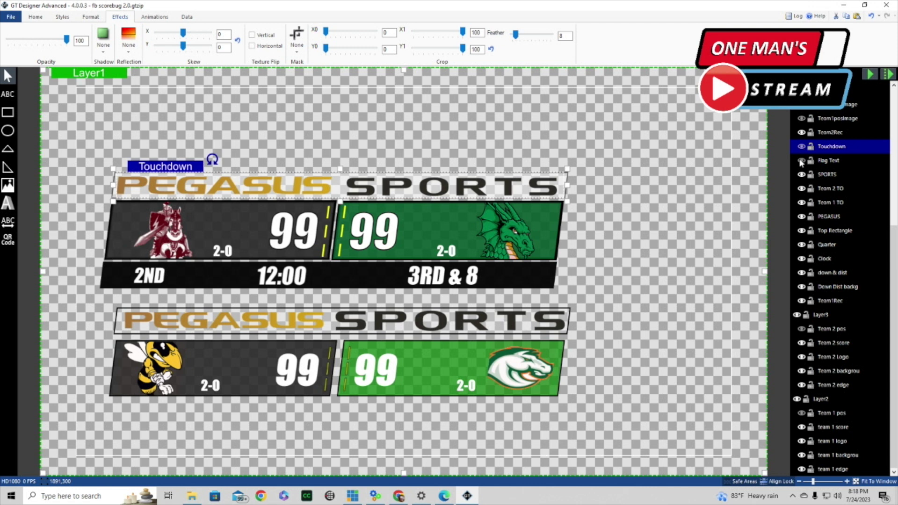
pyautogui.click(802, 161)
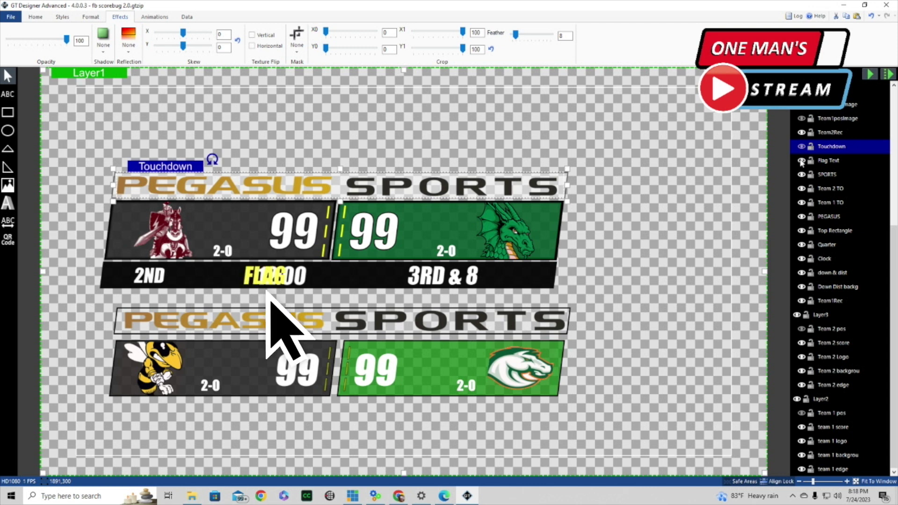
pyautogui.click(293, 265)
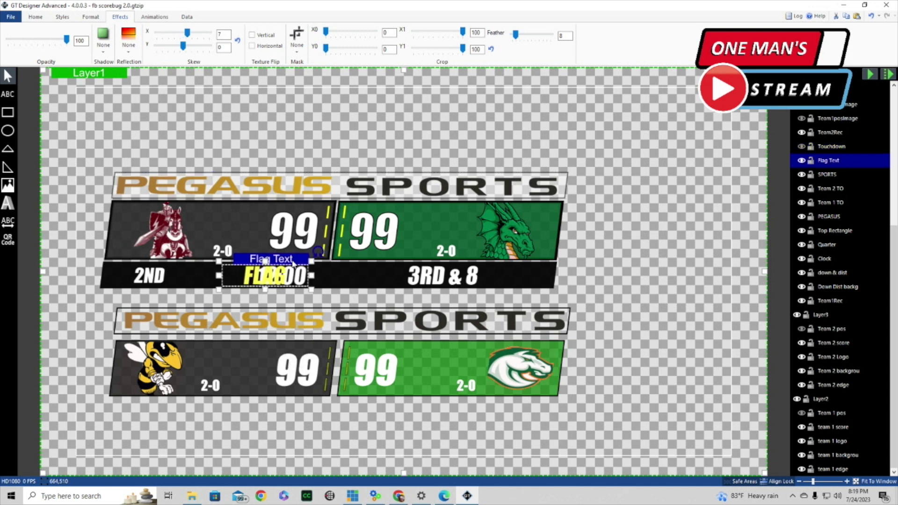
# Move Flag Text horizontally to the left until it sits just beside the upper 12:00 clock
pyautogui.press('Left')
pyautogui.press('Left')
pyautogui.press('Left')
pyautogui.press('Left')
pyautogui.press('Left')
pyautogui.press('Left')
pyautogui.press('Left')
pyautogui.press('Left')
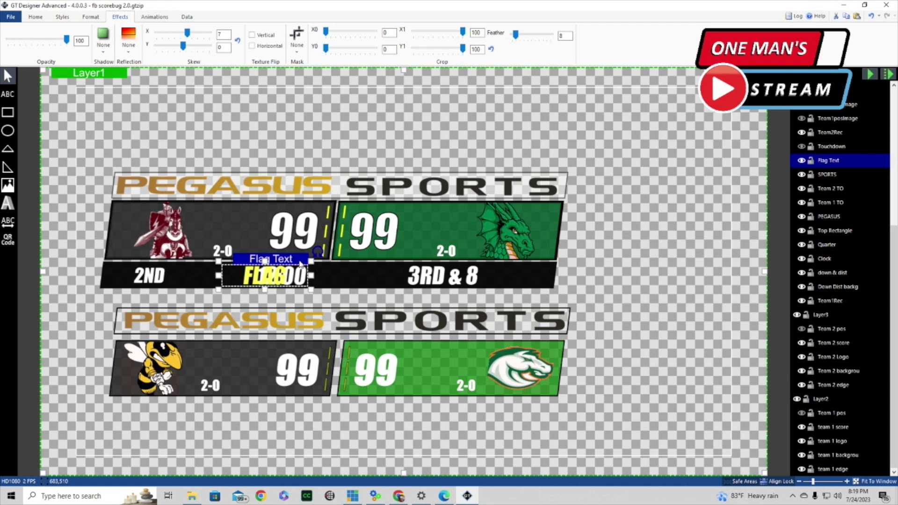
pyautogui.press('Left')
pyautogui.press('Left')
pyautogui.press('Left')
pyautogui.press('Left')
pyautogui.press('Left')
pyautogui.press('Left')
pyautogui.press('Left')
pyautogui.press('Left')
pyautogui.press('Left')
pyautogui.press('Left')
pyautogui.press('Left')
pyautogui.press('Left')
pyautogui.press('Left')
pyautogui.press('Left')
pyautogui.press('Left')
pyautogui.press('Left')
pyautogui.press('Left')
pyautogui.press('Left')
pyautogui.press('Left')
pyautogui.press('Left')
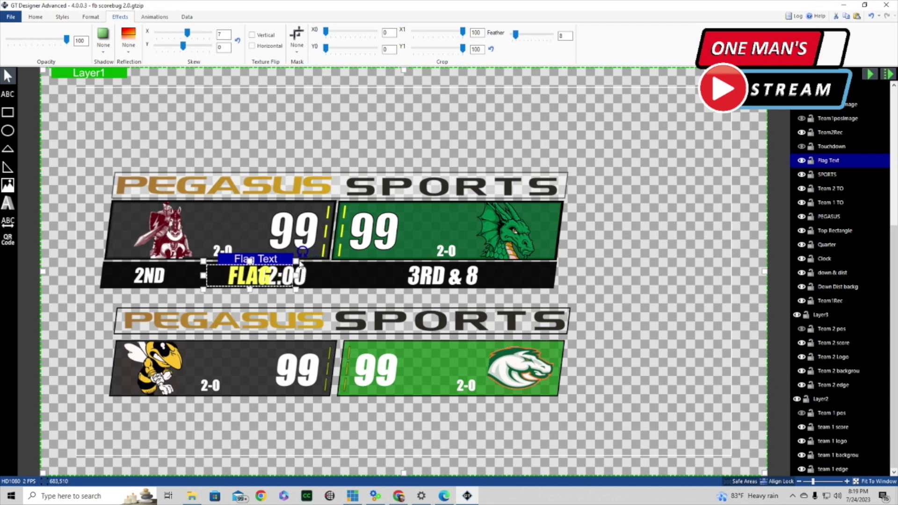
pyautogui.press('Left')
pyautogui.press('Left')
pyautogui.press('Left')
pyautogui.press('Left')
pyautogui.press('Left')
pyautogui.press('Left')
pyautogui.press('Left')
pyautogui.press('Left')
pyautogui.press('Left')
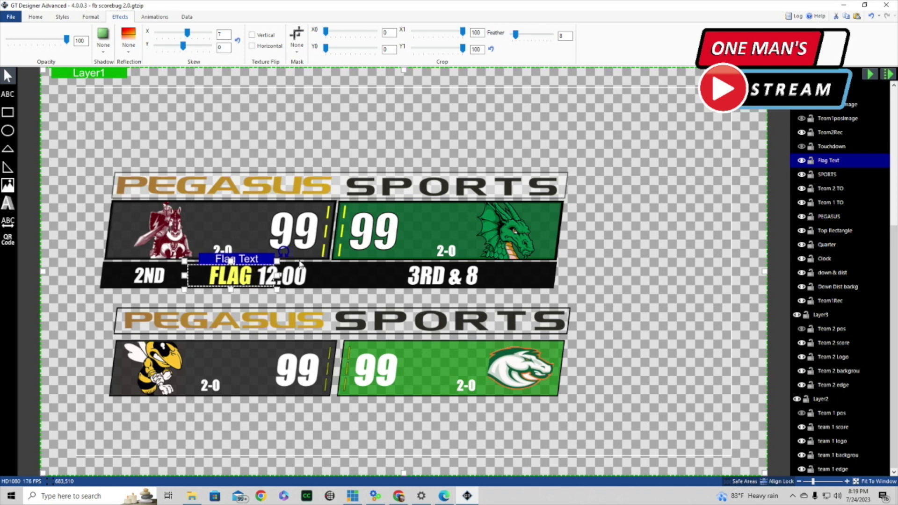
# Move Flag Text back to the right over the 12:00 clock and hide it
pyautogui.press('Right')
pyautogui.press('Right')
pyautogui.press('Right')
pyautogui.press('Right')
pyautogui.press('Right')
pyautogui.press('Right')
pyautogui.press('Right')
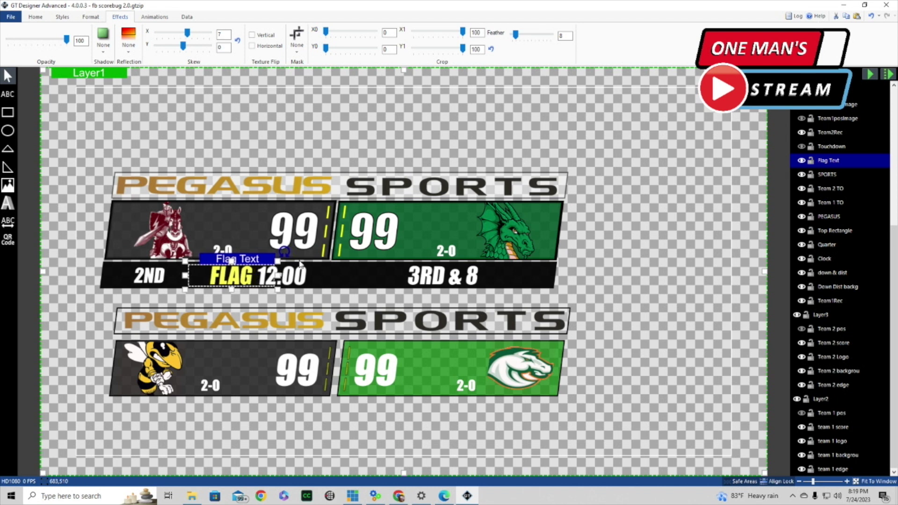
pyautogui.press('Right')
pyautogui.press('Right')
pyautogui.press('Right')
pyautogui.press('Right')
pyautogui.press('Right')
pyautogui.press('Right')
pyautogui.press('Right')
pyautogui.press('Right')
pyautogui.press('Right')
pyautogui.press('Right')
pyautogui.press('Right')
pyautogui.press('Right')
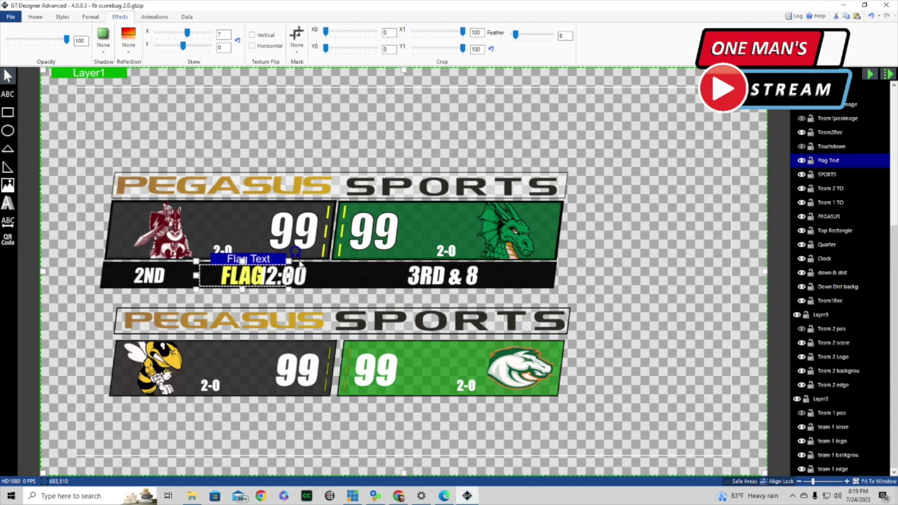
pyautogui.press('Right')
pyautogui.press('Right')
pyautogui.press('Right')
pyautogui.press('Right')
pyautogui.press('Right')
pyautogui.press('Right')
pyautogui.press('Right')
pyautogui.press('Right')
pyautogui.press('Right')
pyautogui.press('Right')
pyautogui.press('Right')
pyautogui.press('Right')
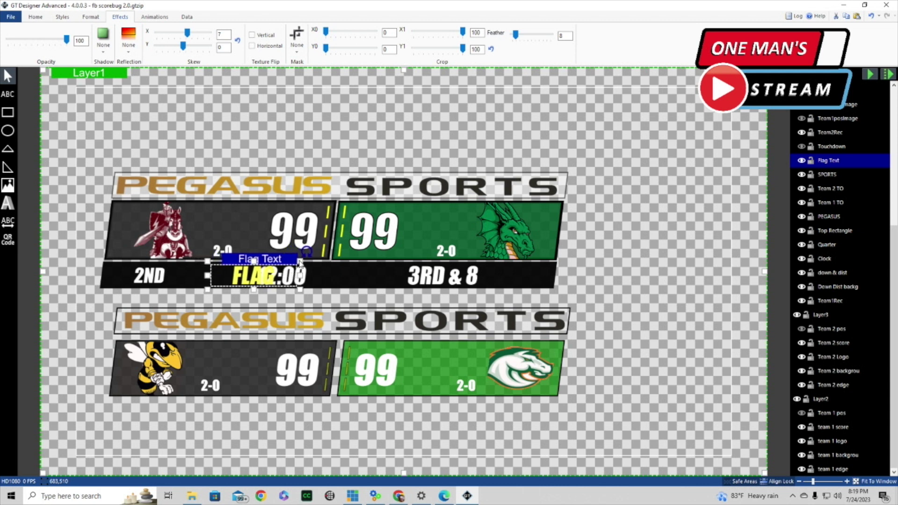
pyautogui.press('Right')
pyautogui.press('Right')
pyautogui.press('Right')
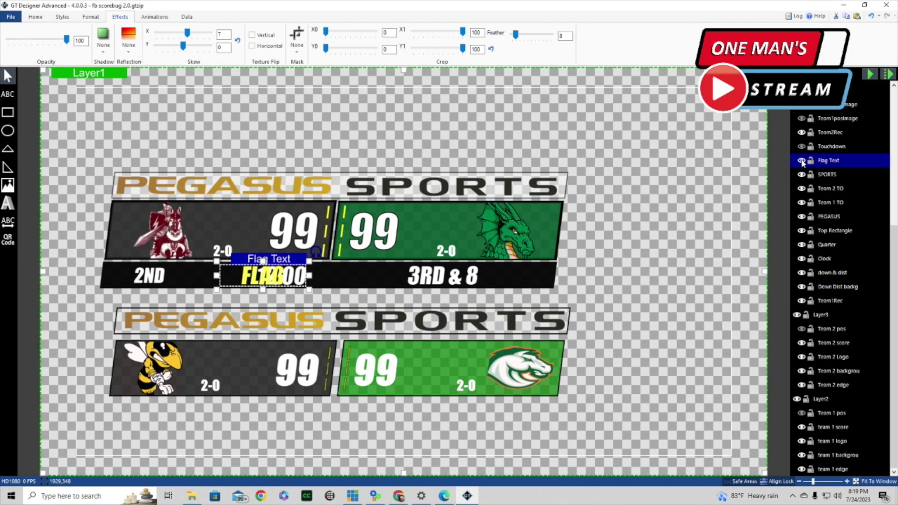
pyautogui.click(802, 161)
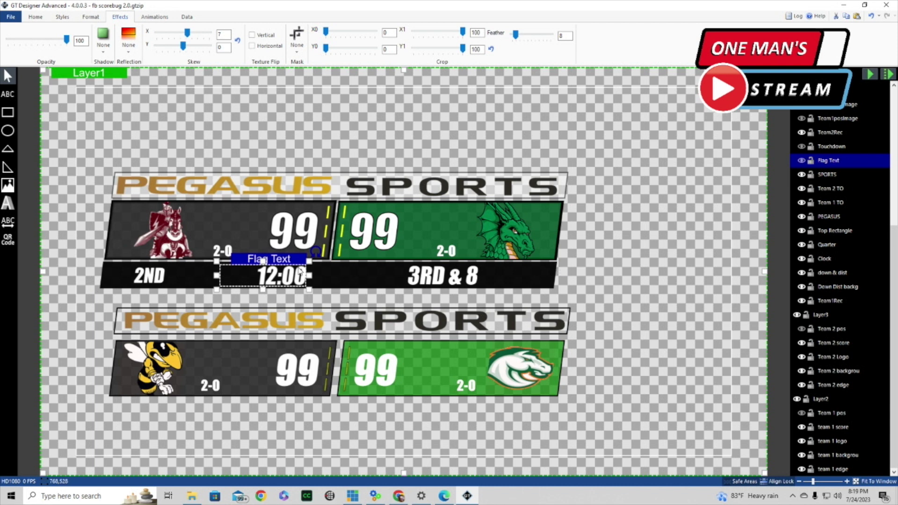
# Draw a rectangle below the lower team panels and size it like Down Dist backg, 1198 wide by 71 high
pyautogui.click(294, 258)
pyautogui.click(850, 288)
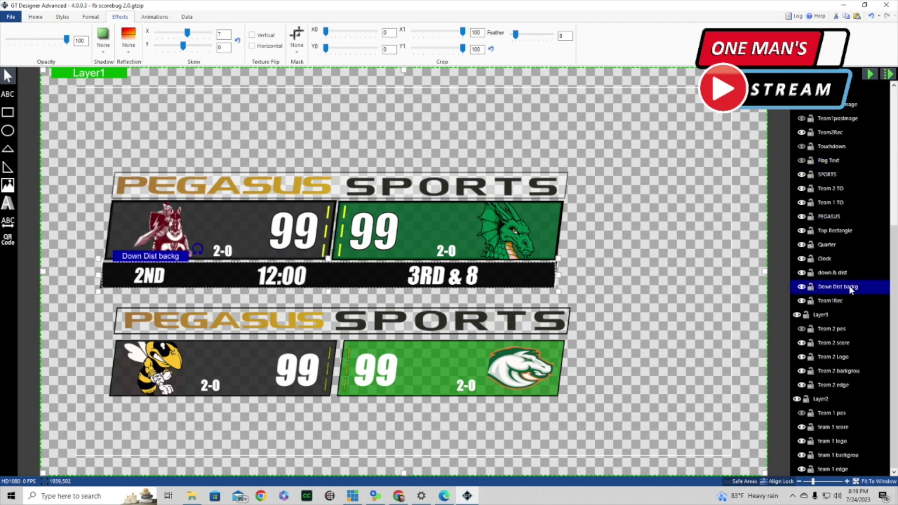
pyautogui.click(90, 18)
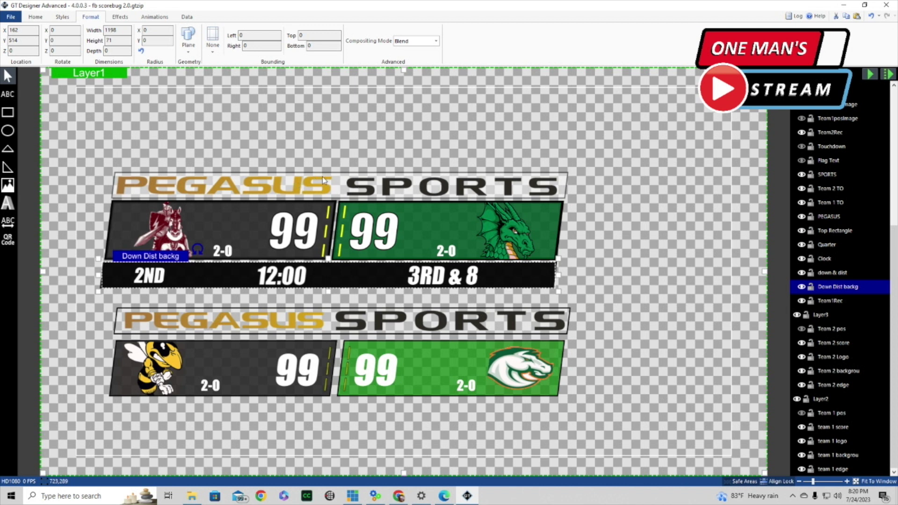
pyautogui.click(8, 112)
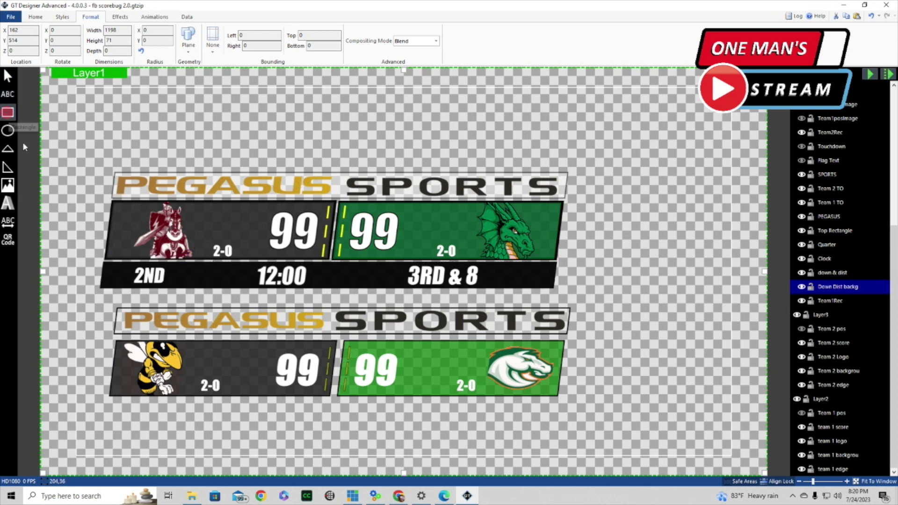
pyautogui.moveTo(108, 404); pyautogui.dragTo(560, 438)
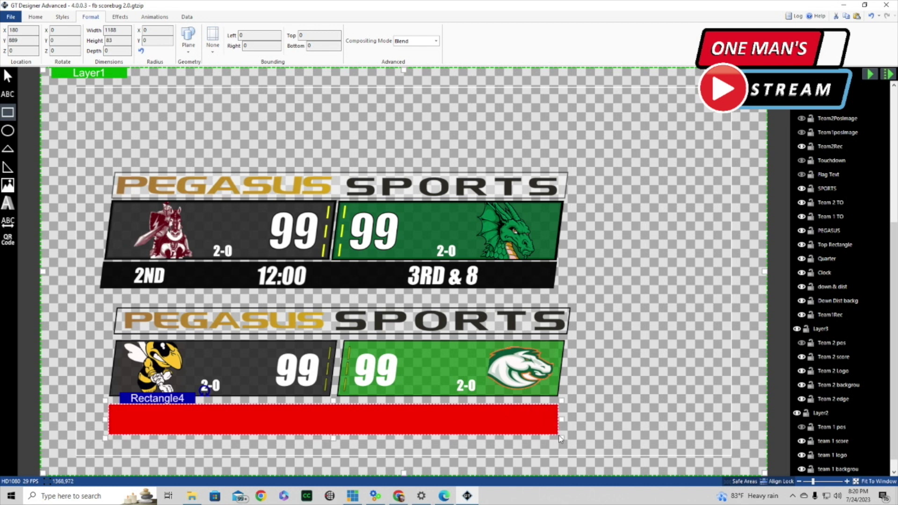
pyautogui.doubleClick(125, 31)
pyautogui.press('BackSpace')
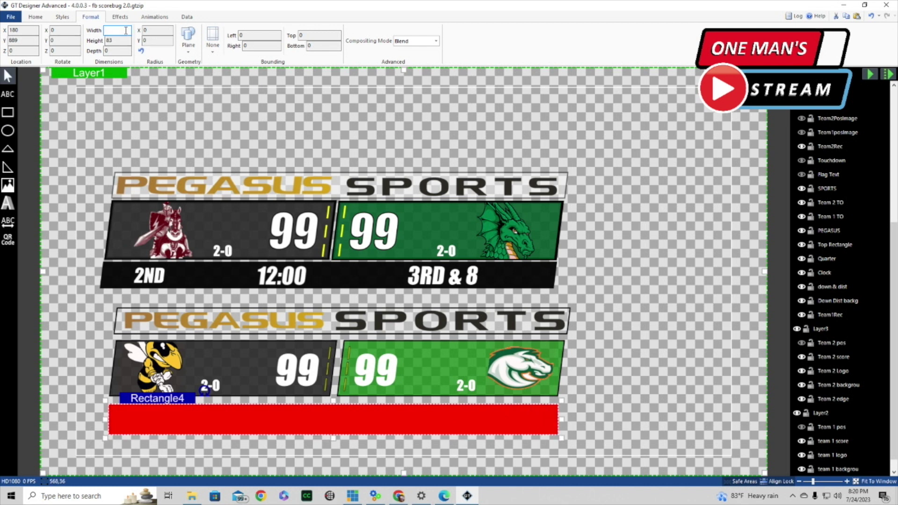
pyautogui.write('1198')
pyautogui.doubleClick(113, 40)
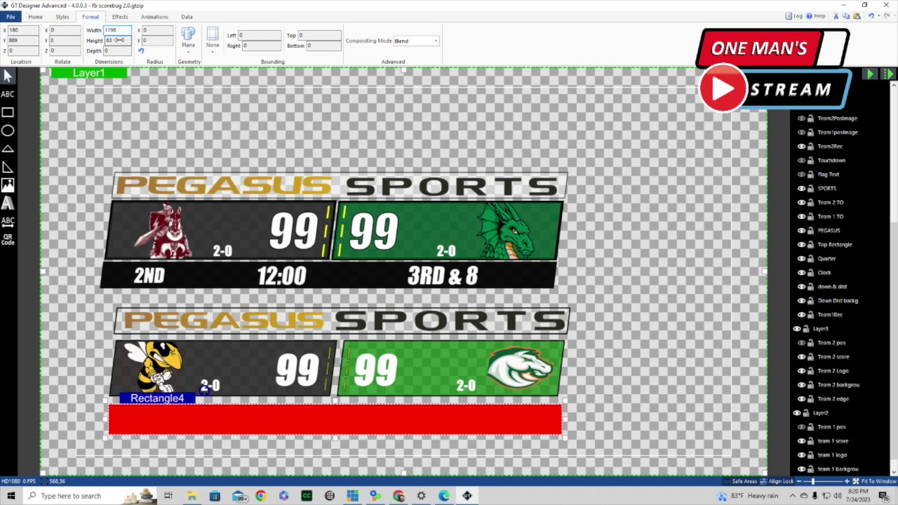
pyautogui.write('71')
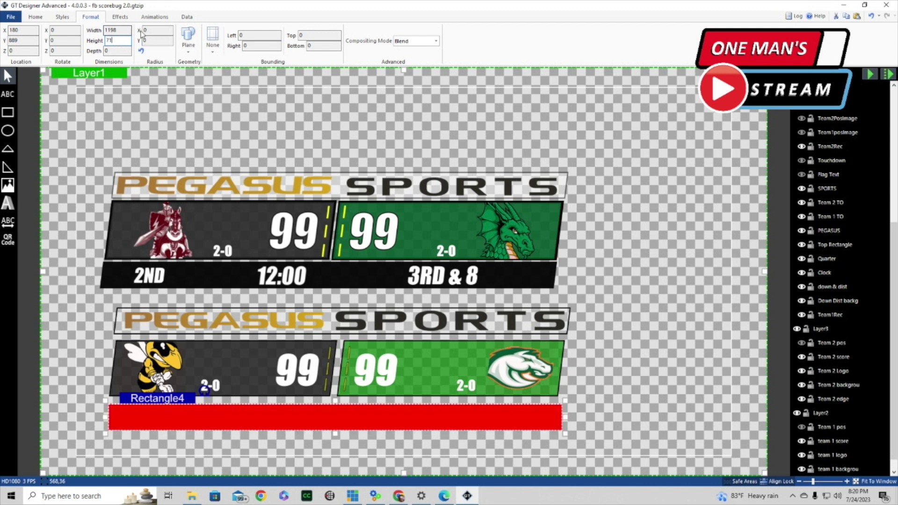
# Set the new rectangle's X skew to 7
pyautogui.click(120, 17)
pyautogui.doubleClick(220, 34)
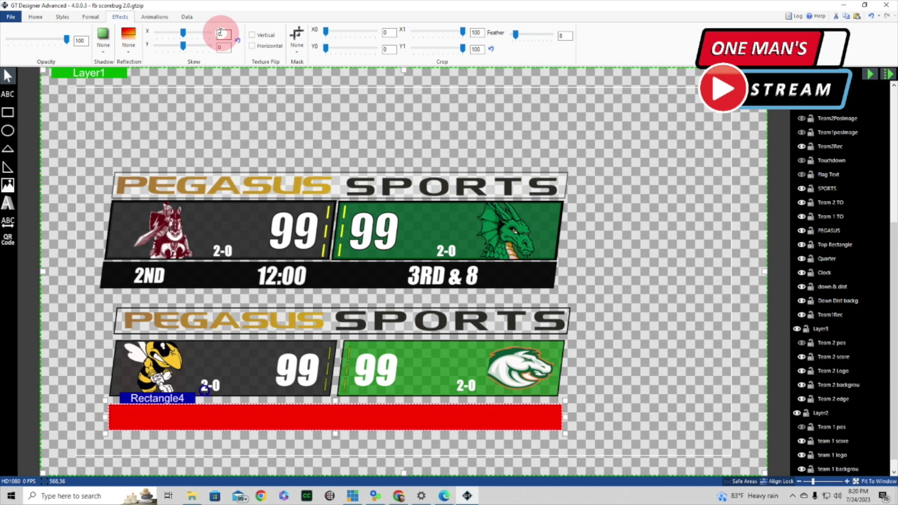
pyautogui.write('7')
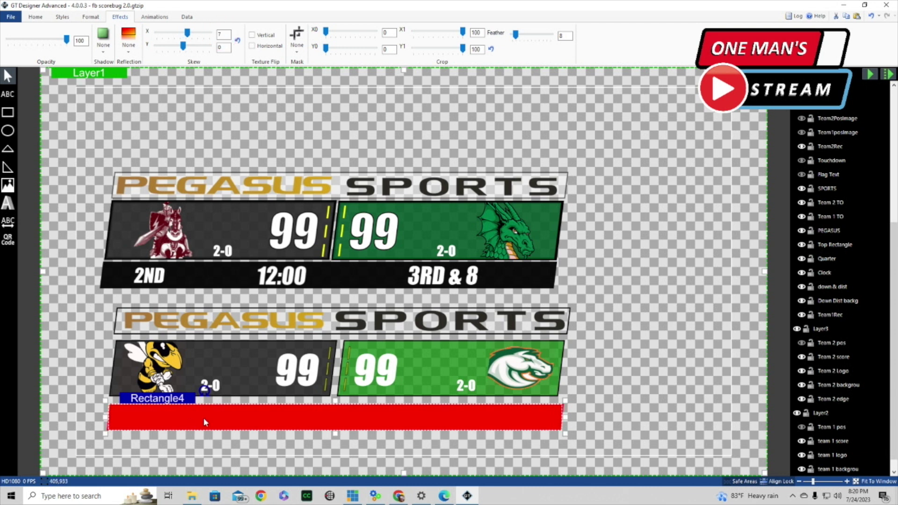
# Fill the skewed rectangle with black and give it a black stroke of thickness 3
pyautogui.click(37, 17)
pyautogui.click(281, 46)
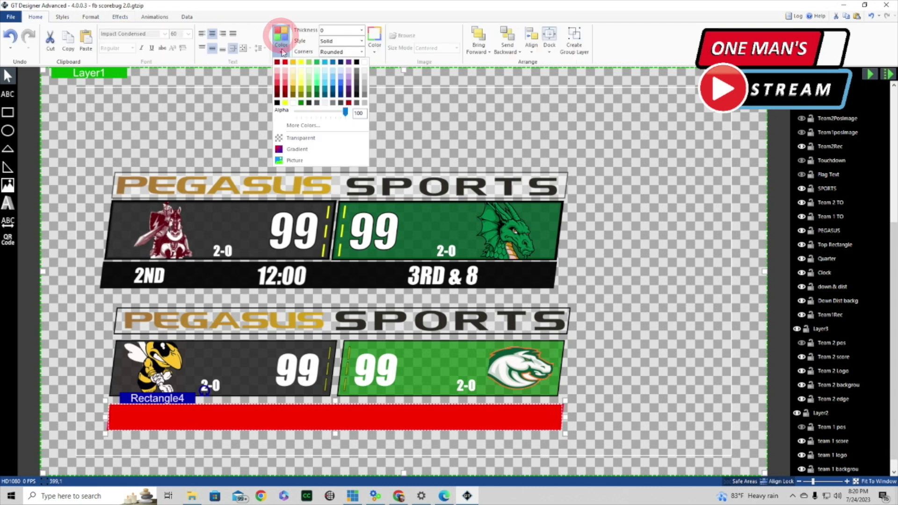
pyautogui.click(357, 63)
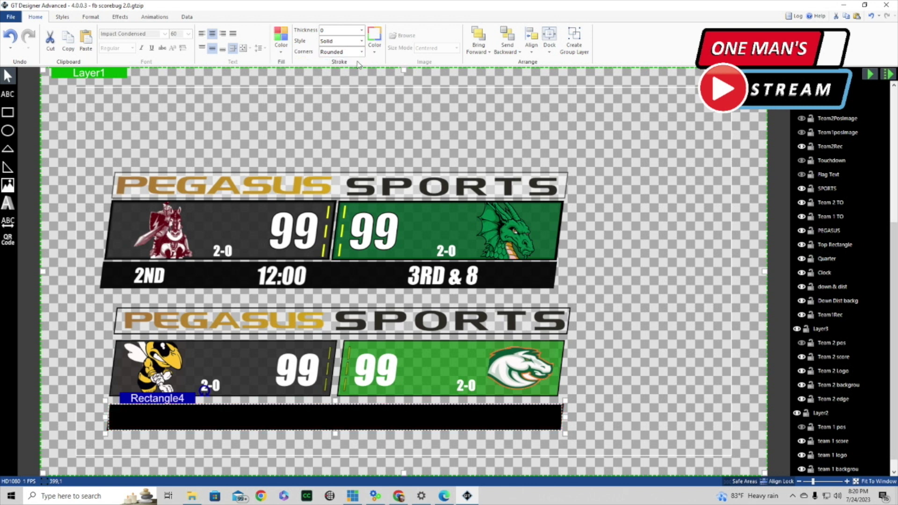
pyautogui.click(376, 51)
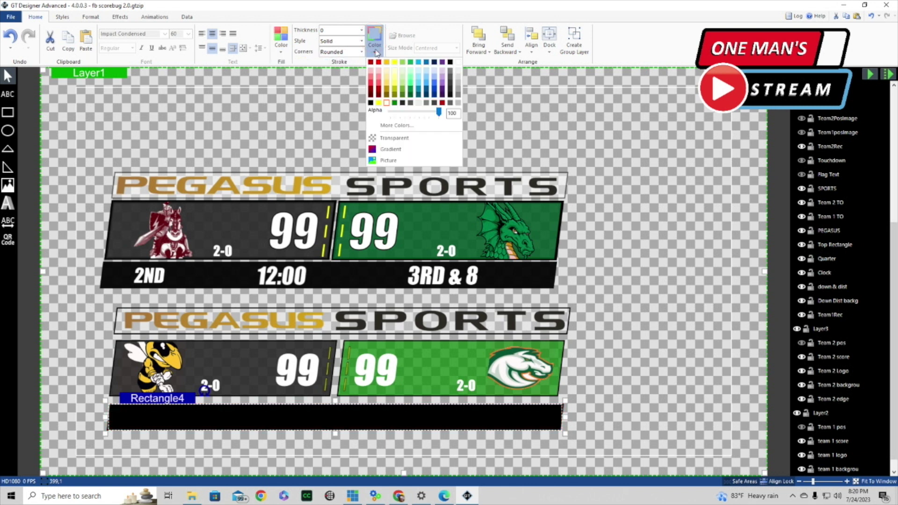
pyautogui.click(449, 62)
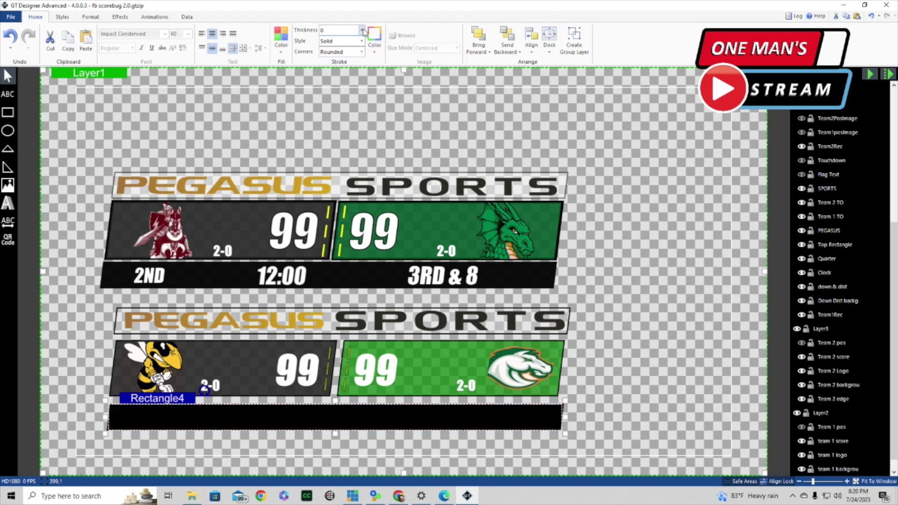
pyautogui.click(363, 31)
pyautogui.click(327, 69)
# Draw a text block at the left end of the black bar and centre its text horizontally and vertically
pyautogui.click(7, 95)
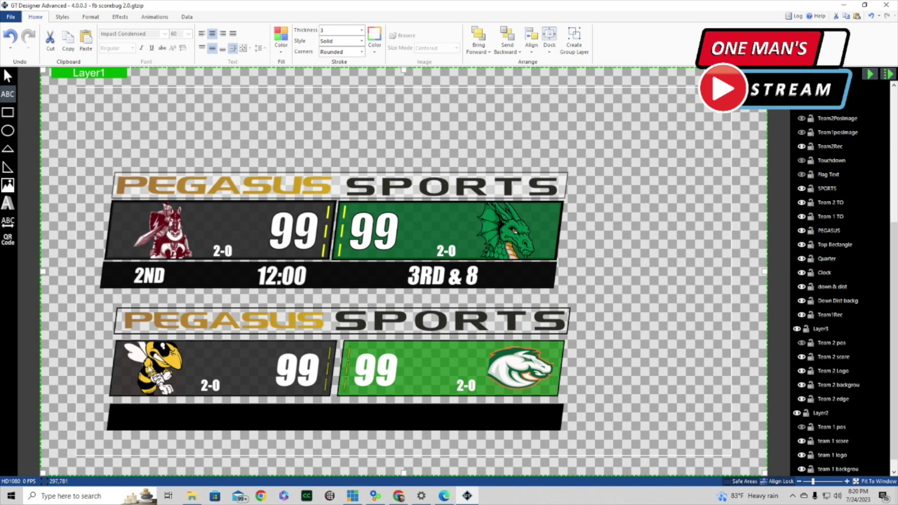
pyautogui.moveTo(116, 406); pyautogui.dragTo(183, 431)
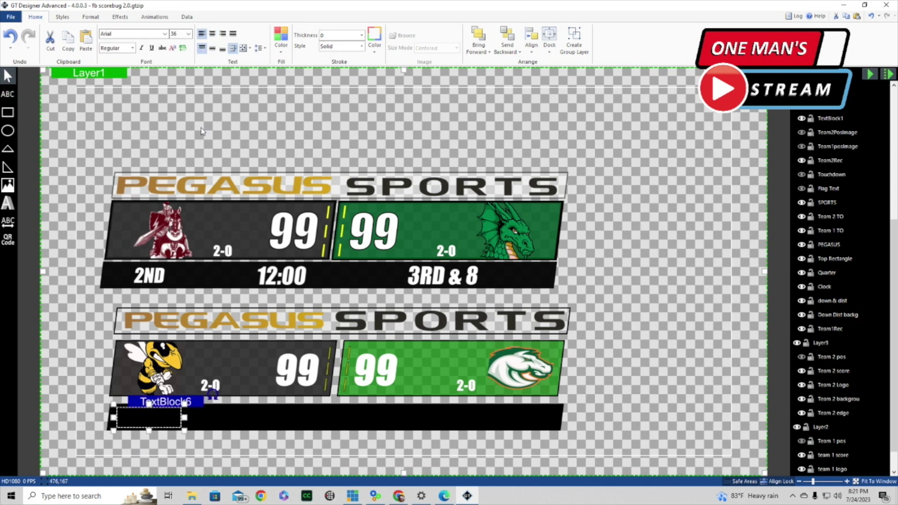
pyautogui.click(212, 34)
pyautogui.click(212, 48)
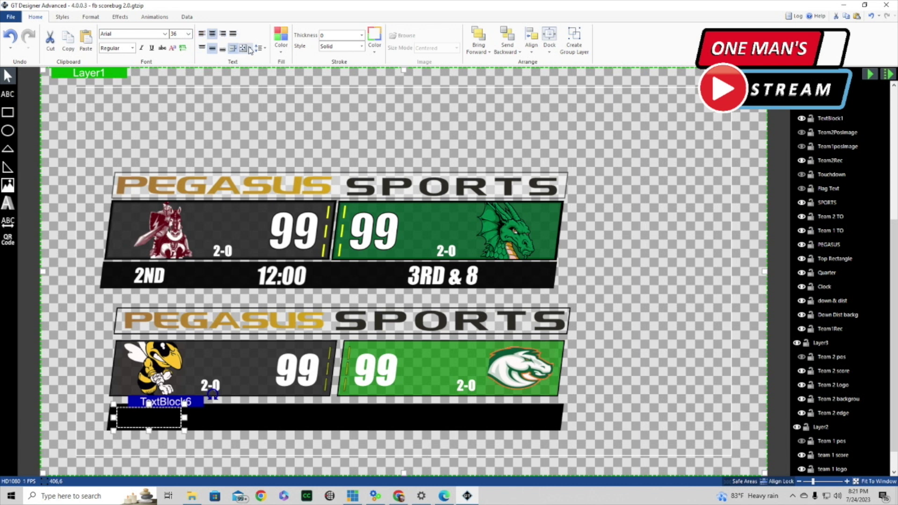
pyautogui.click(250, 48)
pyautogui.click(262, 94)
# Format the new text block in Impact Condensed ExtraBold with a white fill
pyautogui.click(166, 34)
pyautogui.scroll(-5, 131, 171)
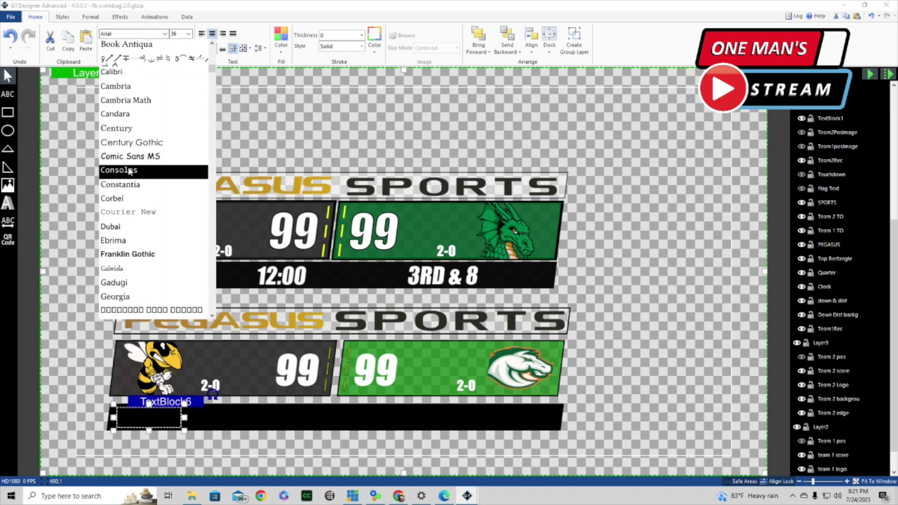
pyautogui.scroll(-3, 131, 170)
pyautogui.scroll(1, 131, 171)
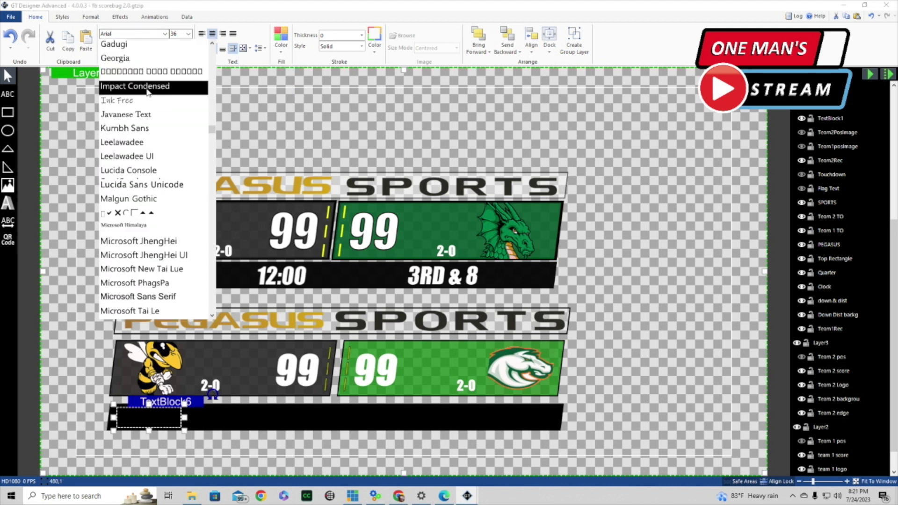
pyautogui.click(130, 88)
pyautogui.click(132, 47)
pyautogui.scroll(-2, 116, 121)
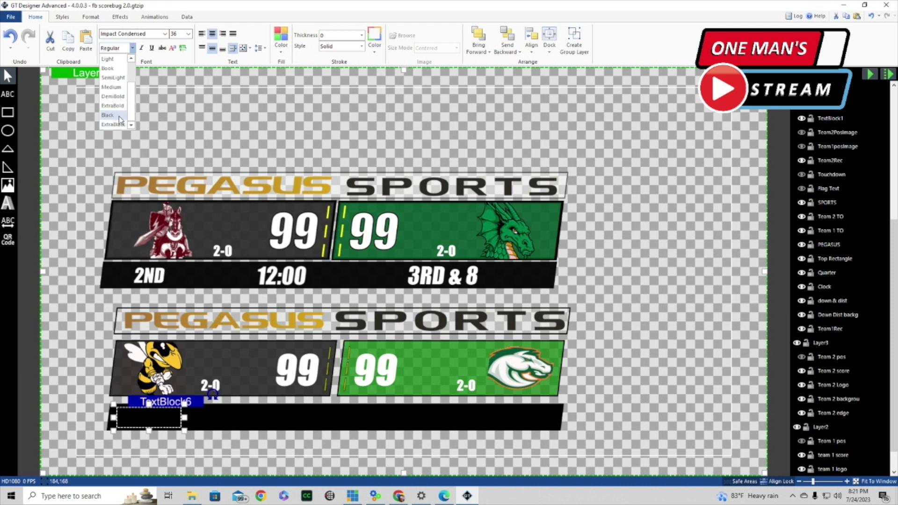
pyautogui.click(114, 106)
pyautogui.click(282, 52)
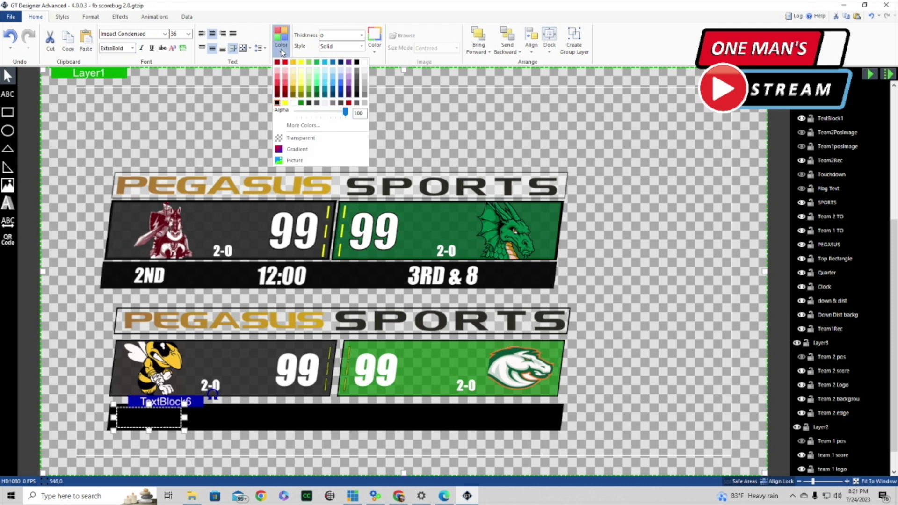
pyautogui.click(365, 62)
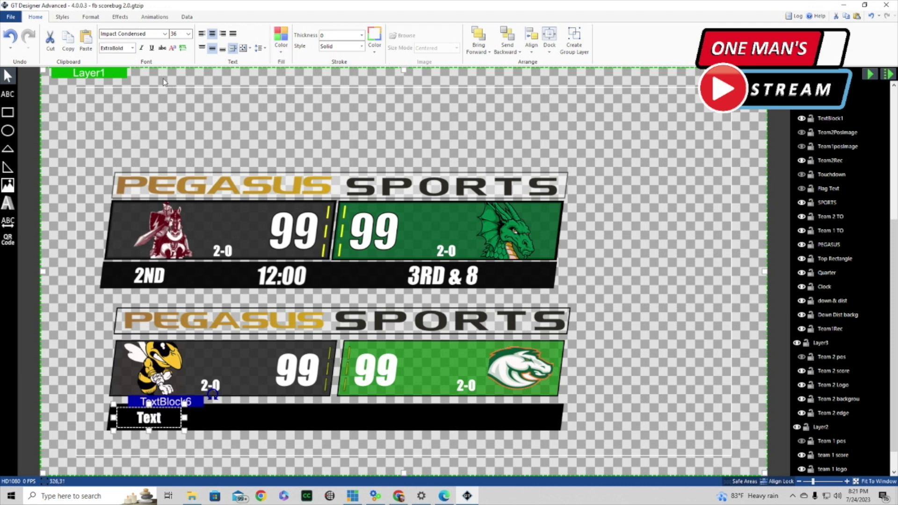
# Set the text block's X skew to 7 and change its text to 2ND
pyautogui.click(121, 17)
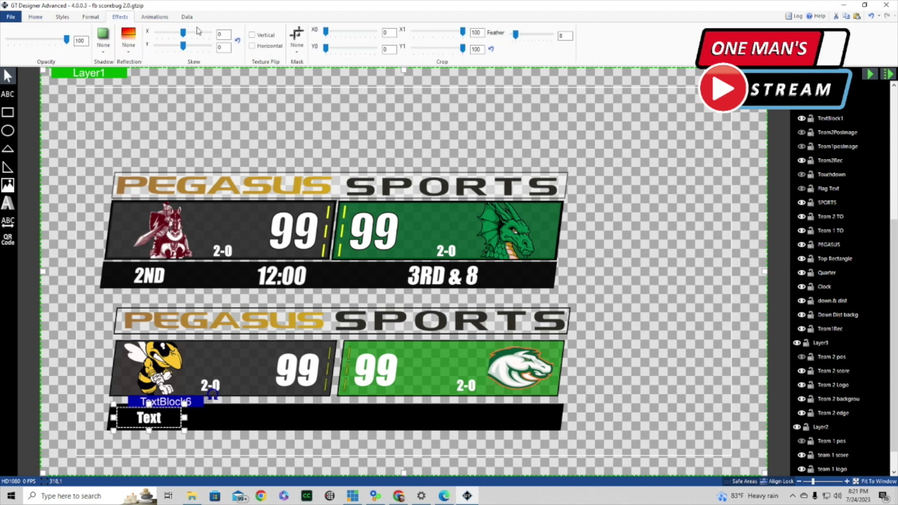
pyautogui.write('7')
pyautogui.doubleClick(149, 418)
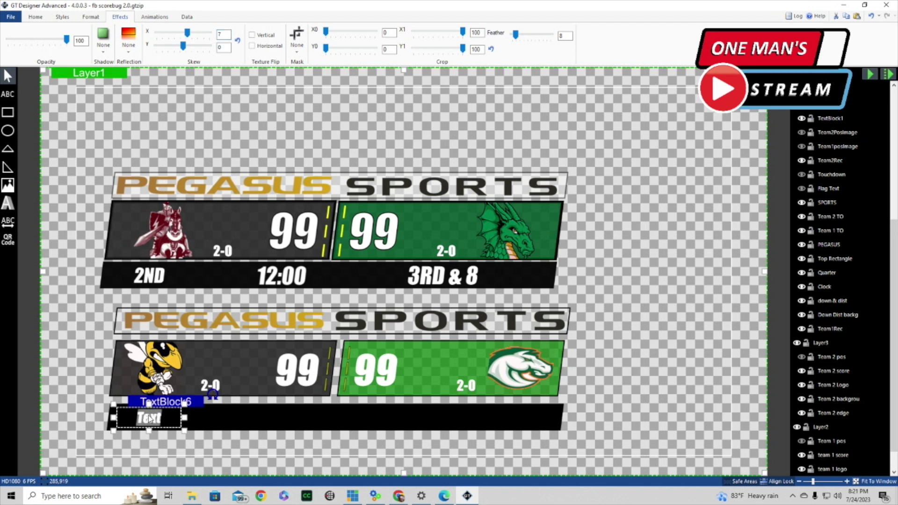
pyautogui.write('2ND')
pyautogui.scroll(5, 828, 136)
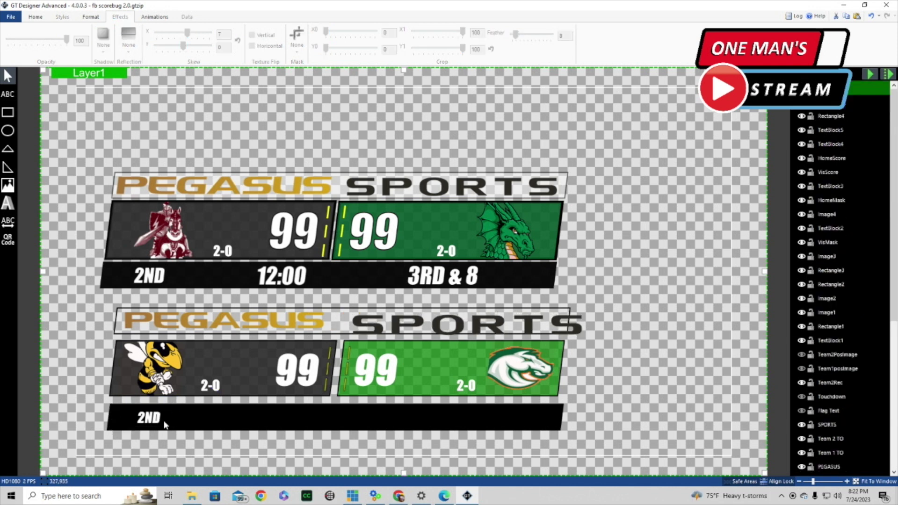
# Duplicate the 2ND quarter text block on the lower black bar with copy and paste
pyautogui.rightClick(169, 405)
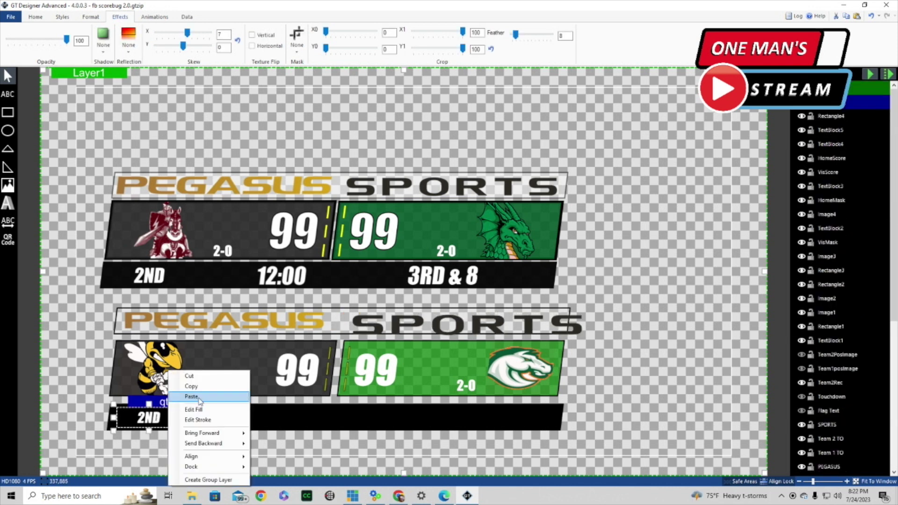
pyautogui.click(203, 397)
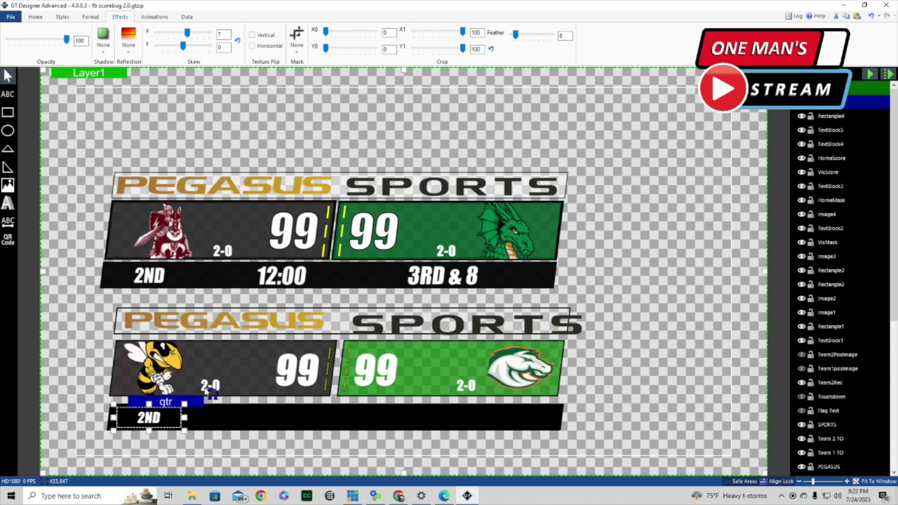
pyautogui.rightClick(175, 405)
pyautogui.click(213, 397)
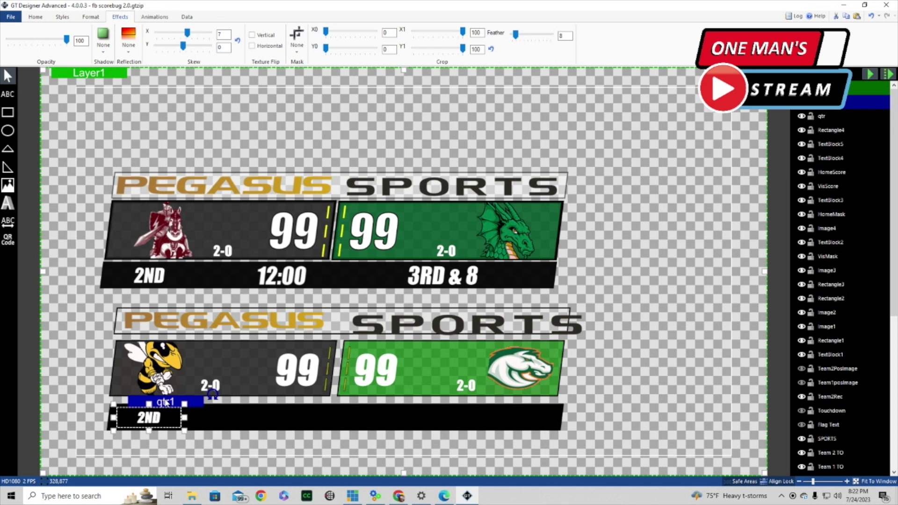
# Move the copied quarter block right along the black bar to below the visitor score, change its text to 12:00 and name it gameclock
pyautogui.press('Right')
pyautogui.press('Right')
pyautogui.press('Right')
pyautogui.press('Right')
pyautogui.press('Right')
pyautogui.press('Right')
pyautogui.press('Right')
pyautogui.press('Right')
pyautogui.press('Right')
pyautogui.press('Right')
pyautogui.press('Right')
pyautogui.press('Right')
pyautogui.press('Right')
pyautogui.press('Right')
pyautogui.press('Right')
pyautogui.press('Right')
pyautogui.press('Right')
pyautogui.press('Right')
pyautogui.press('Right')
pyautogui.press('Right')
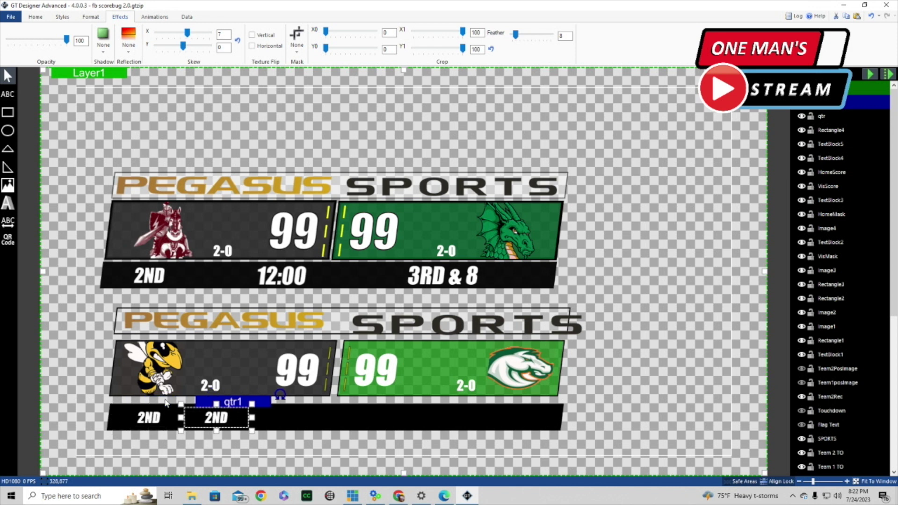
pyautogui.press('Right')
pyautogui.press('Right')
pyautogui.press('Right')
pyautogui.press('Right')
pyautogui.press('Right')
pyautogui.press('Right')
pyautogui.press('Right')
pyautogui.press('Right')
pyautogui.press('Right')
pyautogui.press('Right')
pyautogui.press('Right')
pyautogui.press('Right')
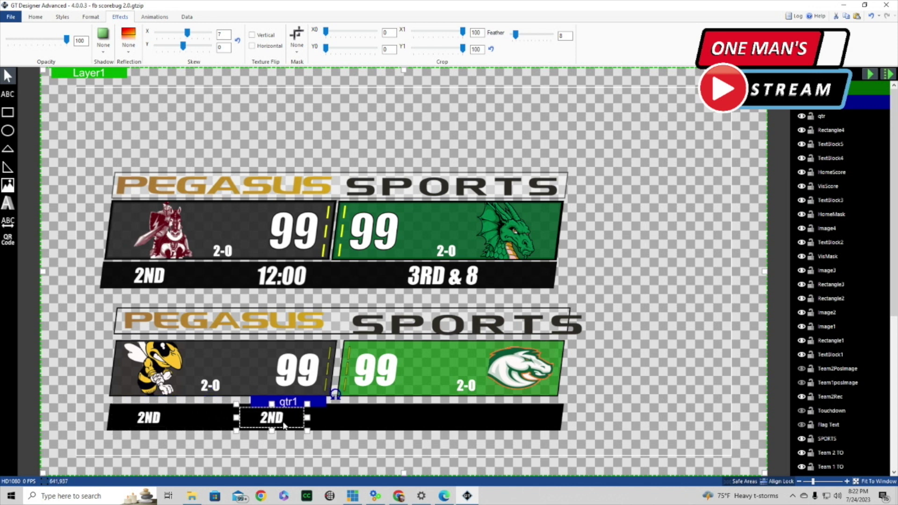
pyautogui.doubleClick(277, 425)
pyautogui.write('12:00')
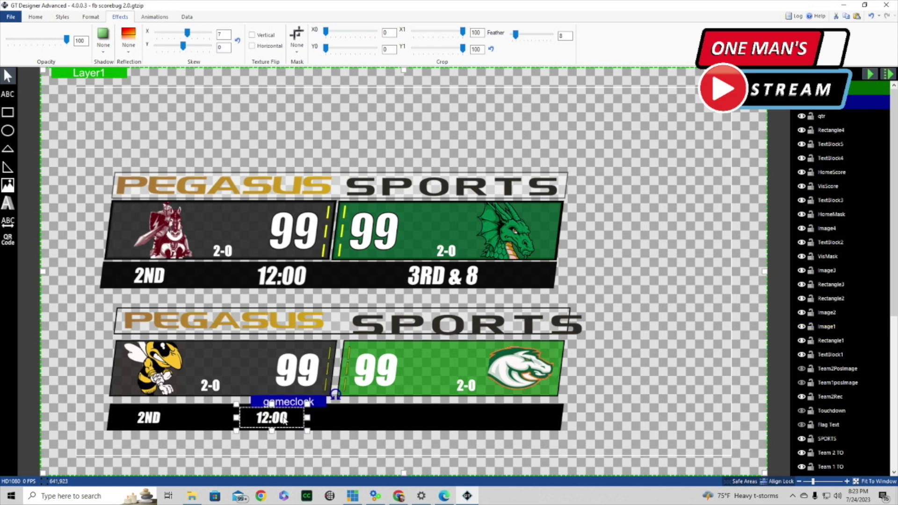
# Duplicate the 12:00 block and place the copy below the home team's record, level with the other text on the bar
pyautogui.rightClick(296, 401)
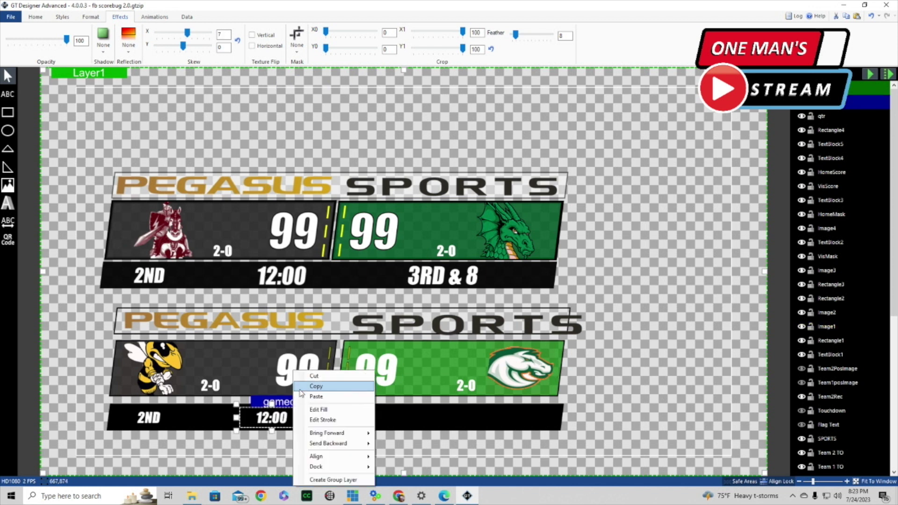
pyautogui.click(314, 386)
pyautogui.rightClick(293, 404)
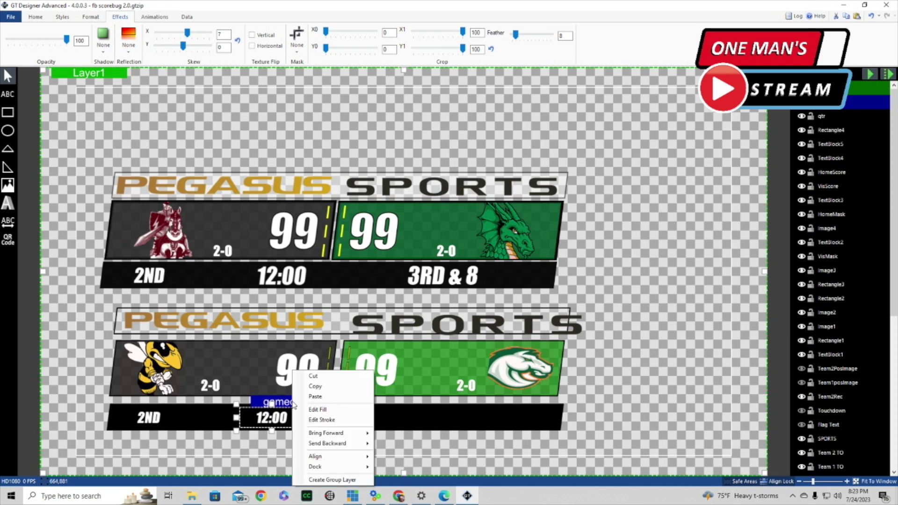
pyautogui.click(320, 397)
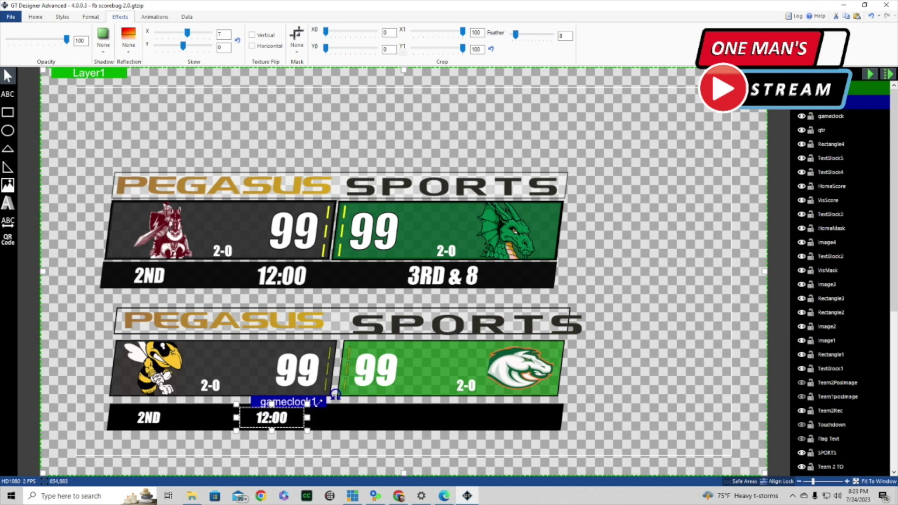
pyautogui.moveTo(282, 402); pyautogui.dragTo(462, 396)
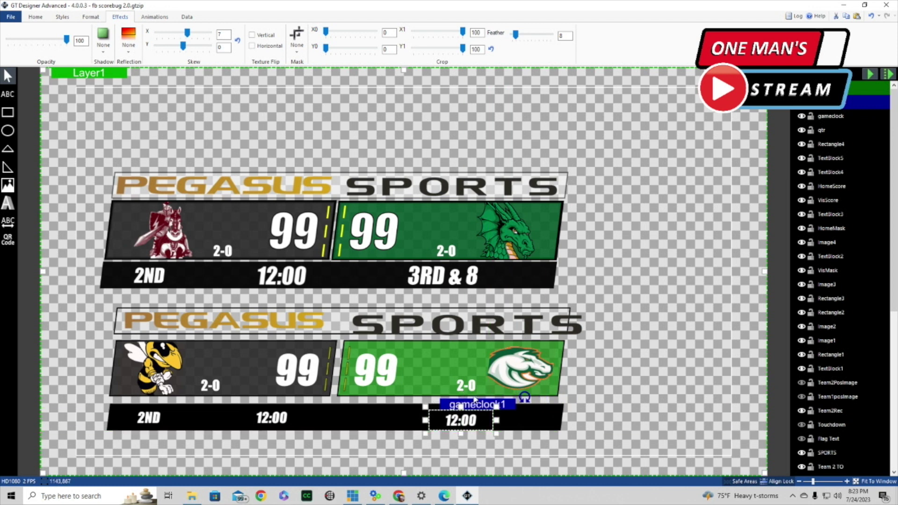
pyautogui.moveTo(474, 399); pyautogui.dragTo(474, 398)
pyautogui.press('Up')
pyautogui.press('Up')
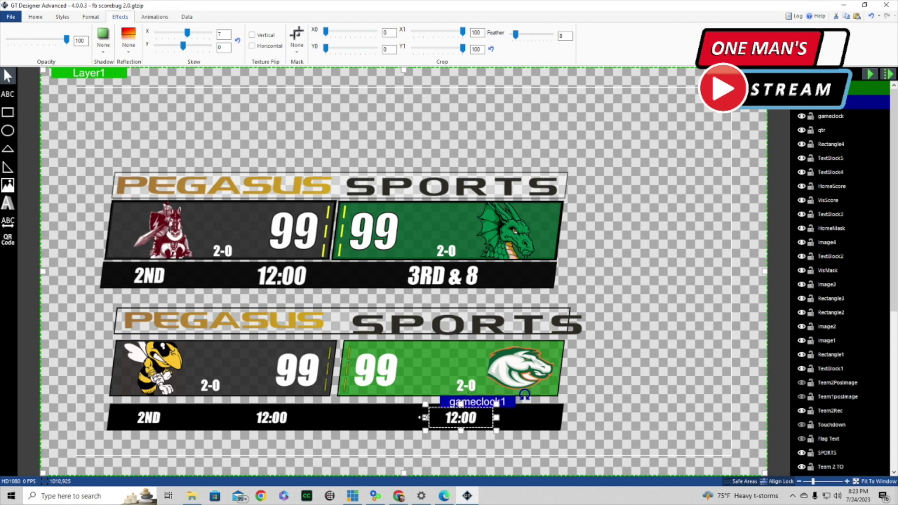
# Widen the copied clock block toward the left and change its text to 3RD & 8
pyautogui.moveTo(426, 418); pyautogui.dragTo(396, 418)
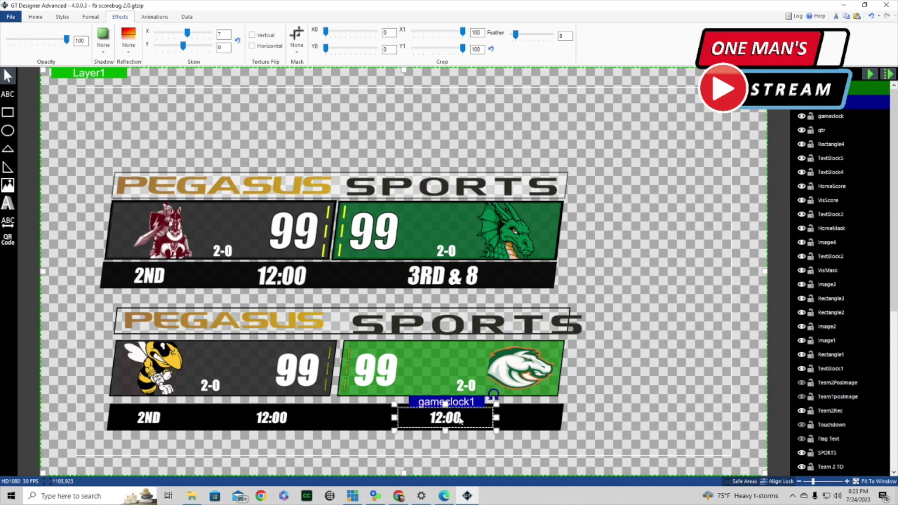
pyautogui.doubleClick(460, 419)
pyautogui.write('3RD & 8')
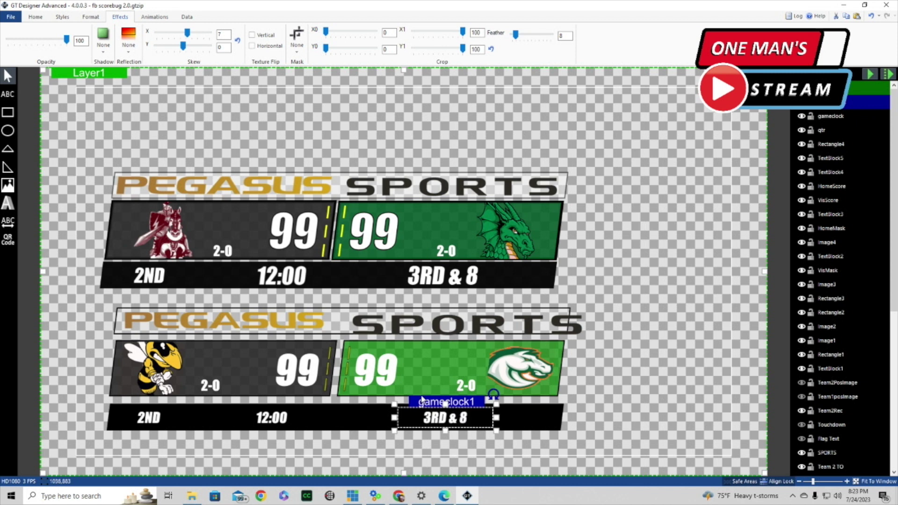
# Select the 3RD & 8 text block in the object list and open its name for editing
pyautogui.click(562, 365)
pyautogui.click(849, 104)
pyautogui.doubleClick(848, 103)
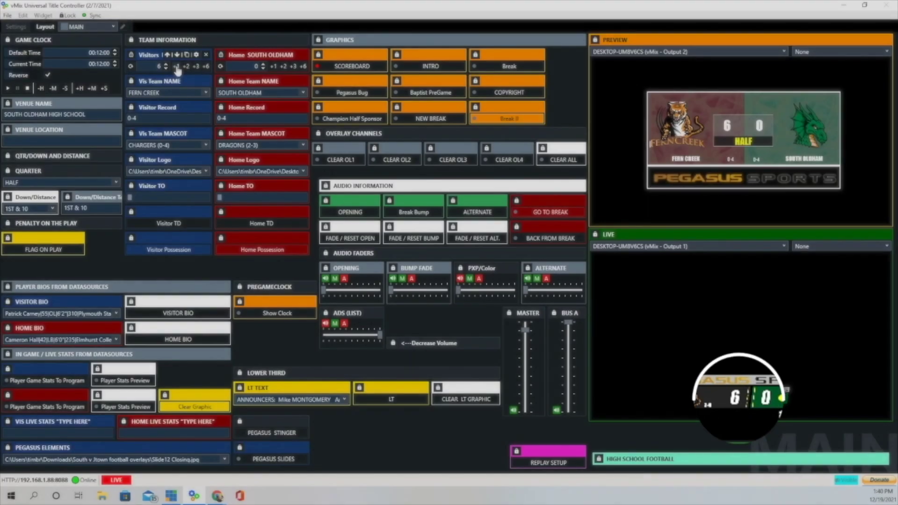
# Switch to vMix Universal Title Controller and add one point to both the visitor score and the home score
pyautogui.click(179, 69)
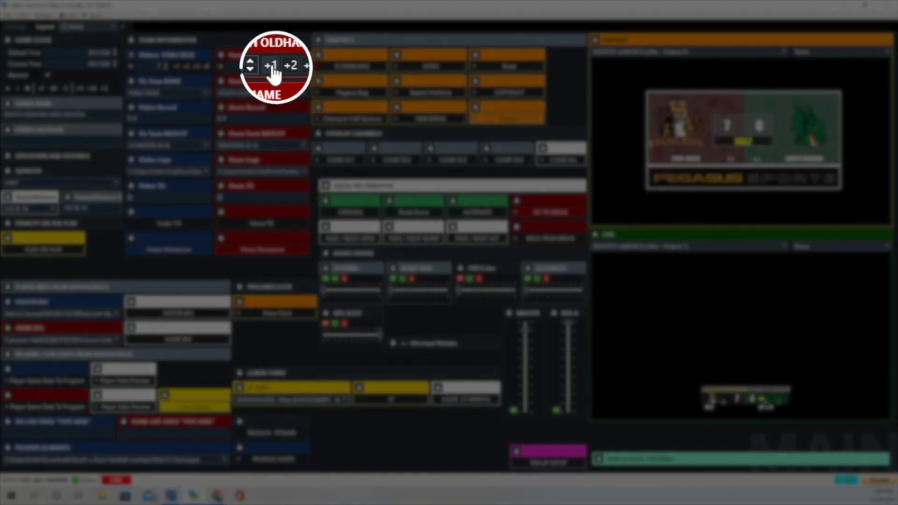
pyautogui.click(274, 67)
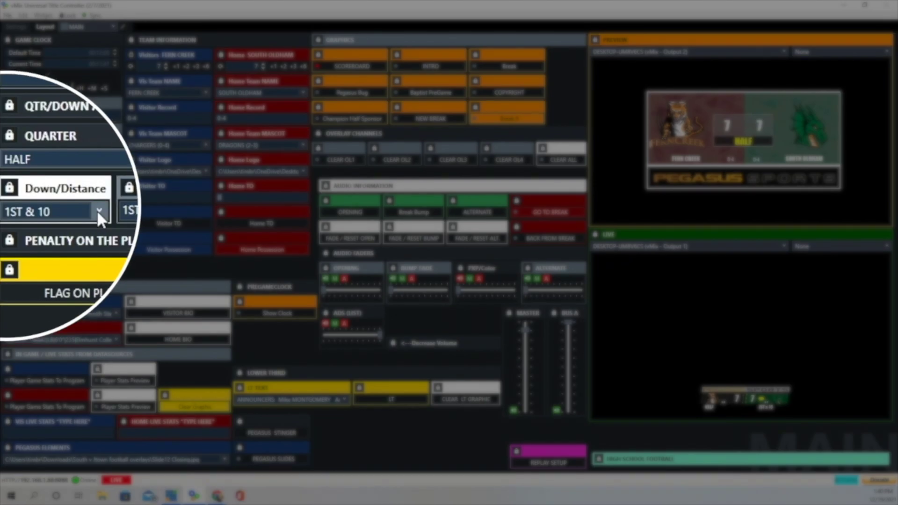
# Set the down and distance to 2ND & 10 and the quarter to 1ST
pyautogui.click(52, 208)
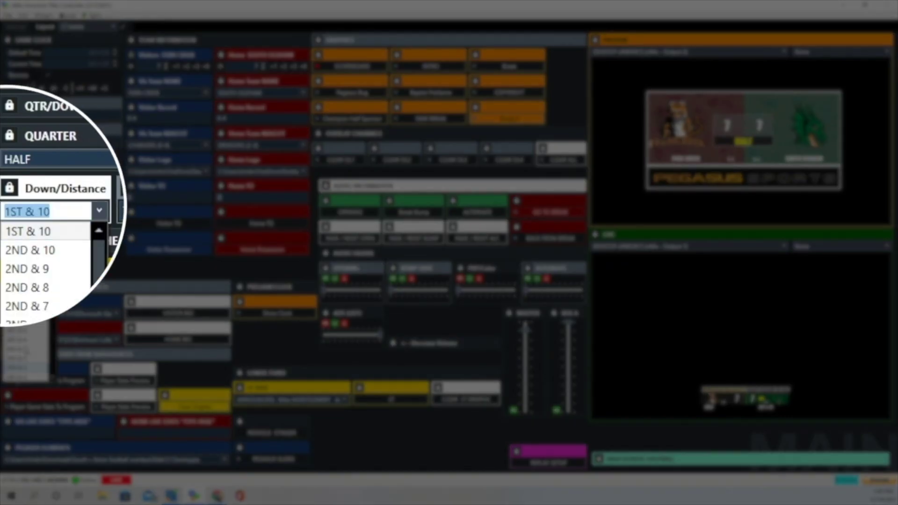
pyautogui.click(26, 250)
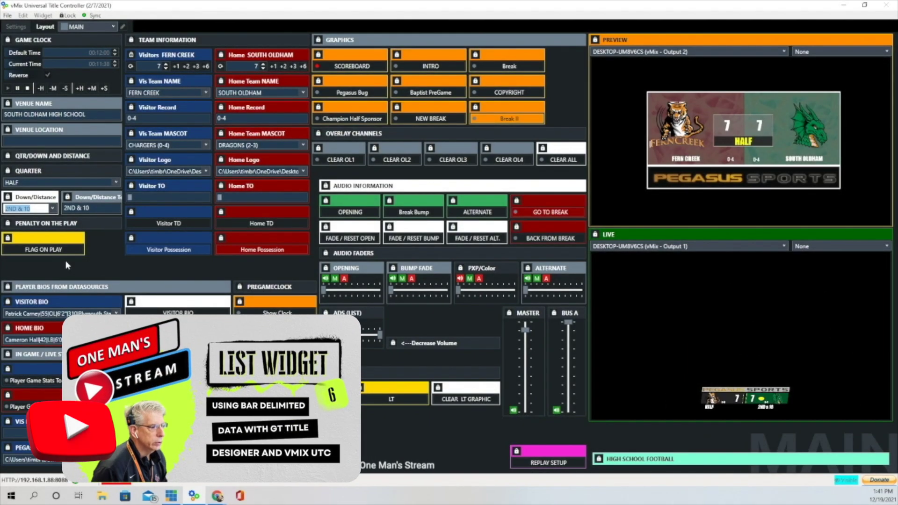
pyautogui.click(116, 182)
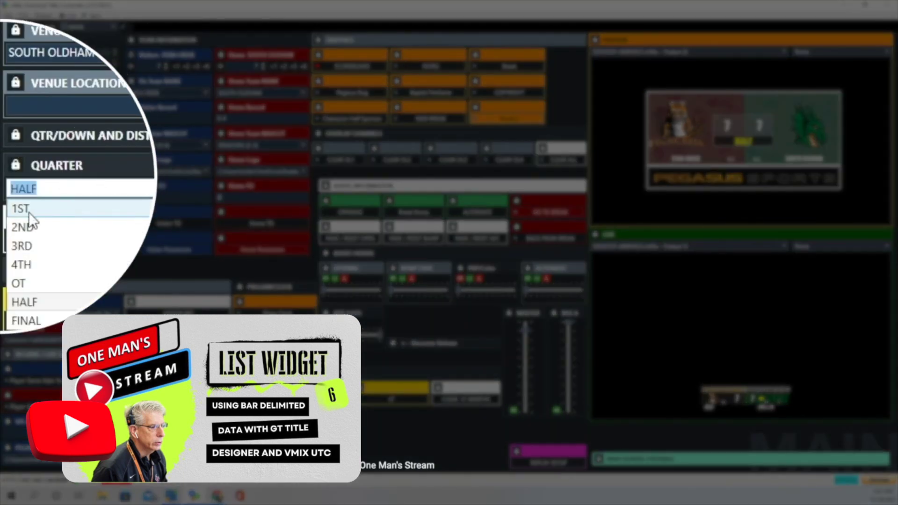
pyautogui.click(29, 212)
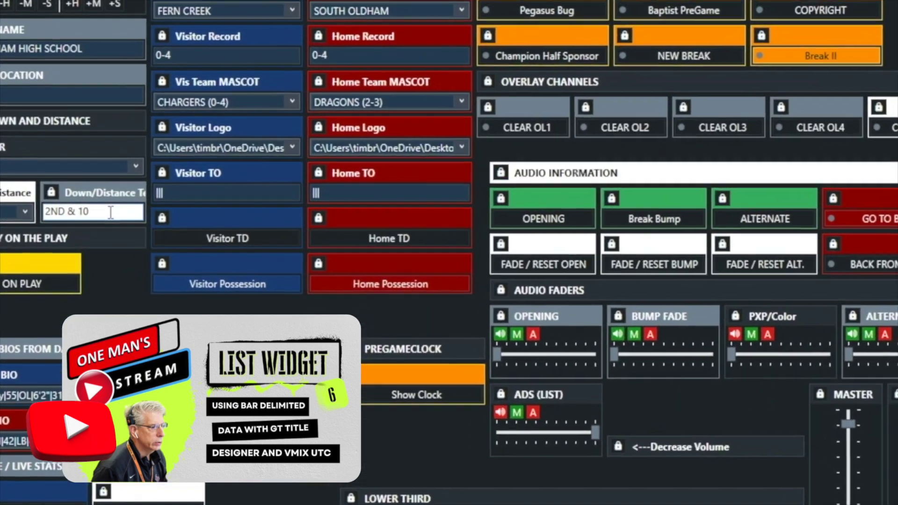
# Edit the down-and-distance text to read 2ND & 15
pyautogui.press('BackSpace')
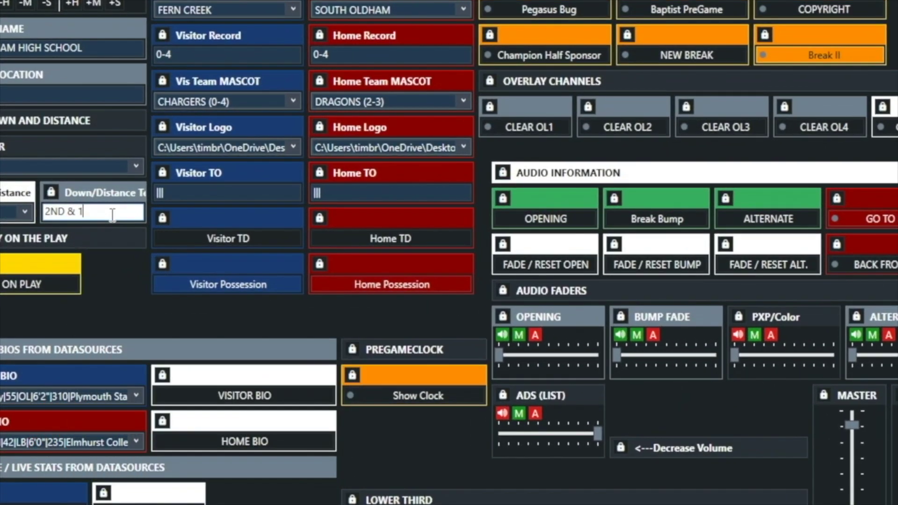
pyautogui.write('5')
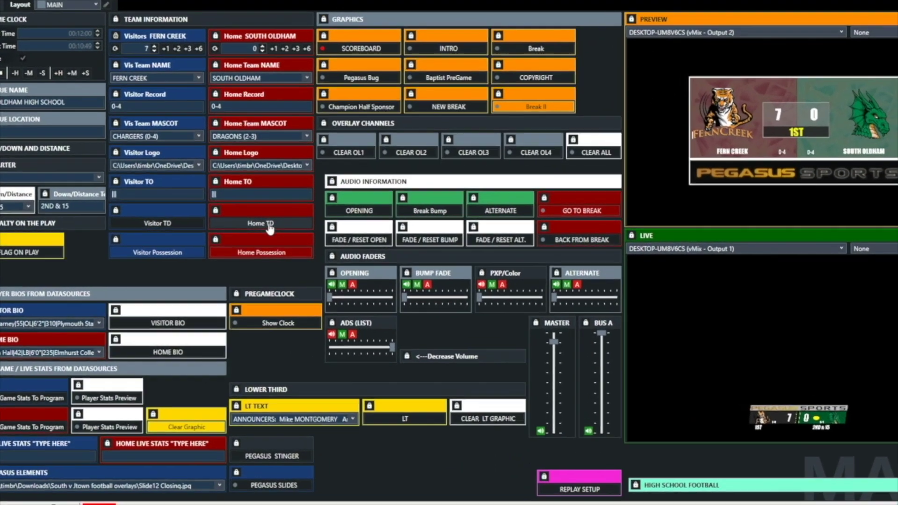
# Trigger the home touchdown graphic and give possession to the home team
pyautogui.click(269, 226)
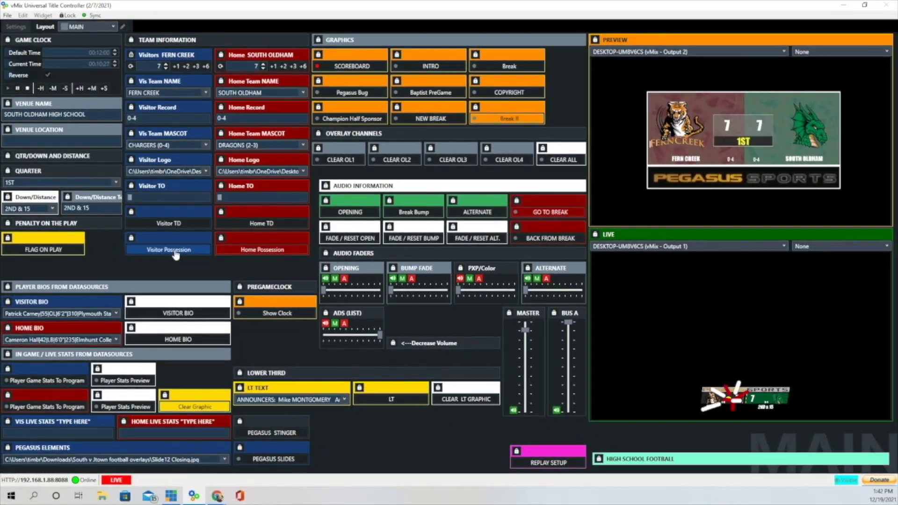
pyautogui.click(283, 252)
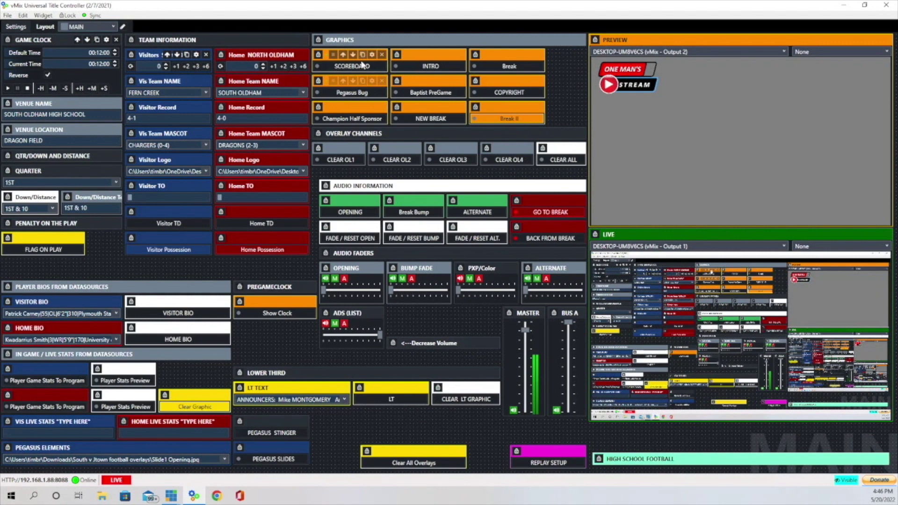
# Show the SCOREBOARD graphic on the output, and start and stop the game clock
pyautogui.click(363, 68)
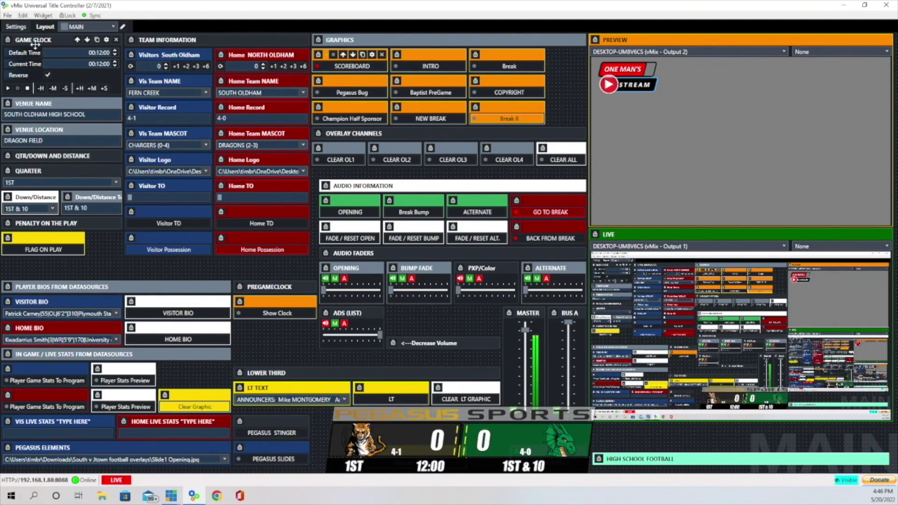
pyautogui.moveTo(70, 41)
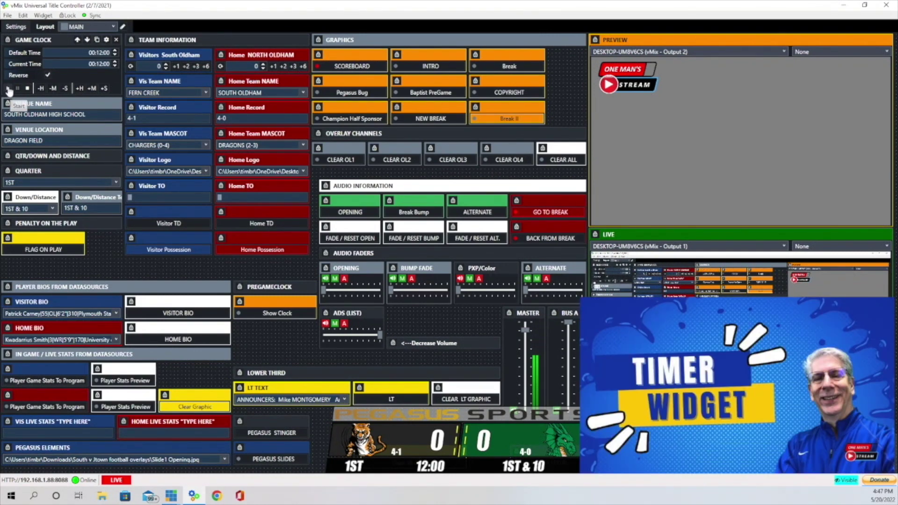
pyautogui.click(8, 90)
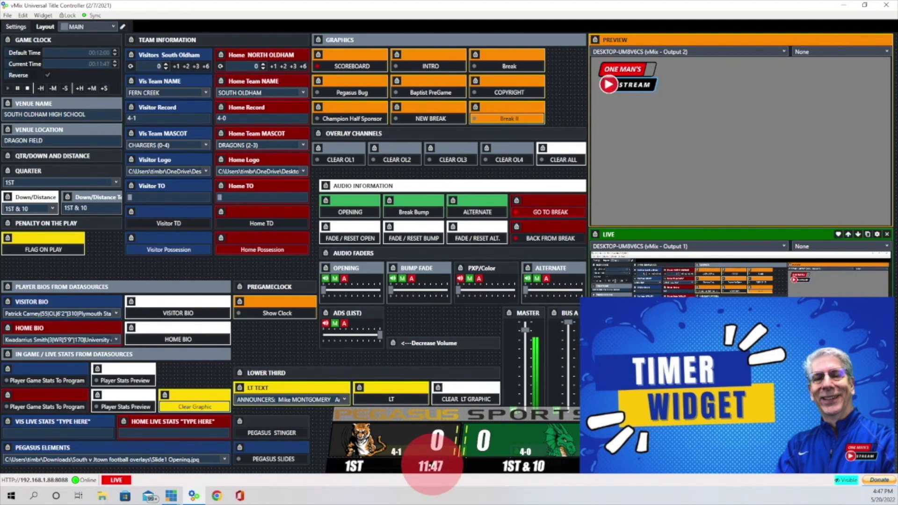
pyautogui.click(28, 88)
# Examine the start and pause hotkeys in the GAME CLOCK timer's properties, and close them without changes
pyautogui.click(107, 40)
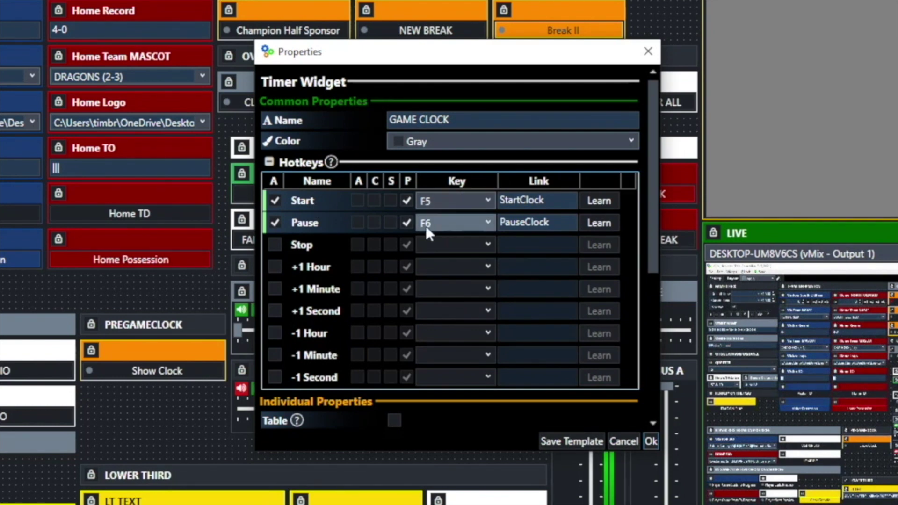
pyautogui.click(649, 53)
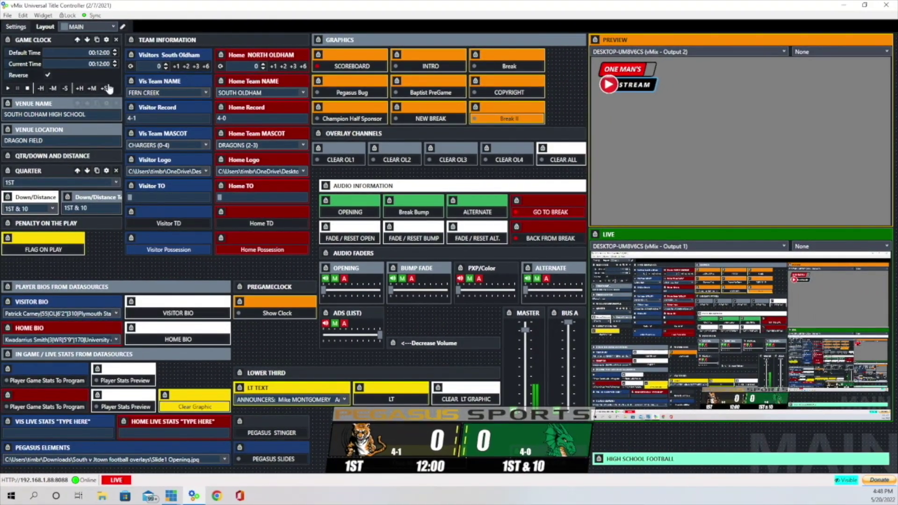
# Run the game clock again and open its current time for editing
pyautogui.click(8, 89)
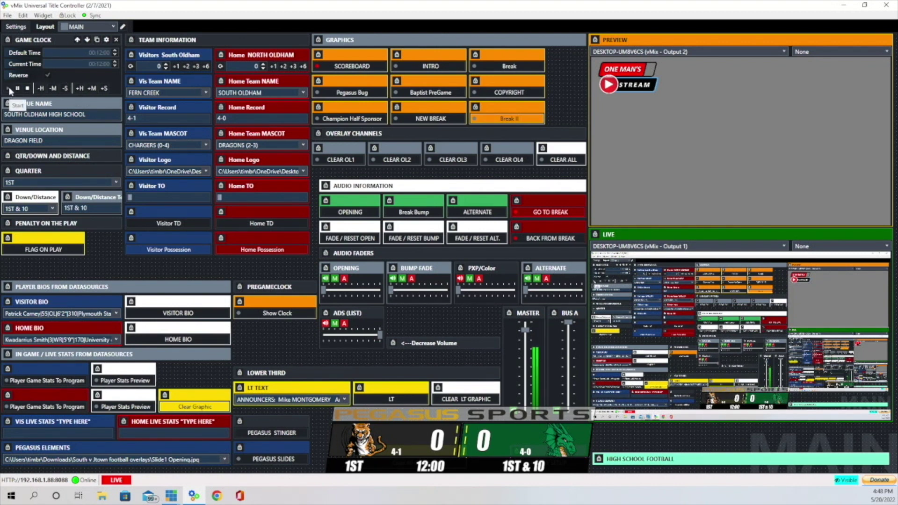
pyautogui.click(100, 64)
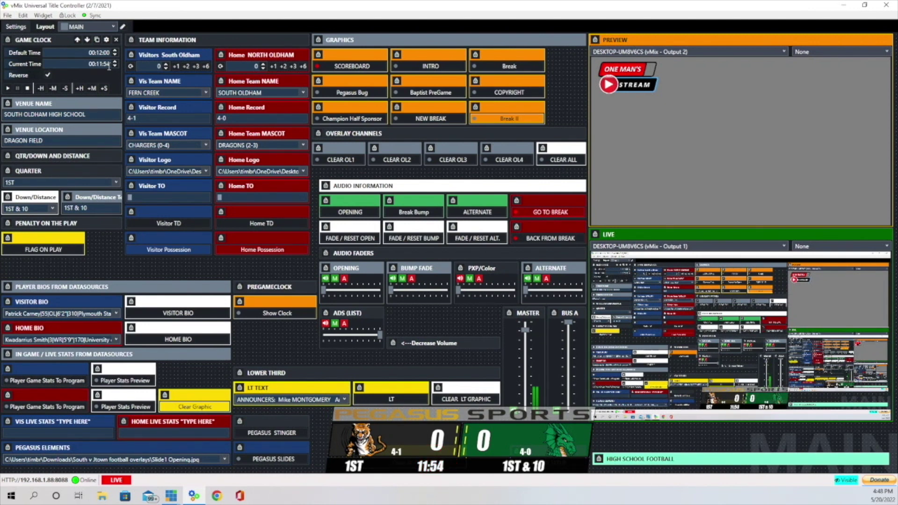
# Set the game clock's current time to 00:11:04 and display the INTRO graphic
pyautogui.press('Return')
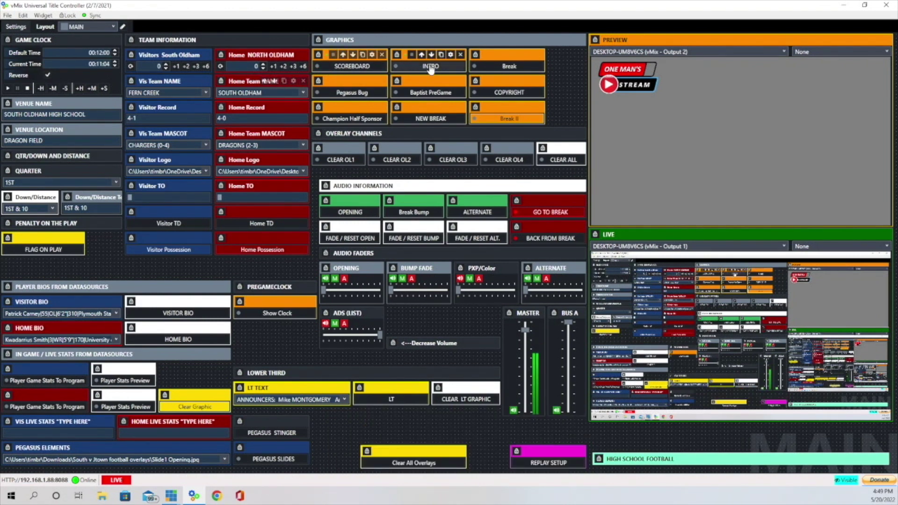
pyautogui.click(430, 66)
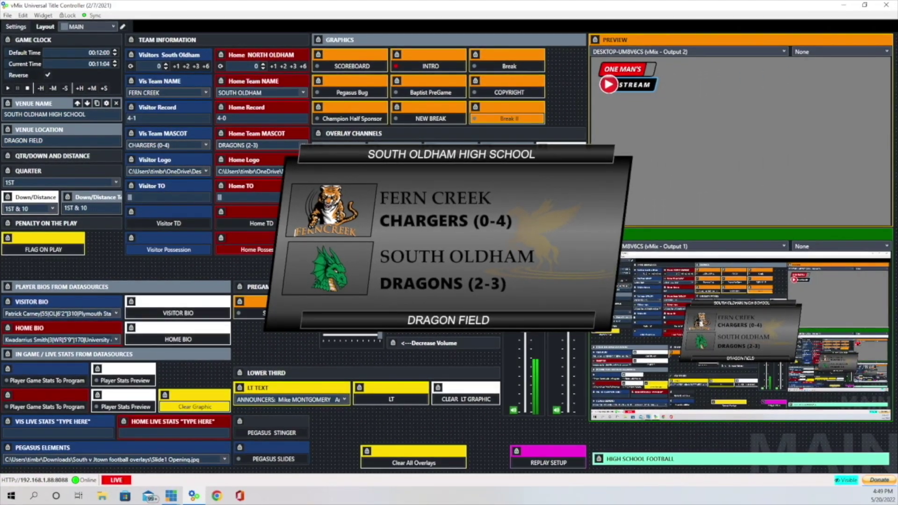
pyautogui.click(444, 153)
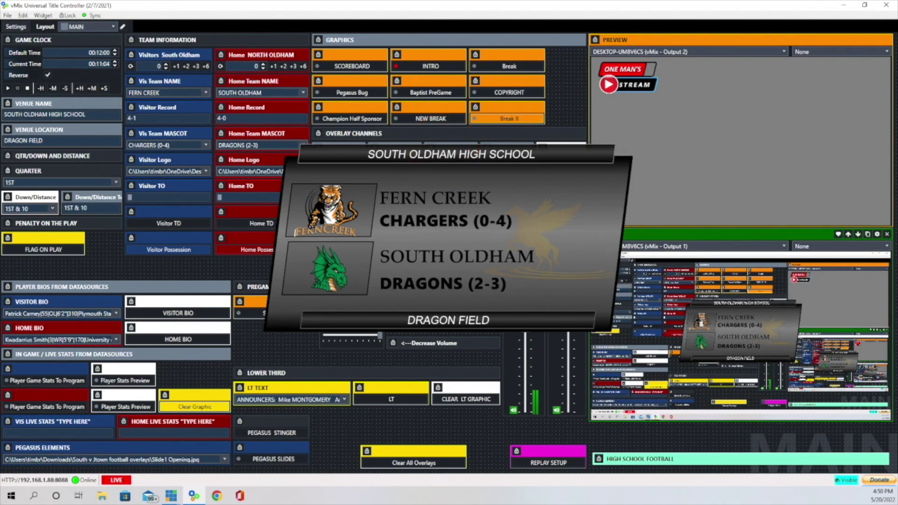
# Delete SCHOOL from the venue name and re-enter it to read SOUTH OLDHAM HIGH SCHOOL
pyautogui.click(103, 115)
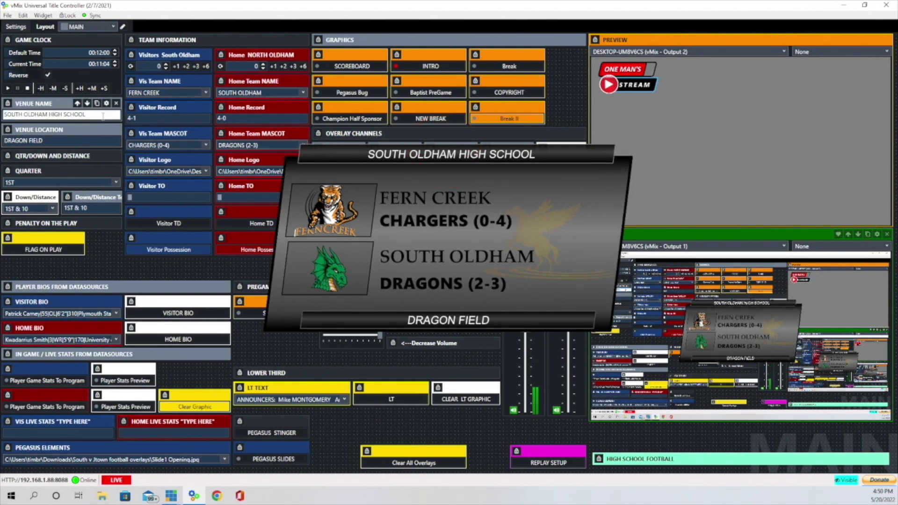
pyautogui.press('BackSpace')
pyautogui.press('BackSpace')
pyautogui.press('BackSpace')
pyautogui.press('BackSpace')
pyautogui.press('BackSpace')
pyautogui.press('BackSpace')
pyautogui.press('BackSpace')
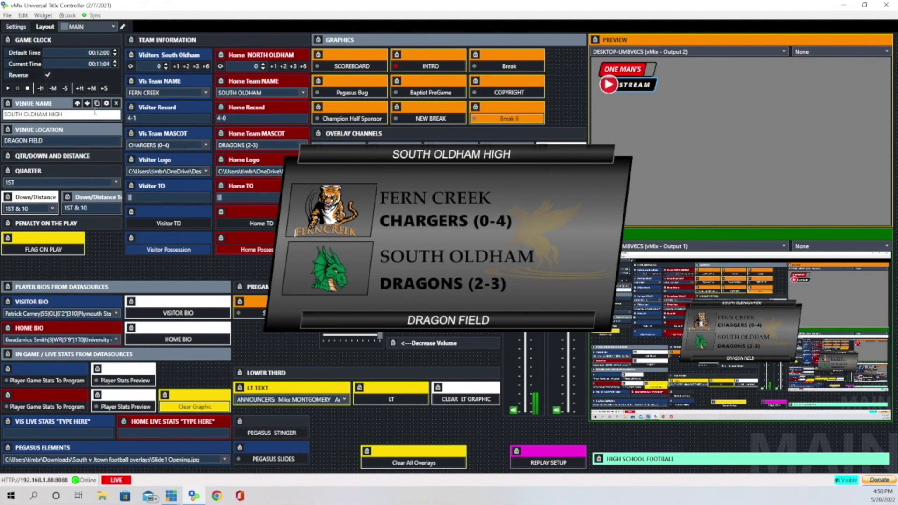
pyautogui.write('SCHOOL')
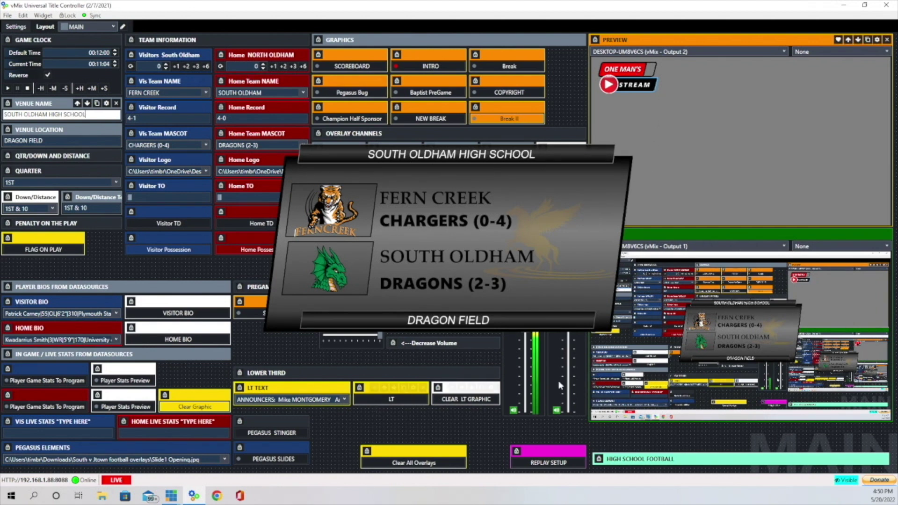
pyautogui.click(450, 327)
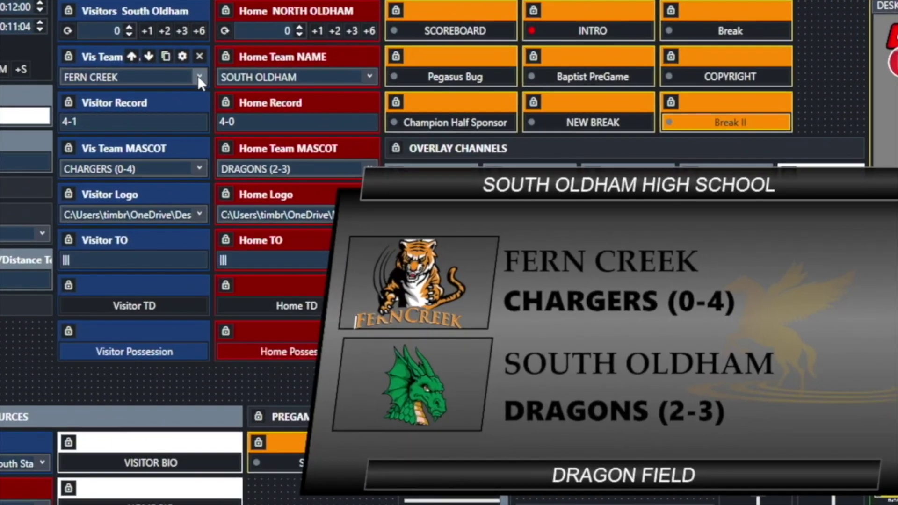
# Switch the visiting team's name to TEAM 1 and back to FERN CREEK
pyautogui.click(197, 75)
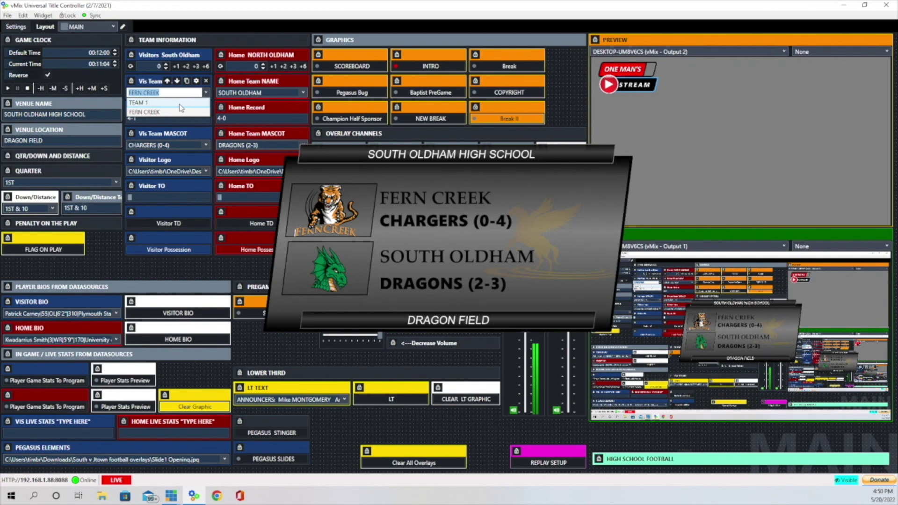
pyautogui.click(179, 104)
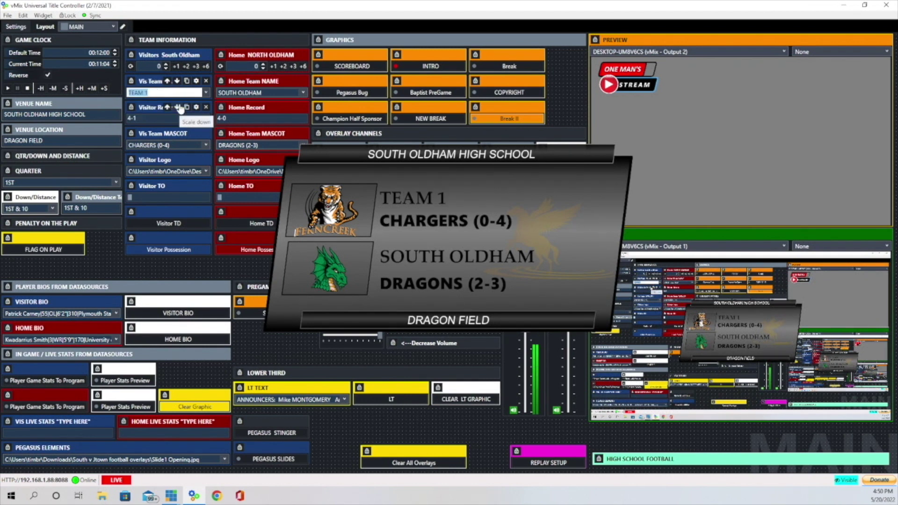
pyautogui.click(206, 92)
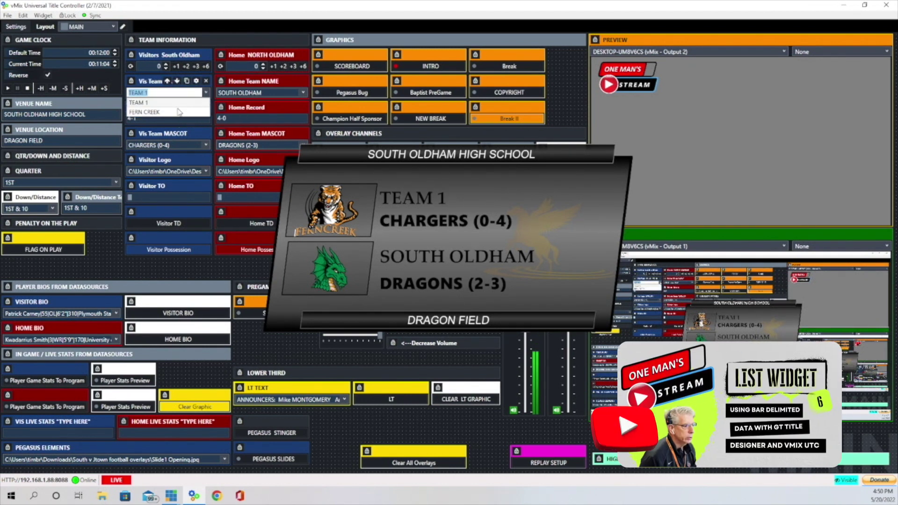
pyautogui.click(179, 112)
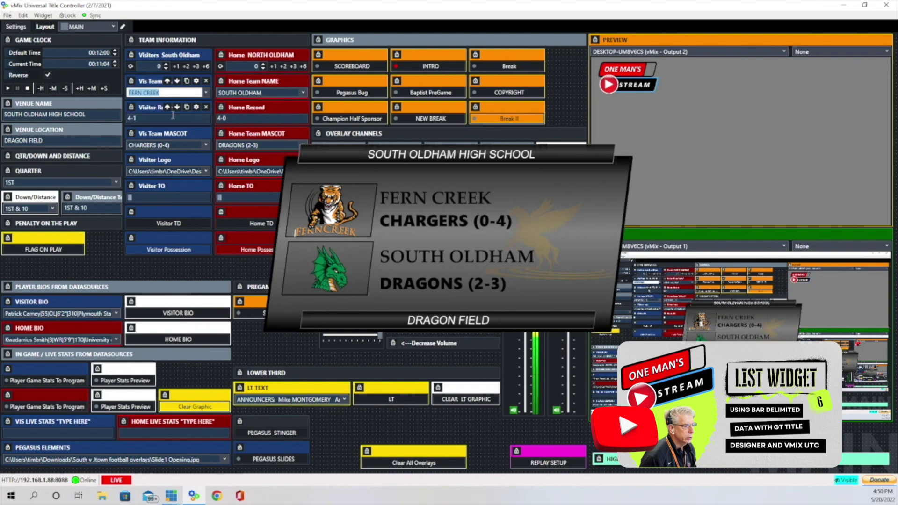
# Switch the home team's name to TEAM 2 and back to SOUTH OLDHAM
pyautogui.click(303, 92)
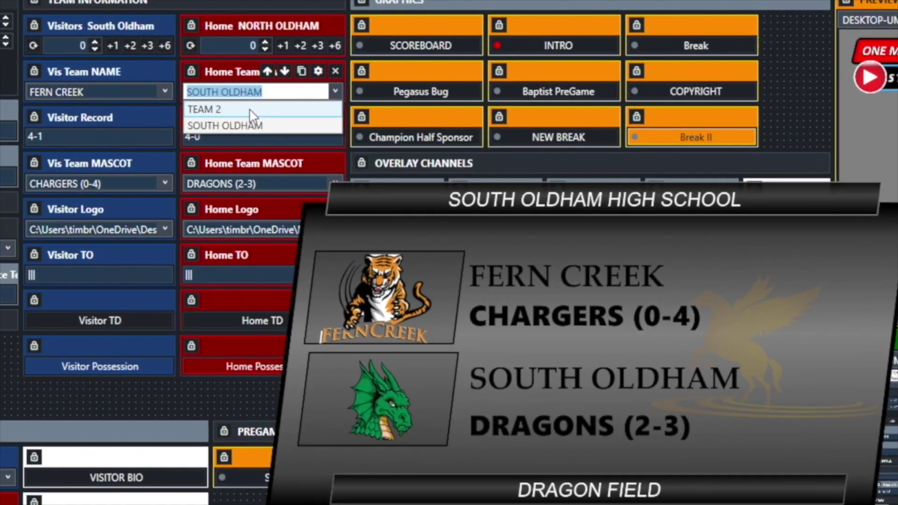
pyautogui.click(251, 111)
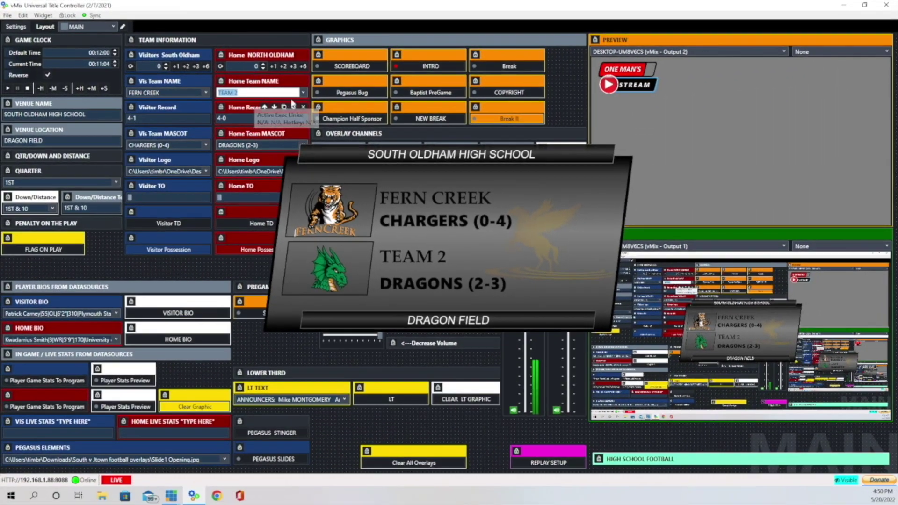
pyautogui.click(303, 93)
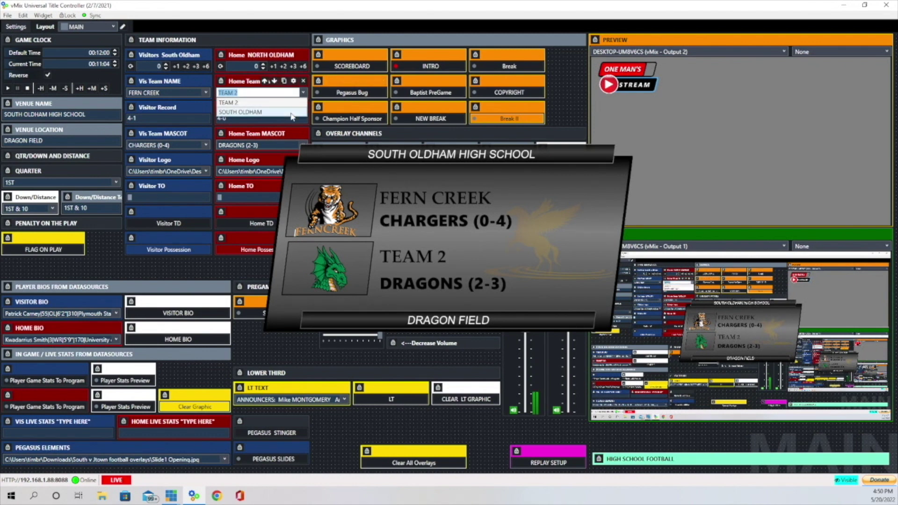
pyautogui.click(290, 113)
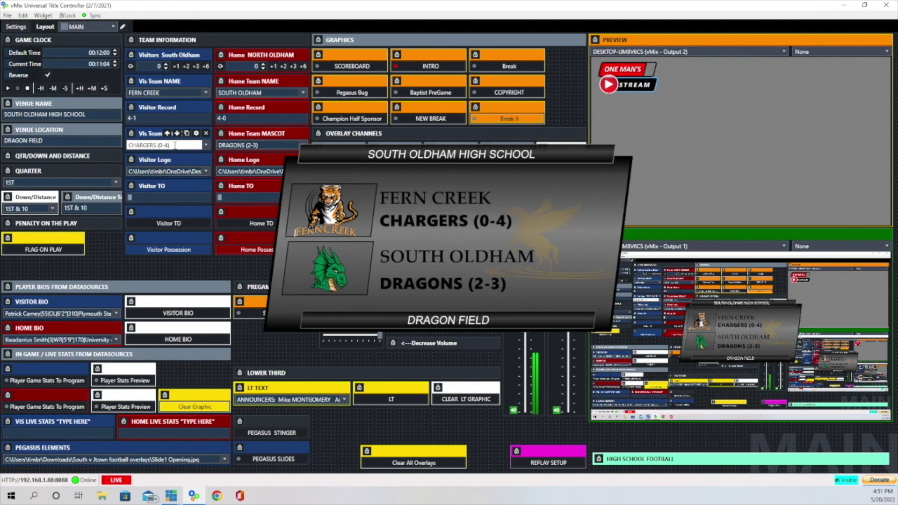
# Erase the record after CHARGERS in the visiting team's mascot text and re-enter it as (0-4)
pyautogui.press('BackSpace')
pyautogui.press('BackSpace')
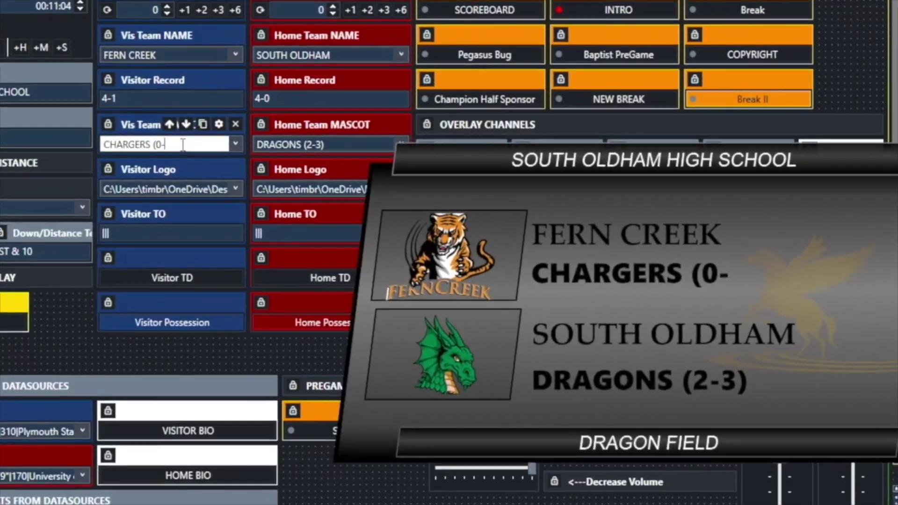
pyautogui.press('BackSpace')
pyautogui.press('BackSpace')
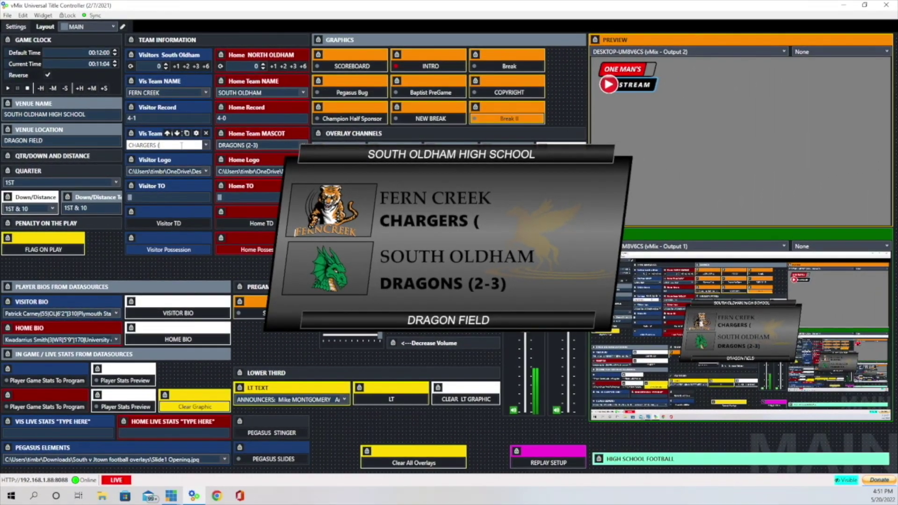
pyautogui.write('0-4')
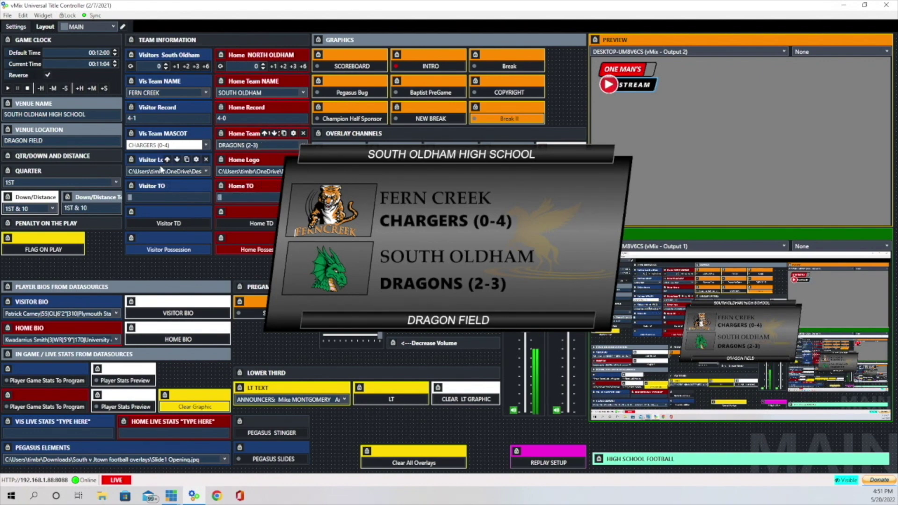
# Examine the Visitor Logo widget's title mappings and its list of logo image files
pyautogui.click(196, 159)
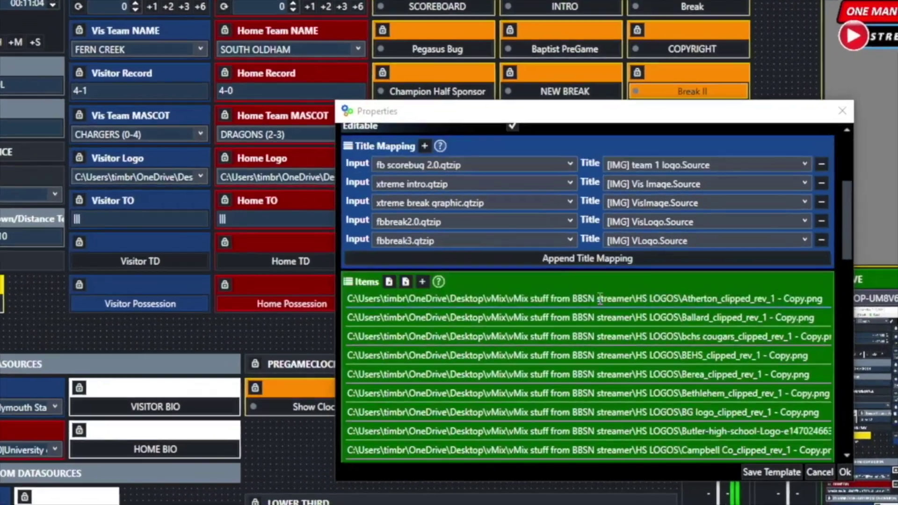
pyautogui.scroll(-3, 601, 299)
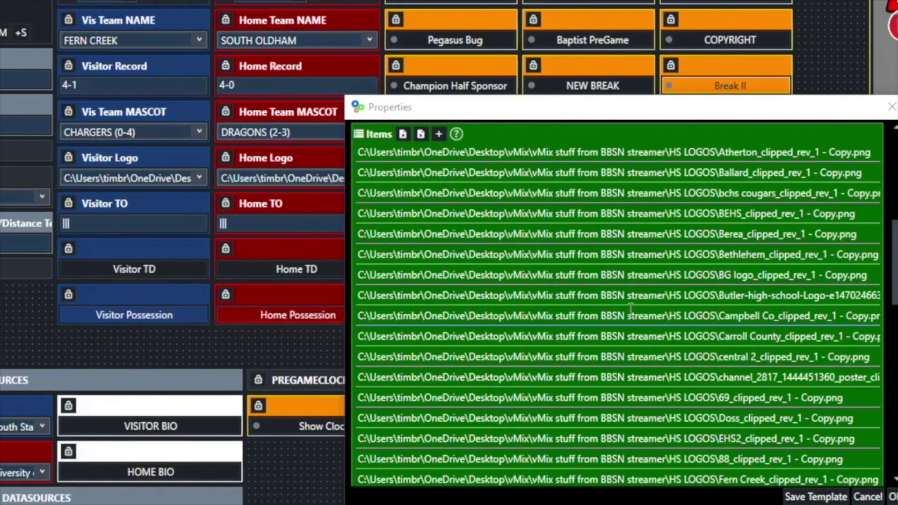
pyautogui.scroll(-5, 631, 310)
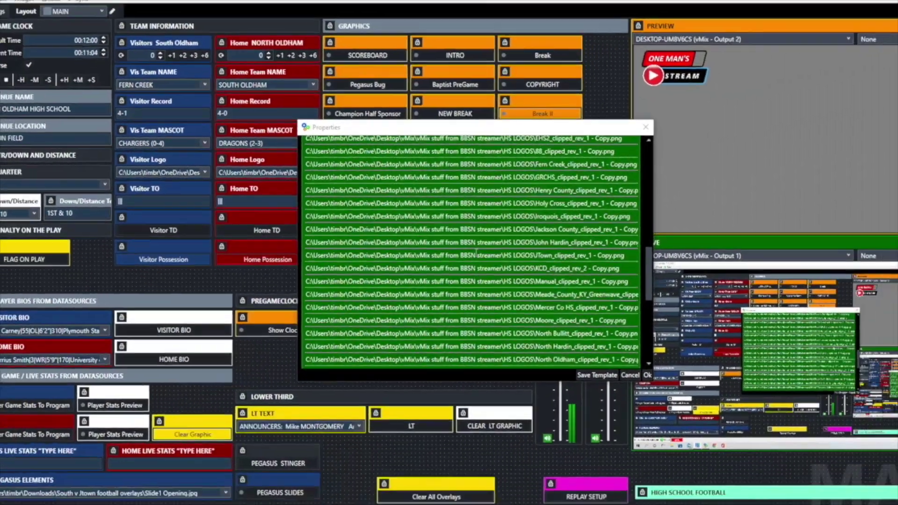
pyautogui.scroll(-8, 477, 253)
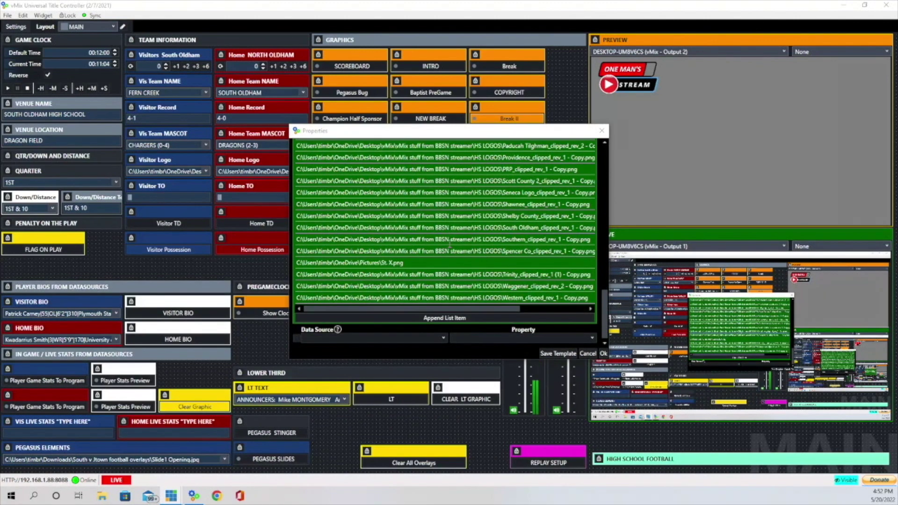
pyautogui.scroll(15, 450, 244)
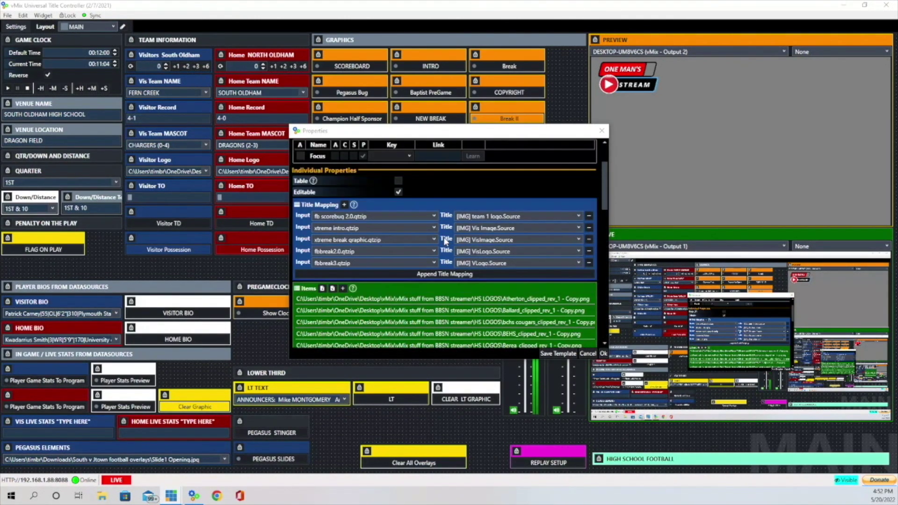
pyautogui.scroll(2, 444, 237)
pyautogui.scroll(-1, 443, 237)
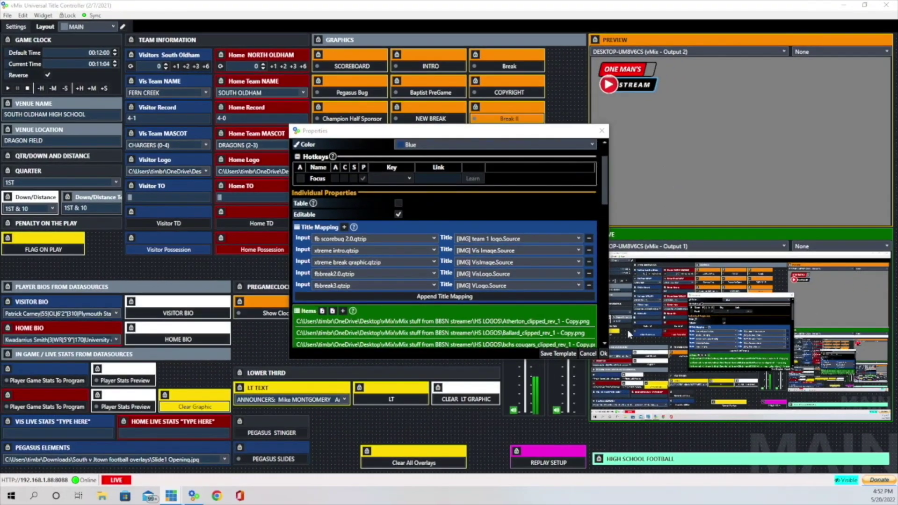
pyautogui.click(604, 355)
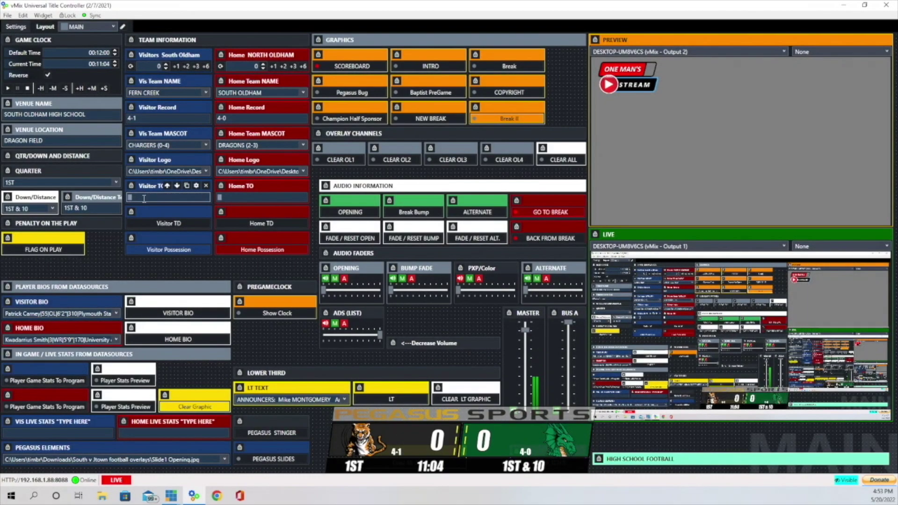
# Record two touchdowns for the visiting team and one for the home team on the scoreboard
pyautogui.click(140, 198)
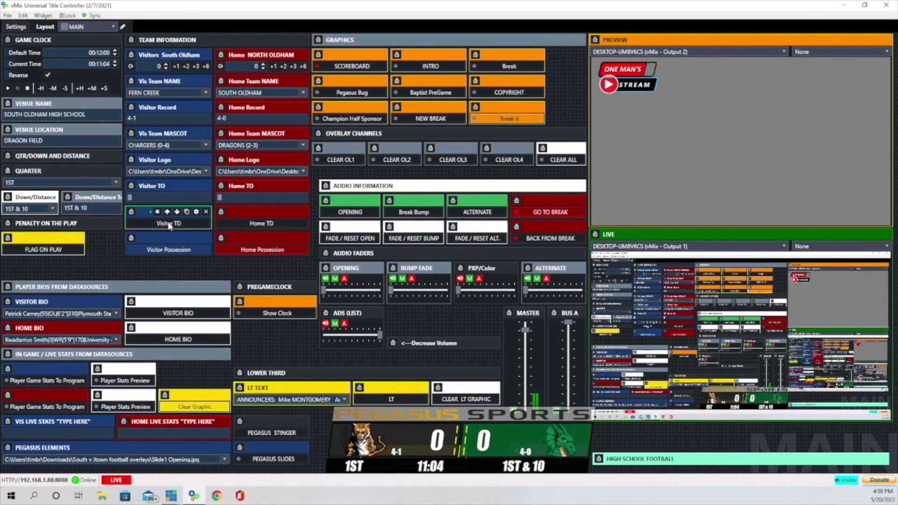
pyautogui.click(168, 224)
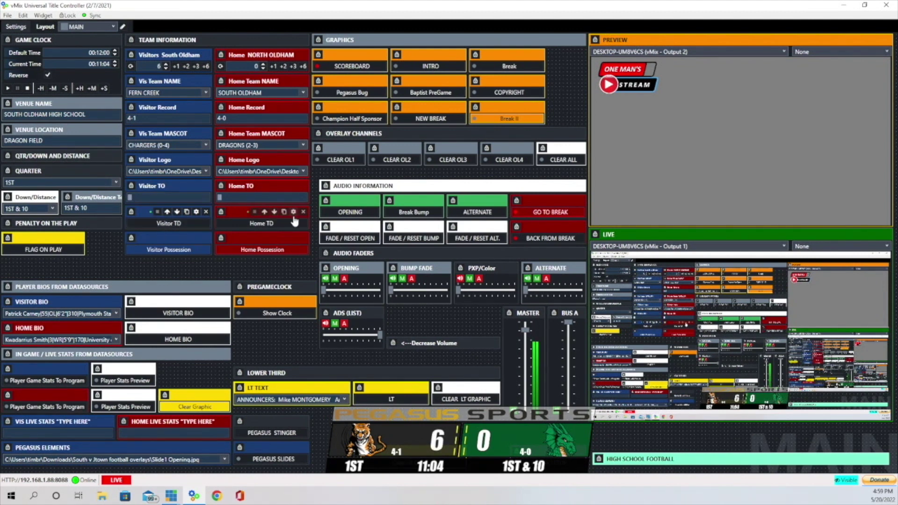
pyautogui.click(171, 228)
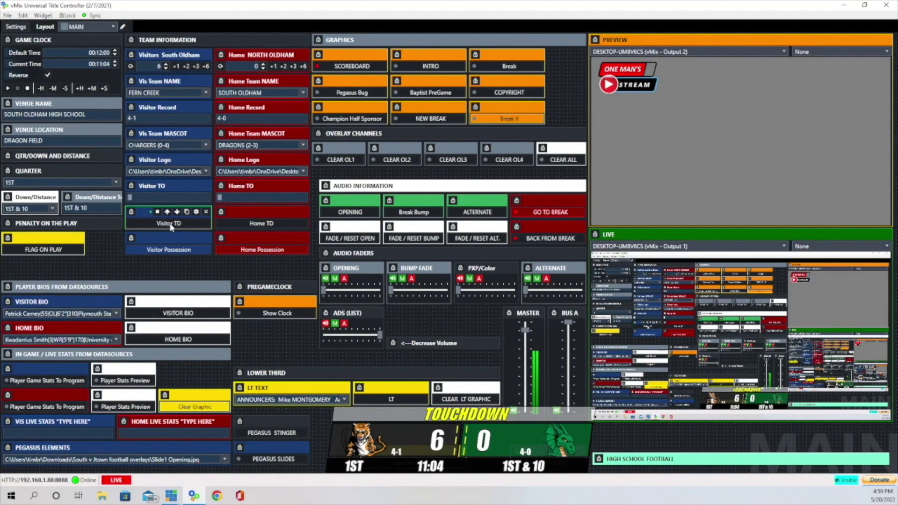
pyautogui.click(171, 226)
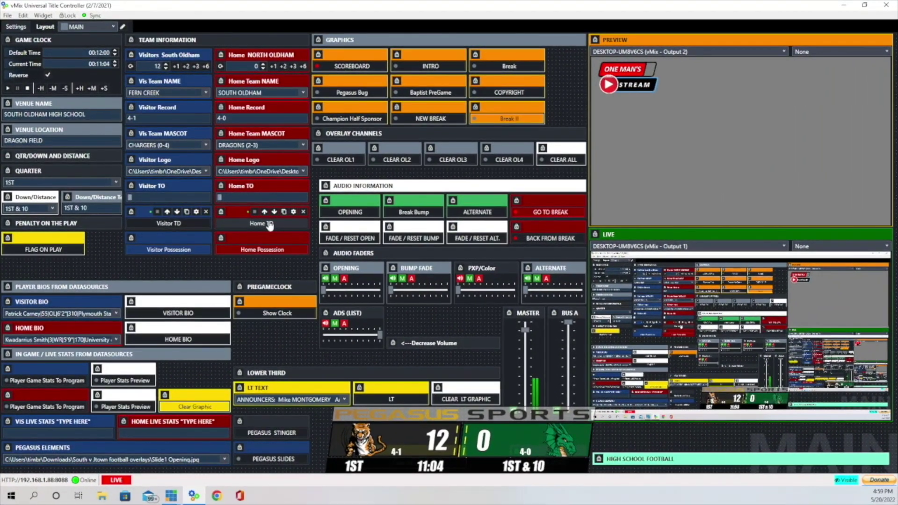
pyautogui.click(261, 218)
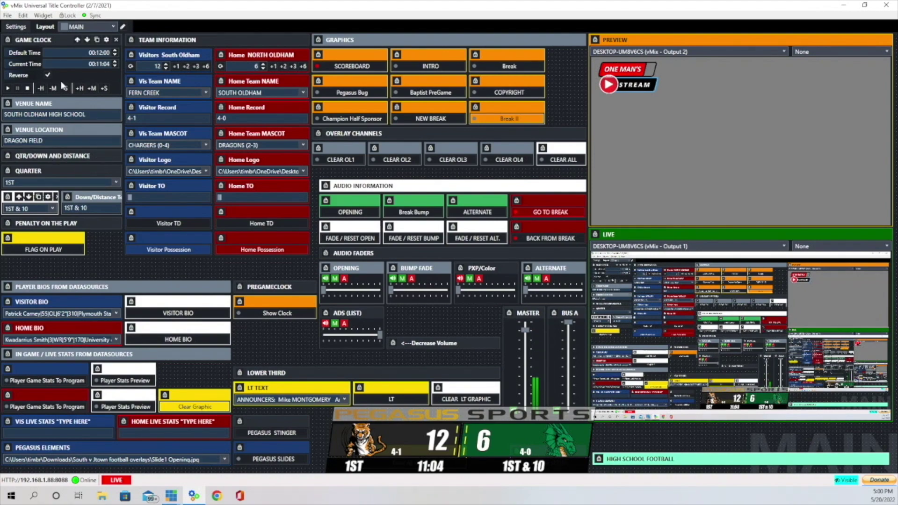
# Cycle the scoreboard's quarter through 2ND, HALF and FINAL, and return it to 1ST
pyautogui.click(116, 185)
pyautogui.click(29, 208)
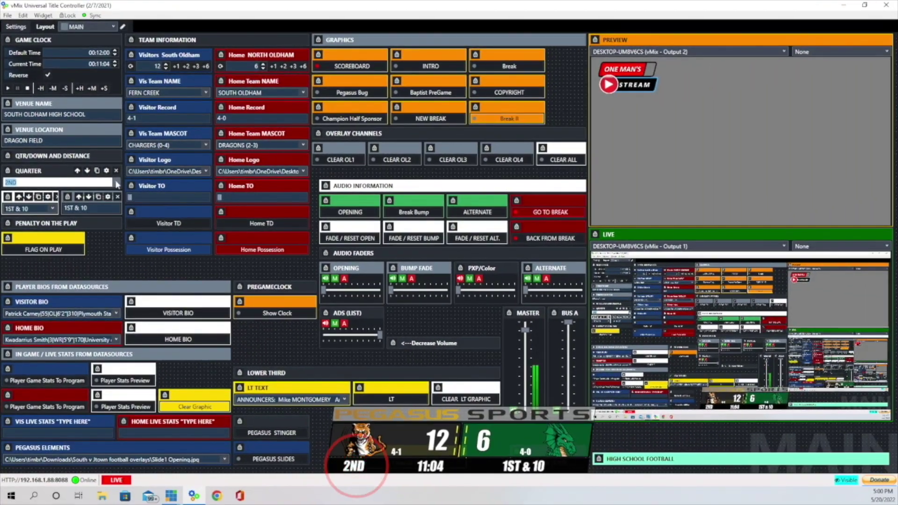
pyautogui.click(124, 179)
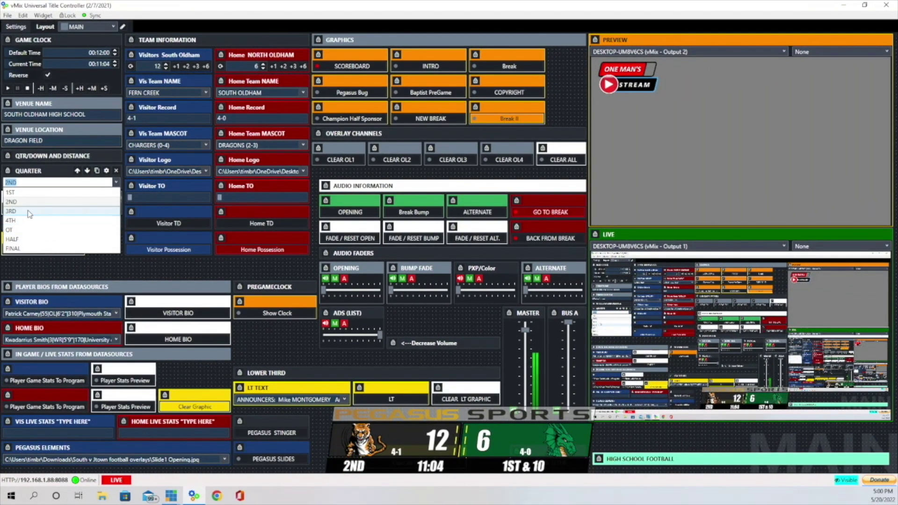
pyautogui.click(28, 240)
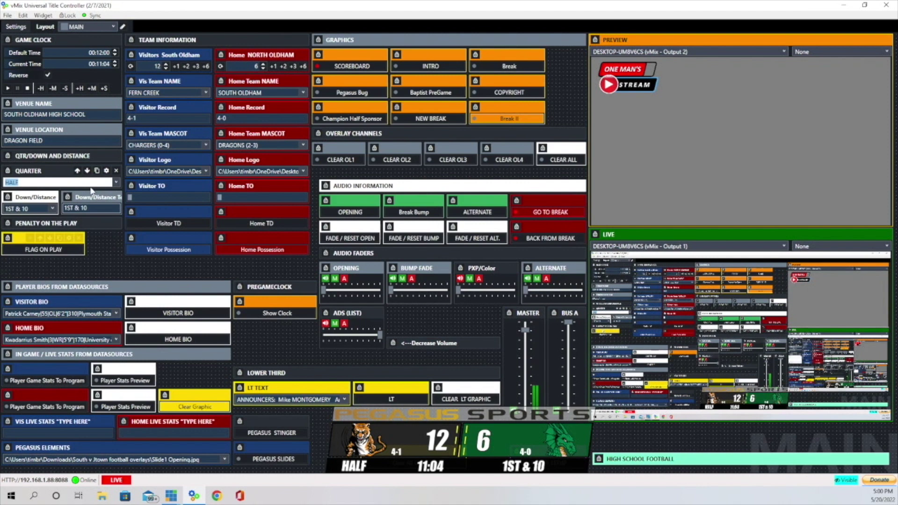
pyautogui.click(117, 183)
pyautogui.click(15, 249)
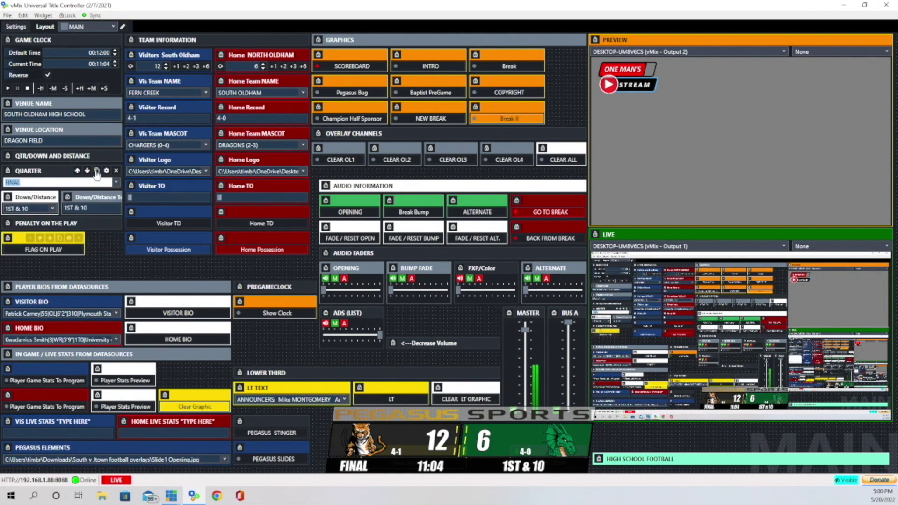
pyautogui.click(117, 182)
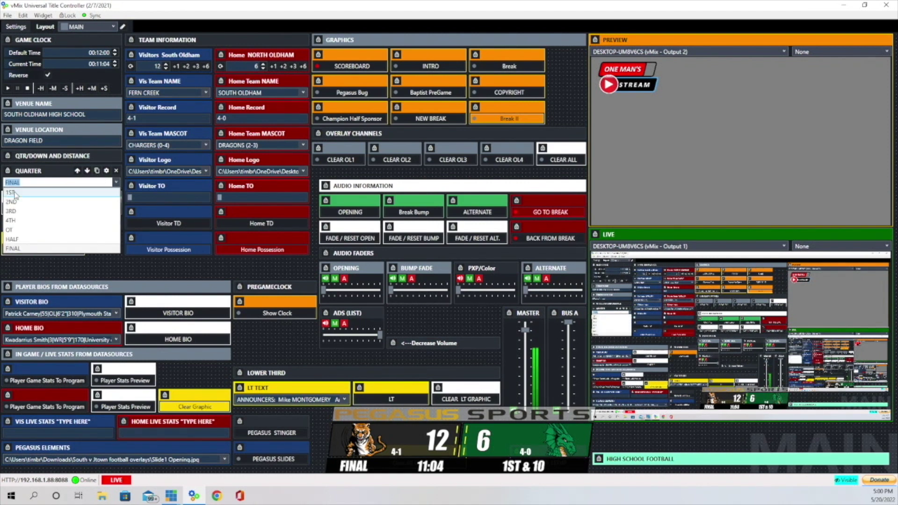
pyautogui.click(15, 197)
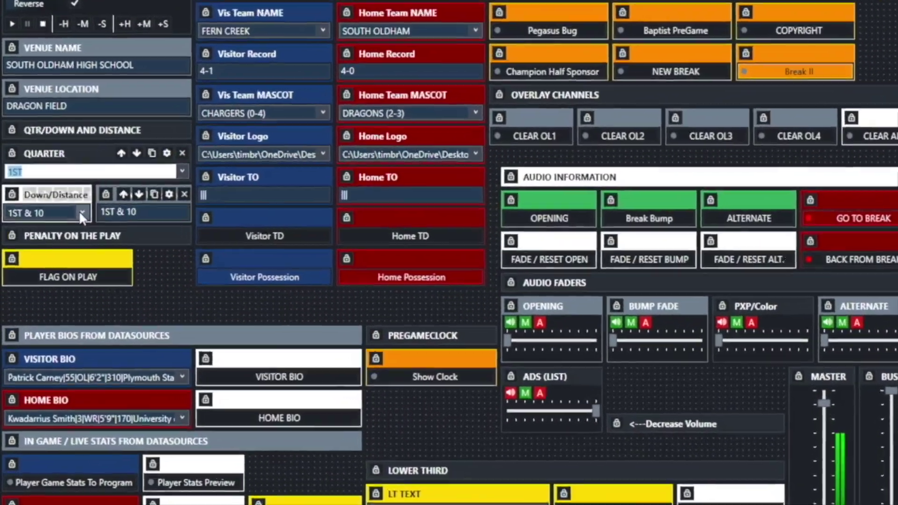
# Choose the open-ended 1st & entry for down and distance and complete it as 1st & 25
pyautogui.click(82, 212)
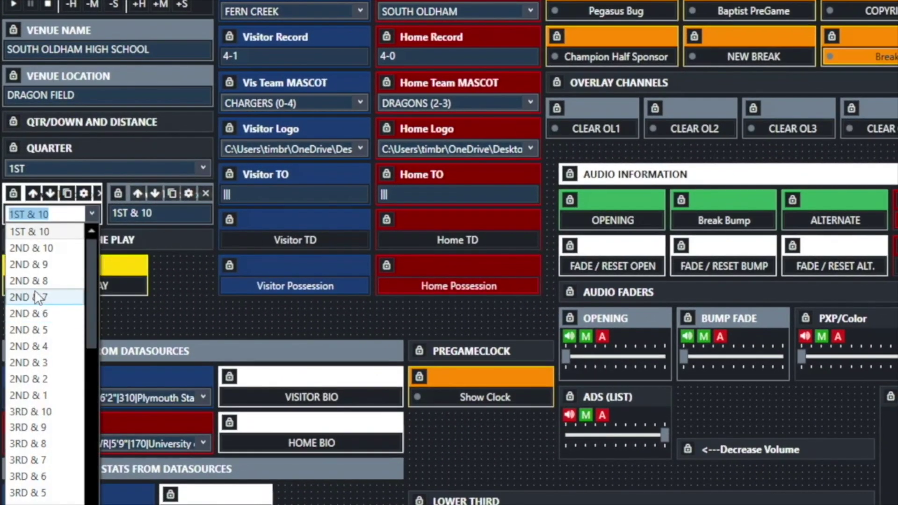
pyautogui.scroll(-8, 39, 298)
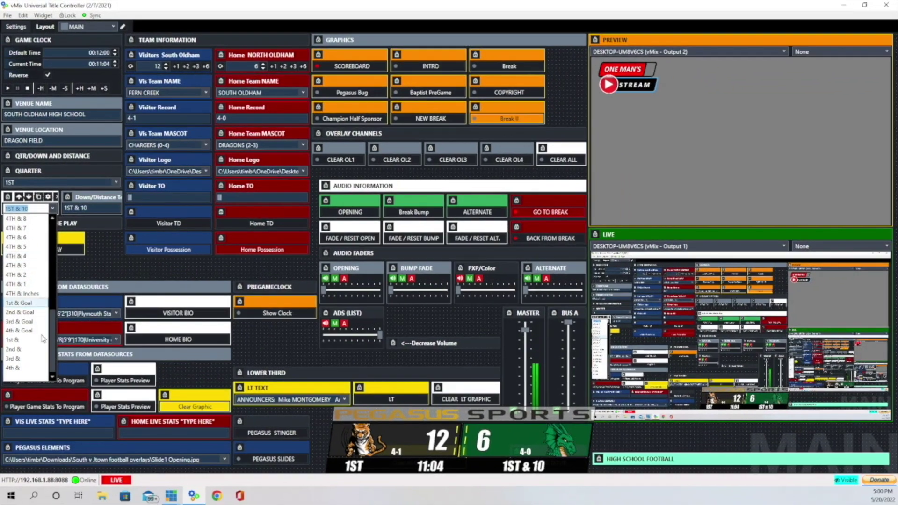
pyautogui.click(23, 341)
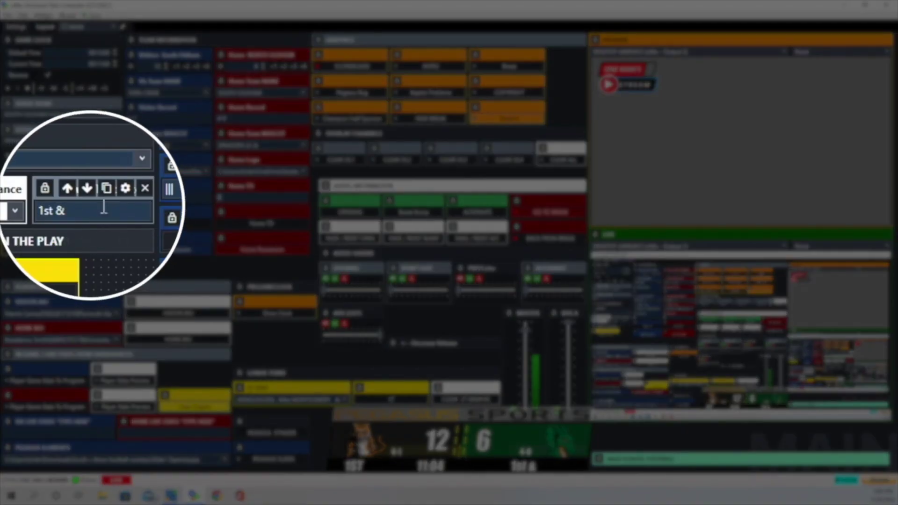
pyautogui.click(96, 213)
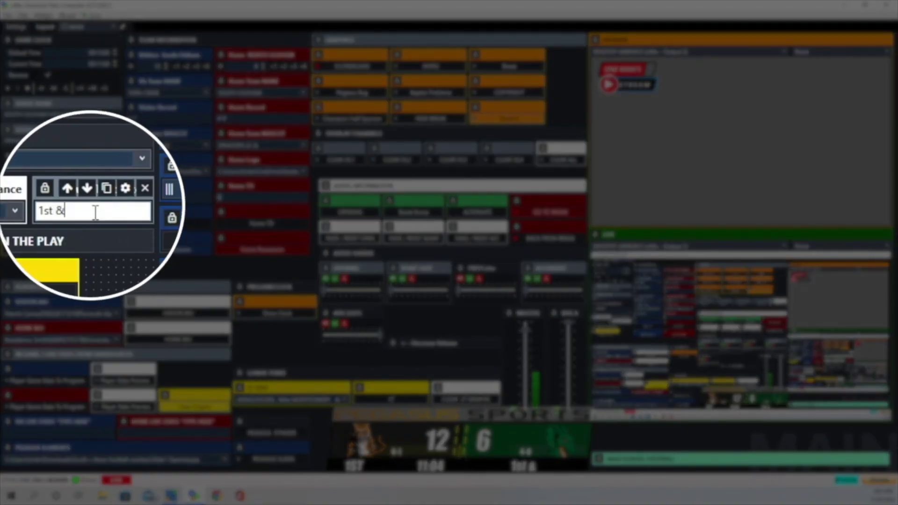
pyautogui.write('25')
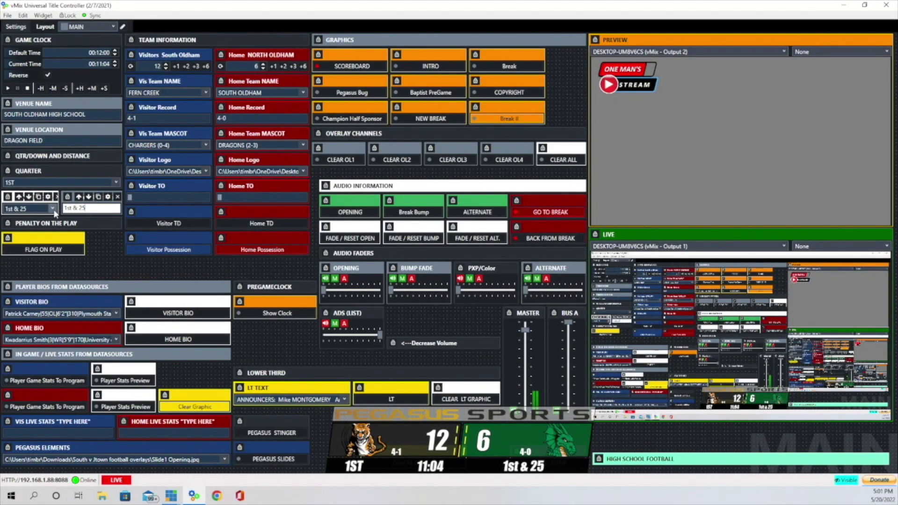
# Choose the open-ended 2nd & entry for down and distance and complete it as 2nd & 35
pyautogui.click(53, 208)
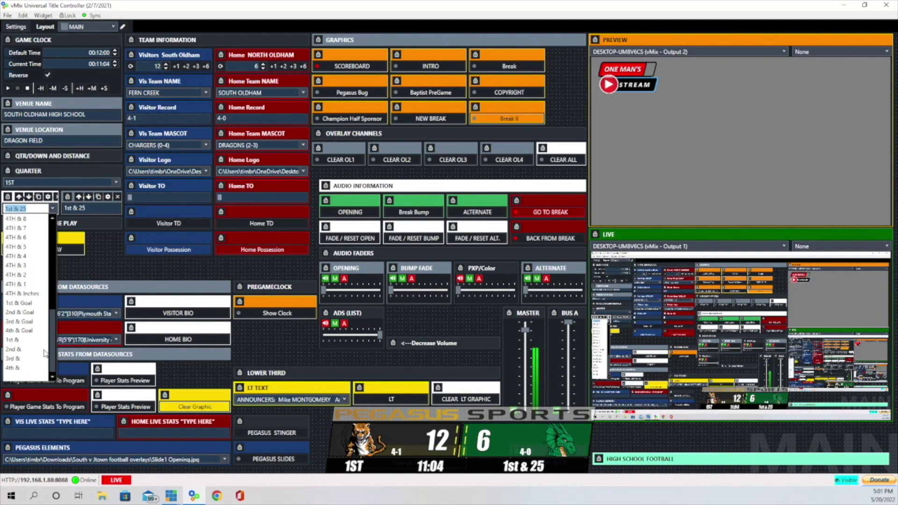
pyautogui.click(45, 350)
pyautogui.click(96, 210)
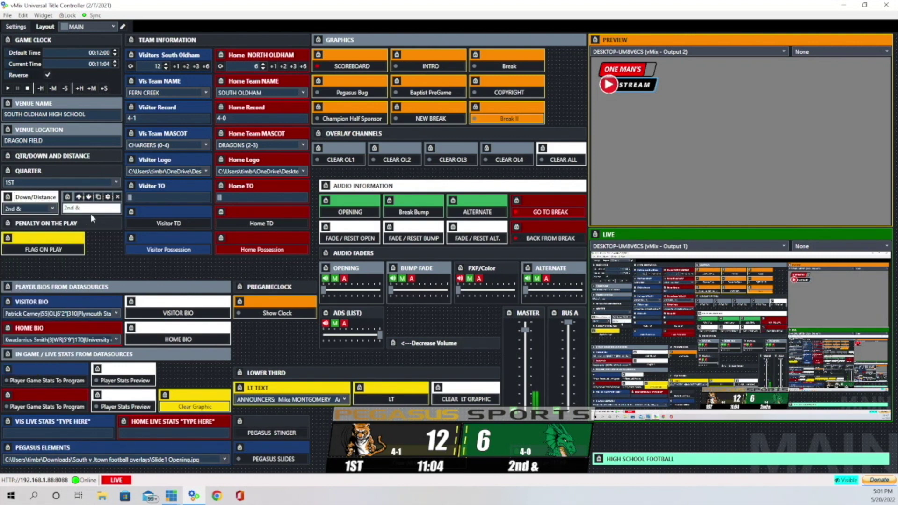
pyautogui.write('35')
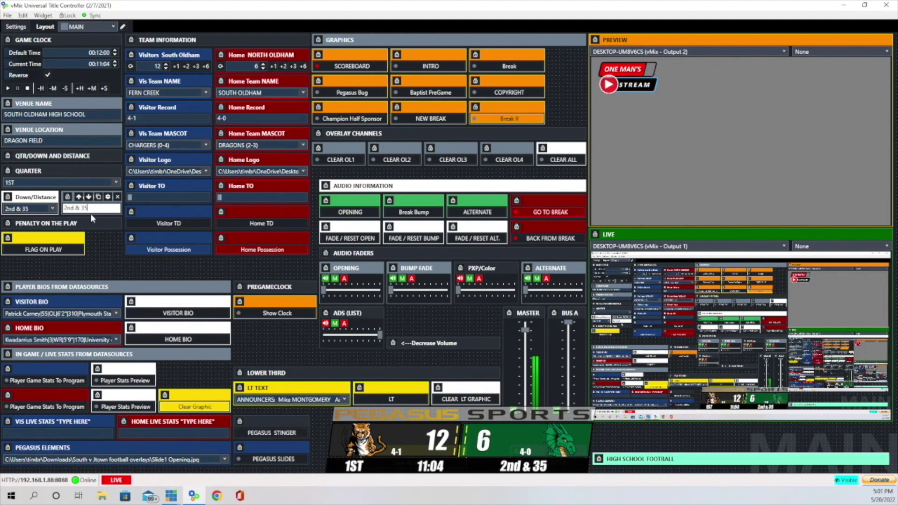
# Set the down and distance to the preset 2ND & 10 and clear the penalty flag from the scoreboard
pyautogui.scroll(-1, 53, 209)
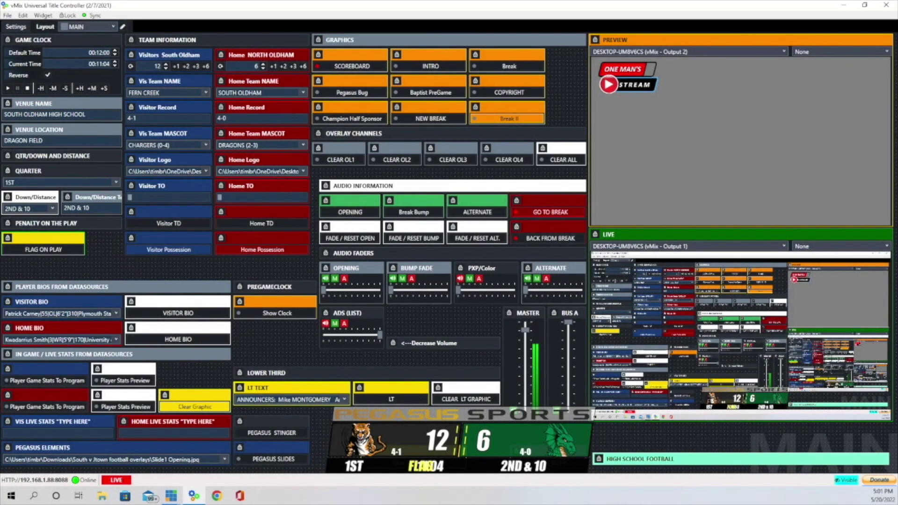
pyautogui.click(424, 470)
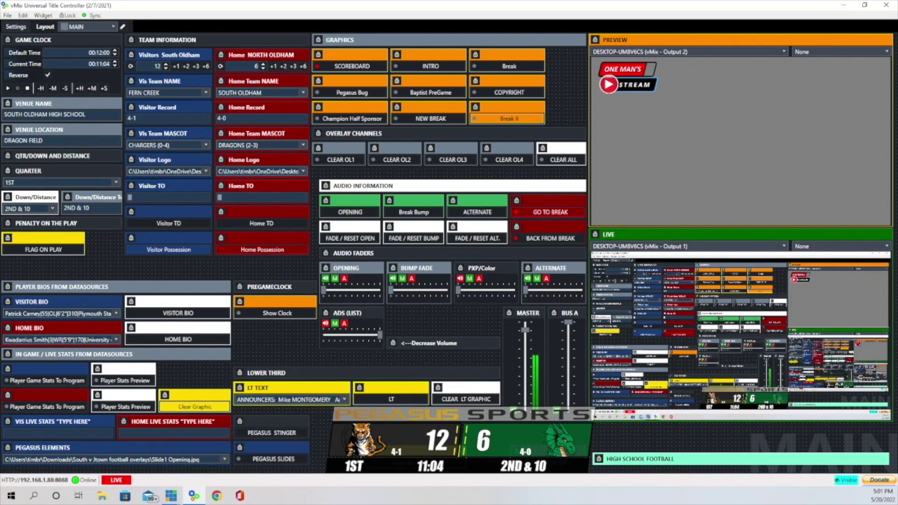
# Take the scoreboard off air and try out the Intro, Break and New Break graphics
pyautogui.click(352, 67)
pyautogui.click(431, 67)
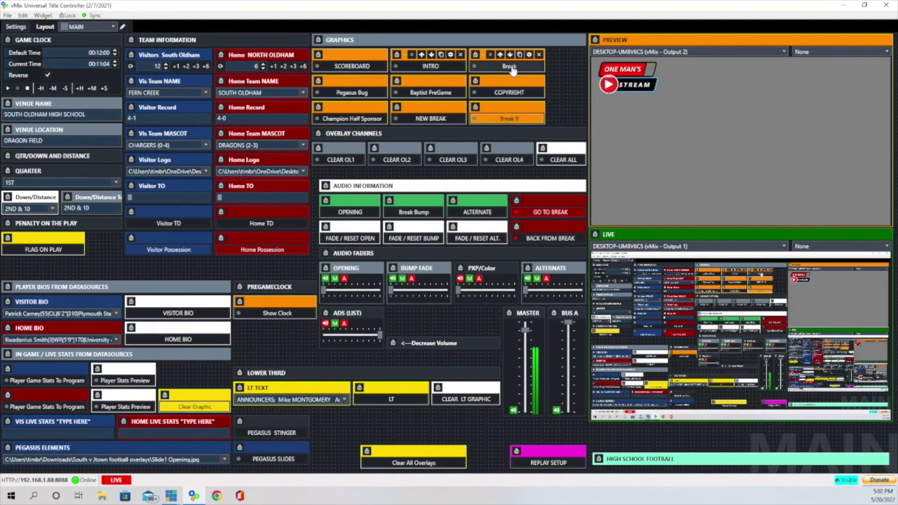
pyautogui.click(510, 66)
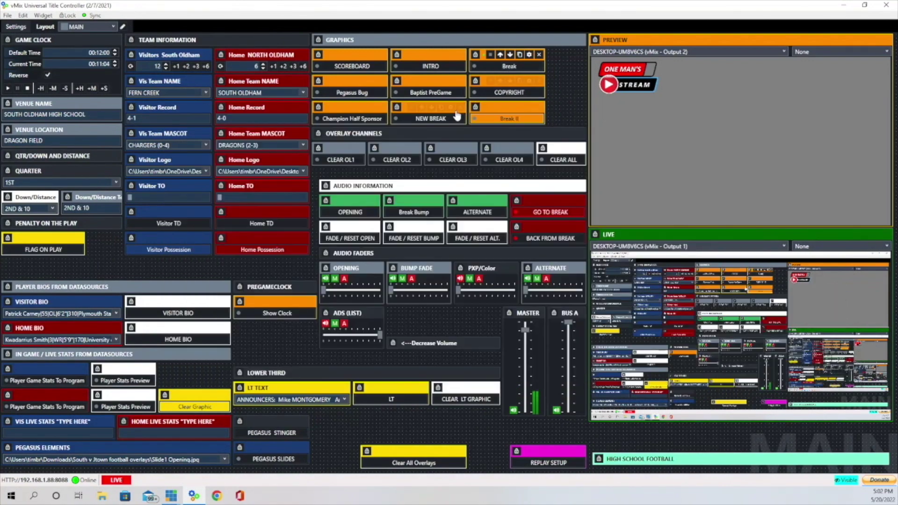
pyautogui.click(434, 121)
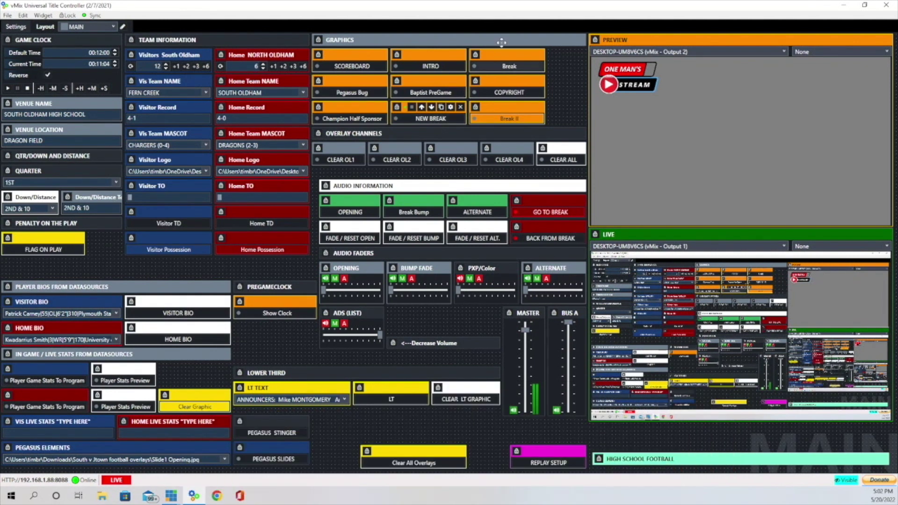
# Show and hide the Pegasus Bug, Baptist PreGame and Champion Half Sponsor graphics, and put the New Break graphic on air
pyautogui.click(345, 94)
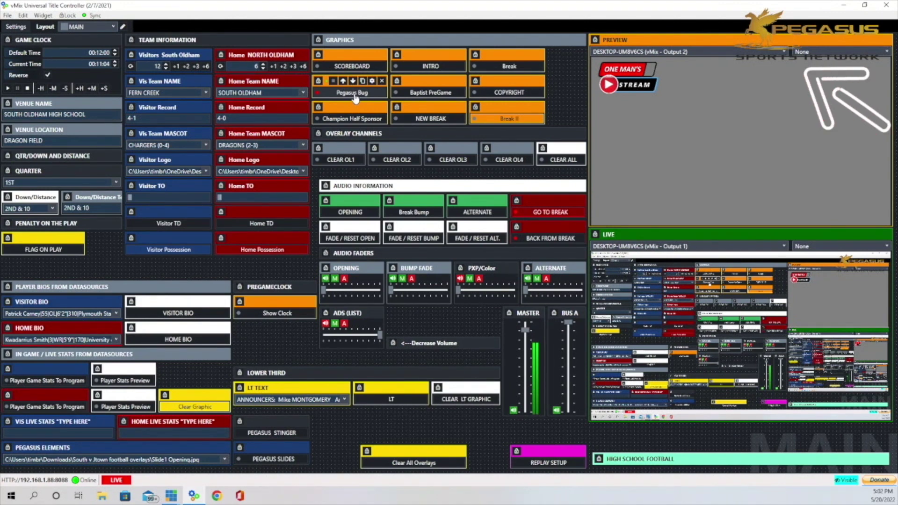
pyautogui.click(356, 95)
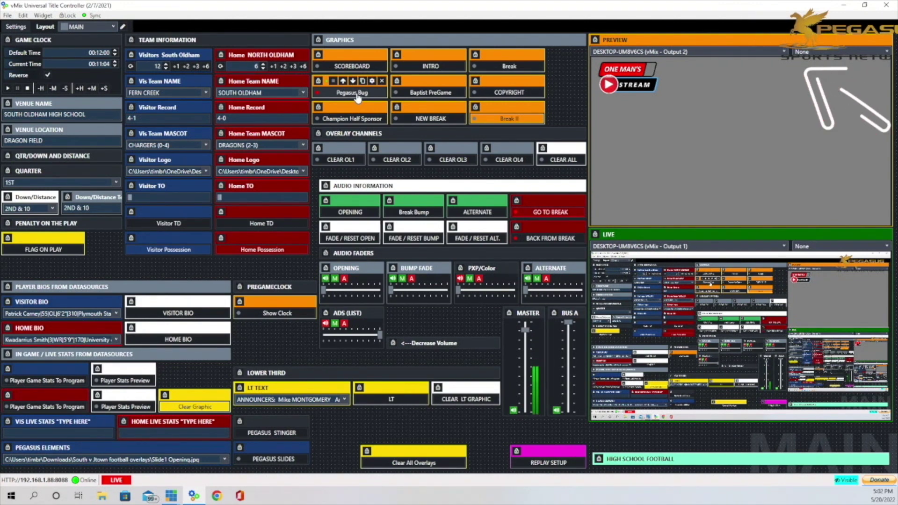
pyautogui.click(435, 95)
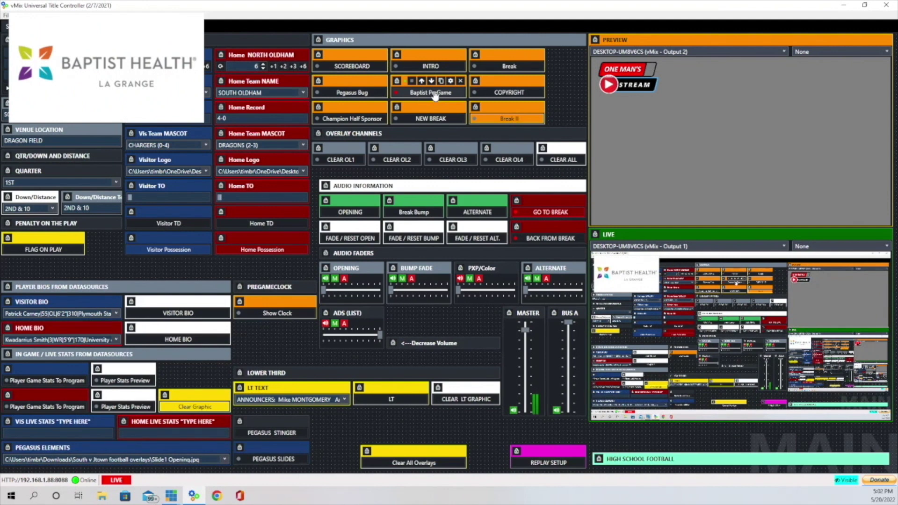
pyautogui.click(352, 121)
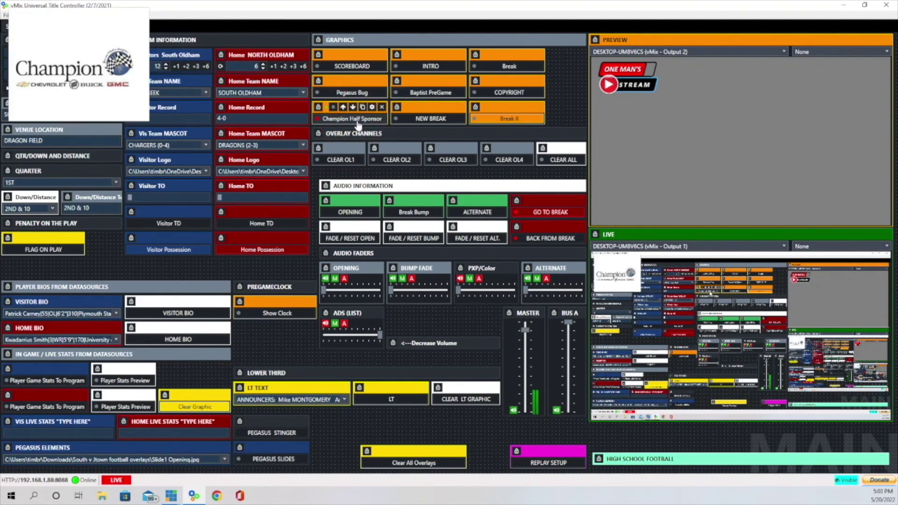
pyautogui.click(361, 121)
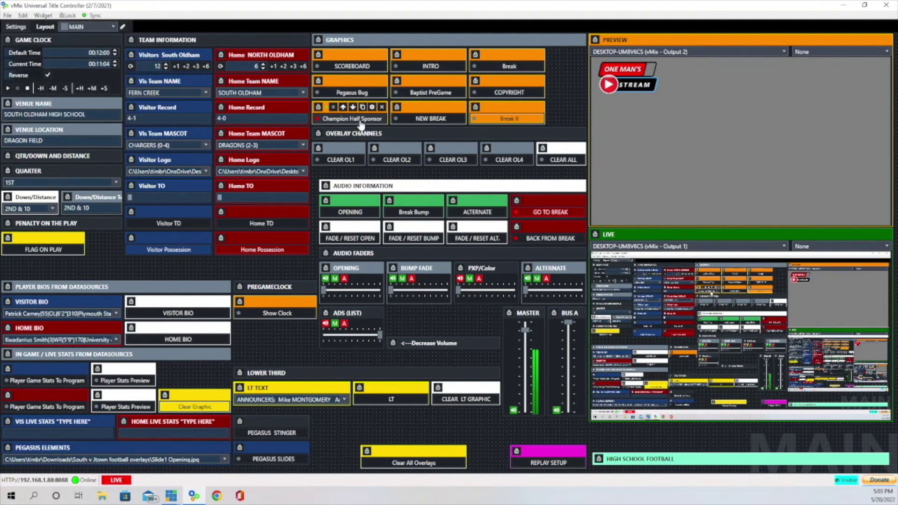
pyautogui.click(510, 120)
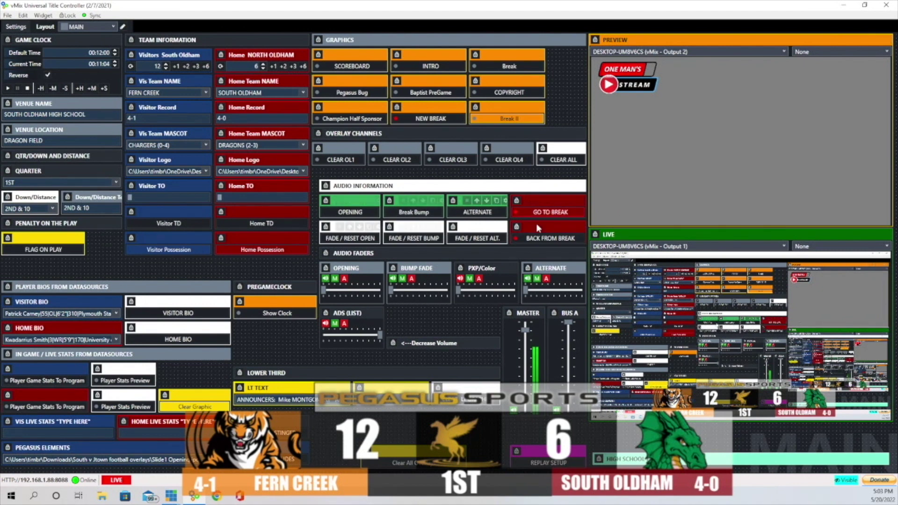
# Play and fade out the opening audio and the break bump audio one after the other
pyautogui.click(350, 212)
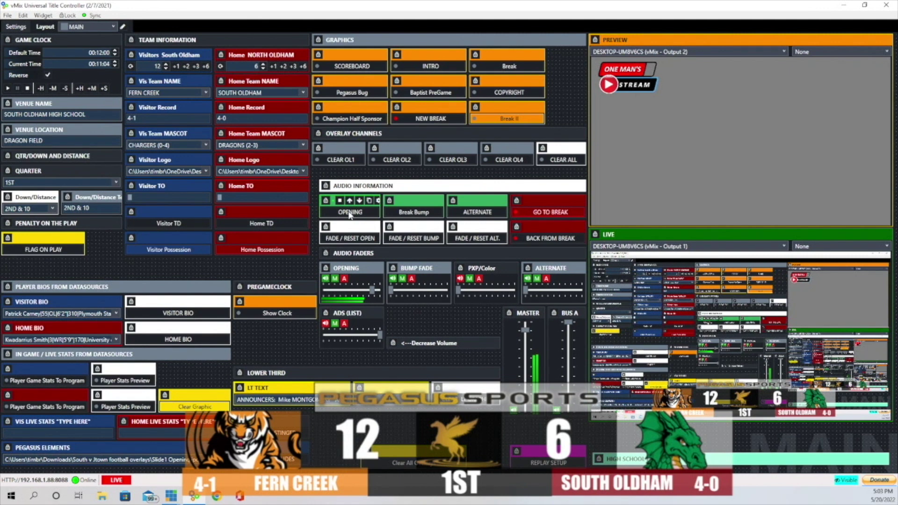
pyautogui.click(349, 240)
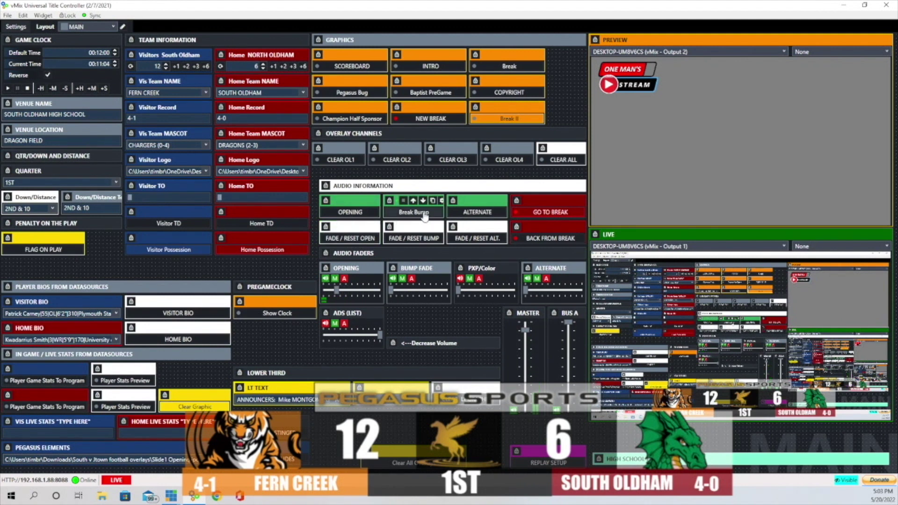
pyautogui.click(425, 215)
pyautogui.click(416, 214)
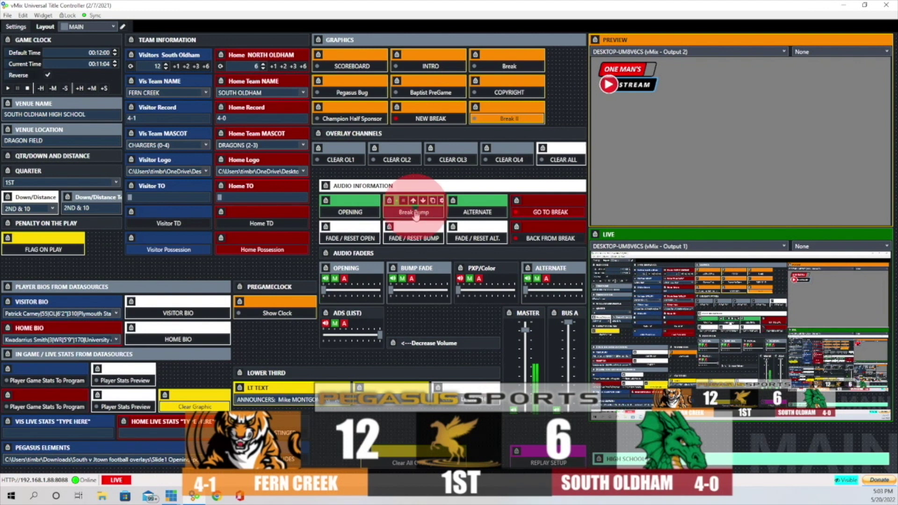
pyautogui.click(416, 216)
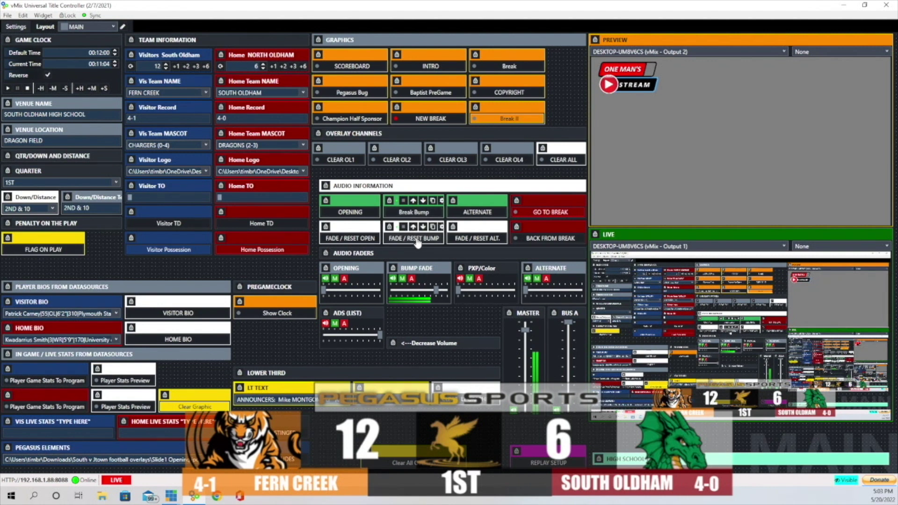
pyautogui.click(418, 241)
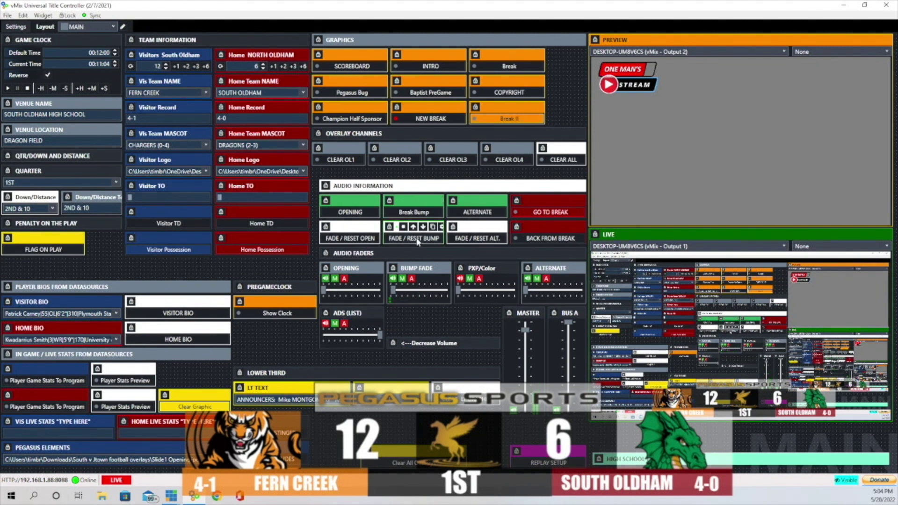
# Play the alternate audio, and fade and reset it
pyautogui.click(484, 213)
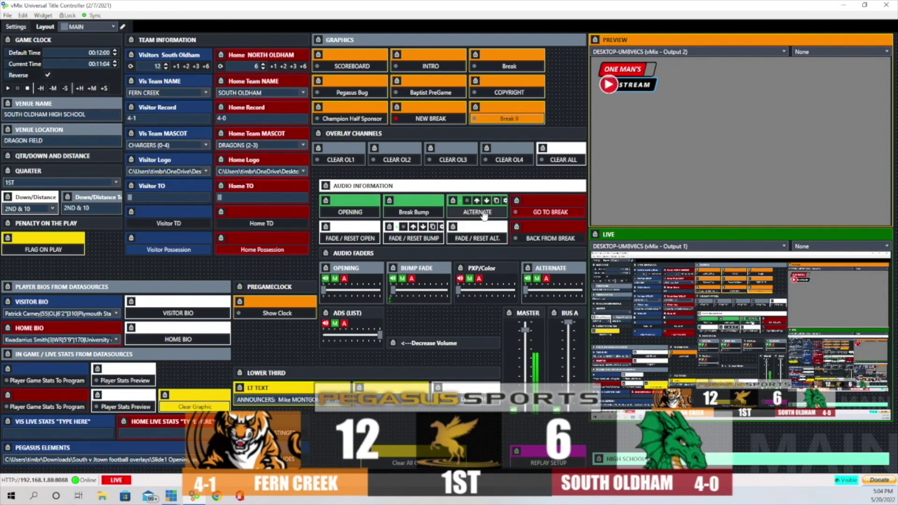
pyautogui.click(483, 213)
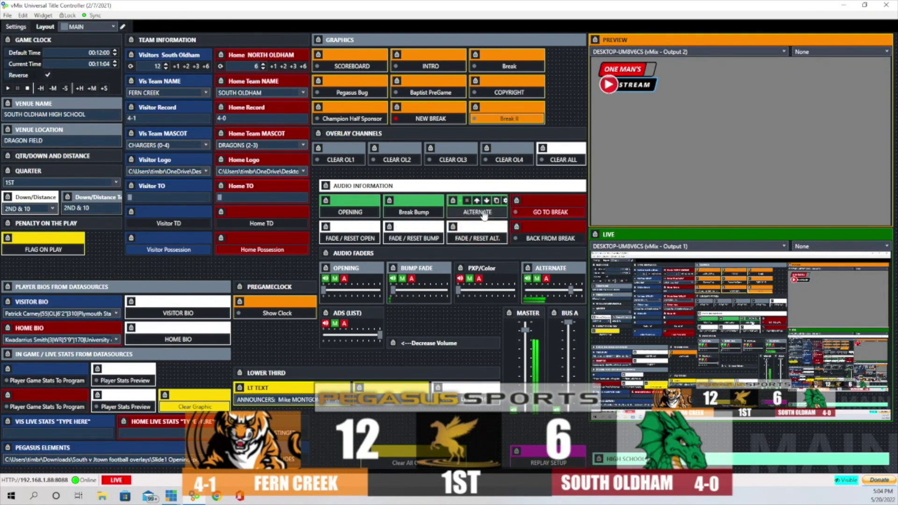
pyautogui.click(485, 241)
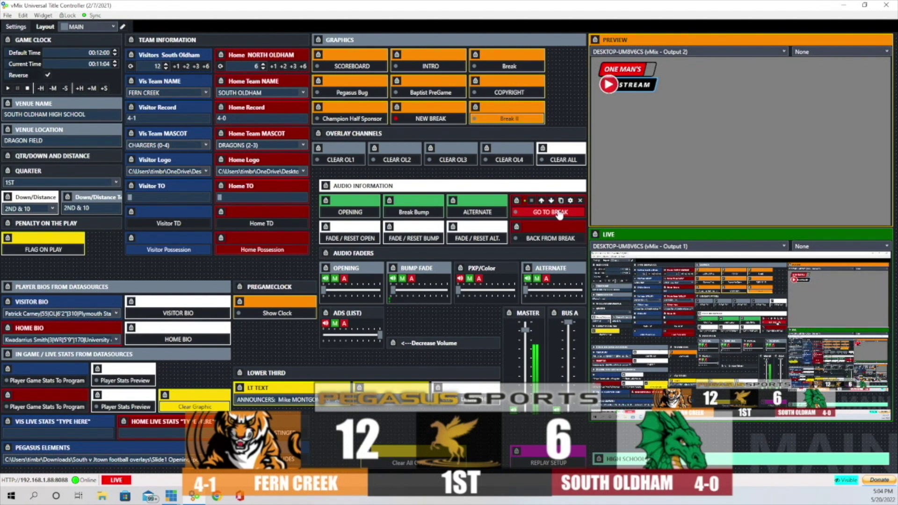
# Run the Go to Break sequence and put the scoreboard on air for it
pyautogui.click(559, 214)
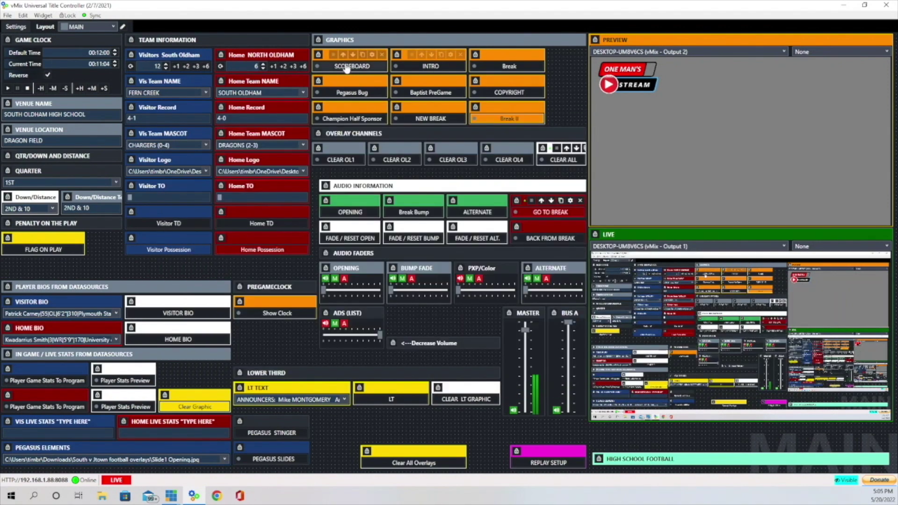
pyautogui.click(352, 69)
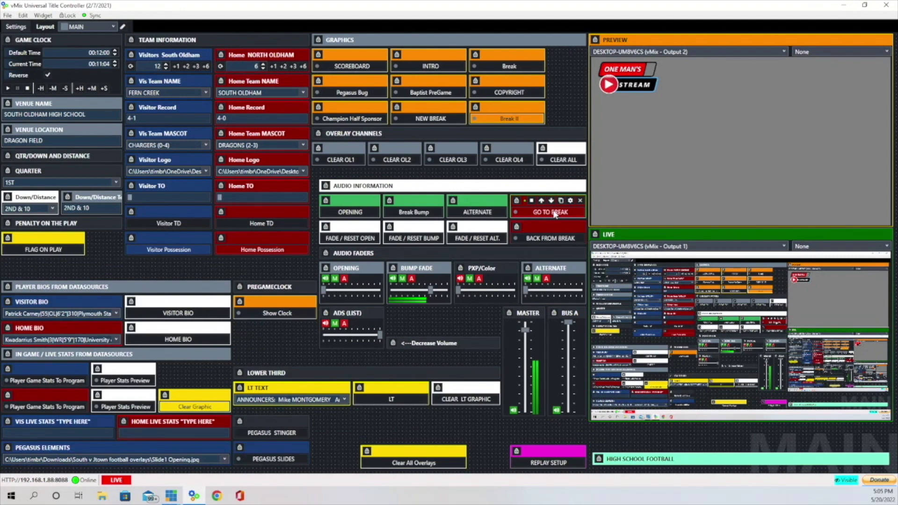
# Trigger the Go to Break sequence once more
pyautogui.click(555, 213)
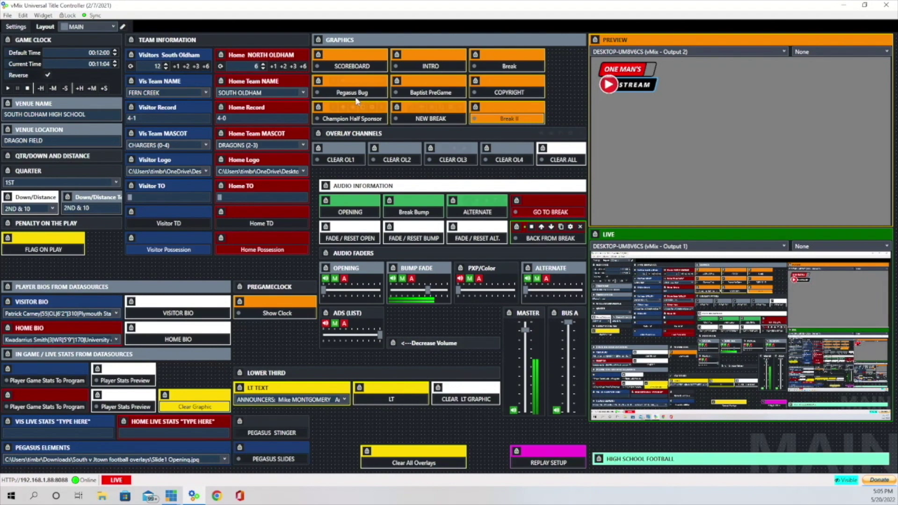
pyautogui.moveTo(371, 68)
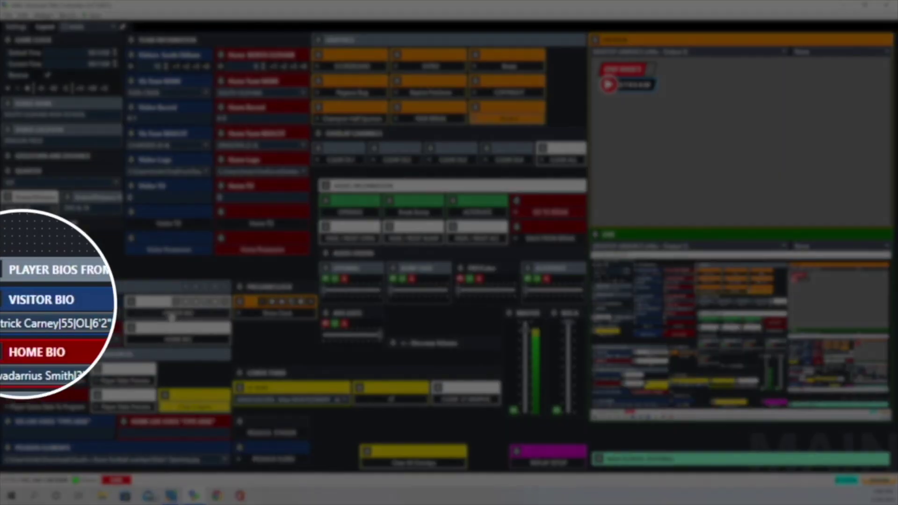
# Show the visitor player bio graphic and select the number 25 defensive lineman from Presentation College as the visitor bio
pyautogui.click(180, 314)
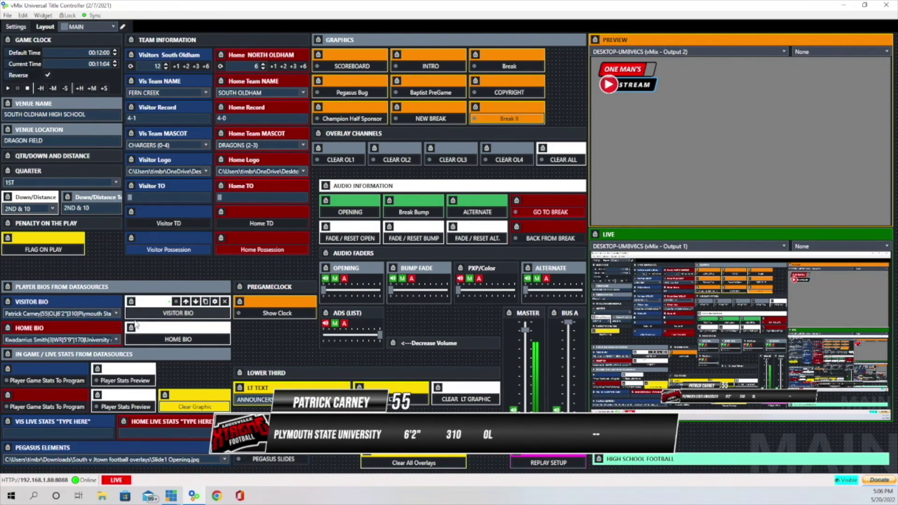
pyautogui.click(116, 314)
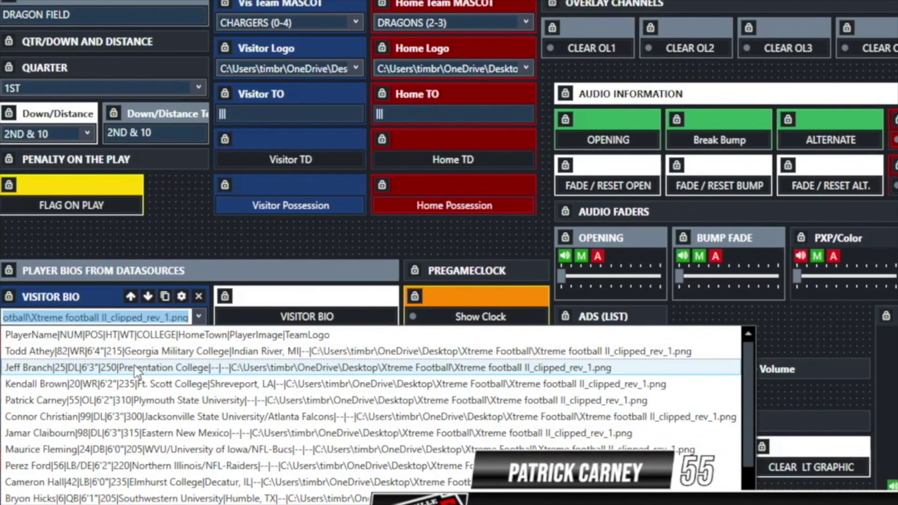
pyautogui.click(136, 368)
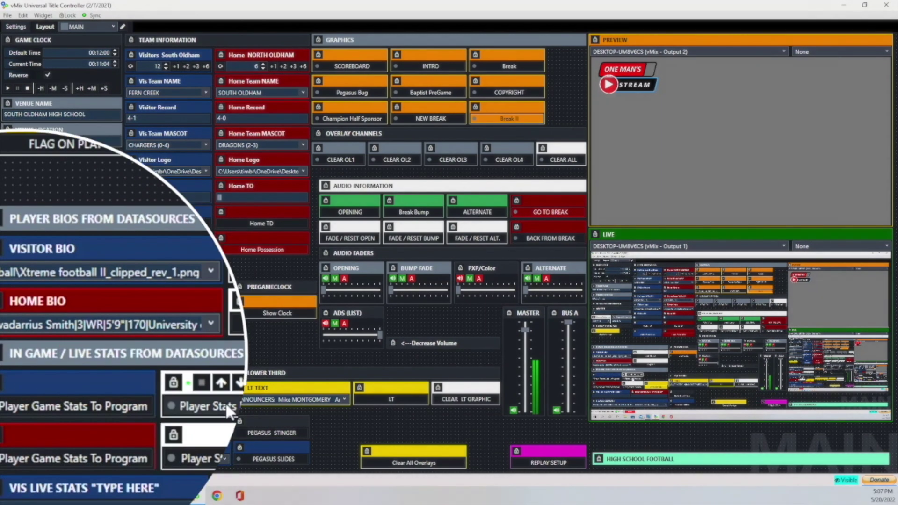
# Send the visitor player stats graphic to preview and enter "5 for 6 3TDS" as the home live stats
pyautogui.click(124, 384)
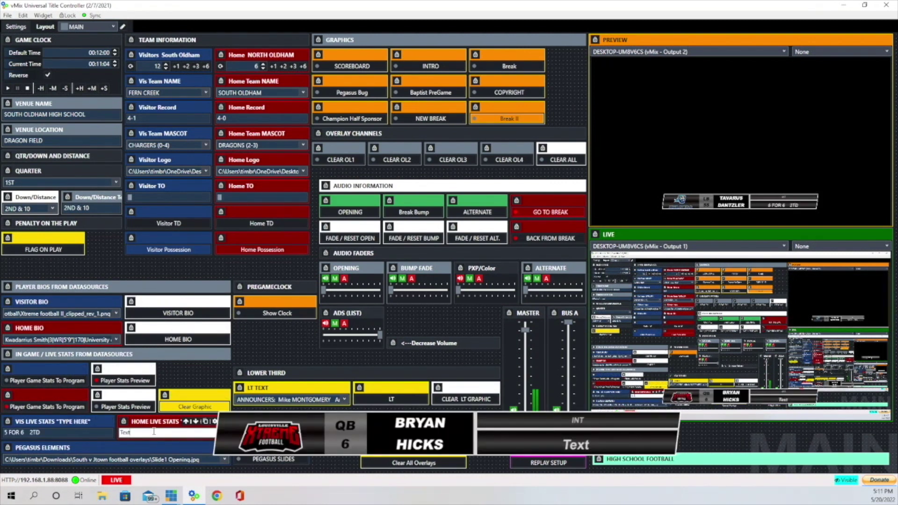
pyautogui.write('5 for 6  3')
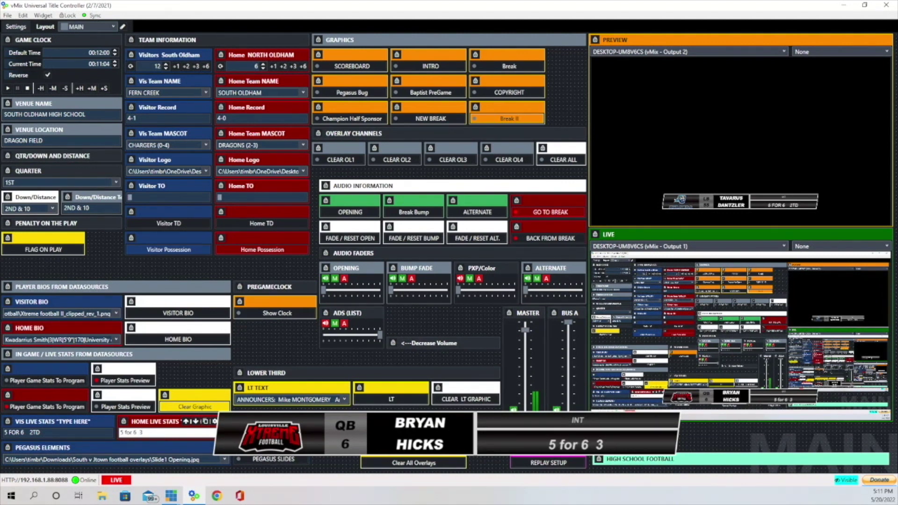
pyautogui.write('TDS')
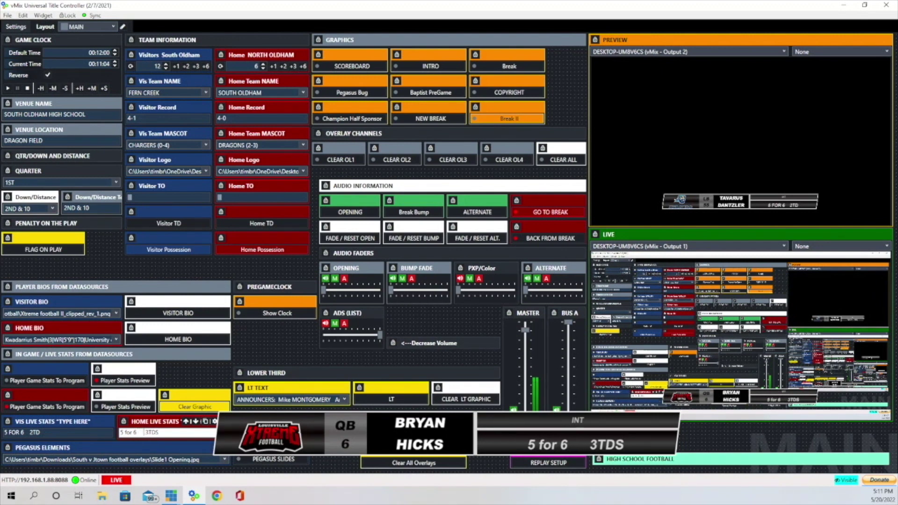
# Replace the home live stats text with "10 rushes for 120 yrds 2 TD"
pyautogui.hotkey('ctrl', 'a')
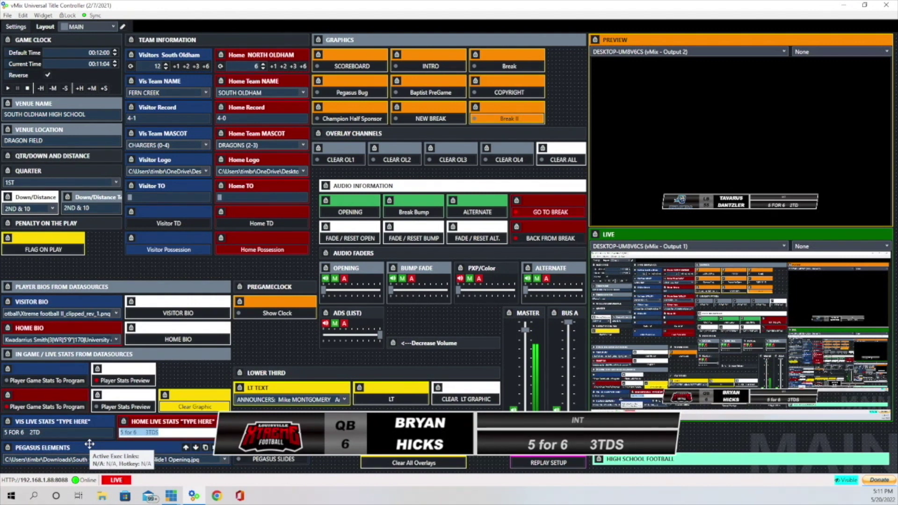
pyautogui.write('10')
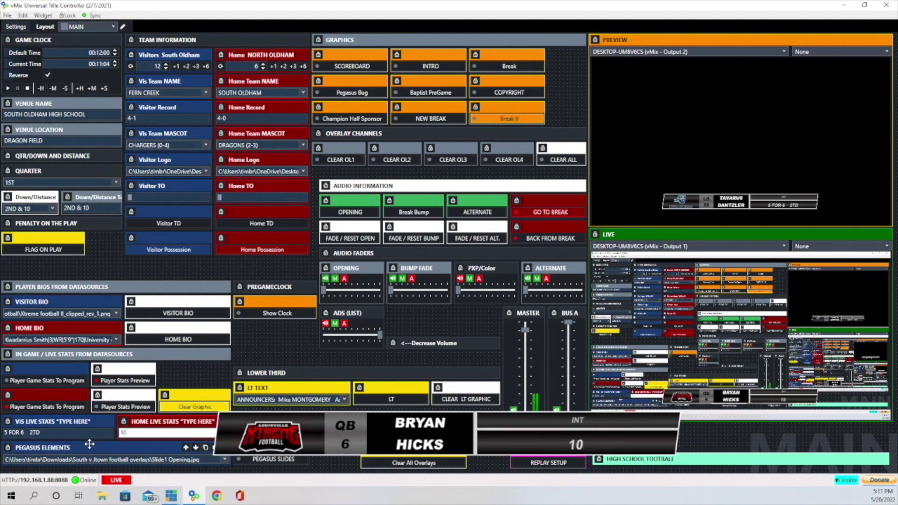
pyautogui.write(' rushes for 120 yrds    2 TD')
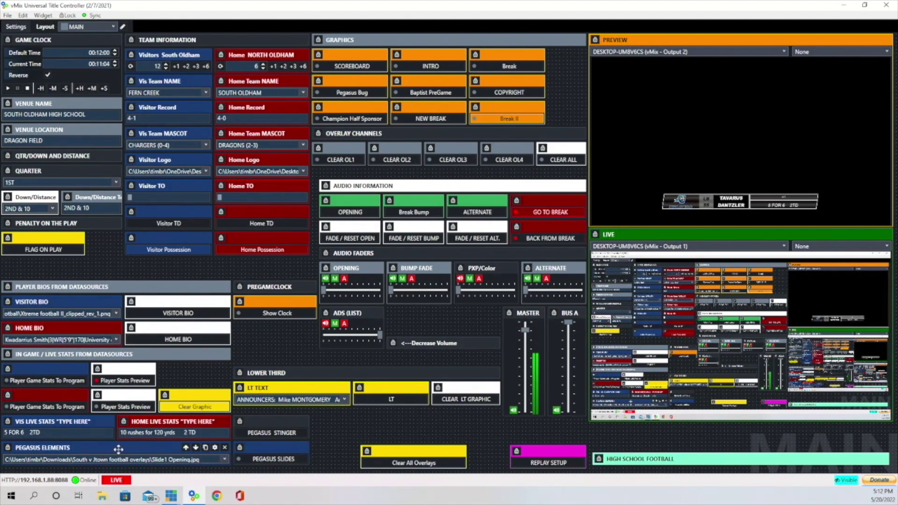
# Bring up the Pegasus slides and set the Pegasus element to Slide3 coach.jpg
pyautogui.click(274, 462)
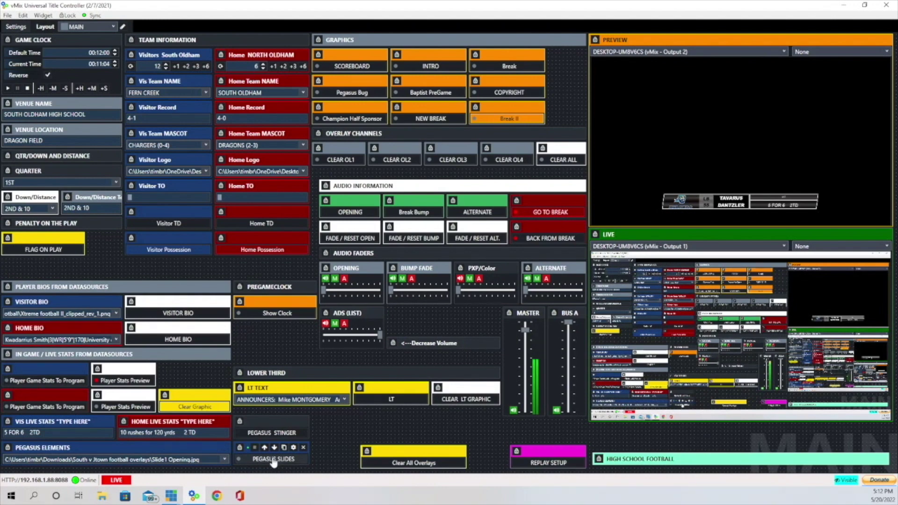
pyautogui.click(274, 461)
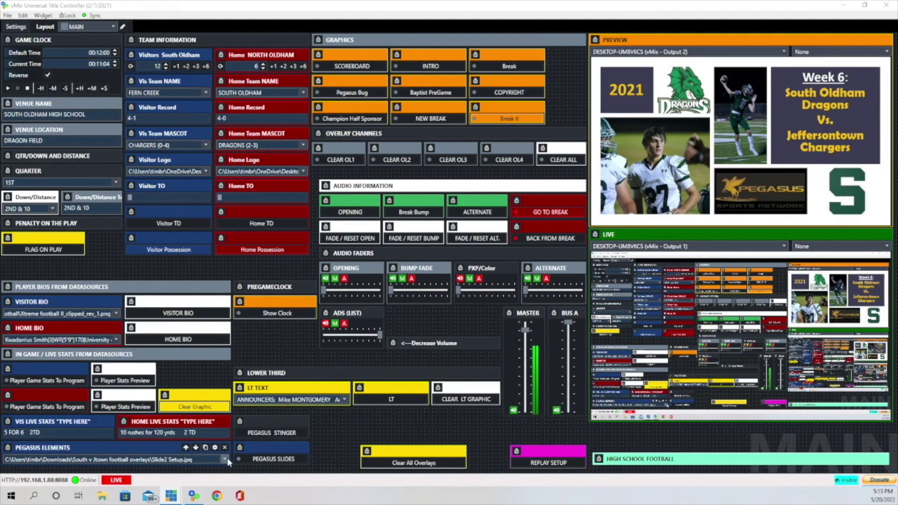
pyautogui.click(243, 464)
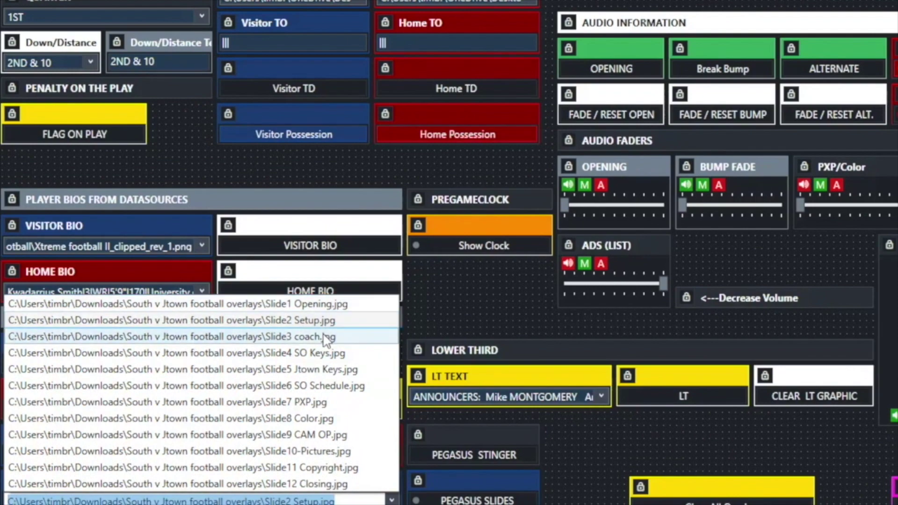
pyautogui.click(326, 338)
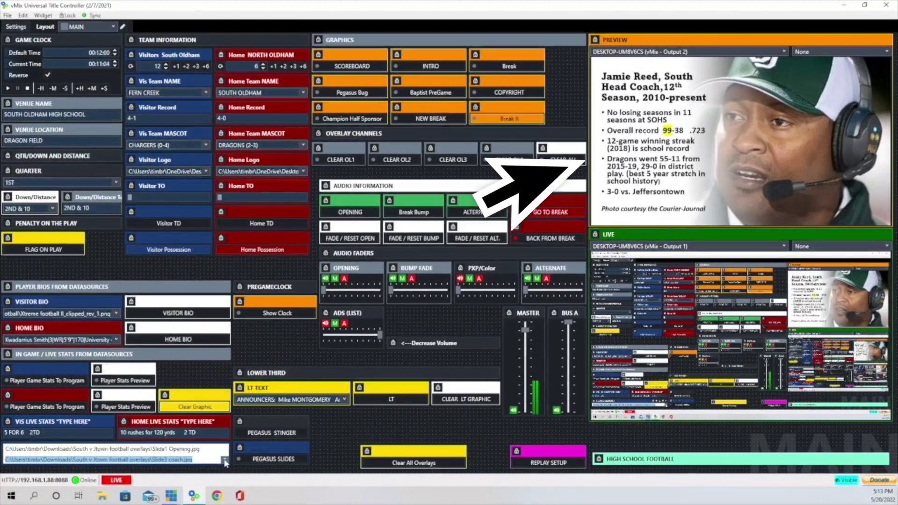
# Switch the Pegasus element to Slide4 SO Keys.jpg and on to Slide5 Jtown Keys.jpg
pyautogui.click(225, 461)
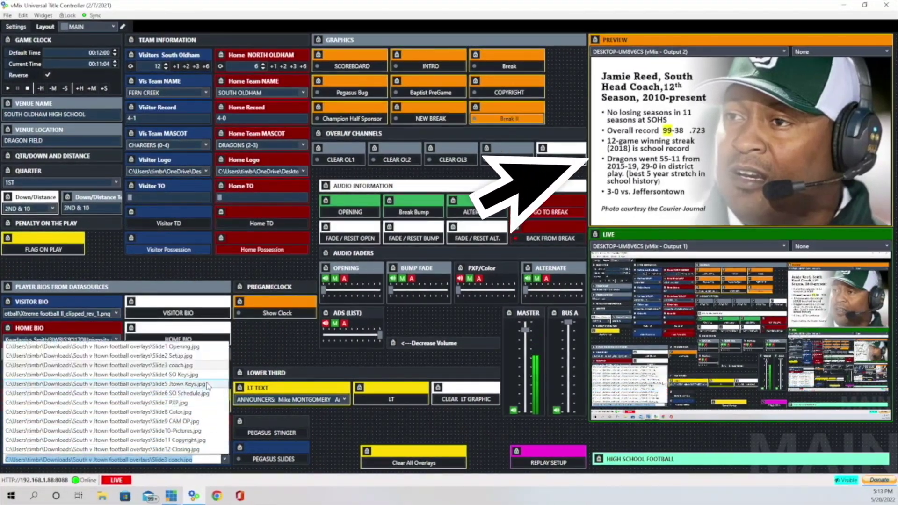
pyautogui.click(177, 374)
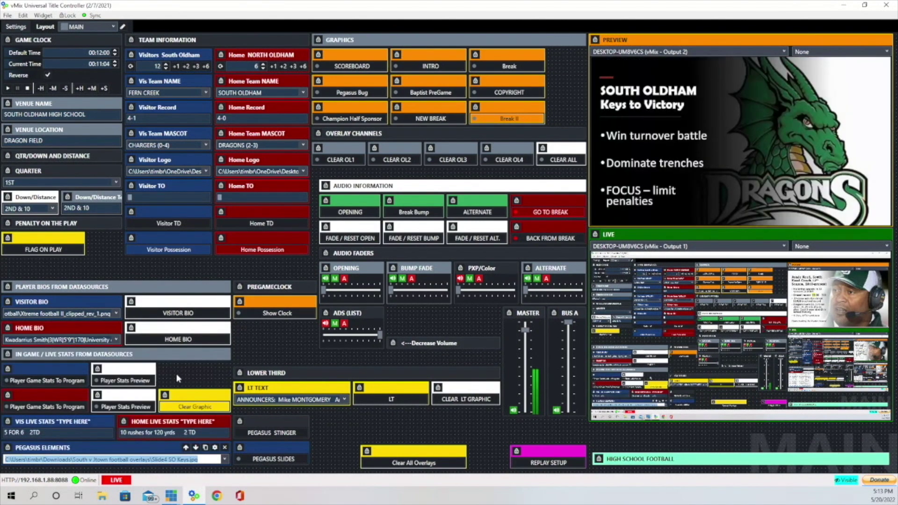
pyautogui.click(225, 462)
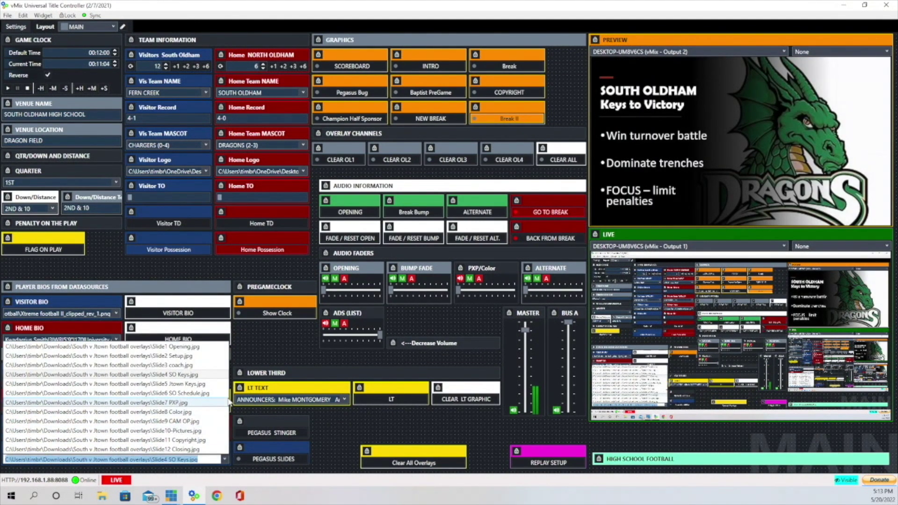
pyautogui.click(160, 384)
# Switch the Pegasus element to Slide6 SO Schedule.jpg and finally to Slide10-Pictures.jpg
pyautogui.click(225, 460)
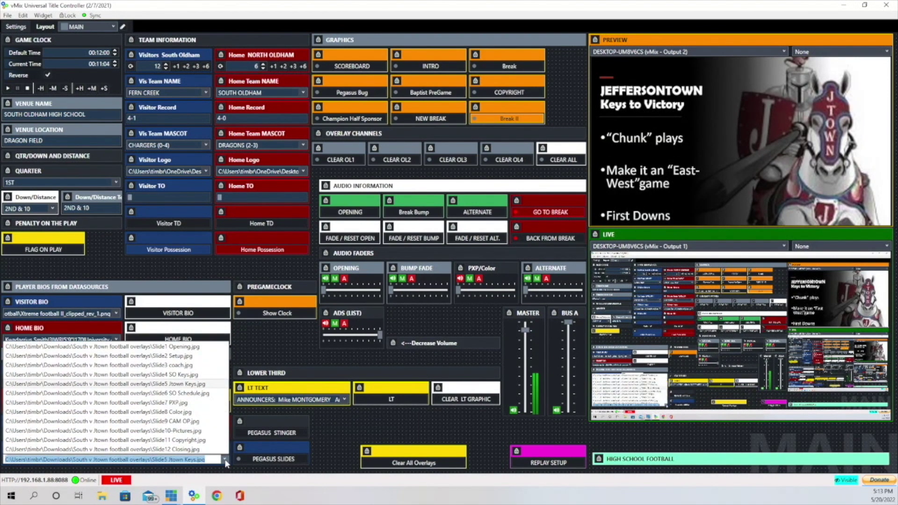
pyautogui.click(170, 394)
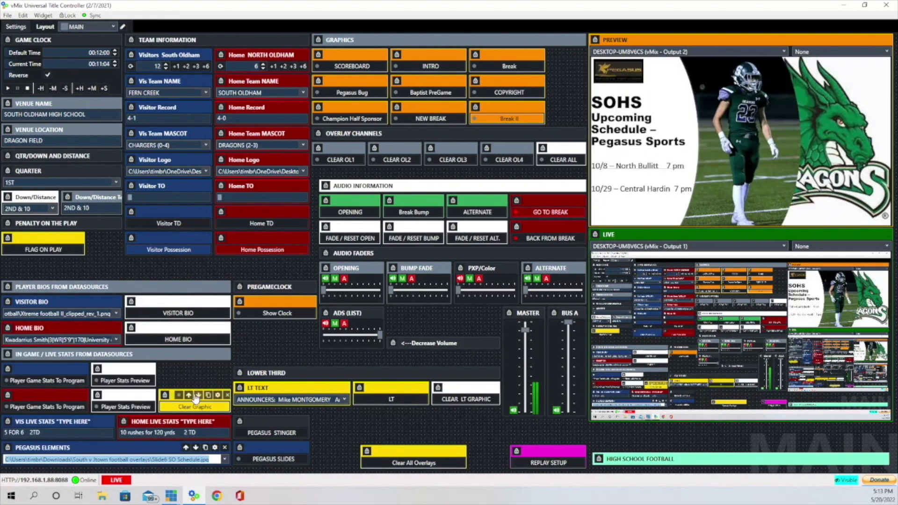
pyautogui.click(225, 460)
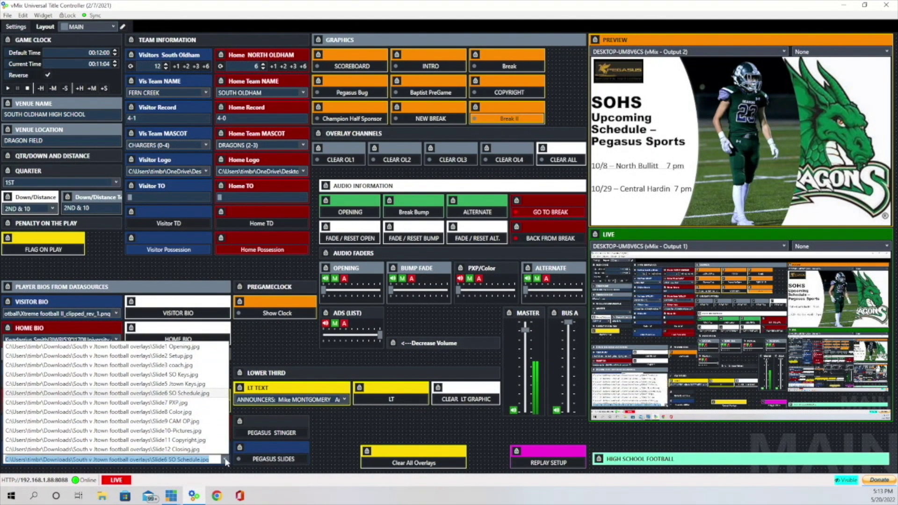
pyautogui.click(160, 394)
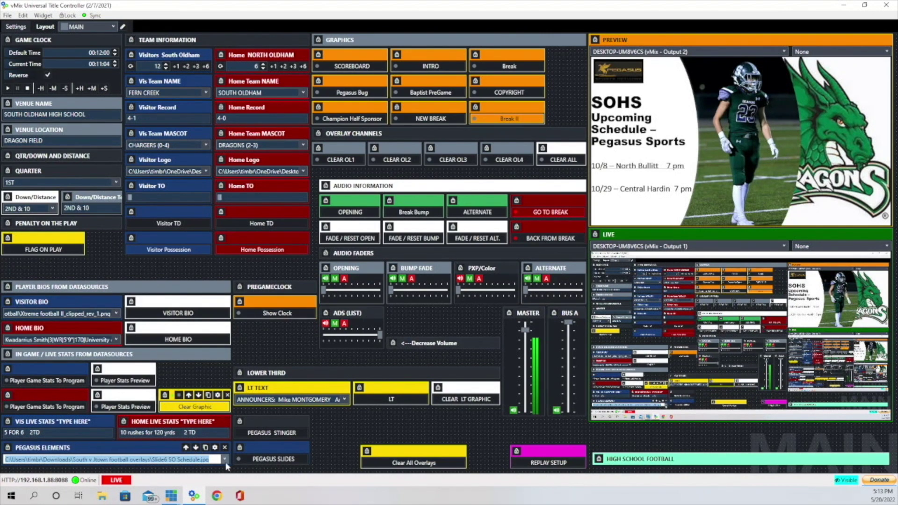
pyautogui.click(226, 462)
pyautogui.click(171, 409)
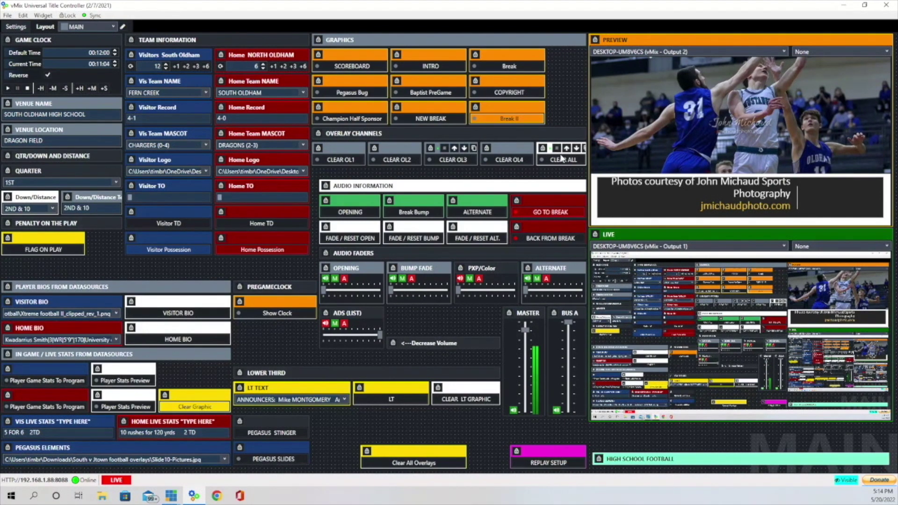
# Show the scoreboard and clear it with overlay channel 3, and show the Pegasus Bug and clear it with overlay channel 2
pyautogui.click(358, 68)
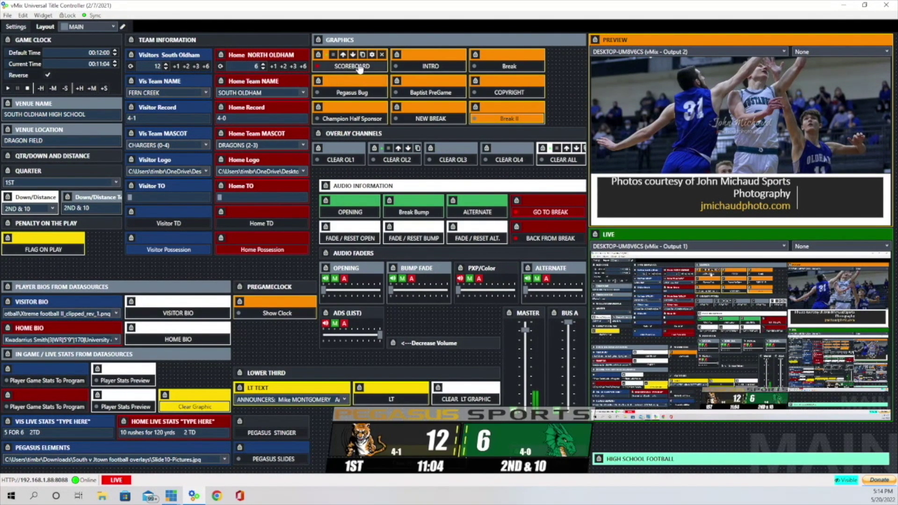
pyautogui.click(458, 164)
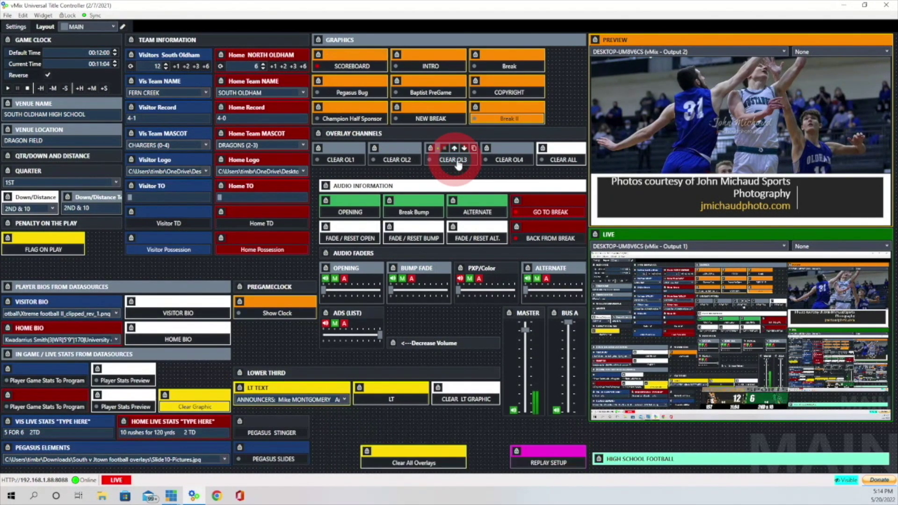
pyautogui.click(343, 93)
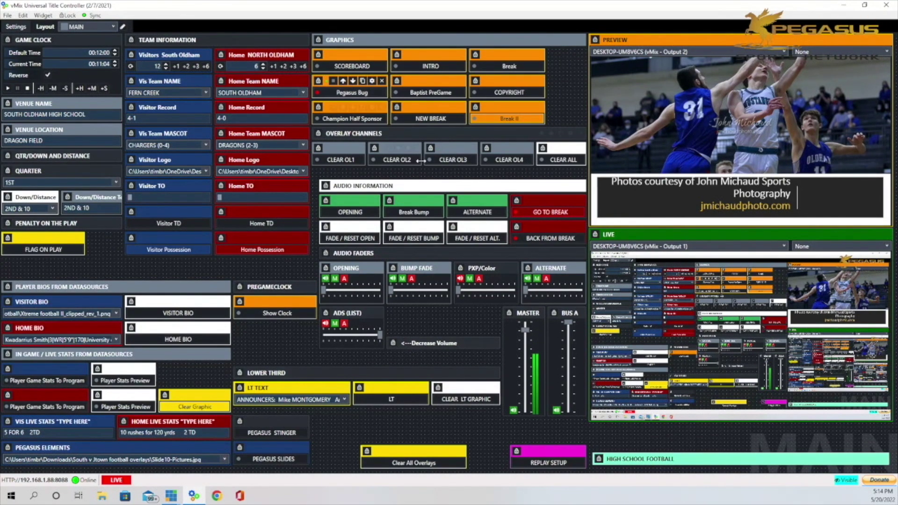
pyautogui.click(401, 161)
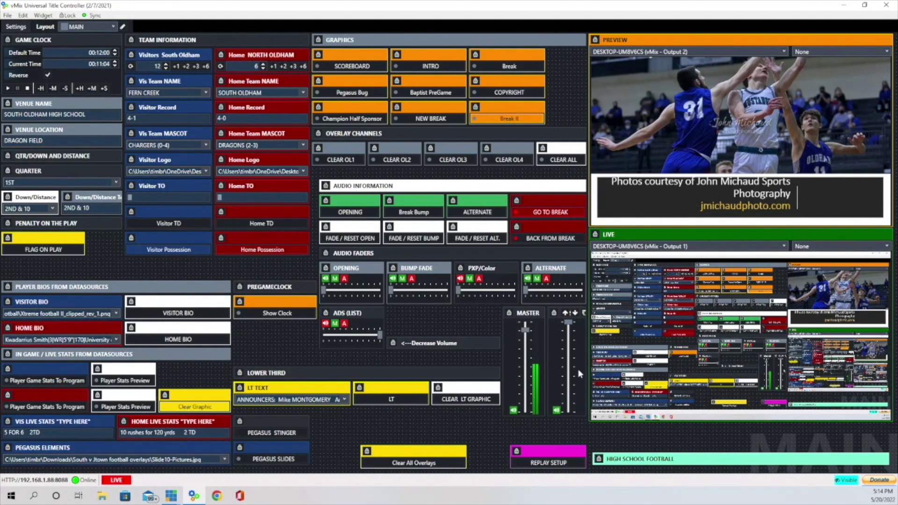
pyautogui.click(571, 209)
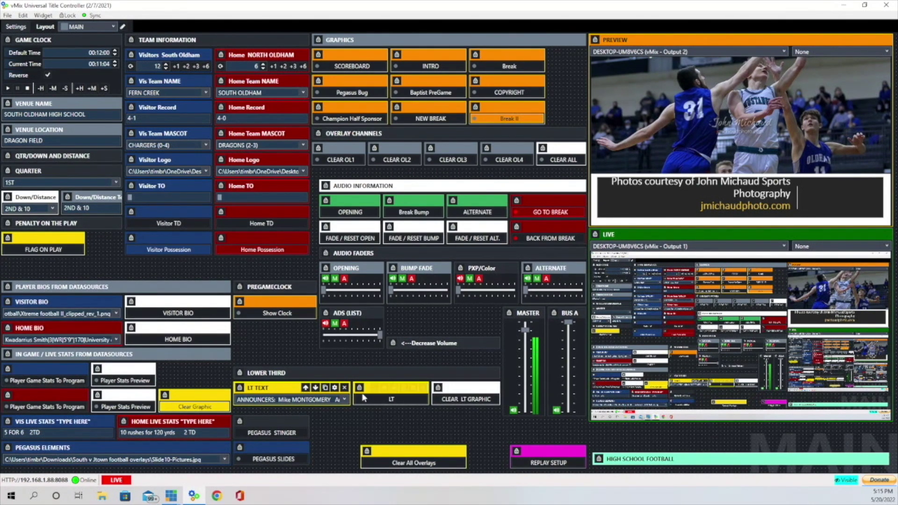
# Use the LT control to swap the scoreboard for the announcers lower third and bring the scoreboard back
pyautogui.click(393, 399)
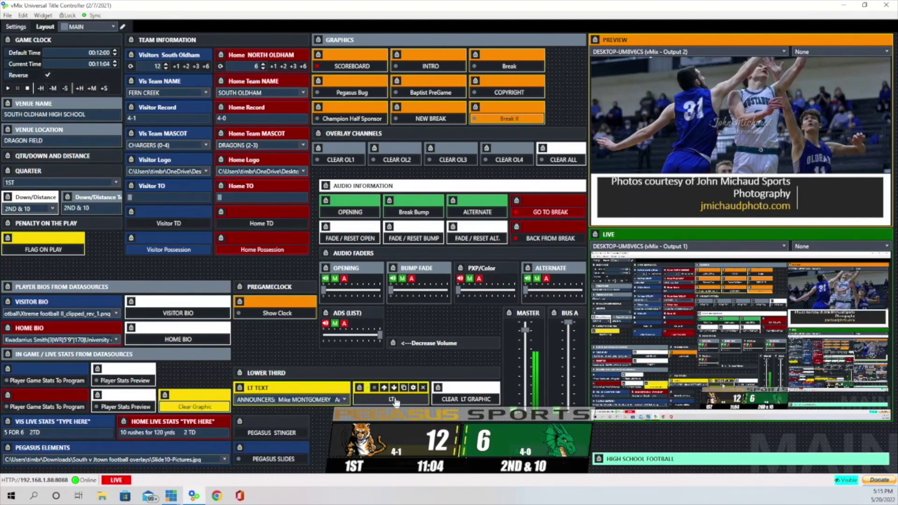
pyautogui.click(396, 401)
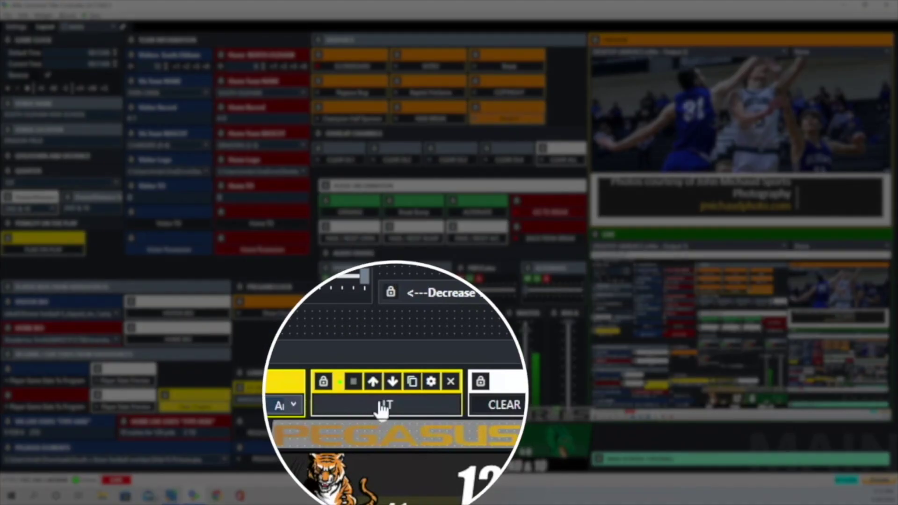
pyautogui.click(381, 408)
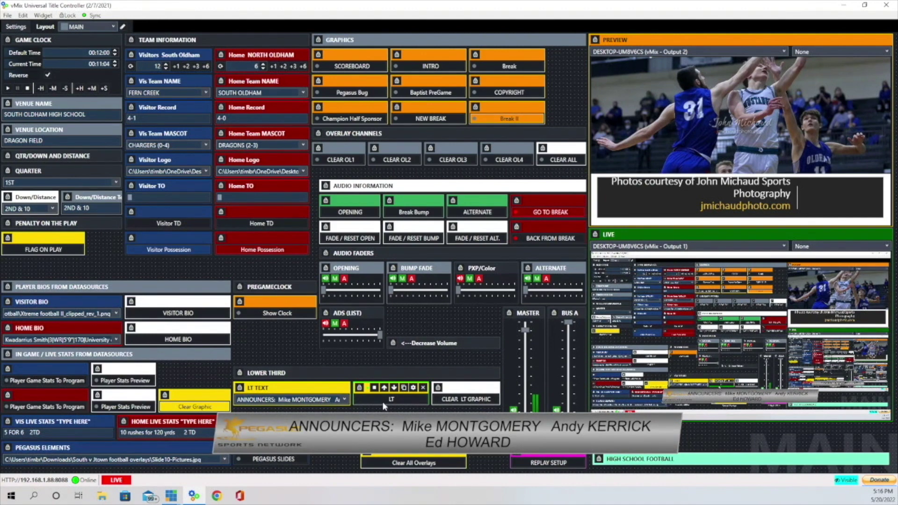
pyautogui.click(383, 402)
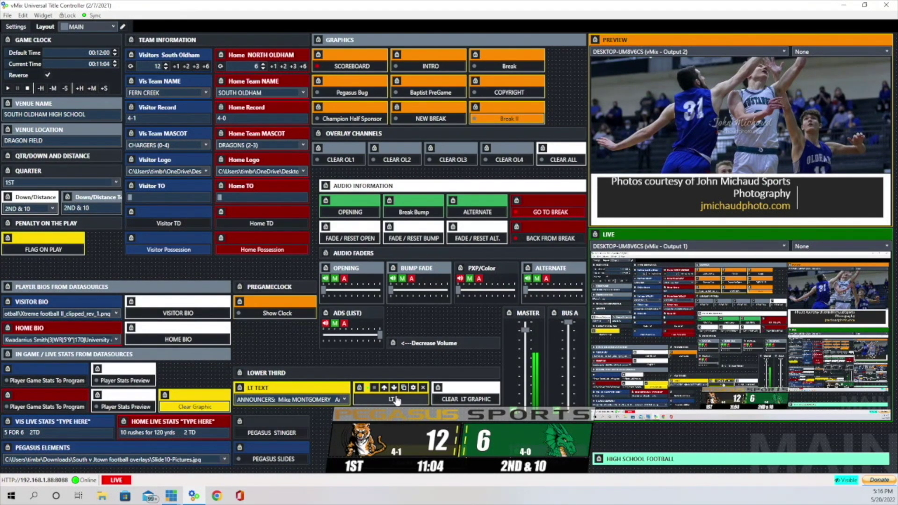
pyautogui.click(395, 400)
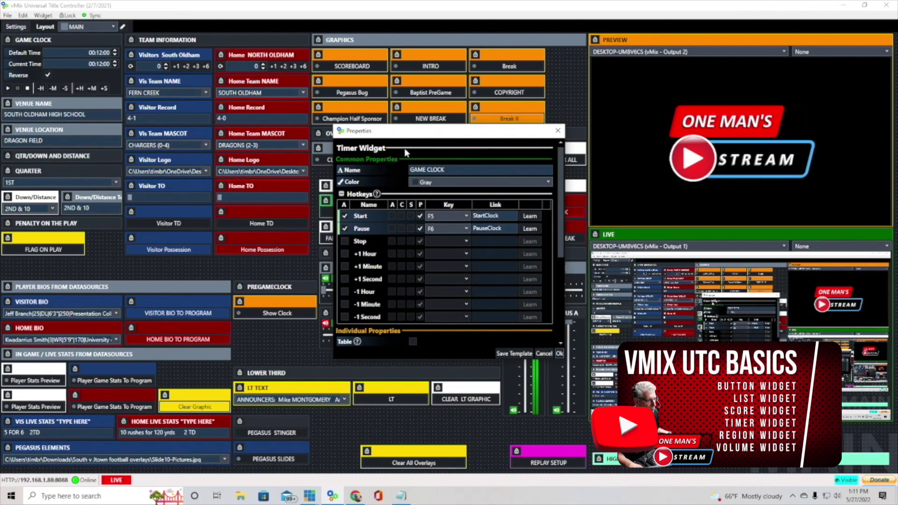
# Close and reopen the properties of the GAME CLOCK timer widget to examine its start and pause hotkeys
pyautogui.press('Escape')
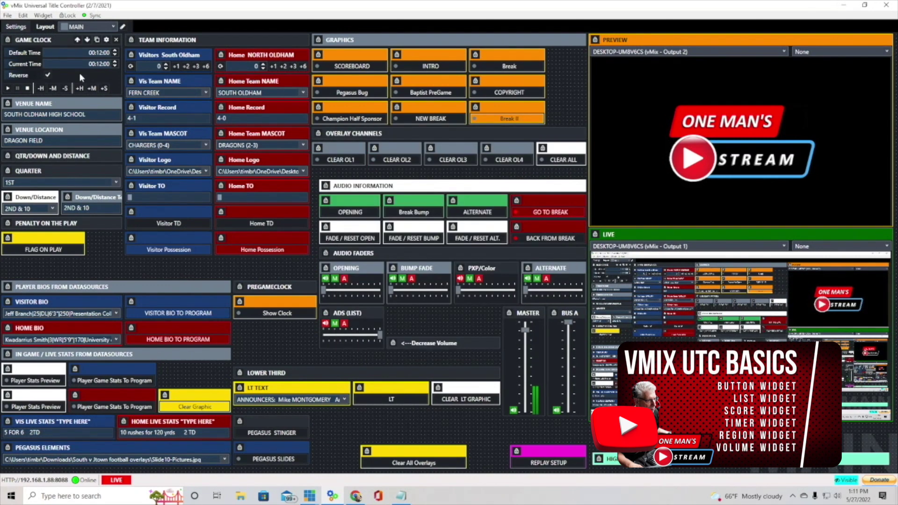
pyautogui.click(107, 41)
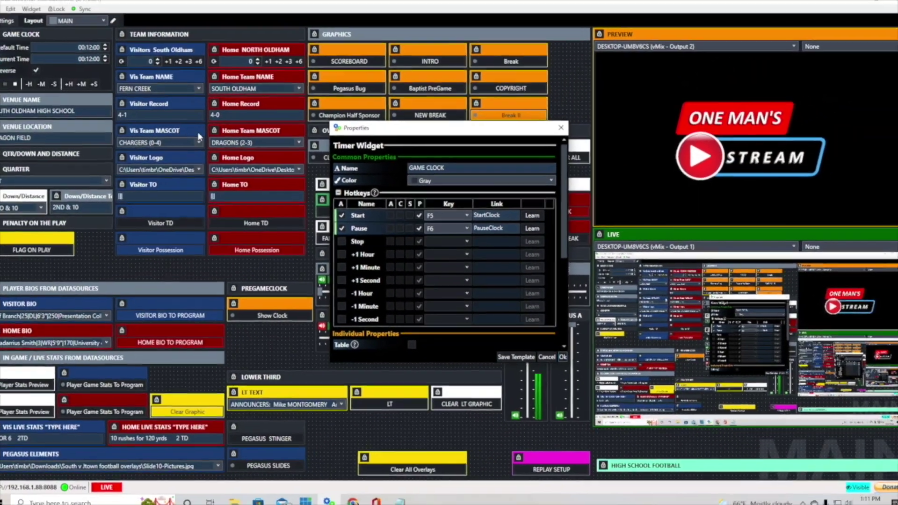
# Close the GAME CLOCK properties and look over the widget types that can be added to the layout
pyautogui.press('Escape')
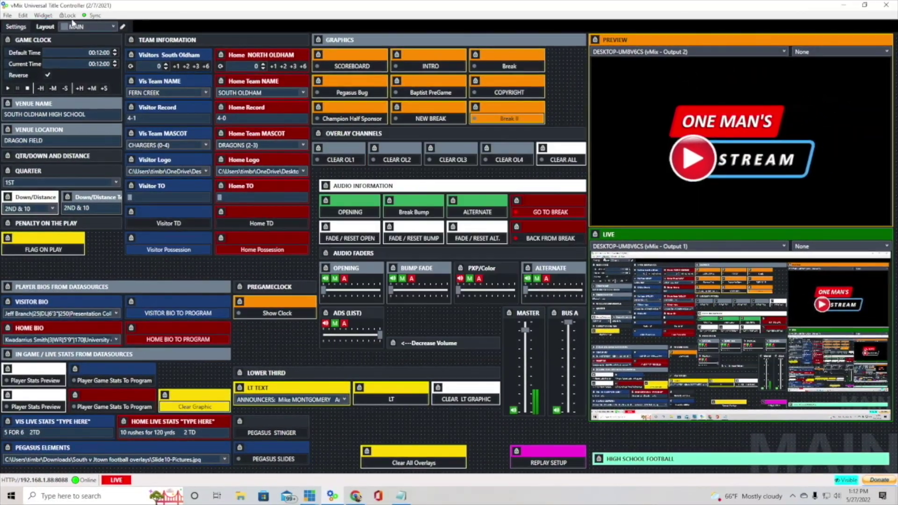
pyautogui.click(42, 15)
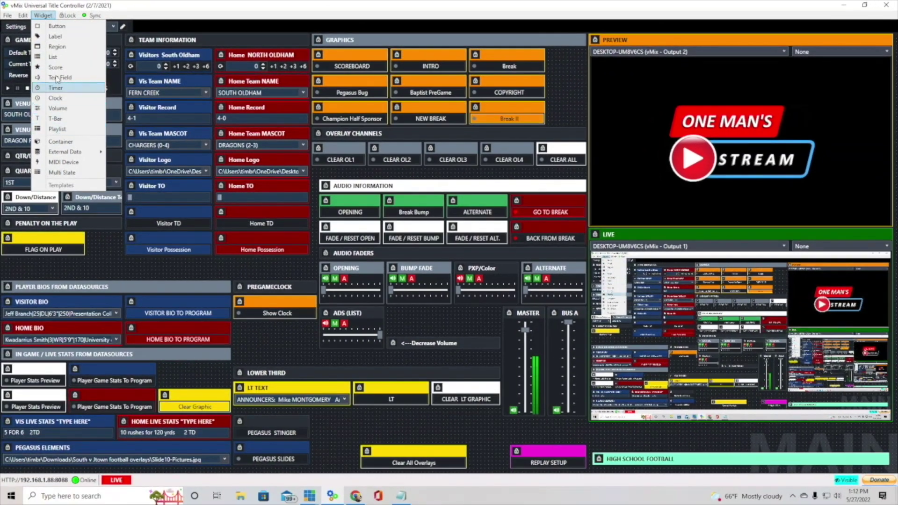
pyautogui.click(67, 26)
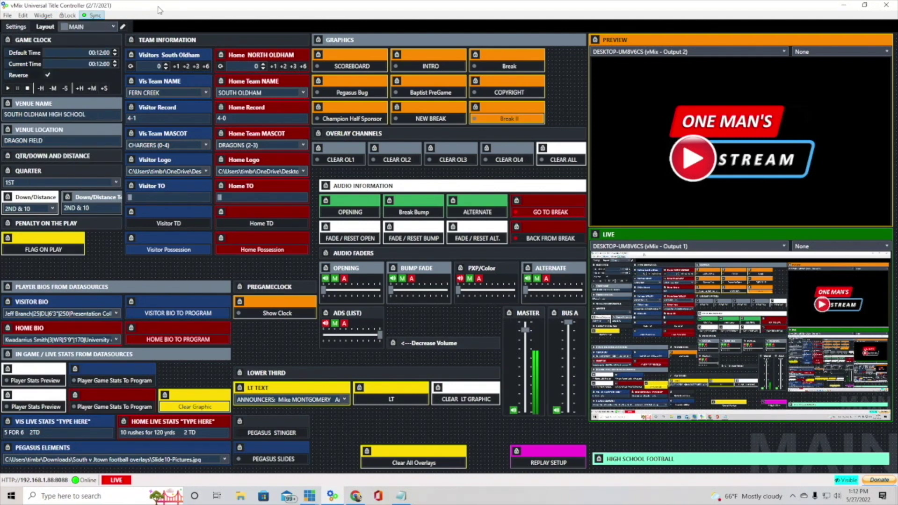
# Reopen the GAME CLOCK timer widget's properties, review its hotkeys and individual properties, and close them
pyautogui.click(107, 40)
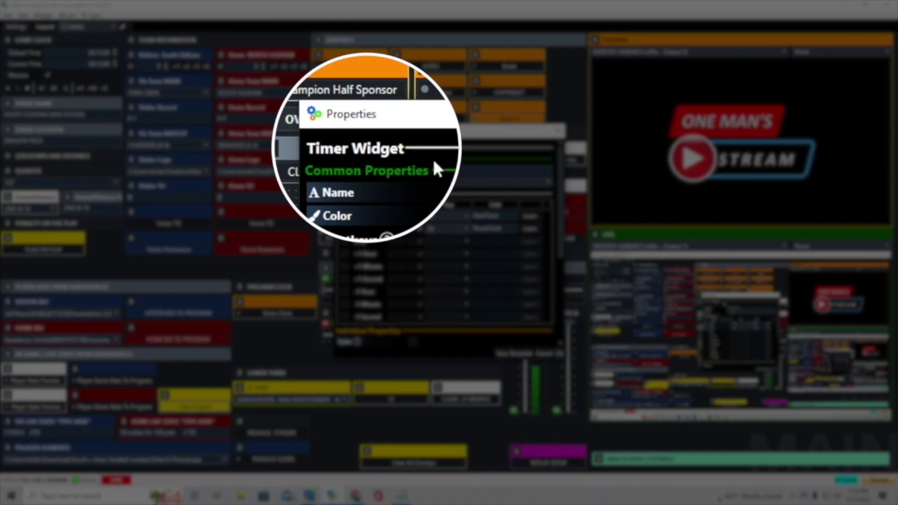
pyautogui.scroll(-3, 401, 161)
pyautogui.scroll(2, 401, 161)
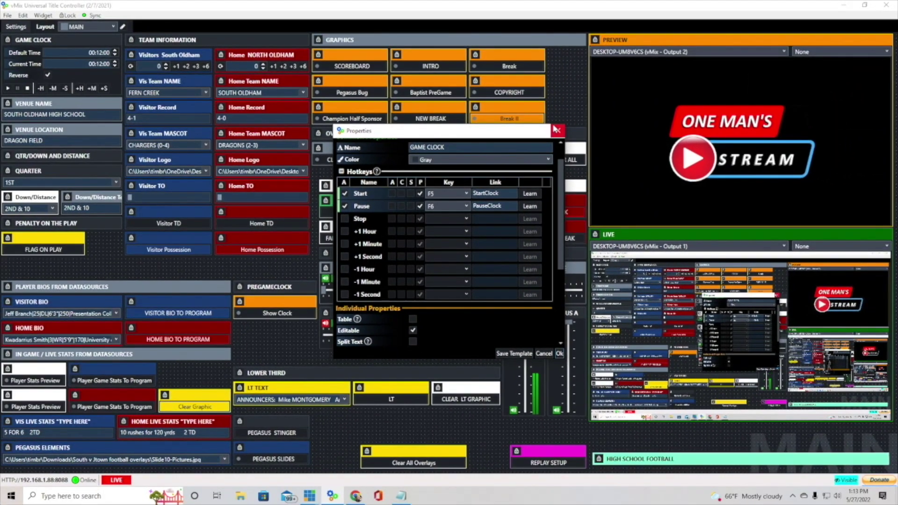
pyautogui.click(557, 133)
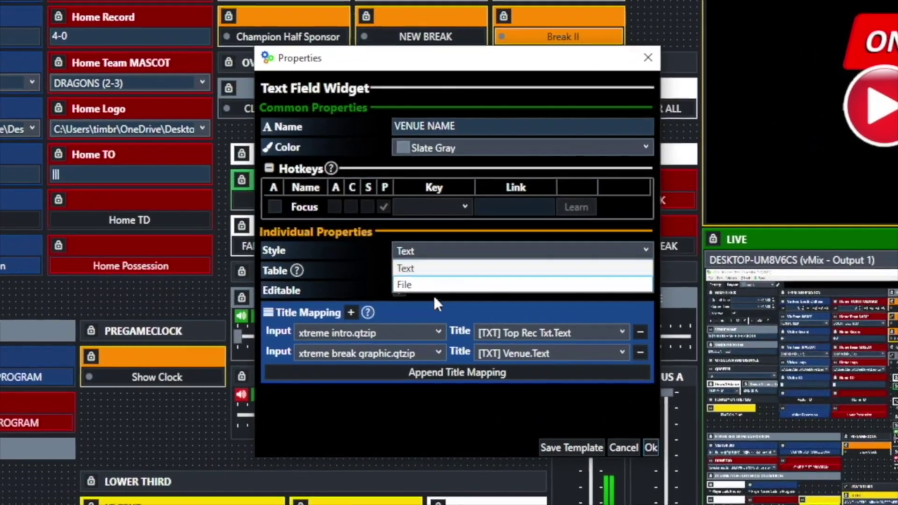
# Keep the VENUE NAME field's style as Text and review the VENUE LOCATION text field's properties
pyautogui.click(438, 269)
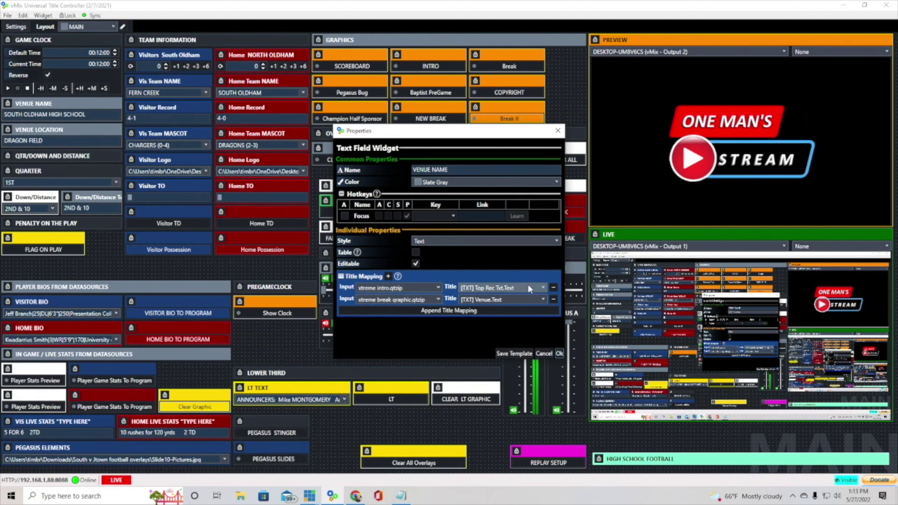
pyautogui.press('Return')
pyautogui.moveTo(23, 130)
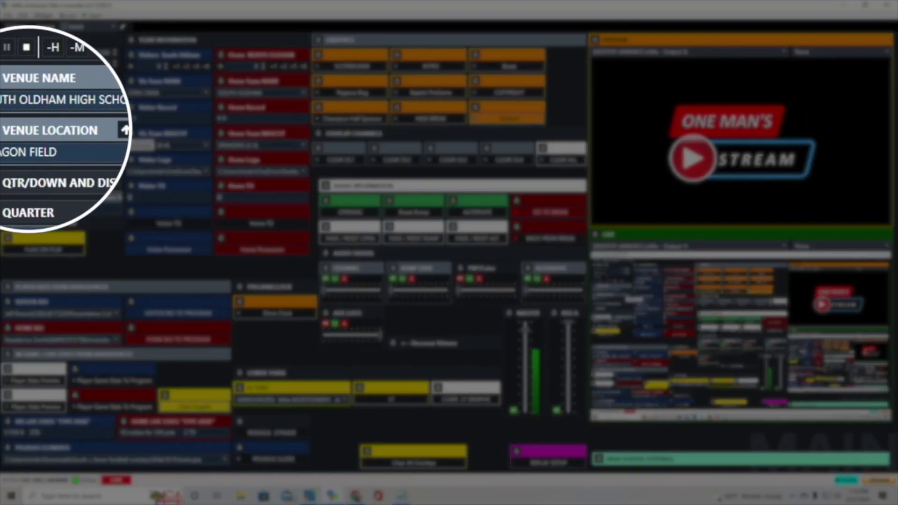
pyautogui.click(107, 129)
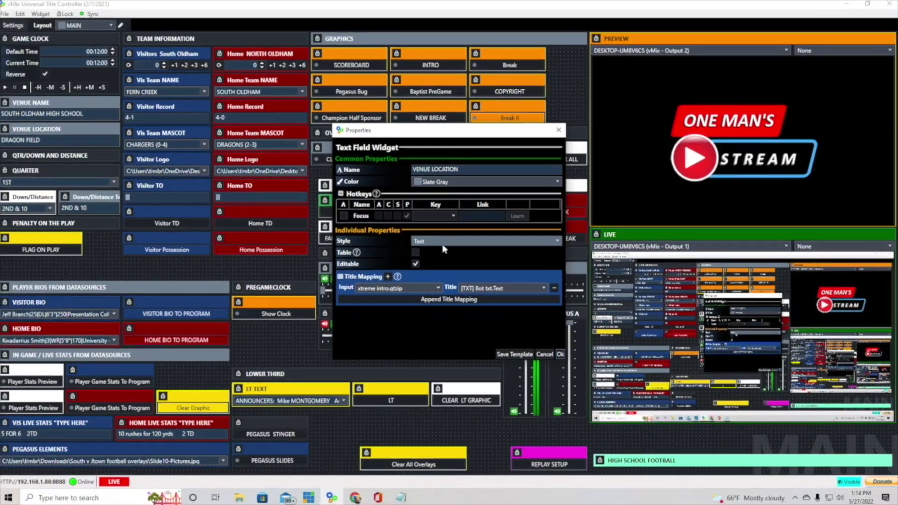
pyautogui.click(560, 354)
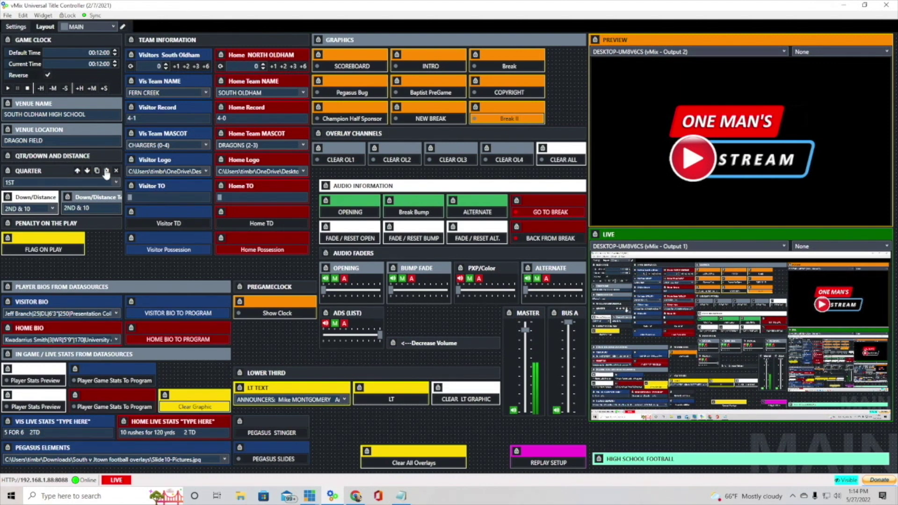
# Append the item "After SHow" to the QUARTER list widget and save its properties
pyautogui.click(108, 171)
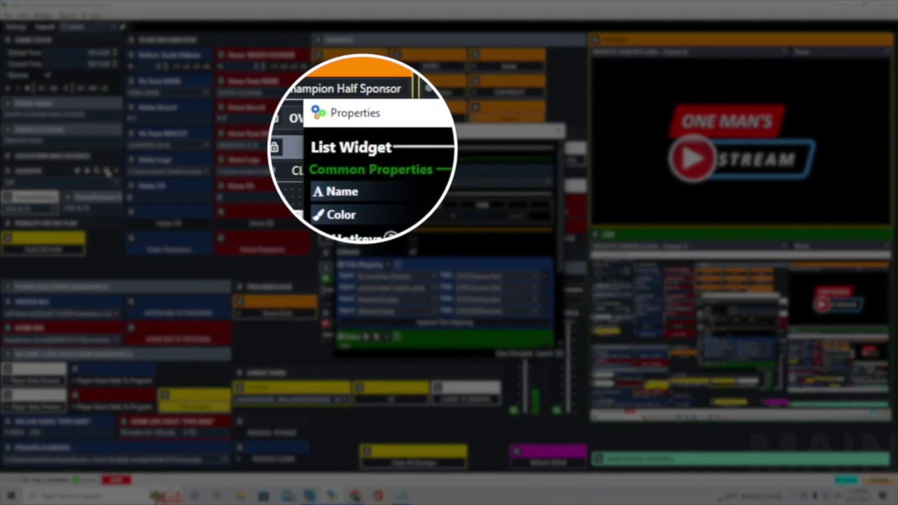
pyautogui.scroll(-5, 516, 198)
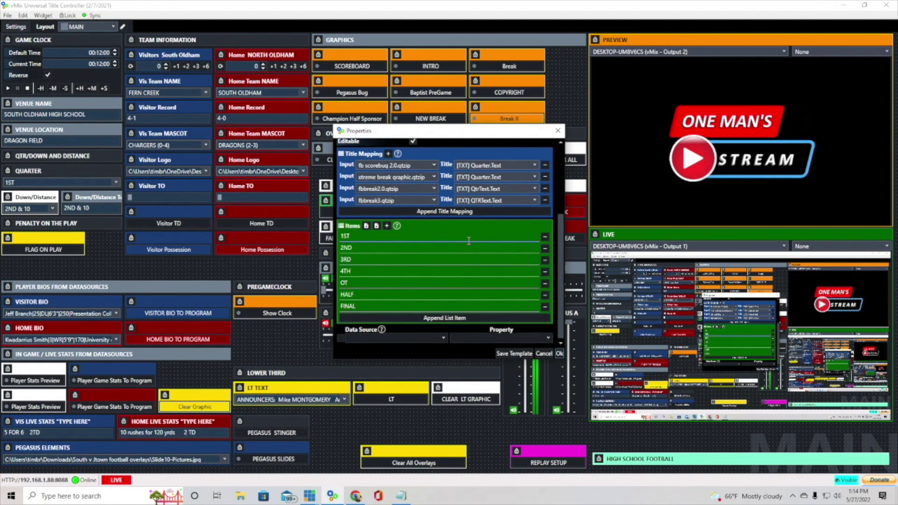
pyautogui.click(387, 227)
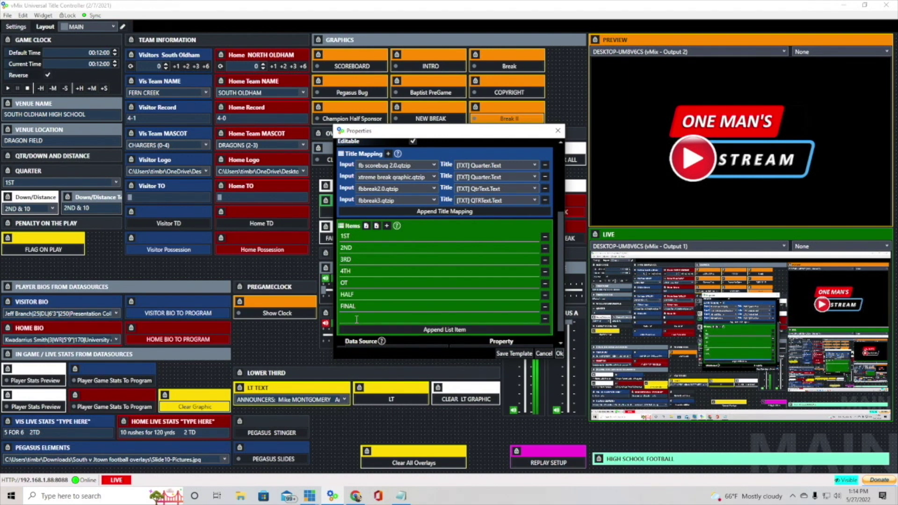
pyautogui.write('After SHow')
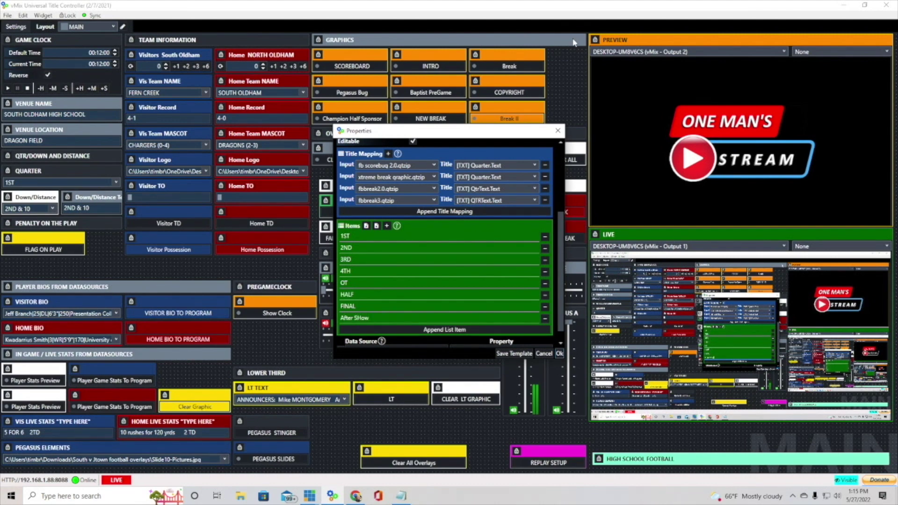
pyautogui.click(560, 354)
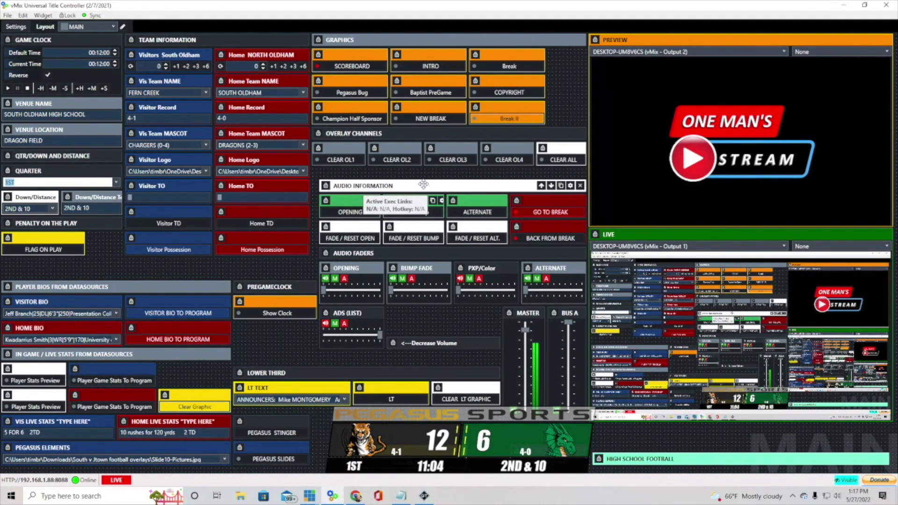
# Set the scoreboard's quarter to After Show and review the QUARTER list's title mappings and items
pyautogui.click(116, 182)
pyautogui.click(59, 257)
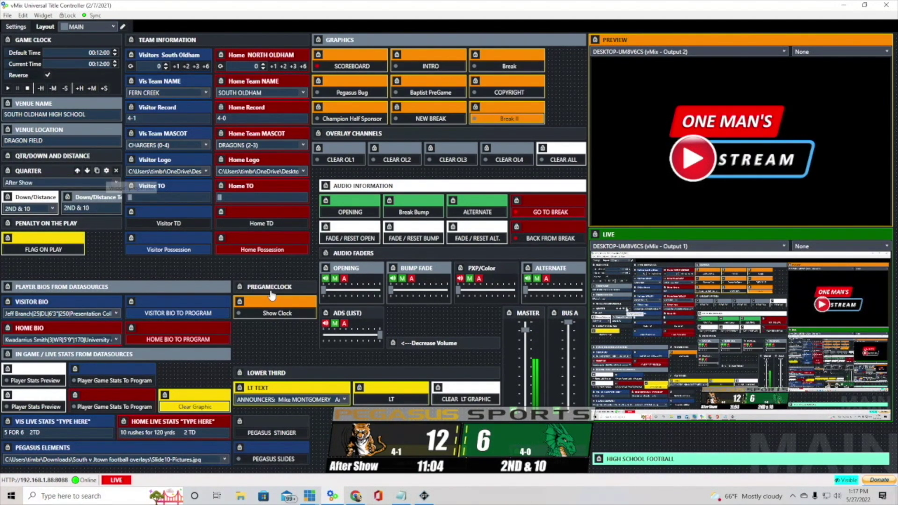
pyautogui.click(106, 171)
pyautogui.scroll(-2, 463, 294)
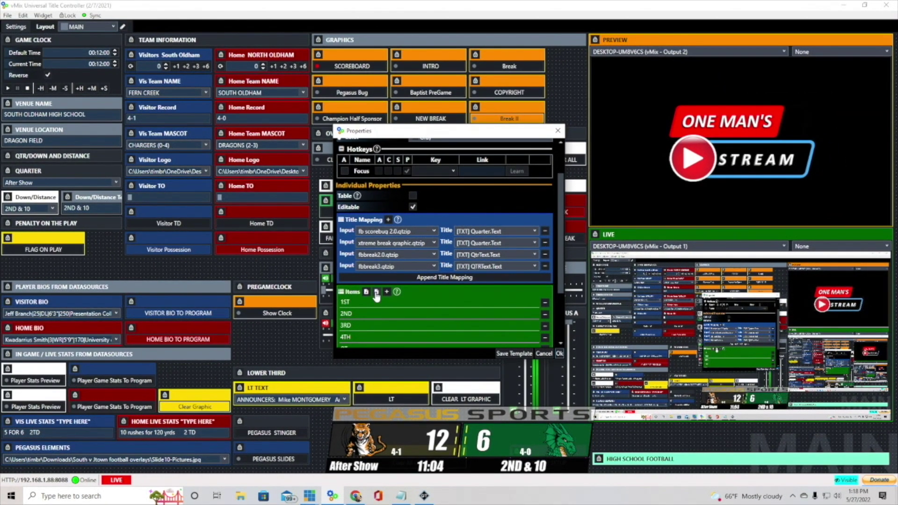
pyautogui.scroll(-2, 376, 300)
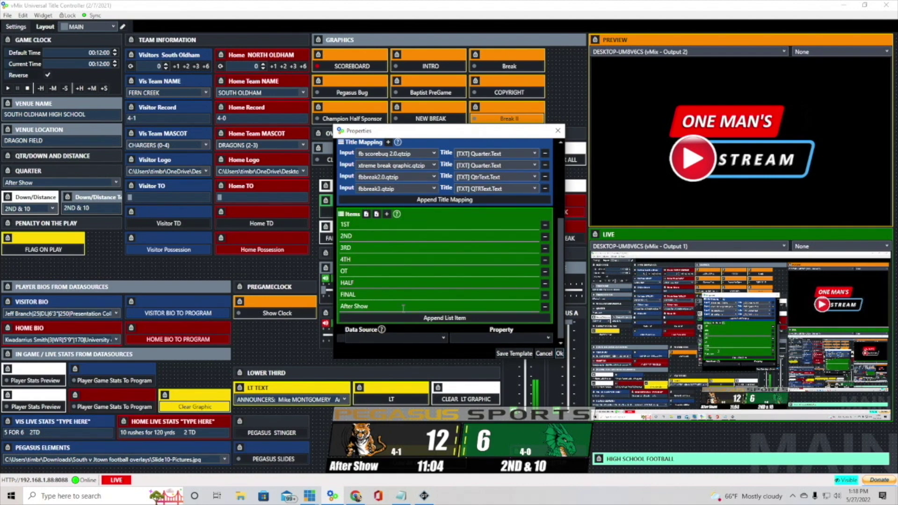
pyautogui.click(560, 353)
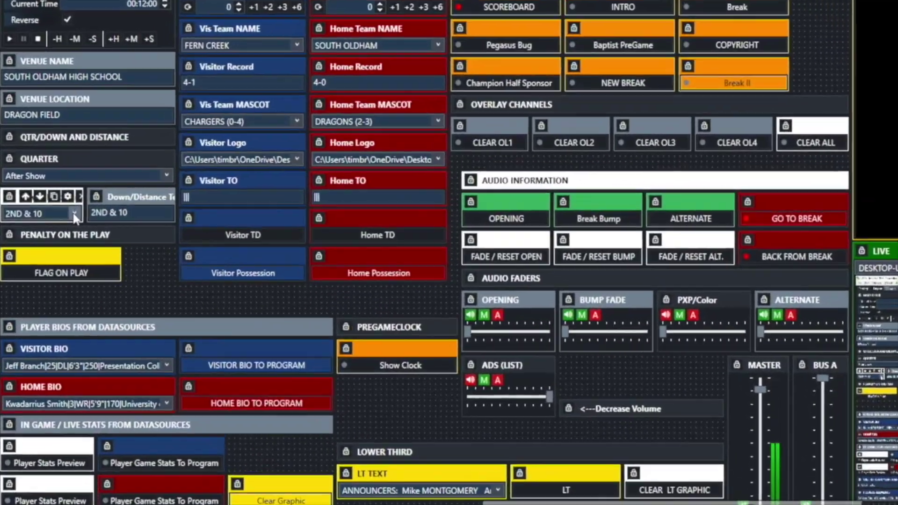
# Examine the Down/Distance list's choices, then its title mapping and full set of items in the widget properties
pyautogui.click(52, 208)
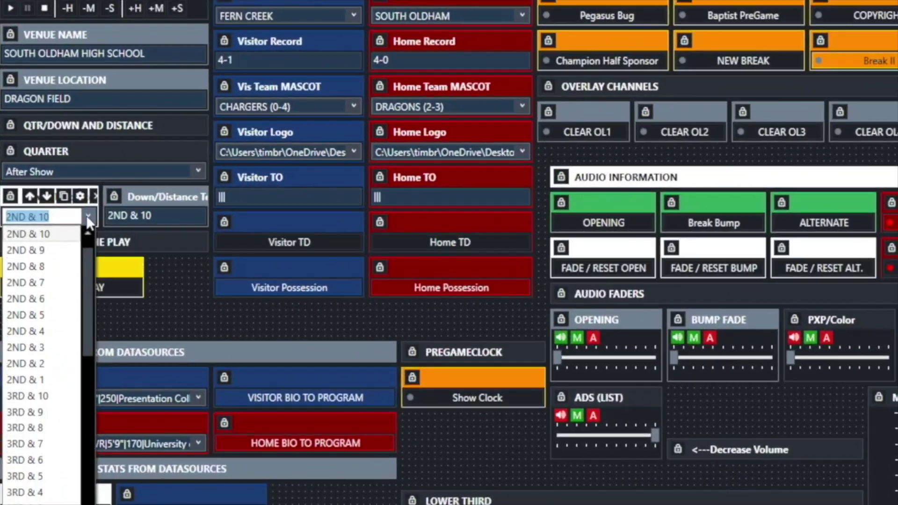
pyautogui.click(89, 217)
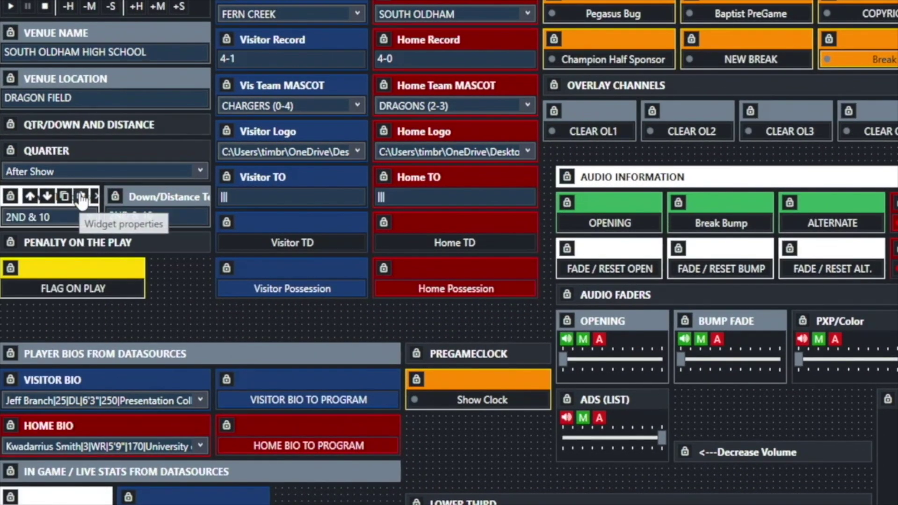
pyautogui.click(82, 196)
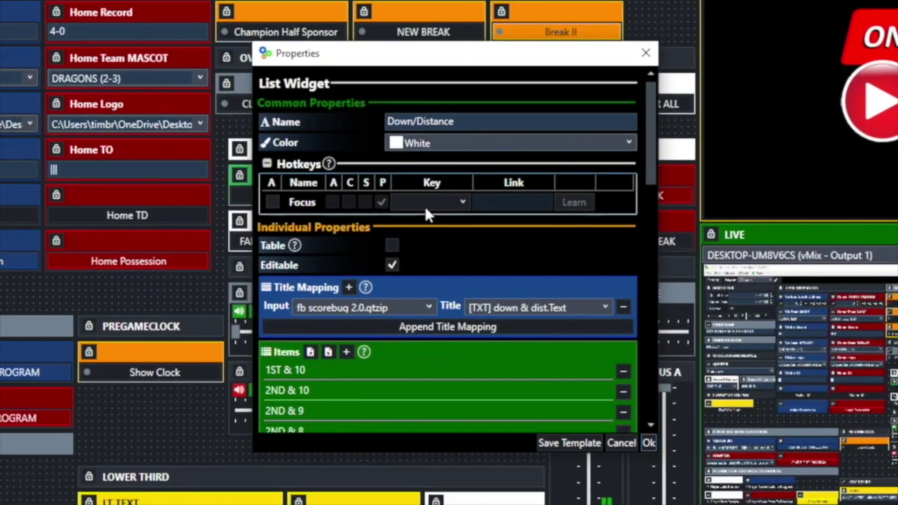
pyautogui.scroll(-3, 424, 205)
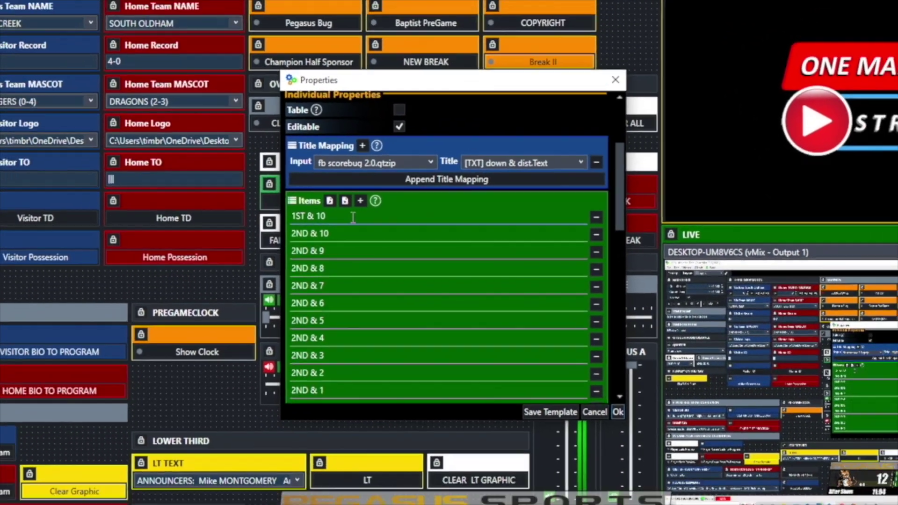
pyautogui.scroll(-10, 345, 233)
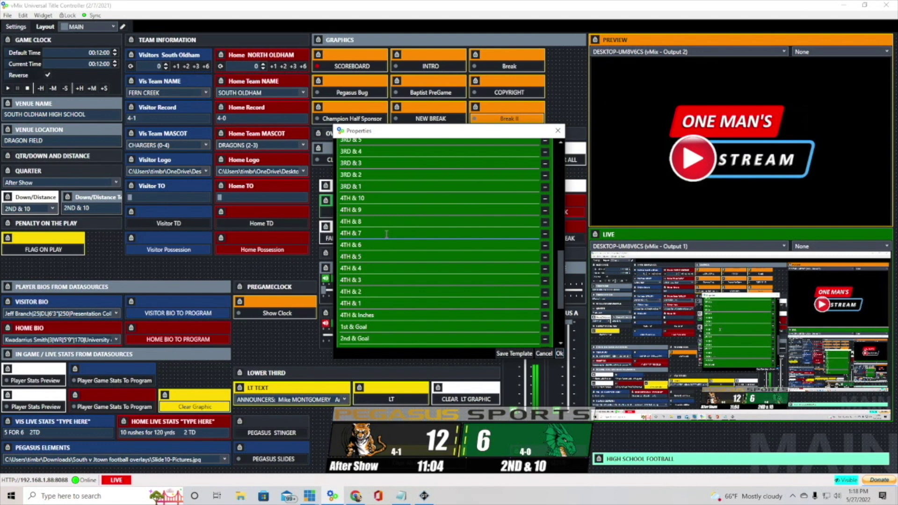
pyautogui.scroll(-3, 386, 234)
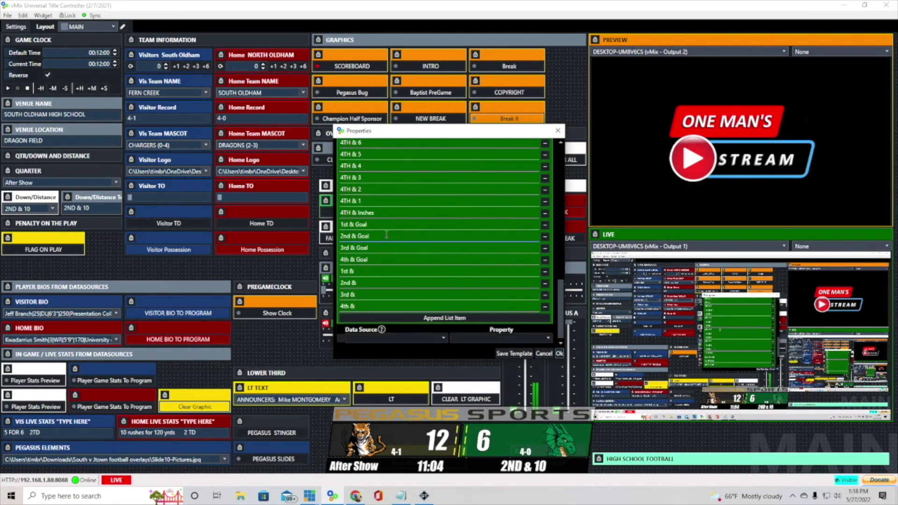
pyautogui.scroll(8, 386, 234)
pyautogui.scroll(3, 386, 235)
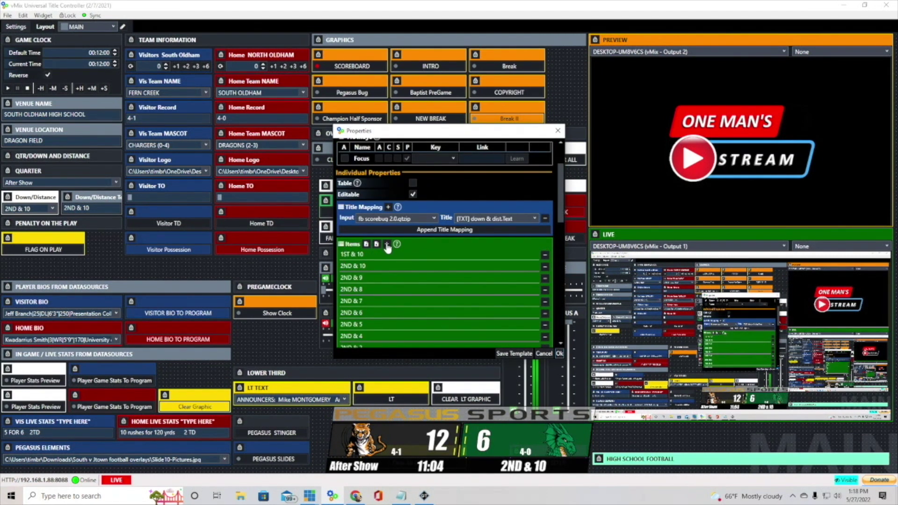
# Append a blank item to the end of the Down/Distance list and save its properties
pyautogui.click(387, 246)
pyautogui.scroll(-12, 386, 262)
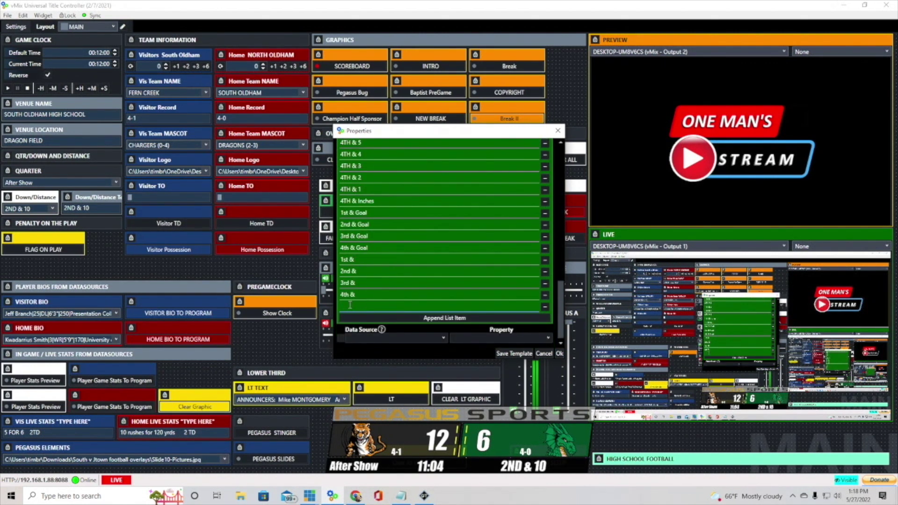
pyautogui.click(560, 355)
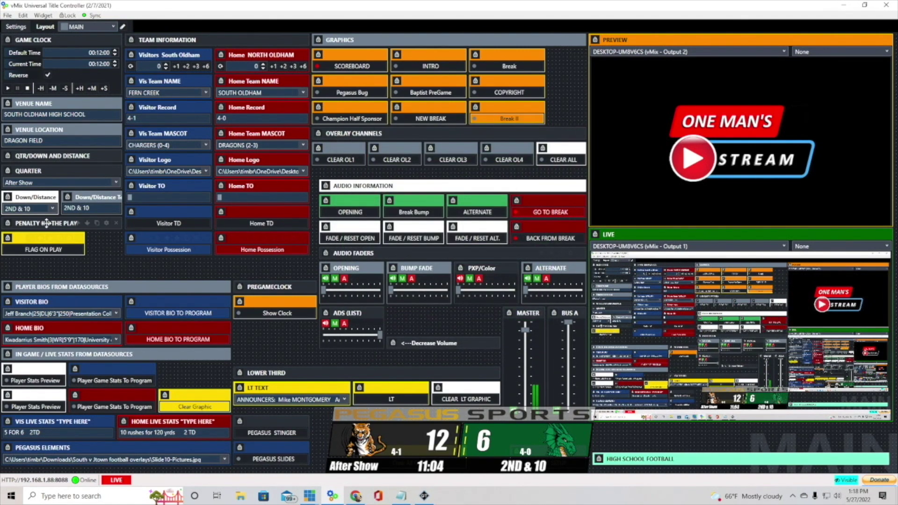
# Use FLAG ON PLAY to show the penalty flag on the scoreboard and bring the game clock back
pyautogui.click(46, 253)
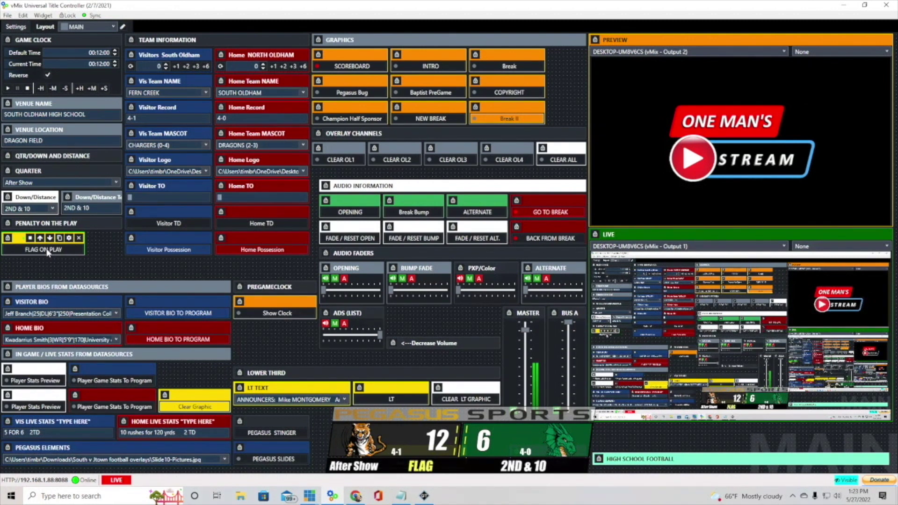
pyautogui.click(47, 251)
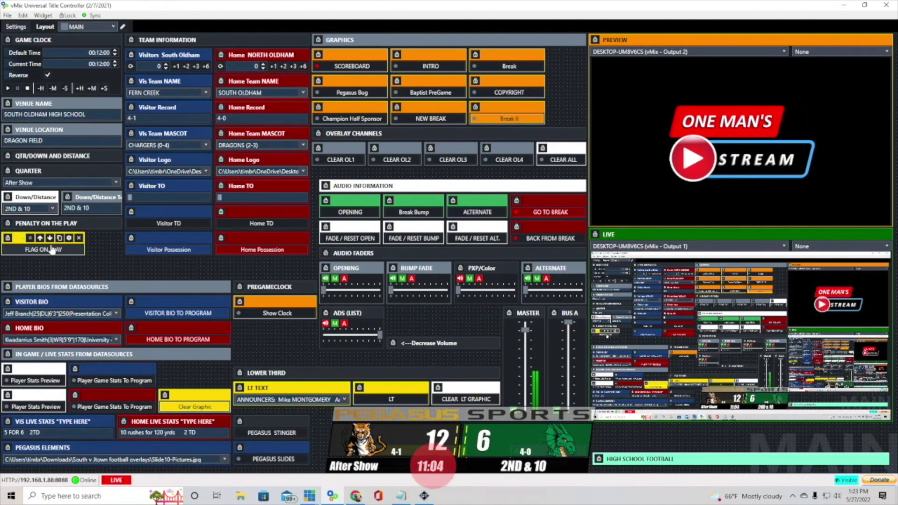
# Open the FLAG ON PLAY button's properties and check which title field the first SetXVisibleOff command's index refers to
pyautogui.click(70, 239)
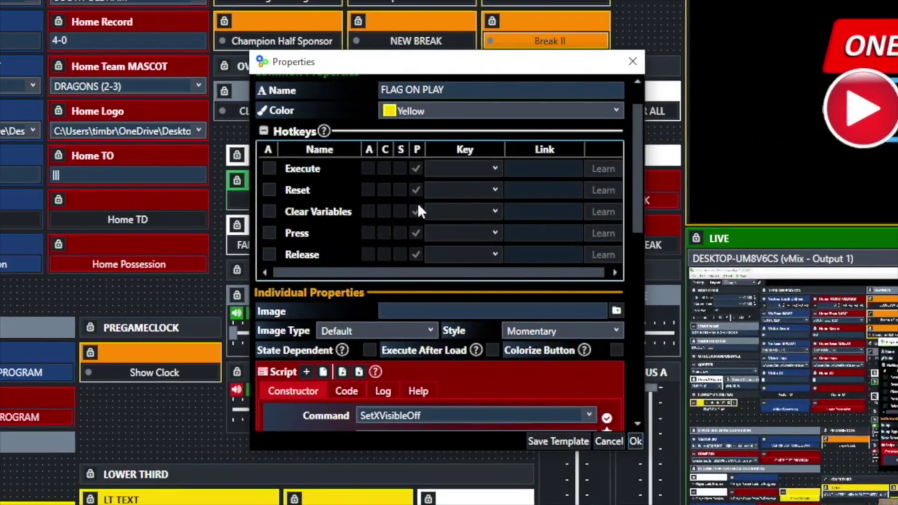
pyautogui.scroll(-3, 423, 213)
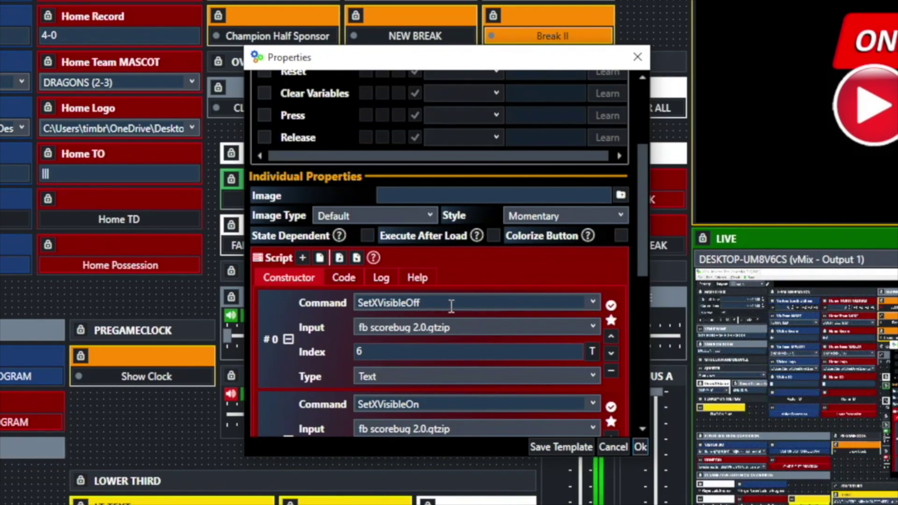
pyautogui.scroll(-2, 451, 305)
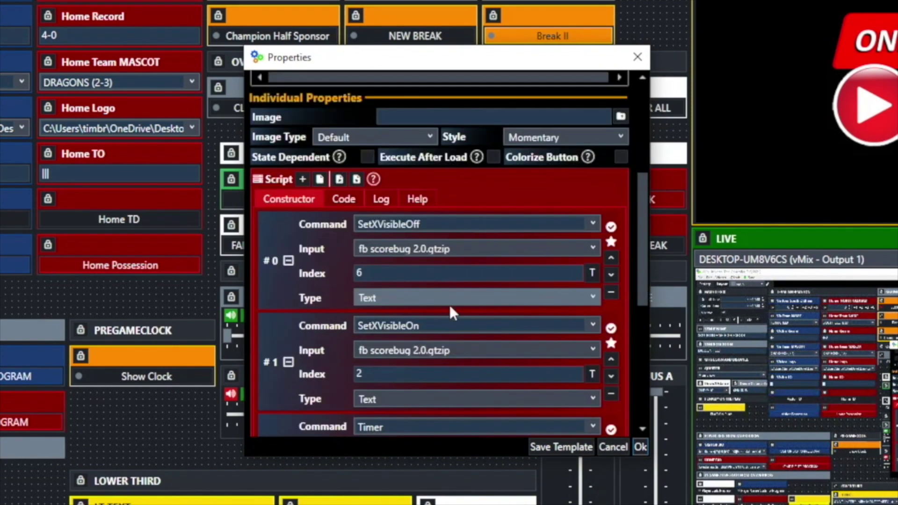
pyautogui.click(593, 273)
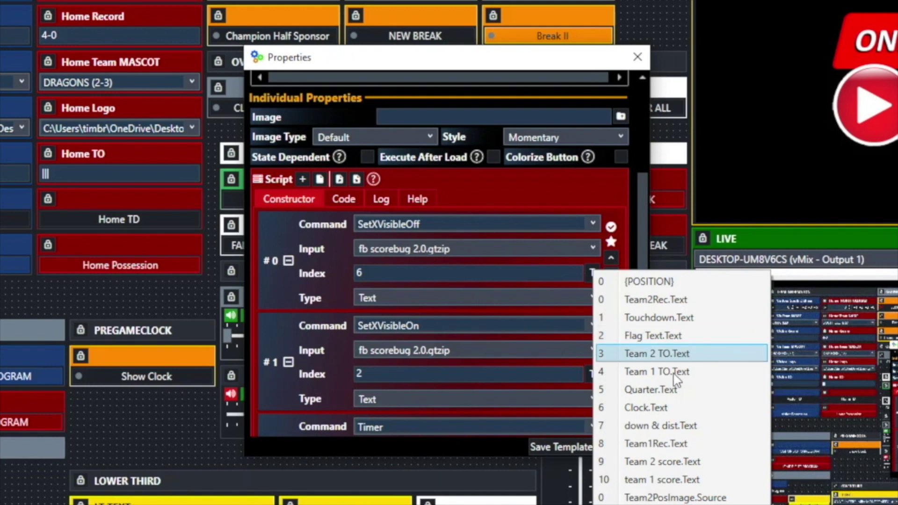
pyautogui.click(456, 273)
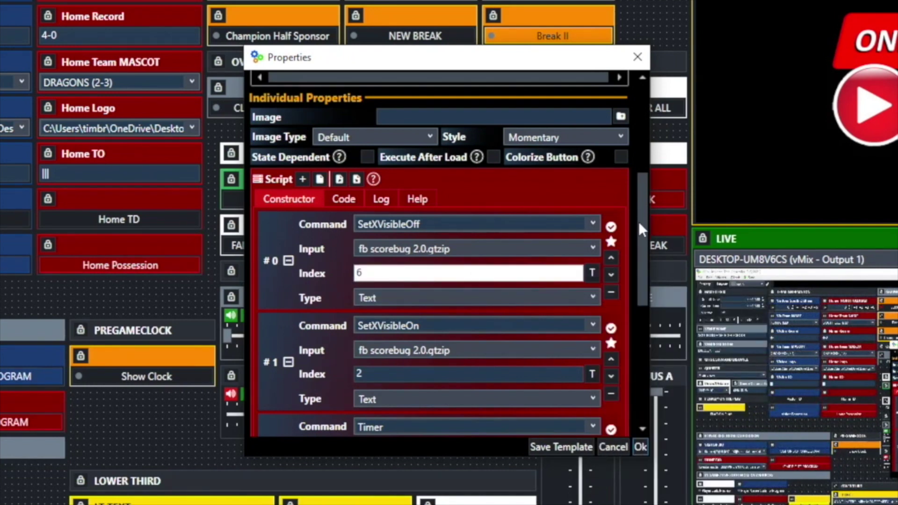
# Check which title field the index of the script's SetXVisibleOn command #1 refers to
pyautogui.moveTo(638, 220); pyautogui.dragTo(644, 260)
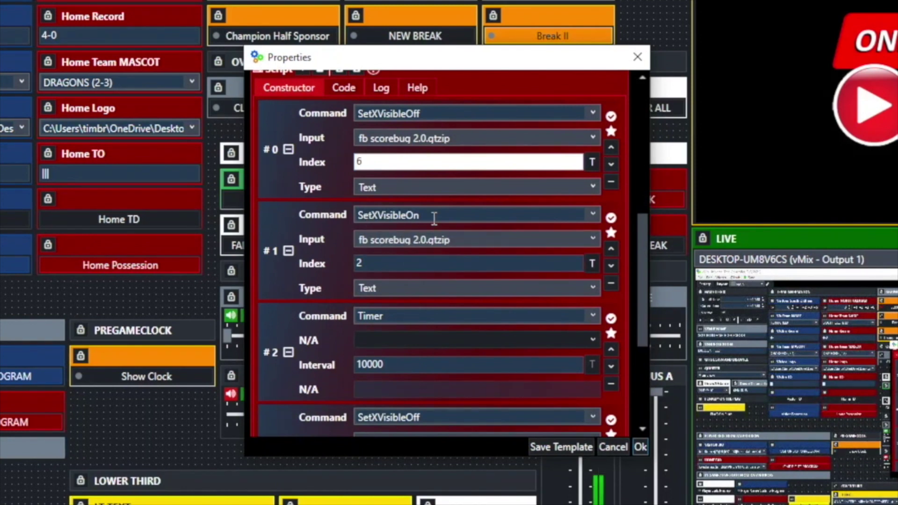
pyautogui.click(593, 264)
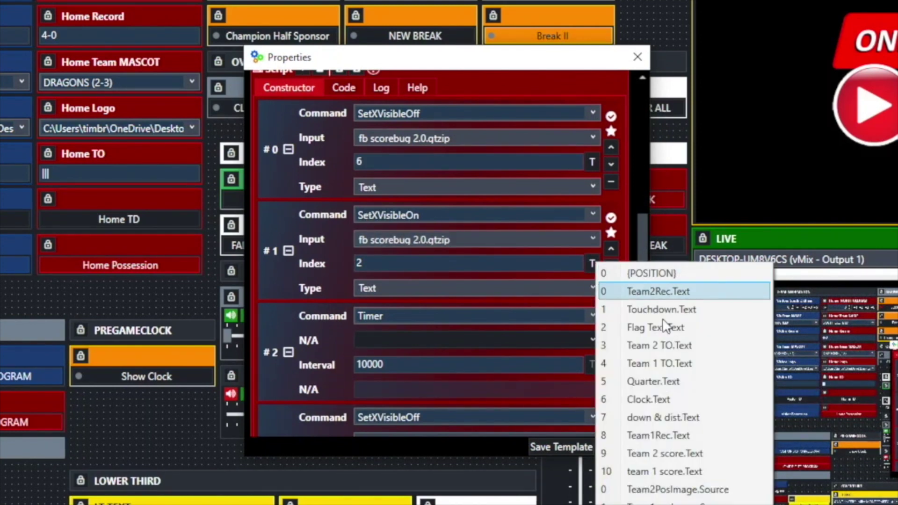
pyautogui.click(425, 262)
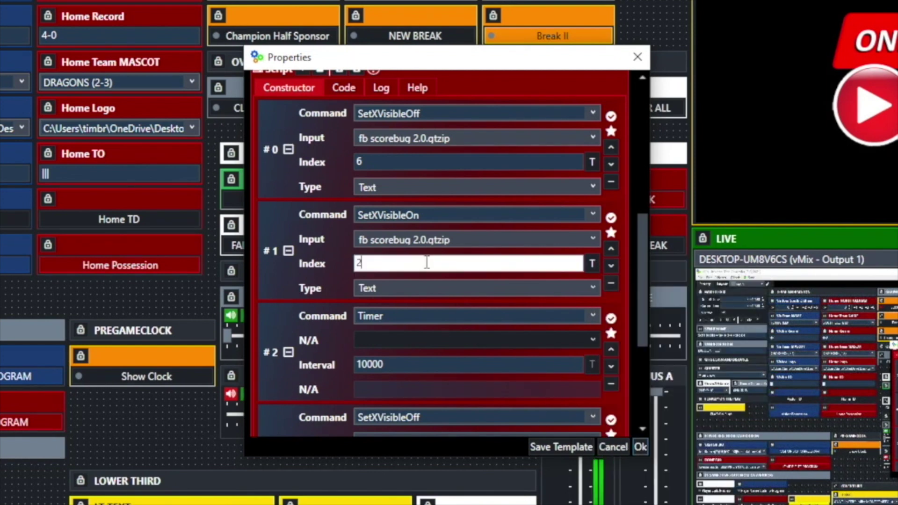
# Review the flag script's Timer and closing visibility commands, checking the title field behind command #3's index
pyautogui.scroll(-3, 506, 279)
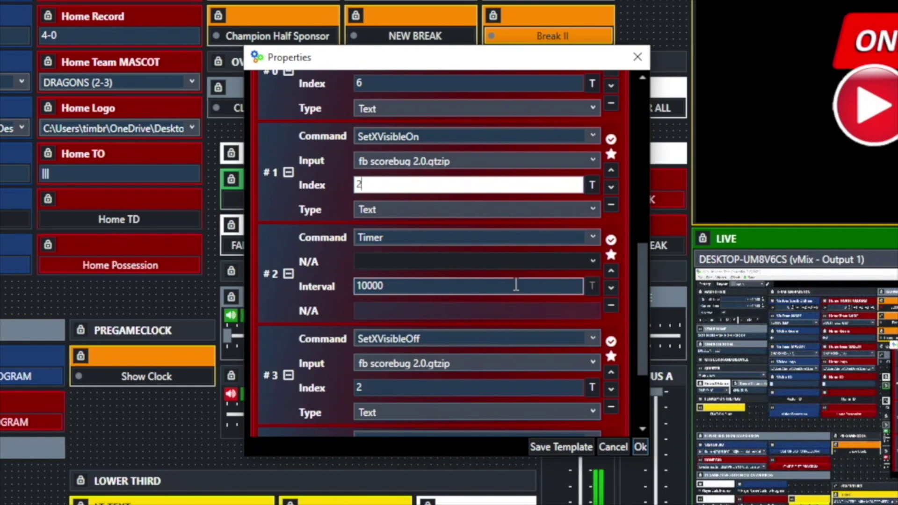
pyautogui.scroll(-3, 492, 281)
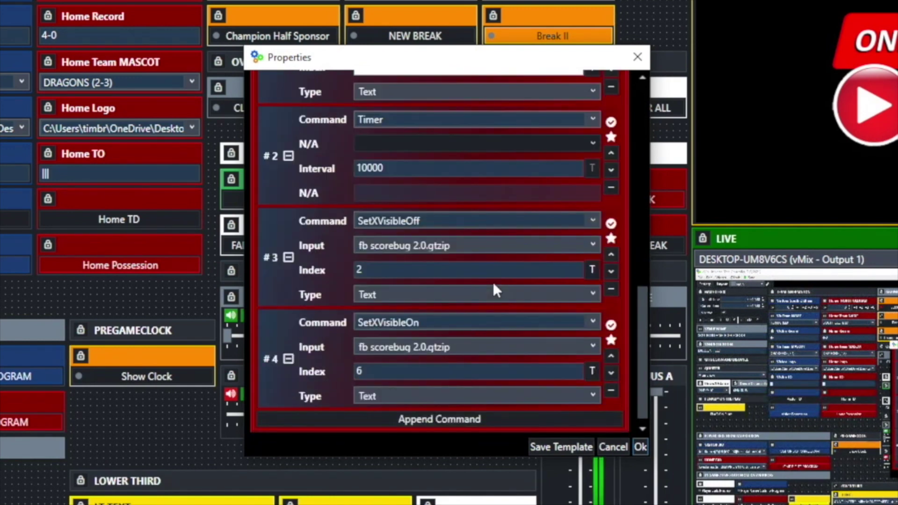
pyautogui.click(592, 269)
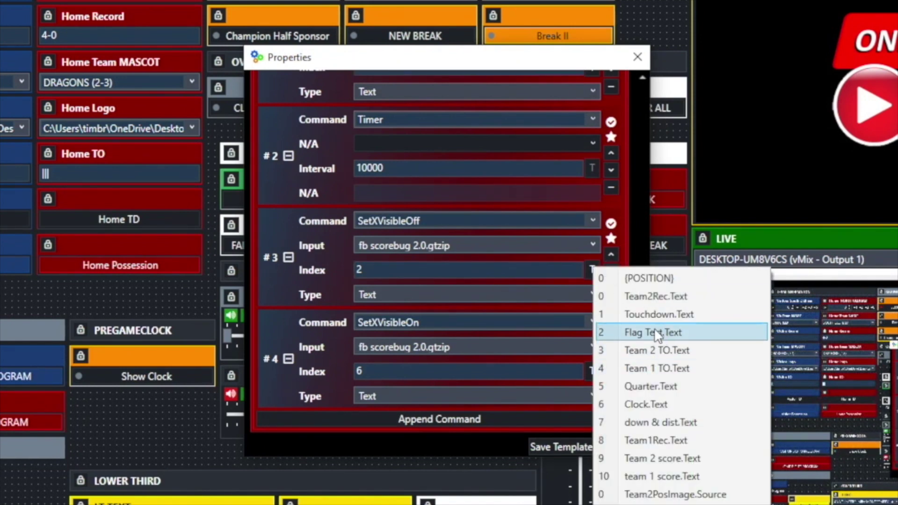
pyautogui.click(524, 268)
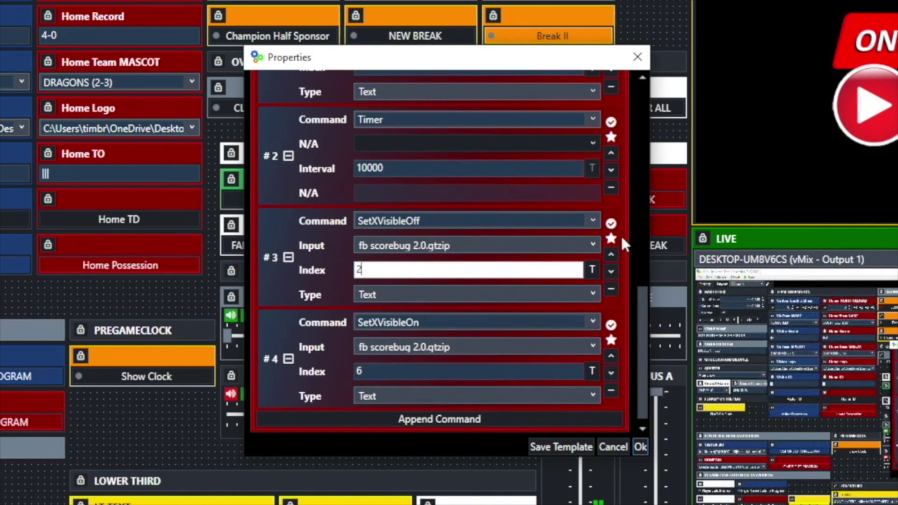
# Review the flag button's general properties and command #0's Type choices, keep Text, and accept the properties
pyautogui.moveTo(644, 316); pyautogui.dragTo(633, 99)
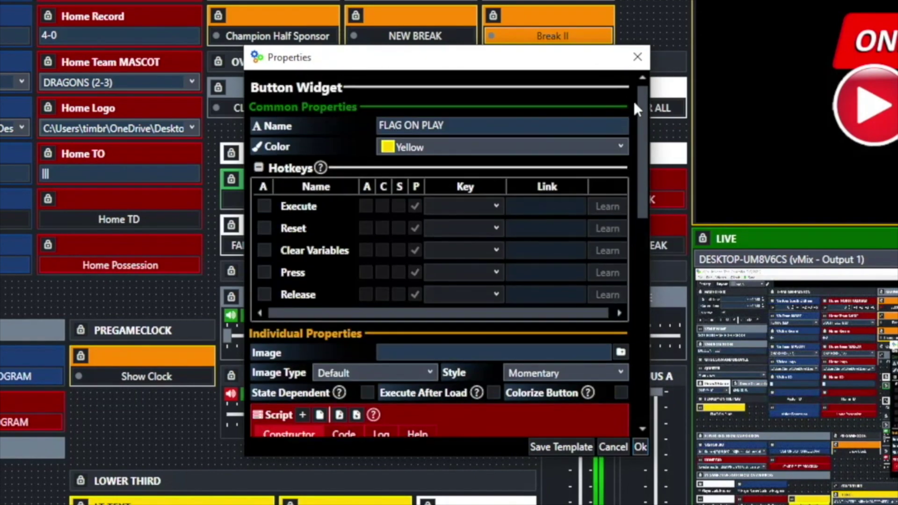
pyautogui.moveTo(633, 146); pyautogui.dragTo(642, 229)
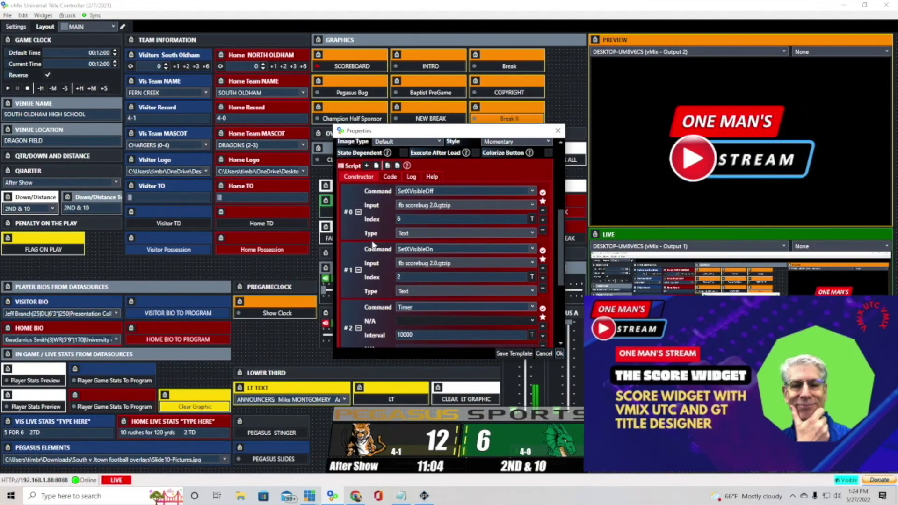
pyautogui.click(535, 235)
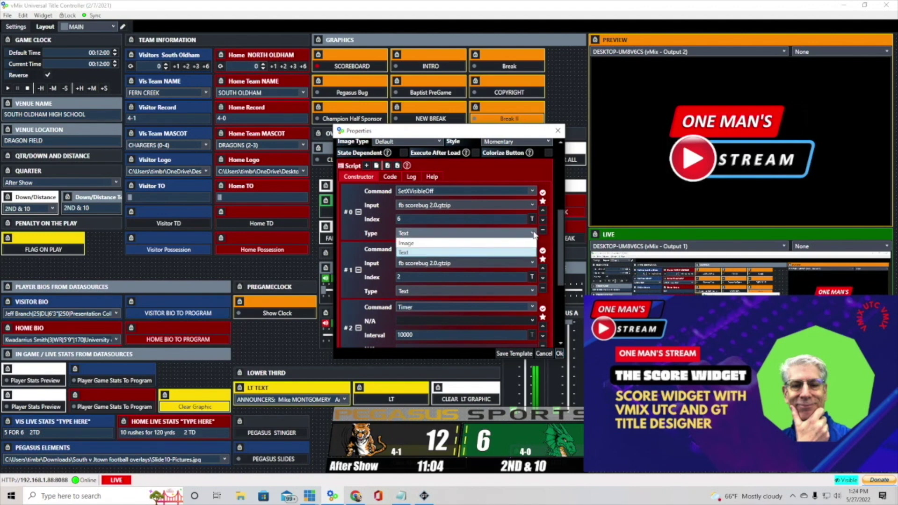
pyautogui.click(441, 253)
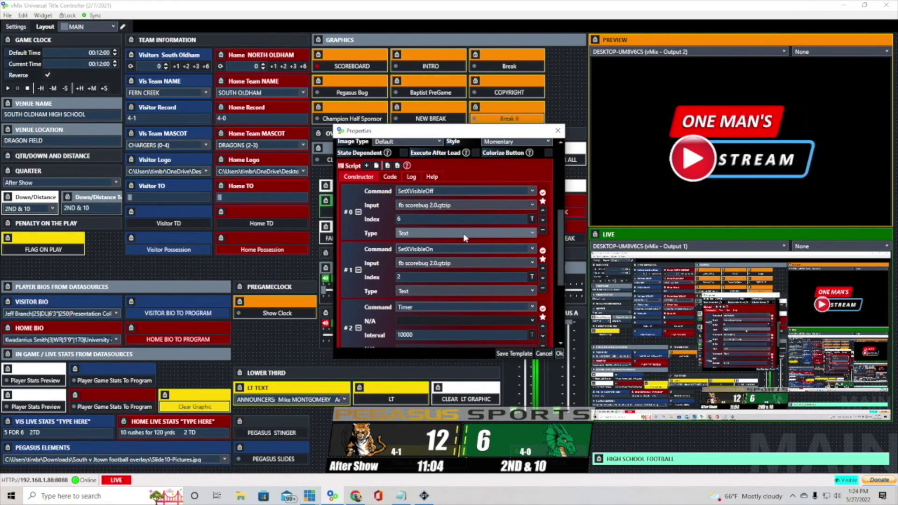
pyautogui.click(560, 354)
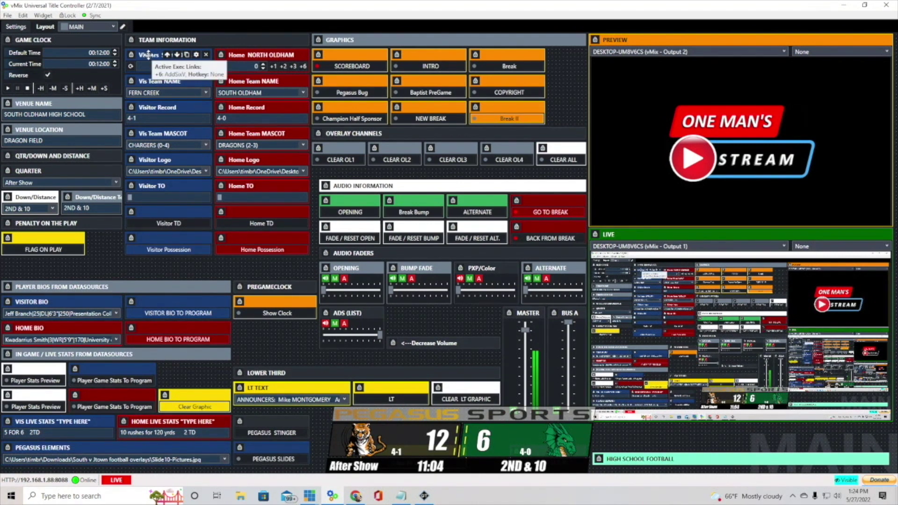
# Review the Visitors score widget's +6 hotkey link, American Football style and title mappings, then close its properties
pyautogui.click(196, 56)
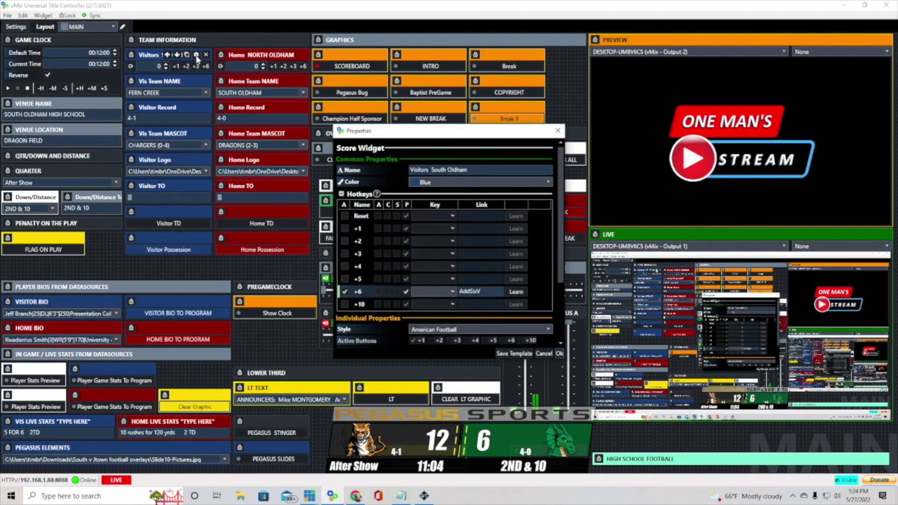
pyautogui.scroll(-5, 479, 223)
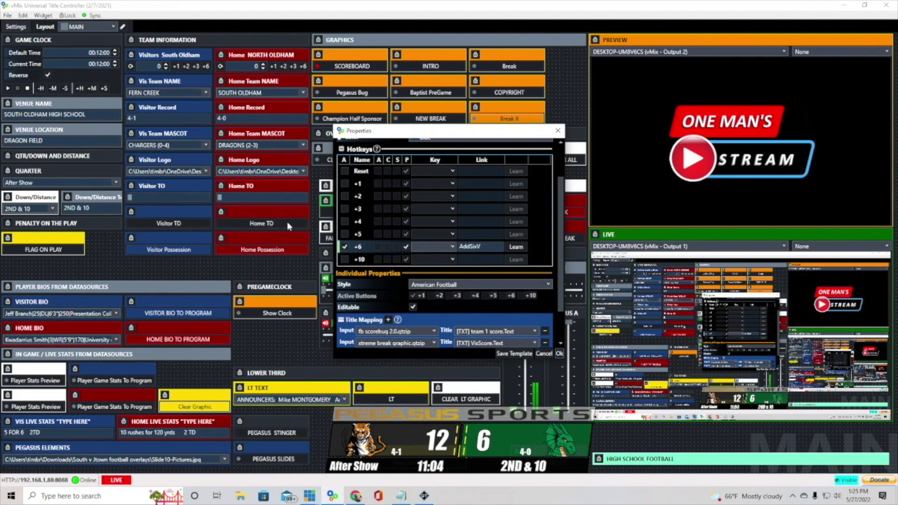
pyautogui.click(560, 356)
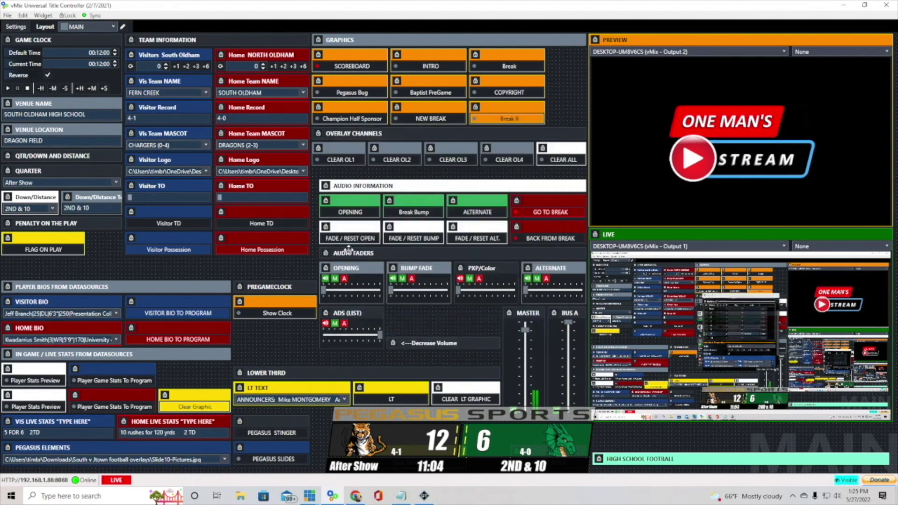
# Examine the Visitor TD button's script from its visibility commands and timers to the ExecLink command, then close its properties
pyautogui.click(197, 213)
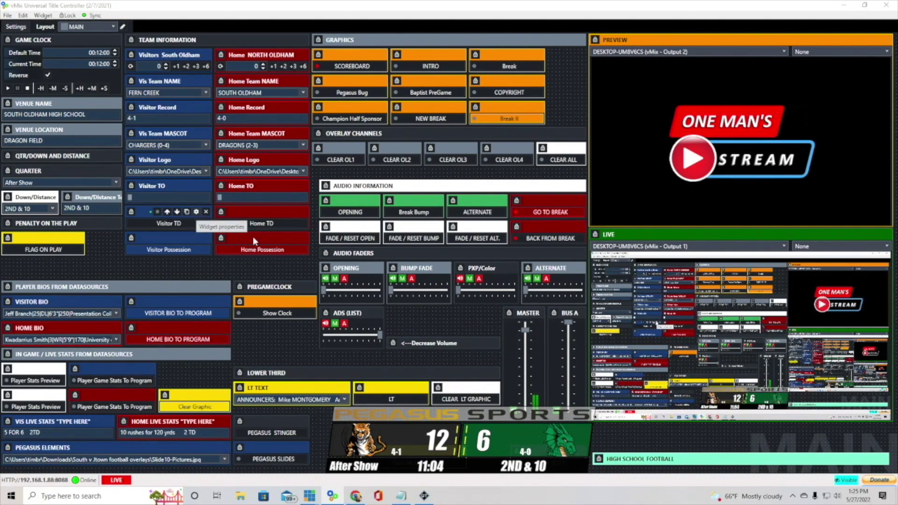
pyautogui.scroll(-5, 472, 269)
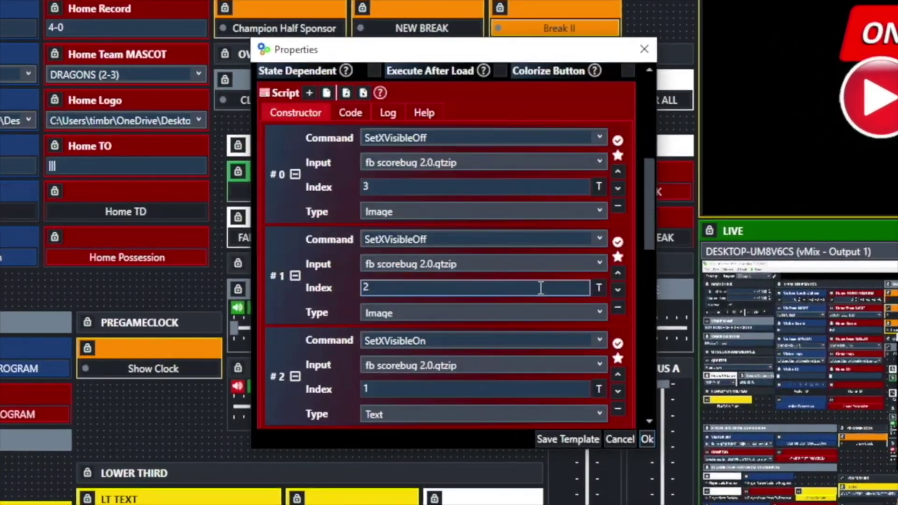
pyautogui.scroll(-8, 540, 288)
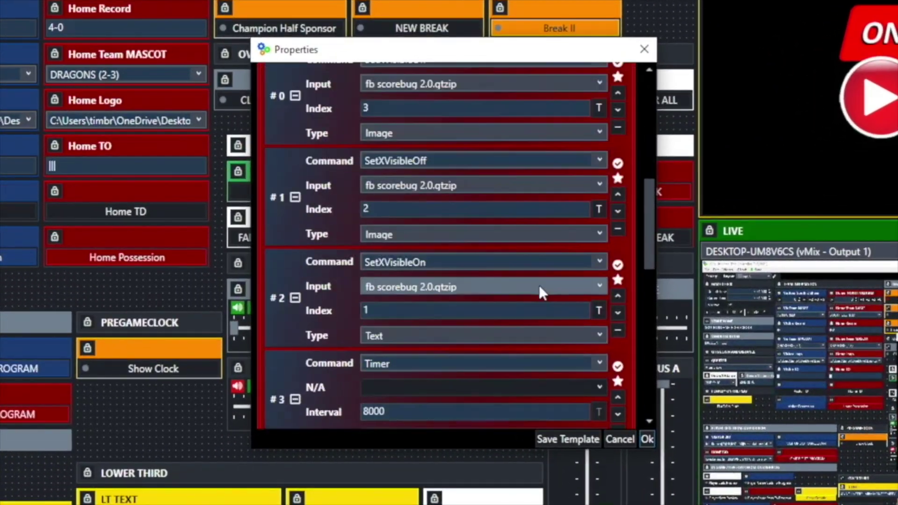
pyautogui.scroll(-5, 539, 293)
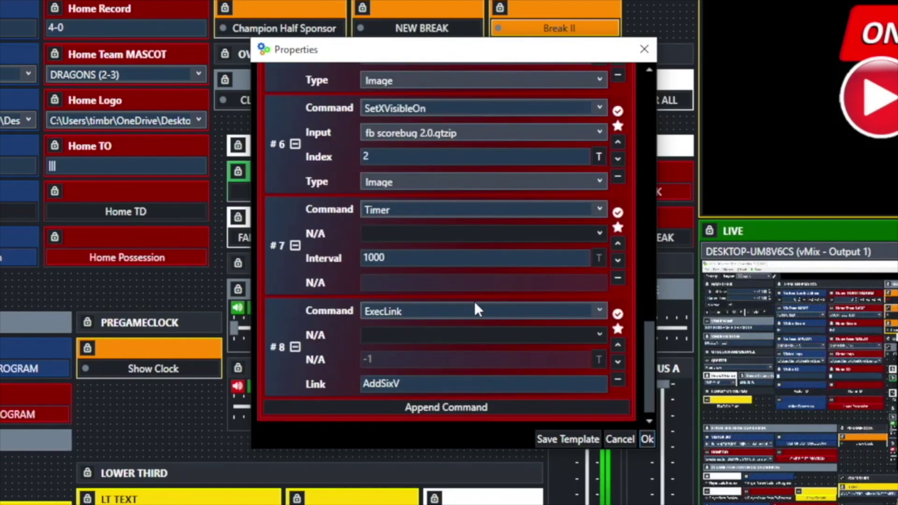
pyautogui.click(411, 383)
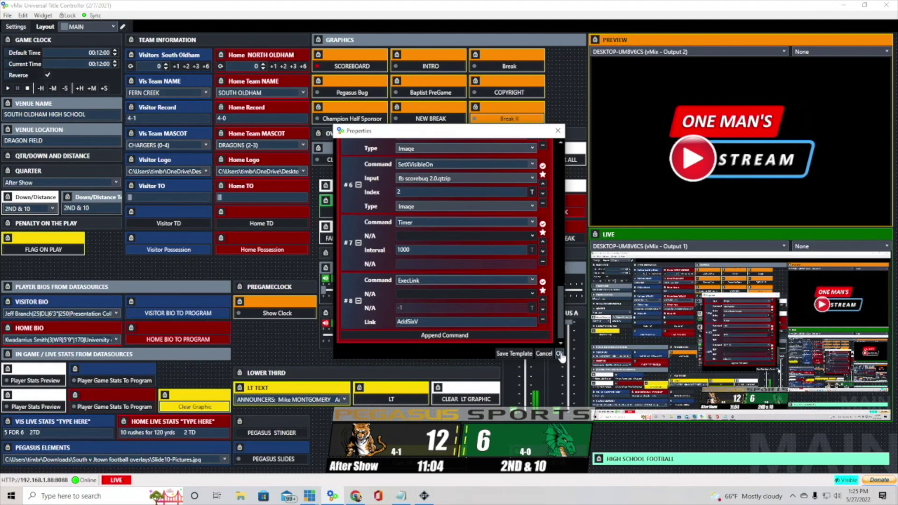
pyautogui.press('Return')
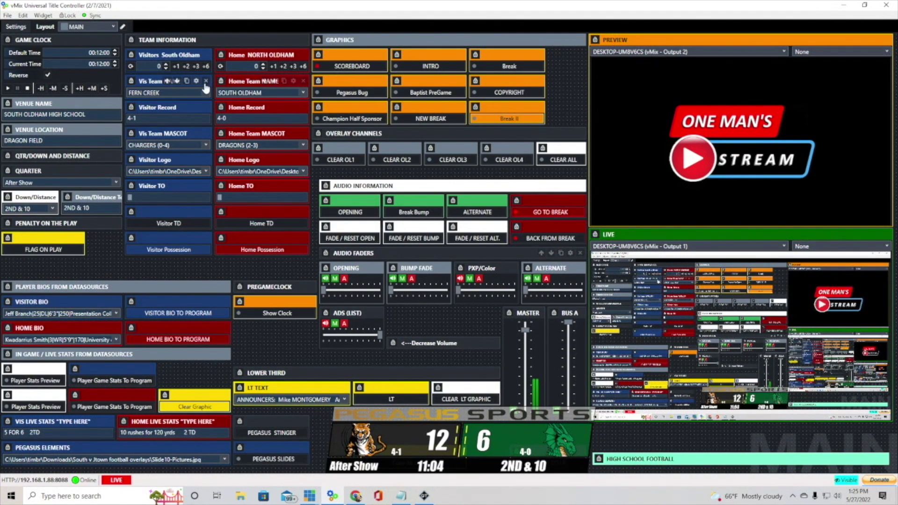
# Review the Vis Team NAME list's title mappings and items, then close its properties
pyautogui.click(197, 81)
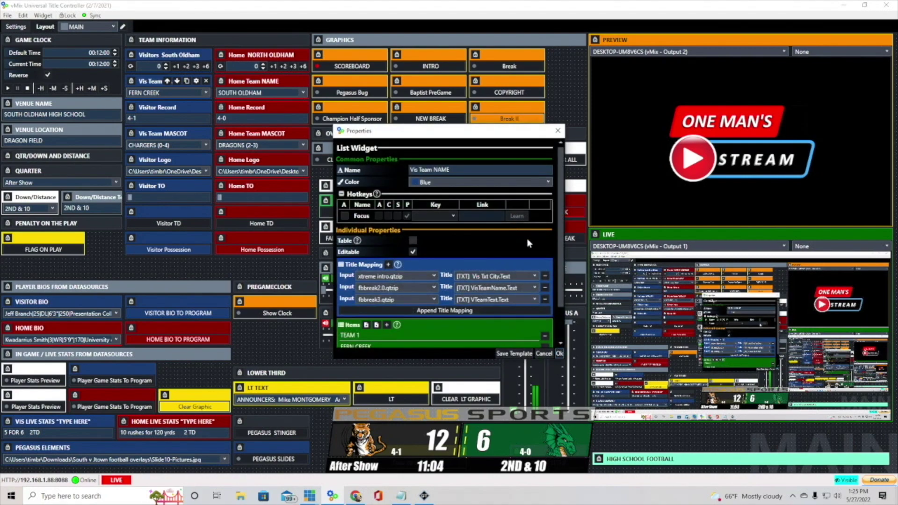
pyautogui.scroll(-3, 527, 239)
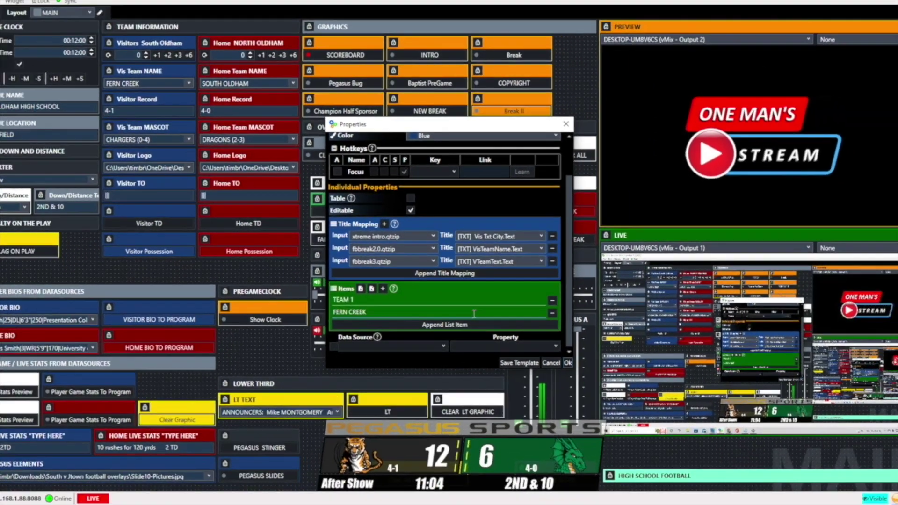
pyautogui.press('Return')
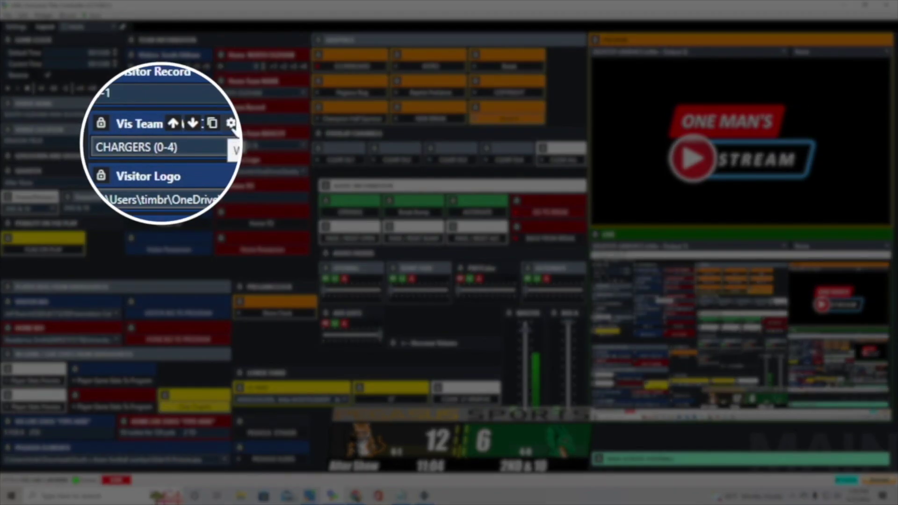
# Review the Vis Team MASCOT list's title mapping, close its properties, and select its editable text entry
pyautogui.click(231, 123)
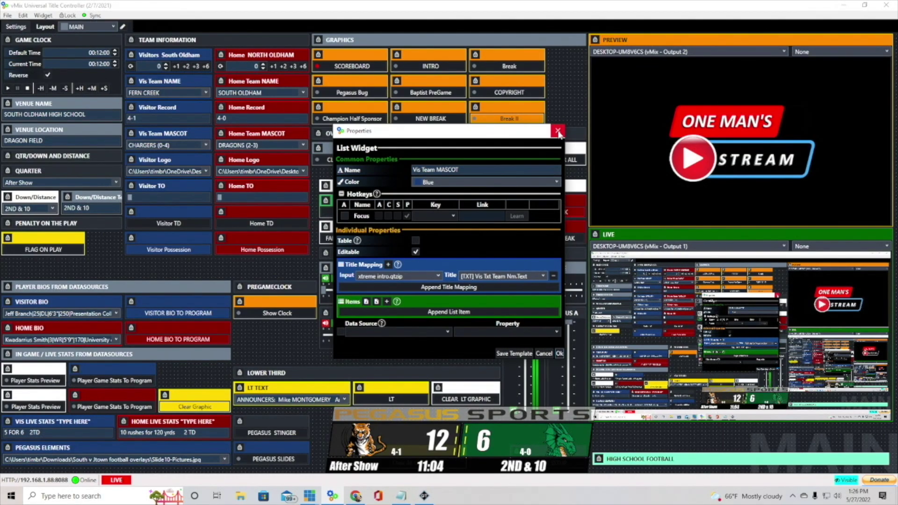
pyautogui.click(558, 132)
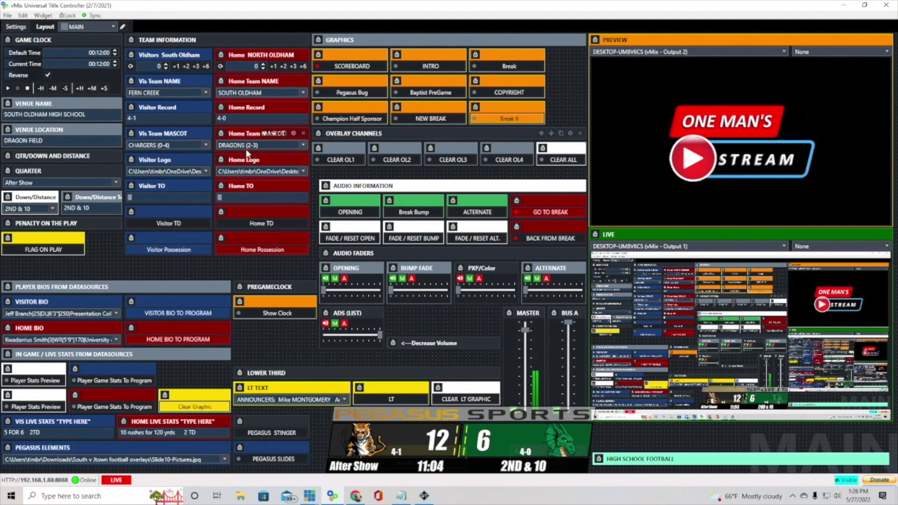
pyautogui.click(182, 144)
pyautogui.click(181, 145)
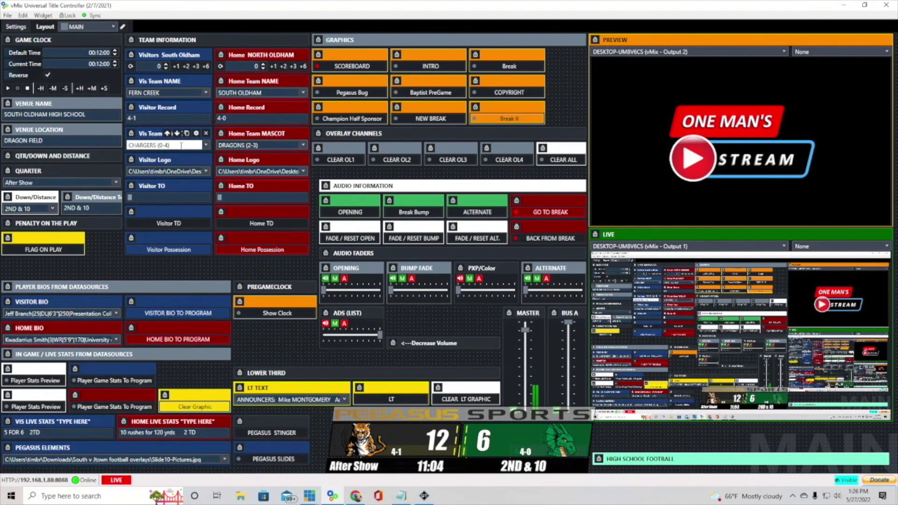
# Review the Visitor Logo list's title mappings and logo items, and add a blank item at the end
pyautogui.moveTo(178, 162)
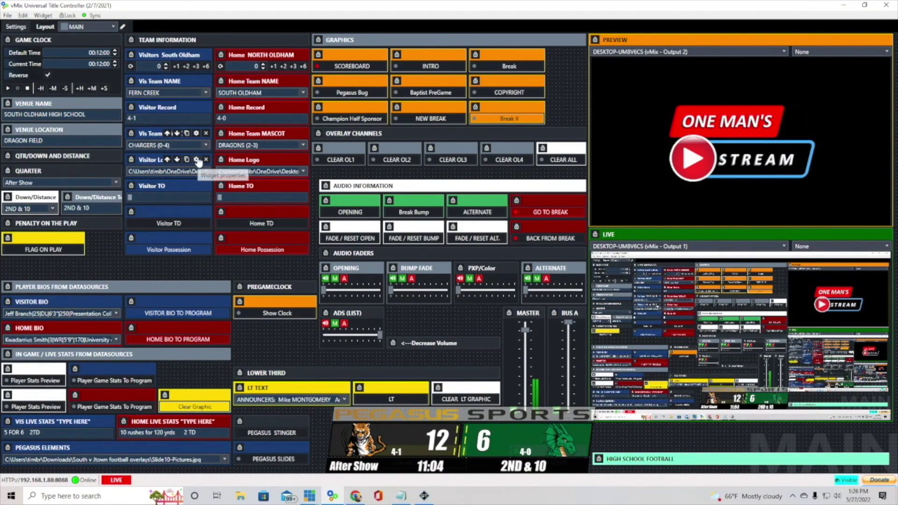
pyautogui.click(196, 160)
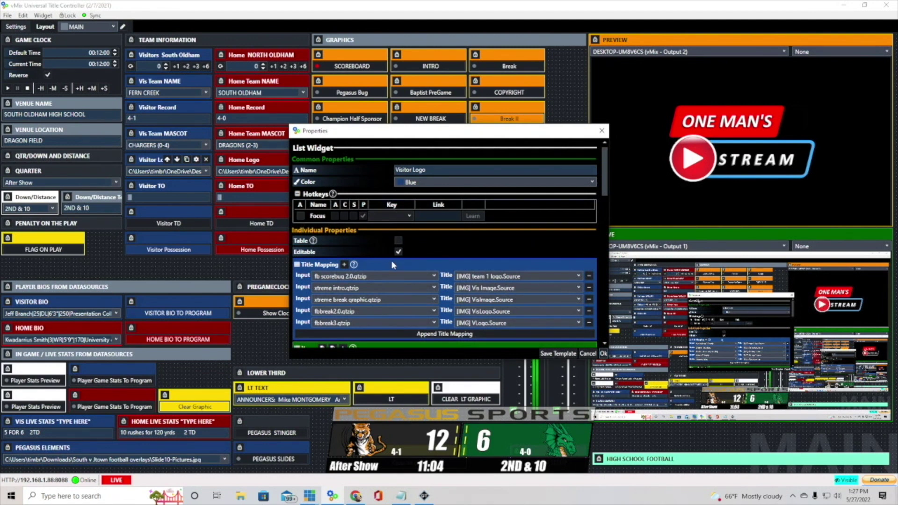
pyautogui.scroll(-5, 391, 260)
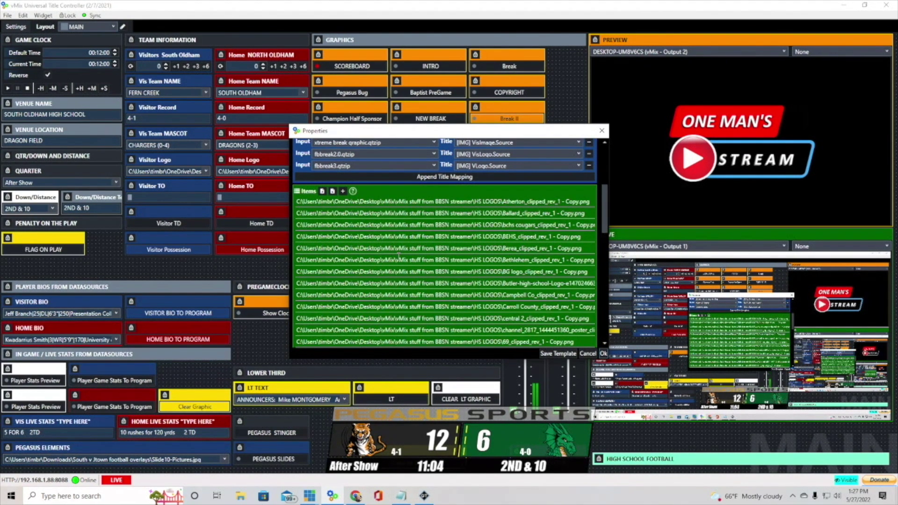
pyautogui.scroll(2, 399, 255)
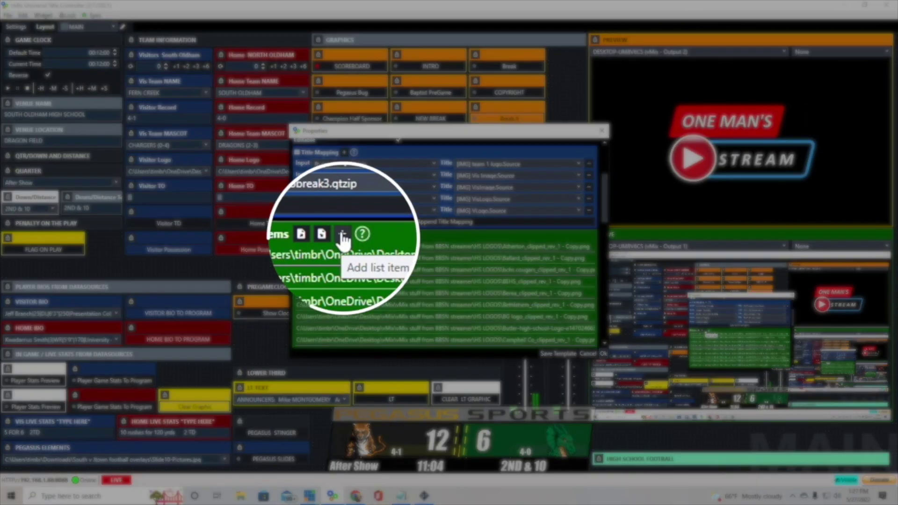
pyautogui.scroll(-4, 344, 240)
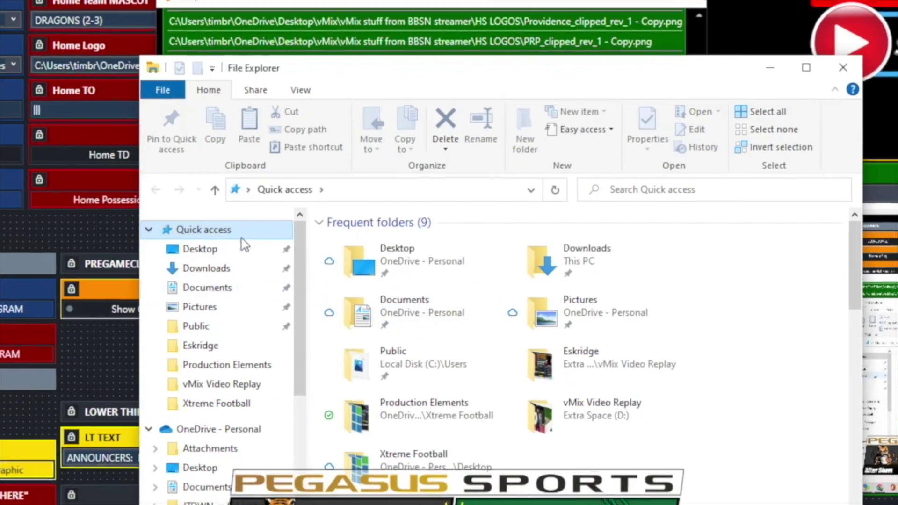
# Switch to File Explorer, copy the path of the Bullitt East image in the Pictures folder, and minimize the window
pyautogui.click(199, 307)
pyautogui.scroll(5, 447, 297)
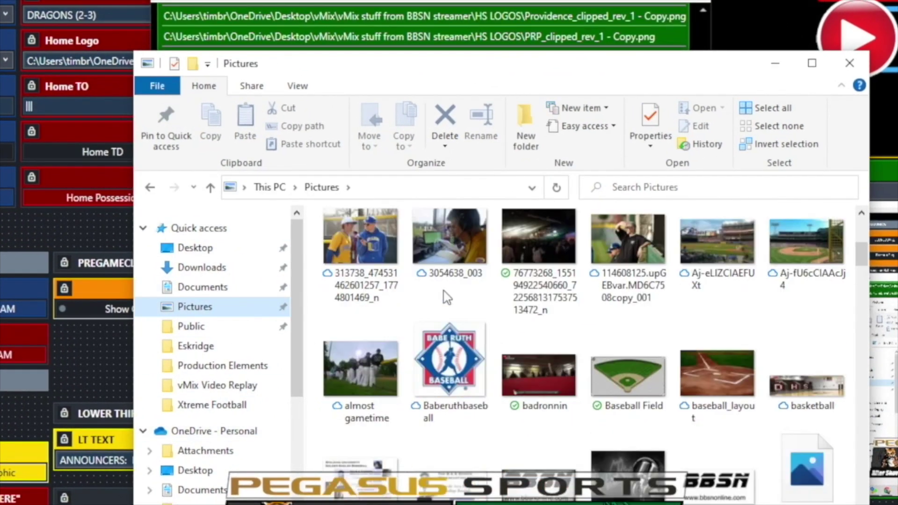
pyautogui.scroll(-5, 447, 298)
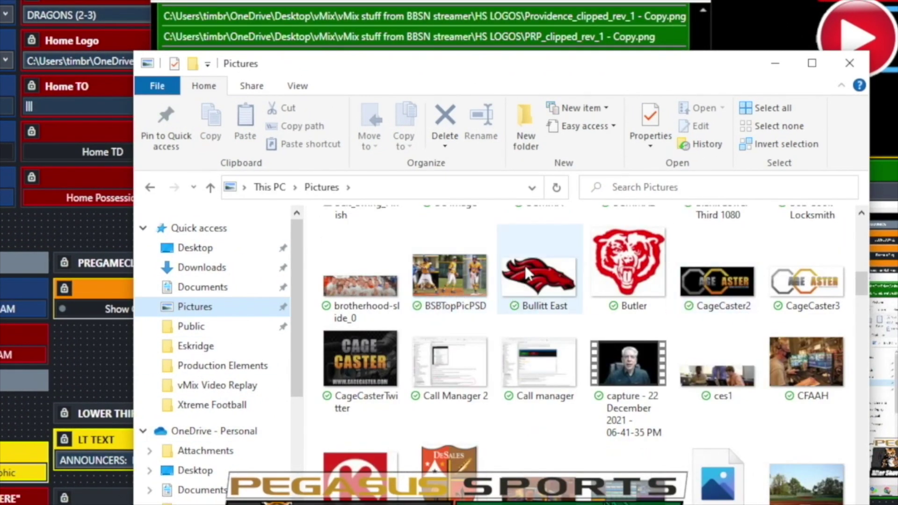
pyautogui.click(543, 283)
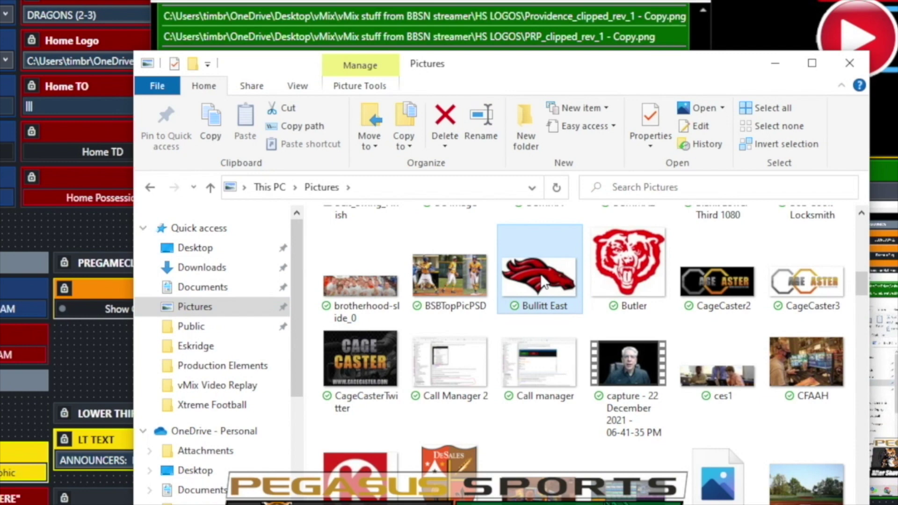
pyautogui.click(297, 131)
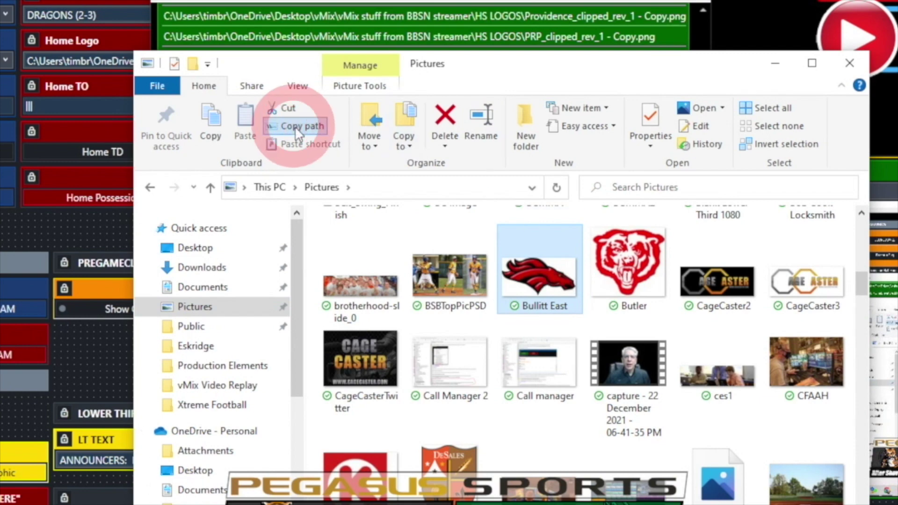
pyautogui.click(777, 68)
# Paste the Bullitt East.jpg path into the blank logo item, remove its surrounding quotation marks, and accept the properties
pyautogui.click(190, 283)
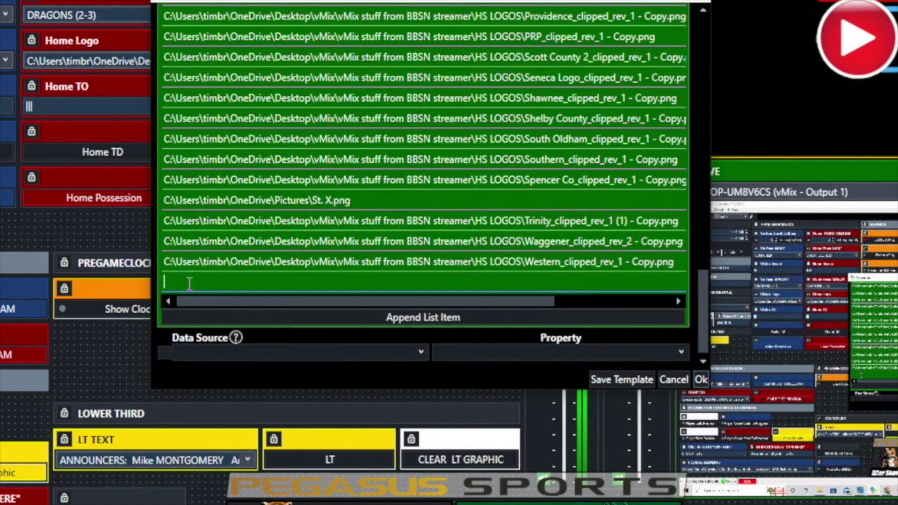
pyautogui.rightClick(190, 283)
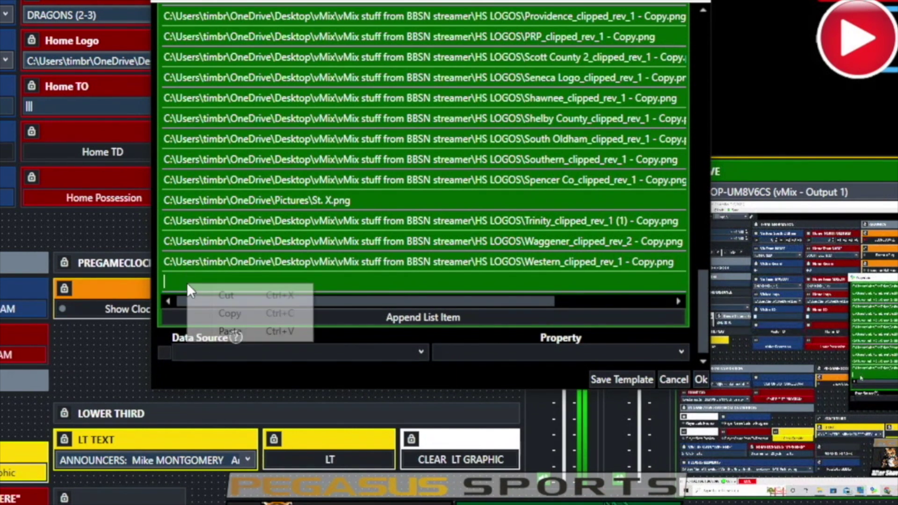
pyautogui.click(230, 331)
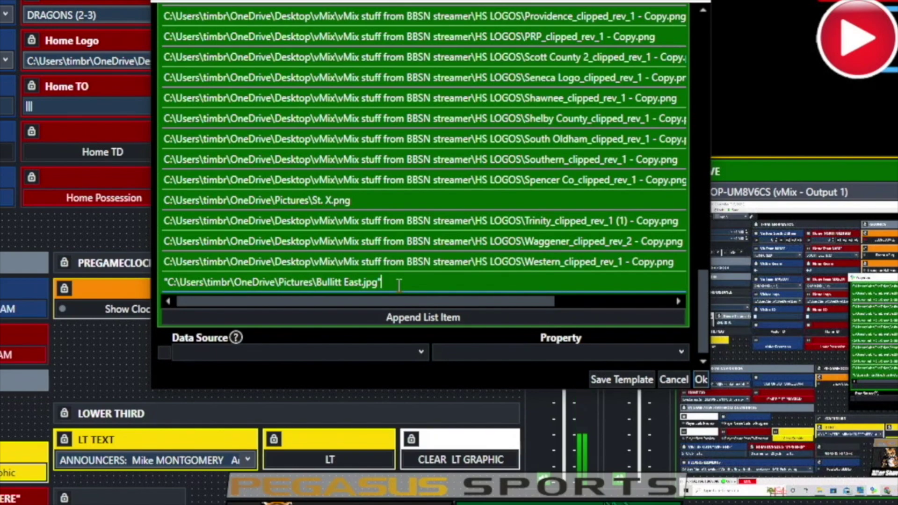
pyautogui.press('BackSpace')
pyautogui.click(173, 283)
pyautogui.press('BackSpace')
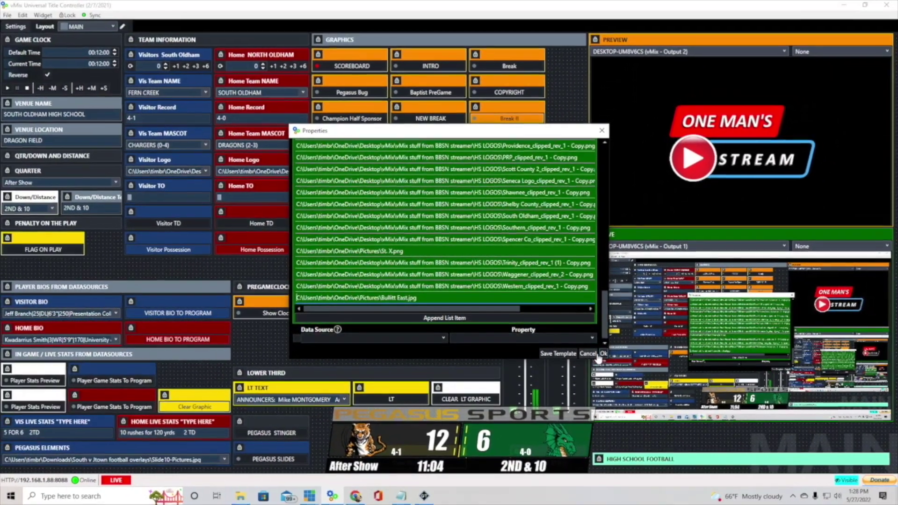
pyautogui.click(604, 354)
# Display the INTRO graphic and set the Visitor Logo to the Fern Creek image
pyautogui.click(430, 66)
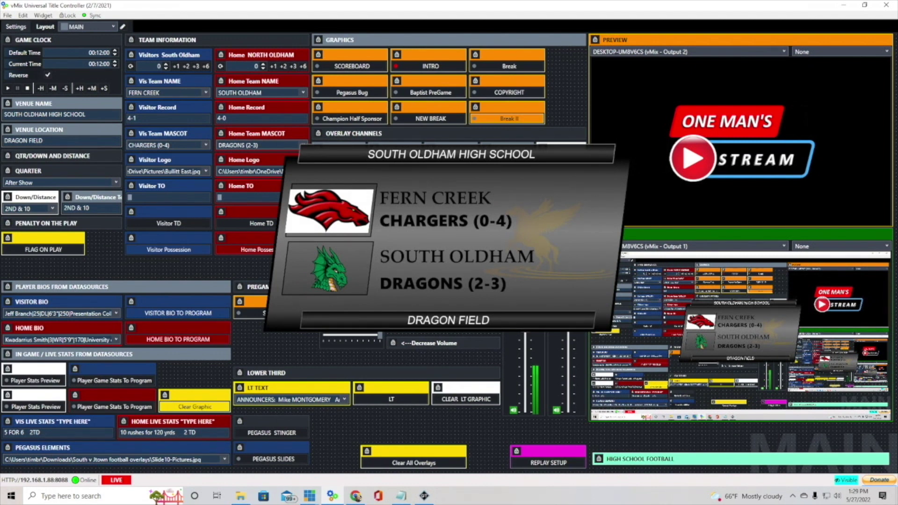
pyautogui.click(206, 171)
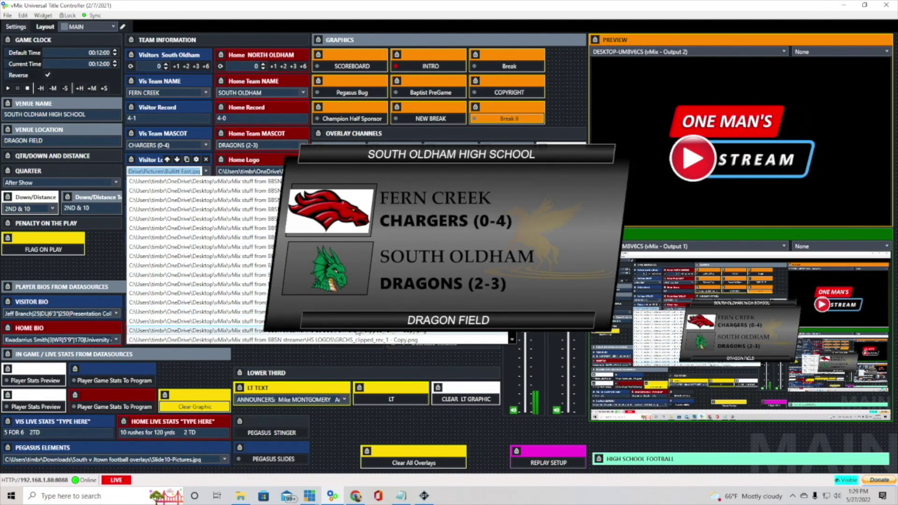
pyautogui.click(358, 331)
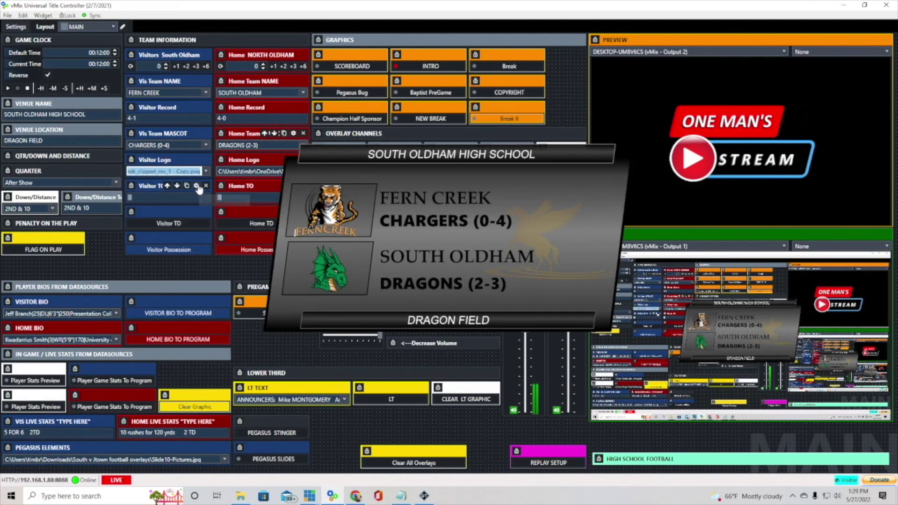
# Open and close the Visitor TO properties, bring up the SCOREBOARD graphic, and select the Visitor TO text entry
pyautogui.click(196, 186)
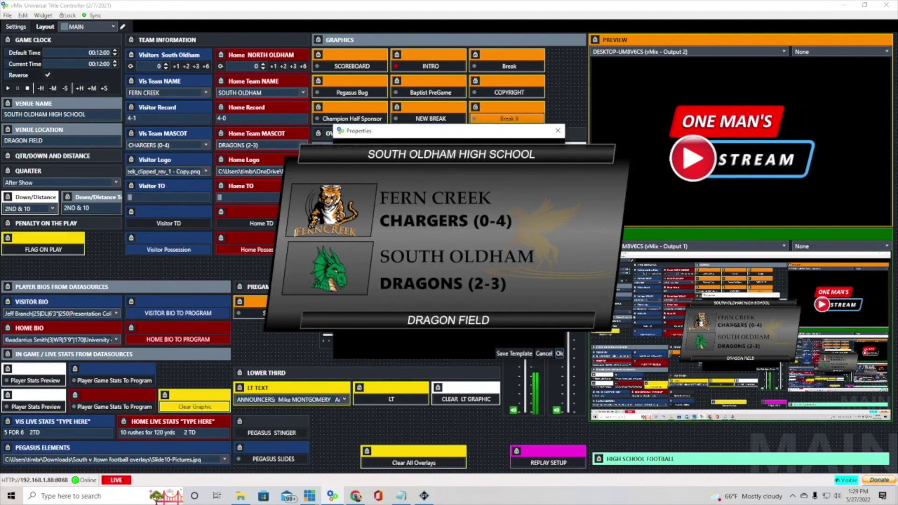
pyautogui.click(558, 130)
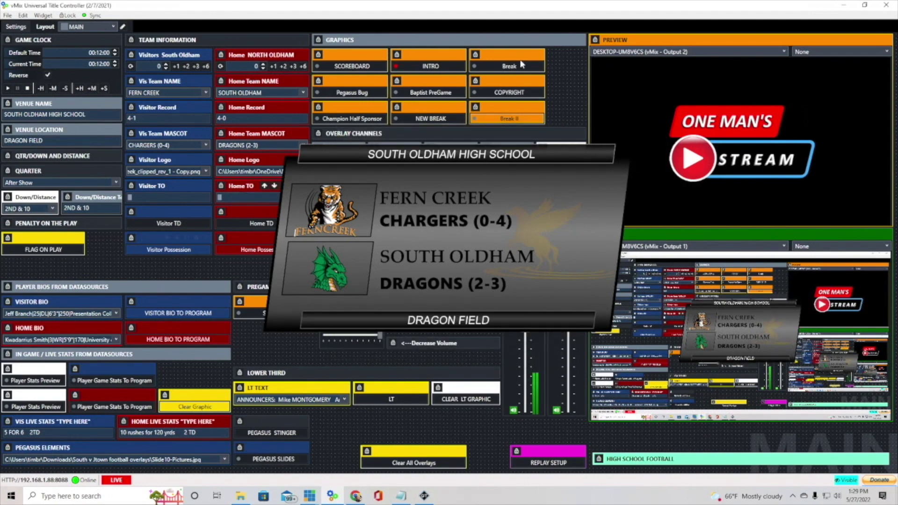
pyautogui.click(352, 66)
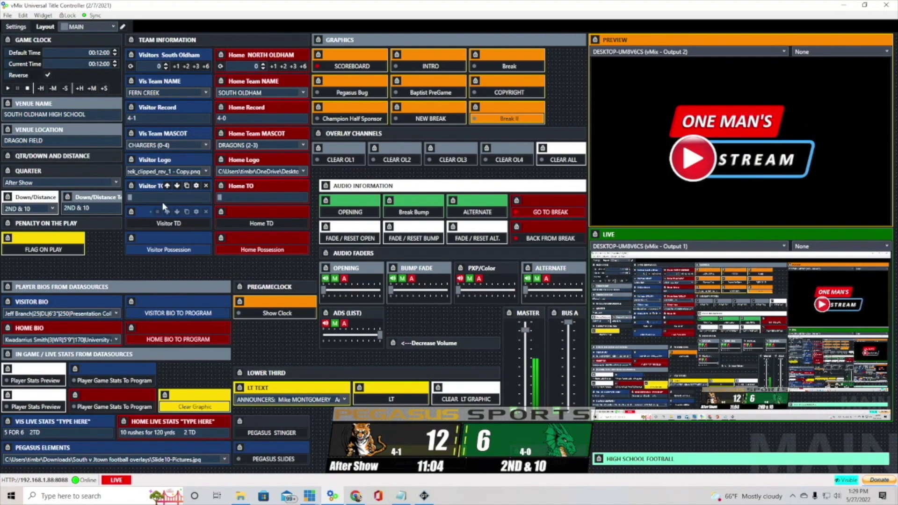
pyautogui.click(142, 197)
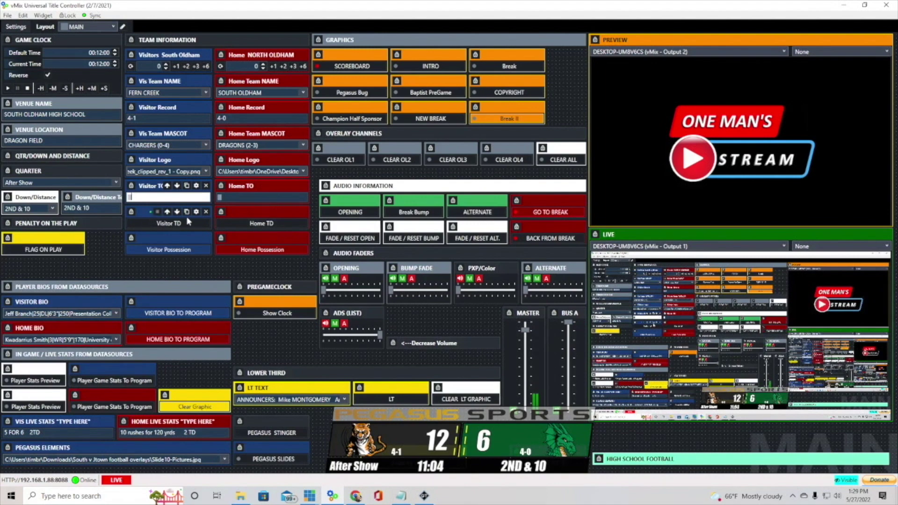
# Open and close the Visitor TD button's properties, and run the Visitor TD action twice
pyautogui.click(196, 212)
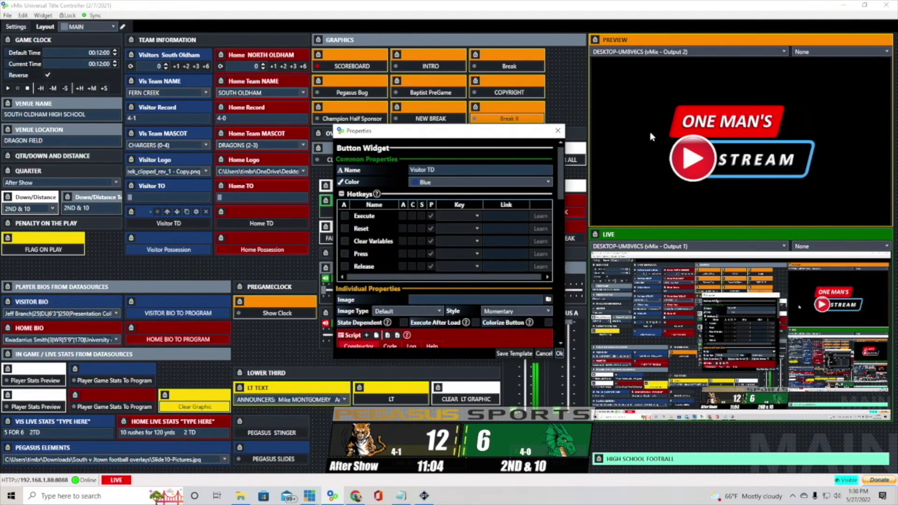
pyautogui.press('Escape')
pyautogui.click(173, 224)
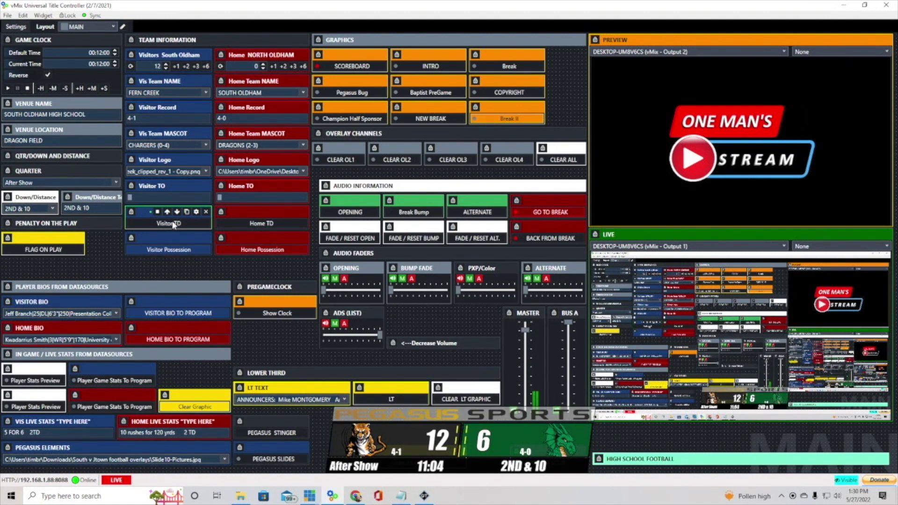
pyautogui.click(174, 225)
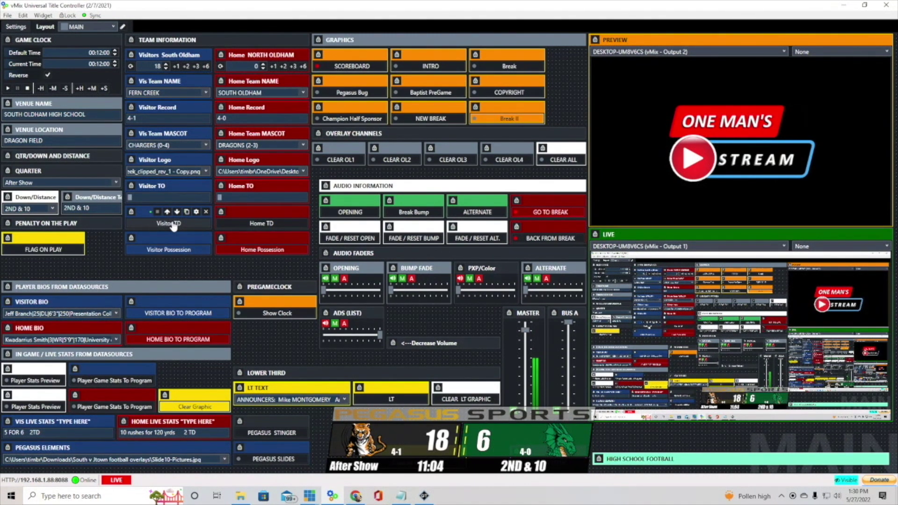
# Open the Visitor TD button's script and check which scorebug elements the first SetXVisibleOff command's index can target
pyautogui.click(197, 214)
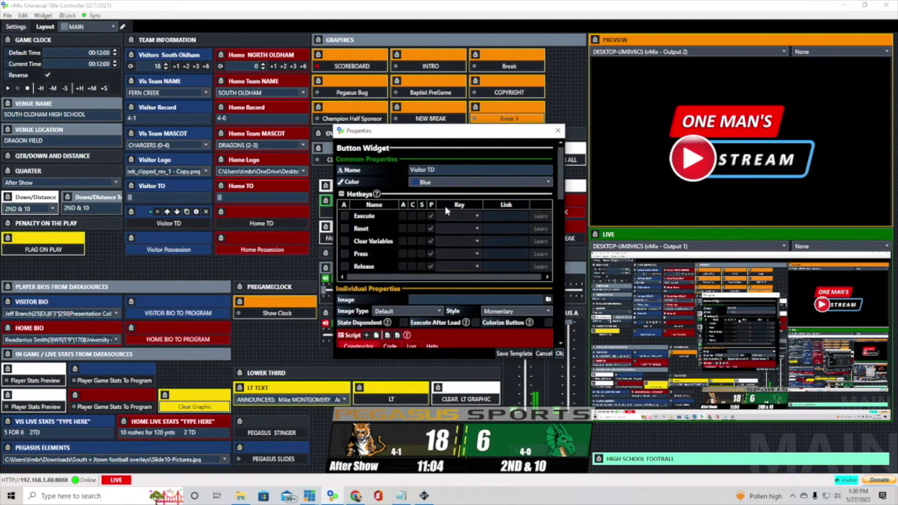
pyautogui.scroll(-1, 448, 208)
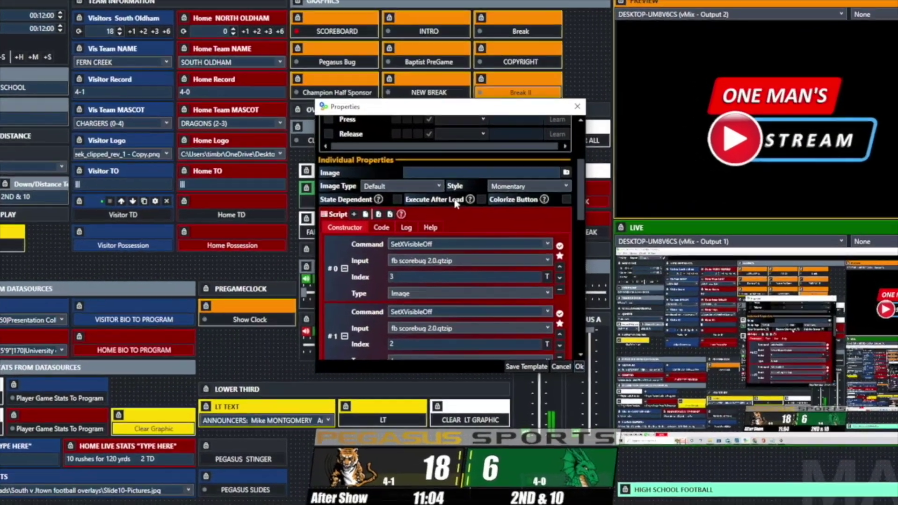
pyautogui.scroll(-2, 456, 204)
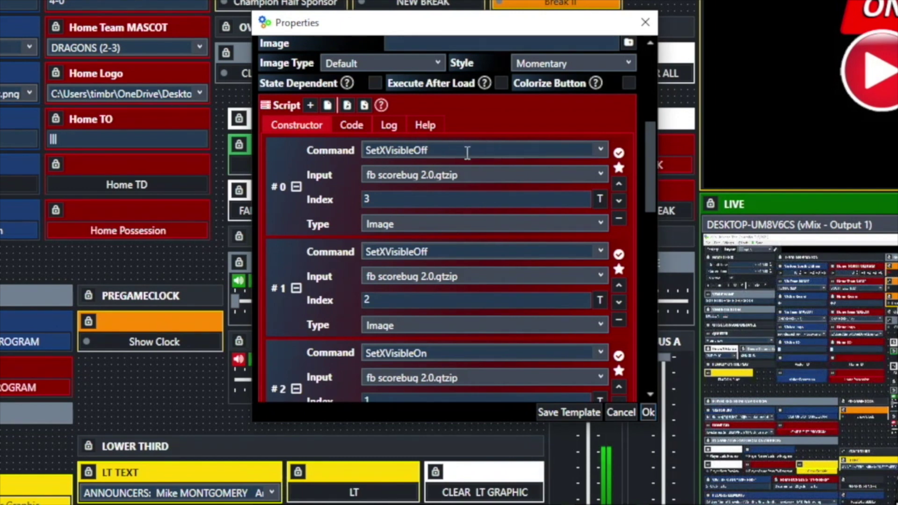
pyautogui.click(602, 202)
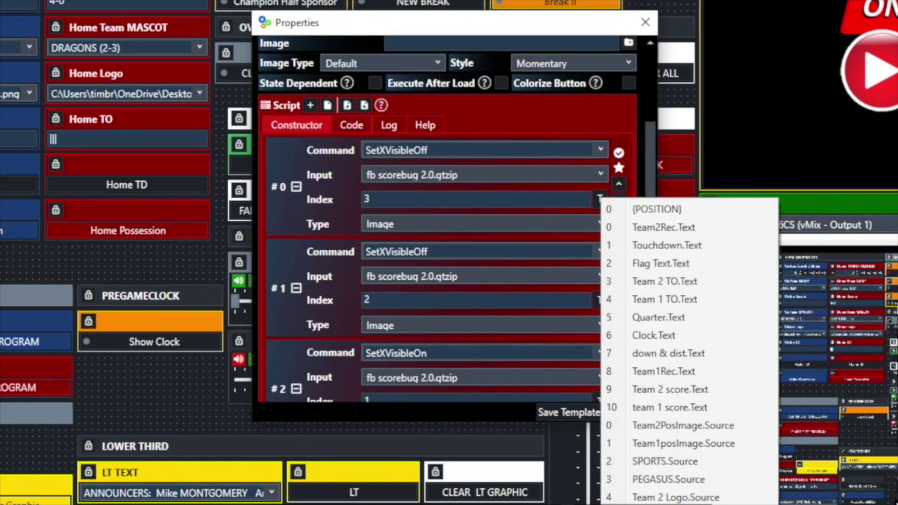
pyautogui.click(409, 170)
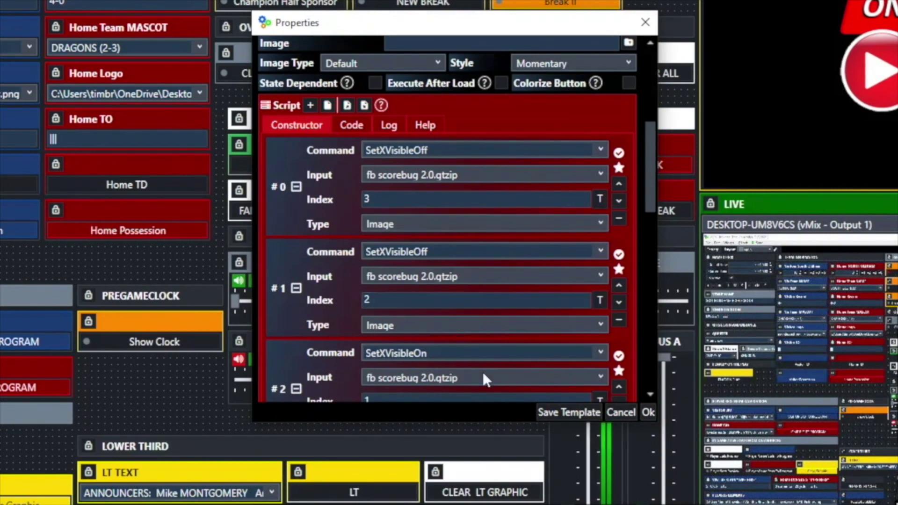
# Check which scorebug text element the script's SetXVisibleOn command #2 targets through its index choices
pyautogui.scroll(-2, 483, 372)
pyautogui.scroll(-2, 483, 366)
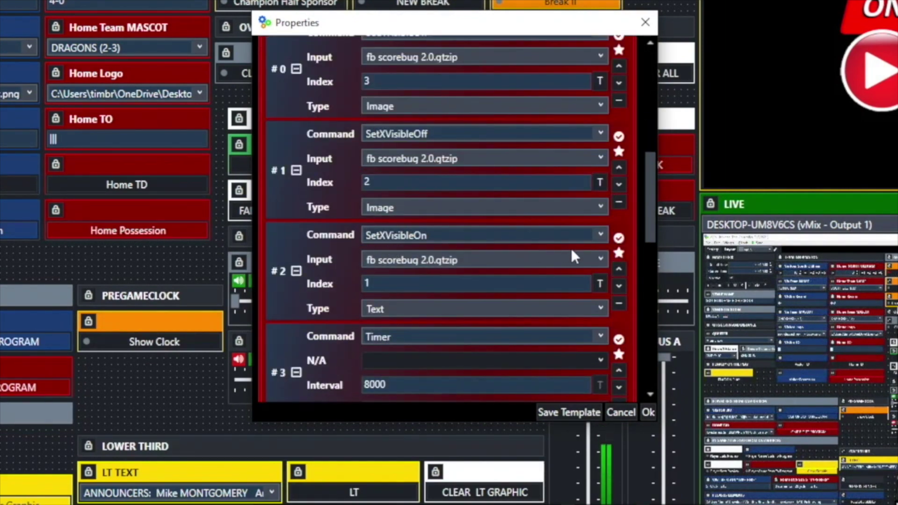
pyautogui.click(601, 284)
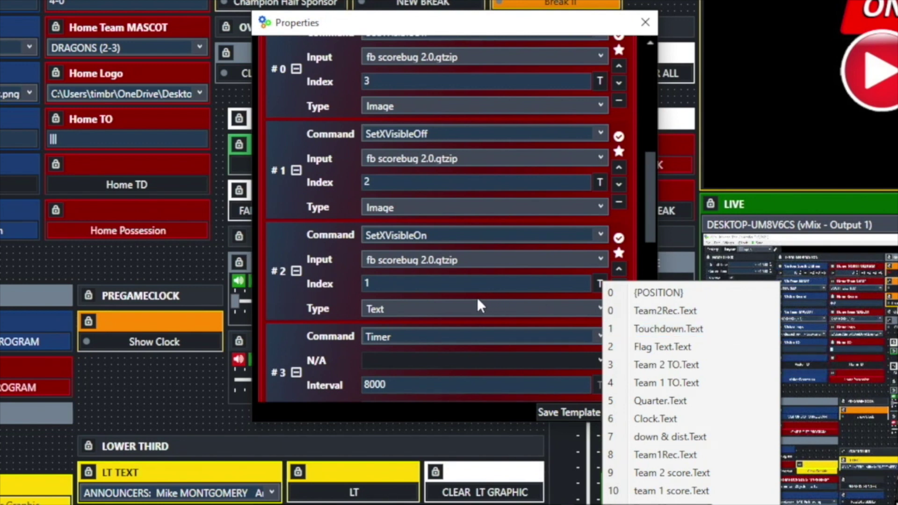
pyautogui.click(481, 417)
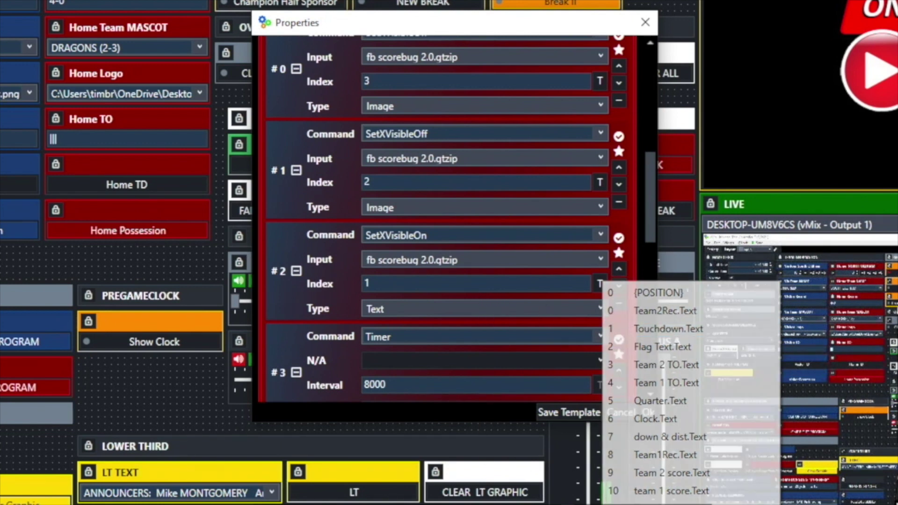
# Review the remaining commands of the Visitor TD script, from the timer interval through the closing ExecLink, and close its properties
pyautogui.scroll(-3, 487, 283)
pyautogui.click(408, 267)
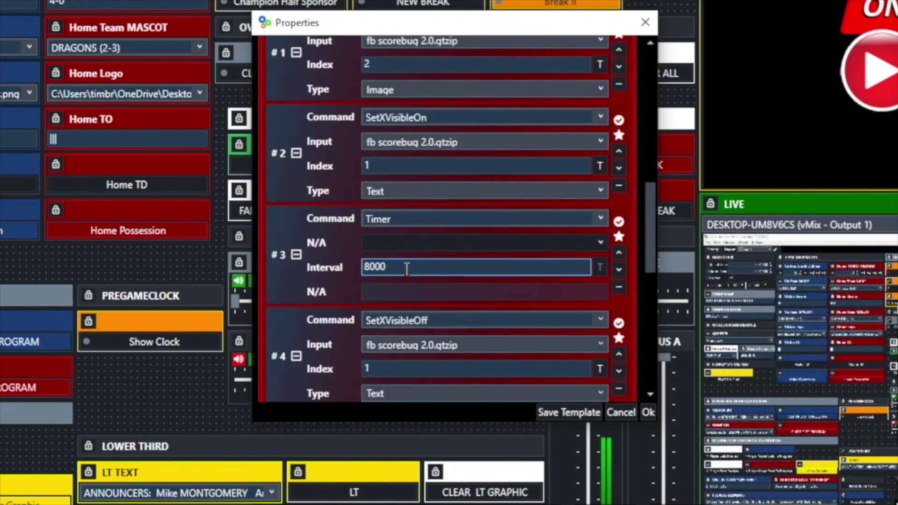
pyautogui.scroll(-2, 515, 267)
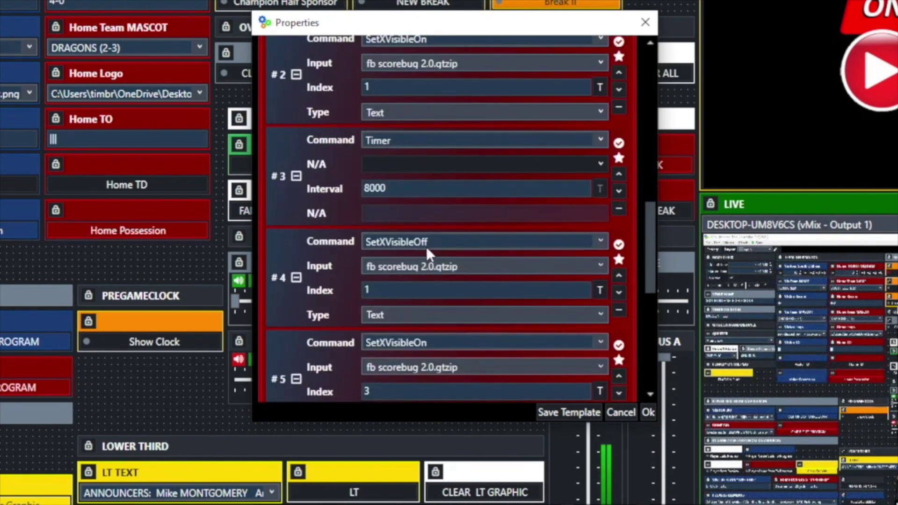
pyautogui.click(399, 290)
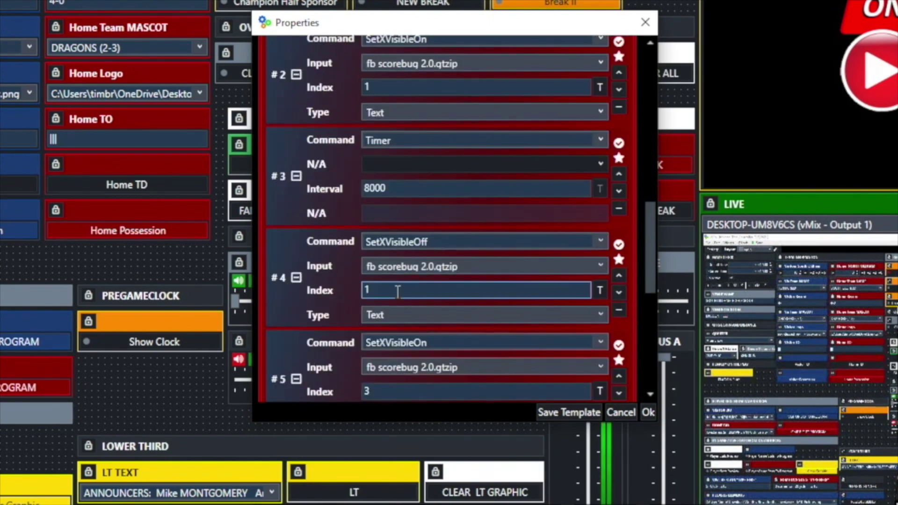
pyautogui.scroll(-5, 398, 291)
pyautogui.click(386, 197)
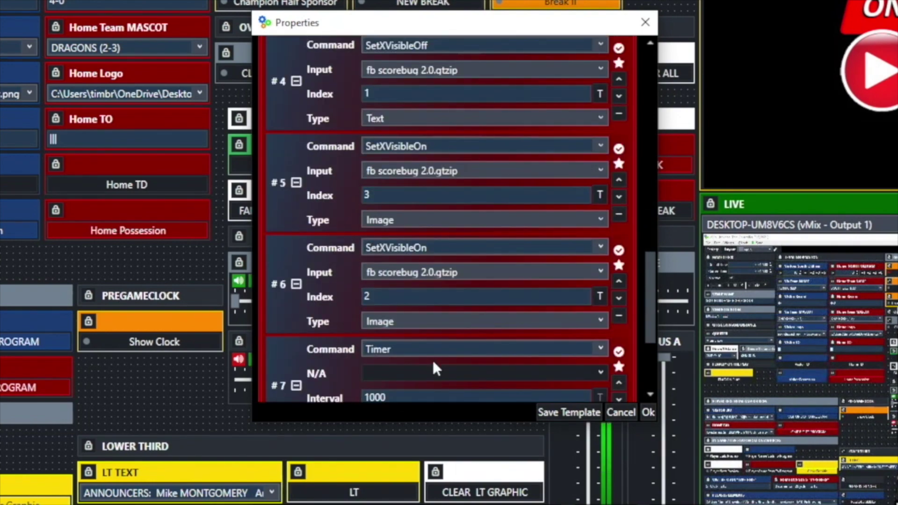
pyautogui.scroll(-2, 433, 363)
pyautogui.scroll(-2, 433, 358)
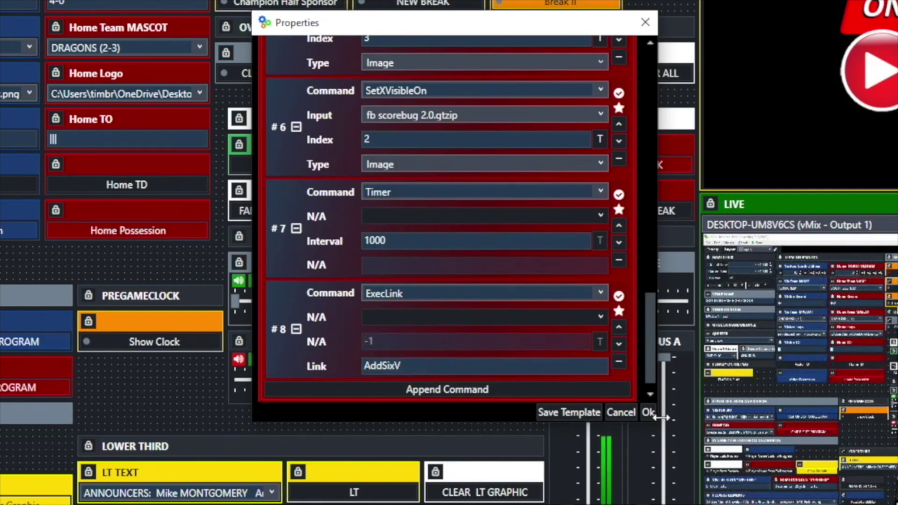
pyautogui.click(648, 412)
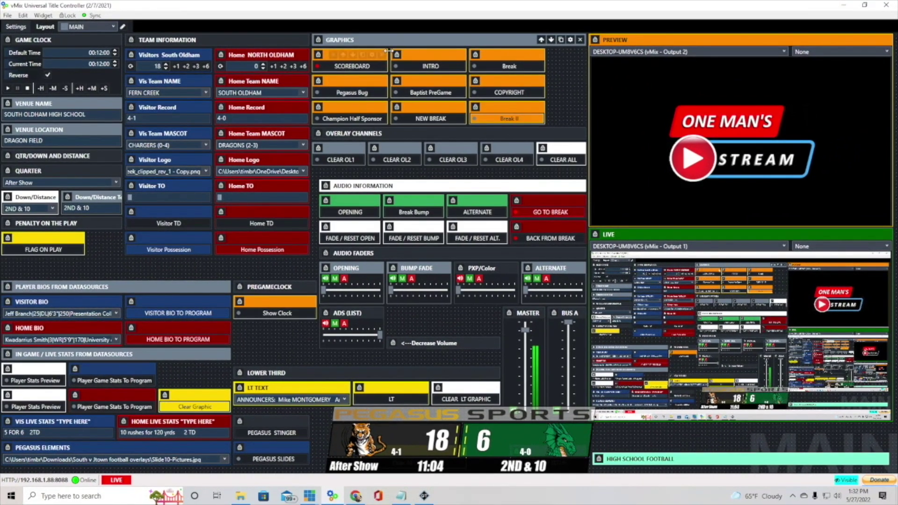
# Take the SCOREBOARD graphic off and bring it back, and check the overlay command in its button's script
pyautogui.click(357, 68)
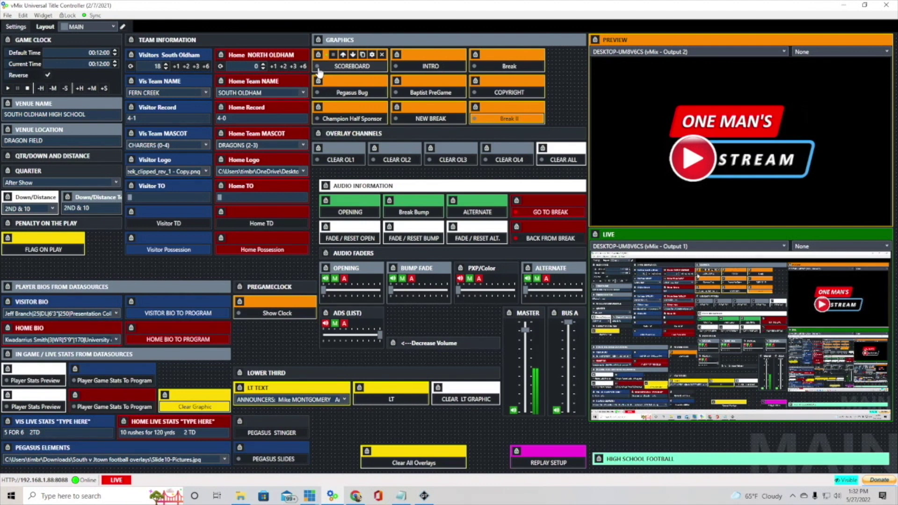
pyautogui.click(357, 68)
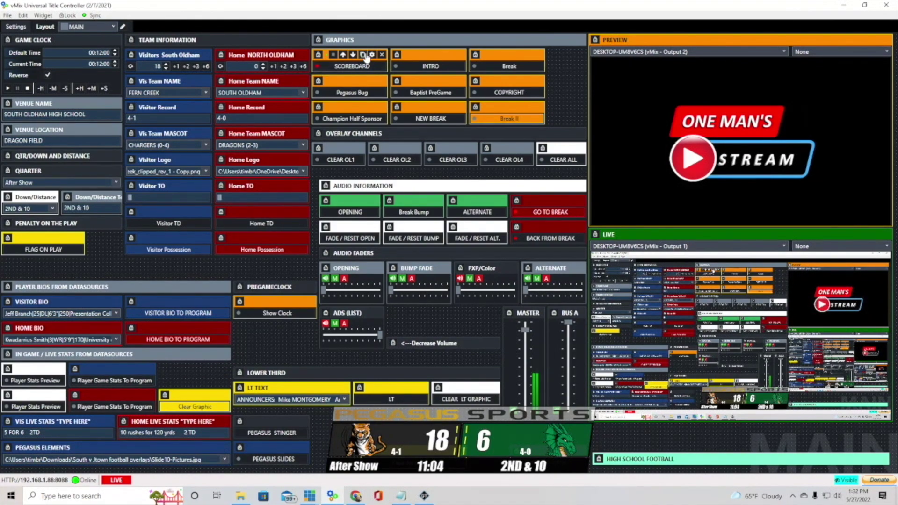
pyautogui.click(373, 56)
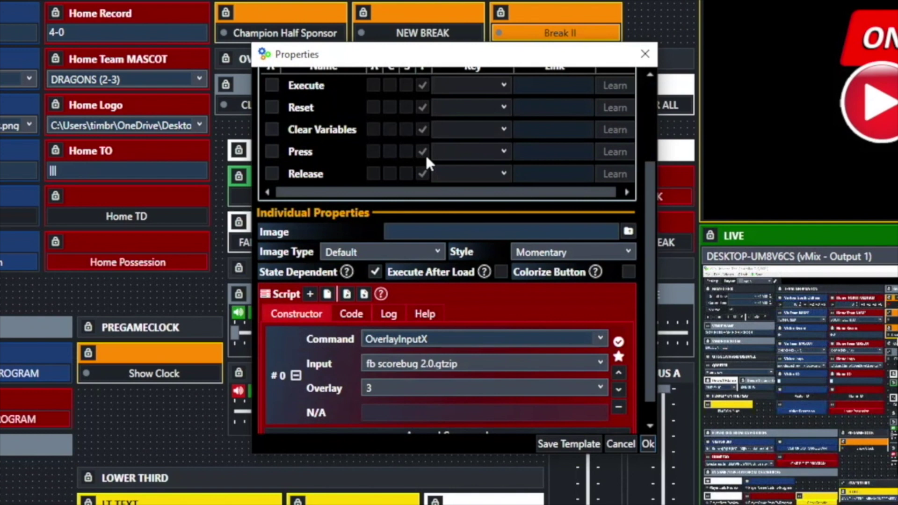
pyautogui.scroll(-1, 426, 160)
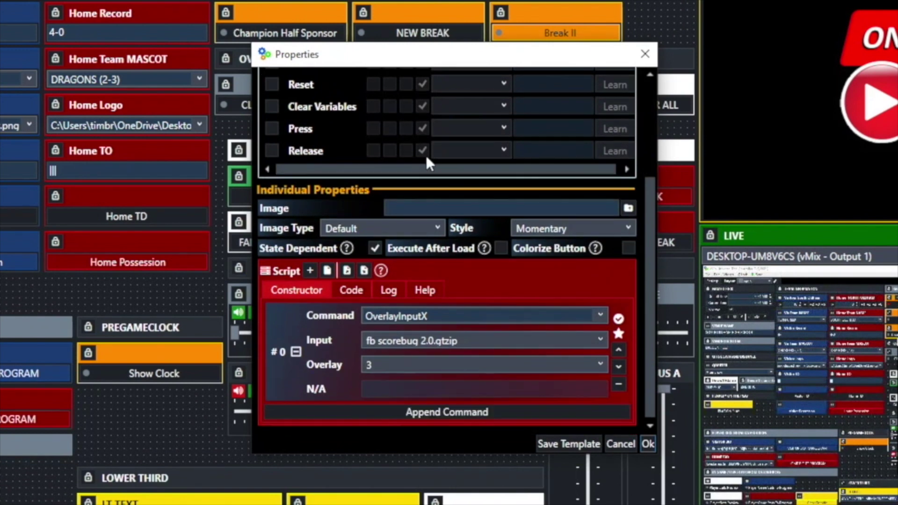
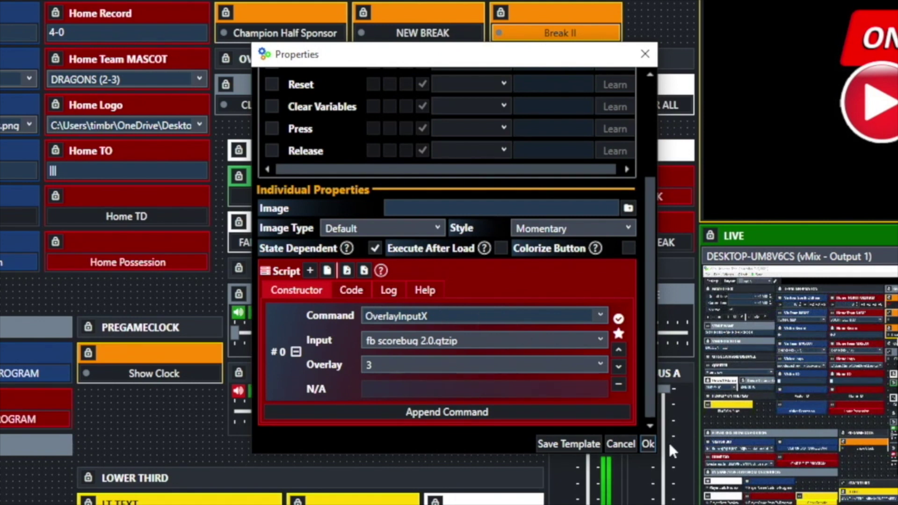
pyautogui.click(648, 445)
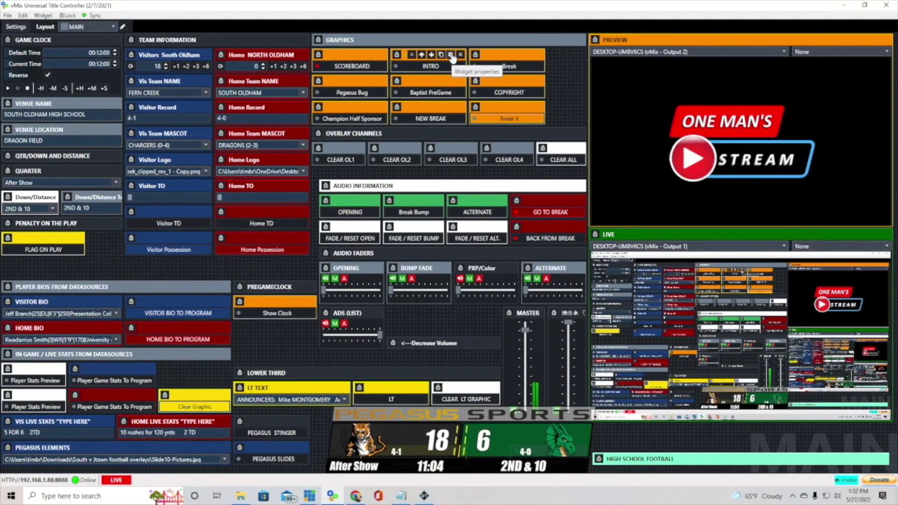
# Check the overlay command in the INTRO button's script, and show and hide the INTRO graphic
pyautogui.click(452, 55)
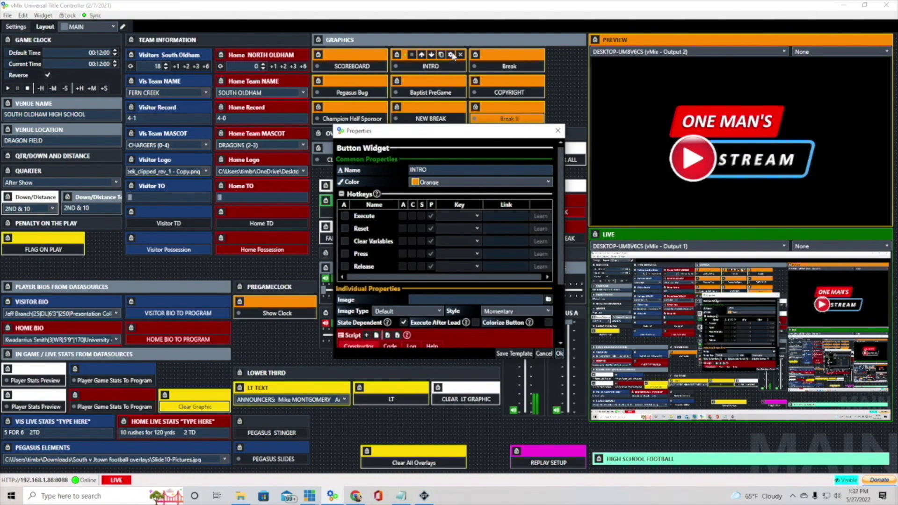
pyautogui.scroll(-3, 486, 252)
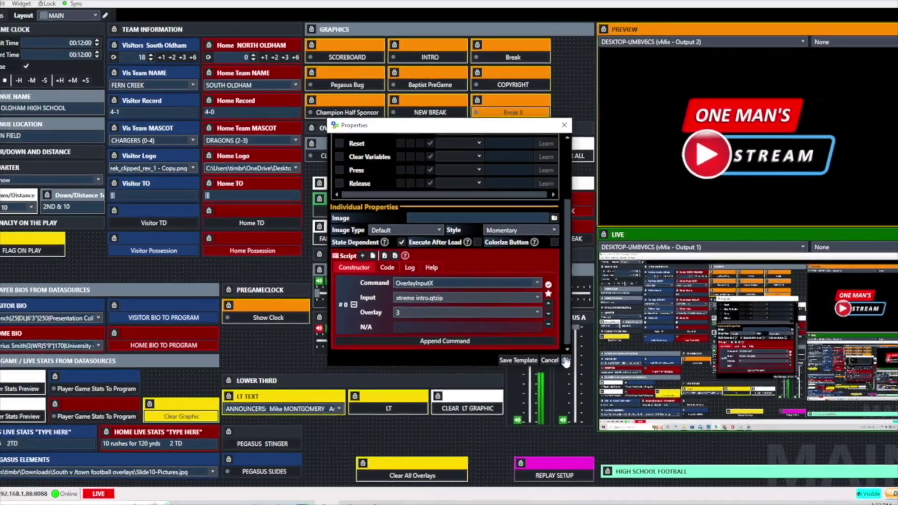
pyautogui.click(649, 445)
pyautogui.click(431, 66)
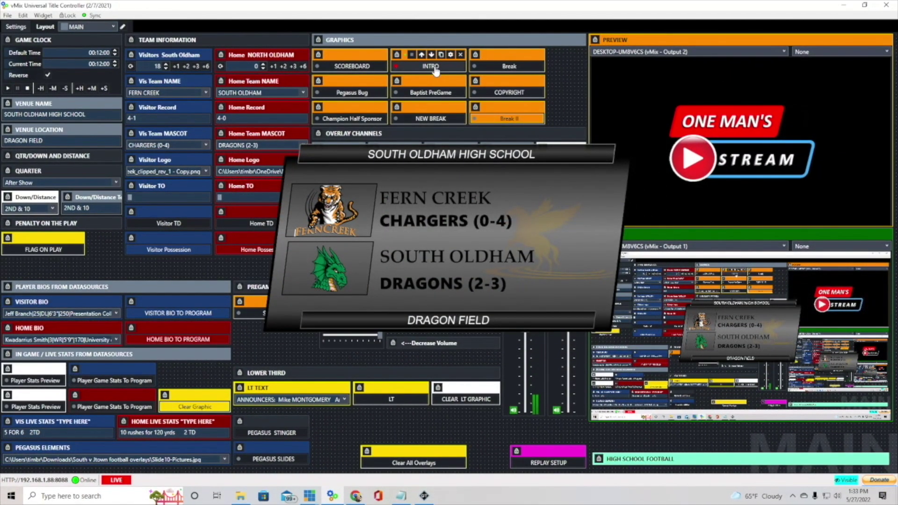
pyautogui.click(431, 67)
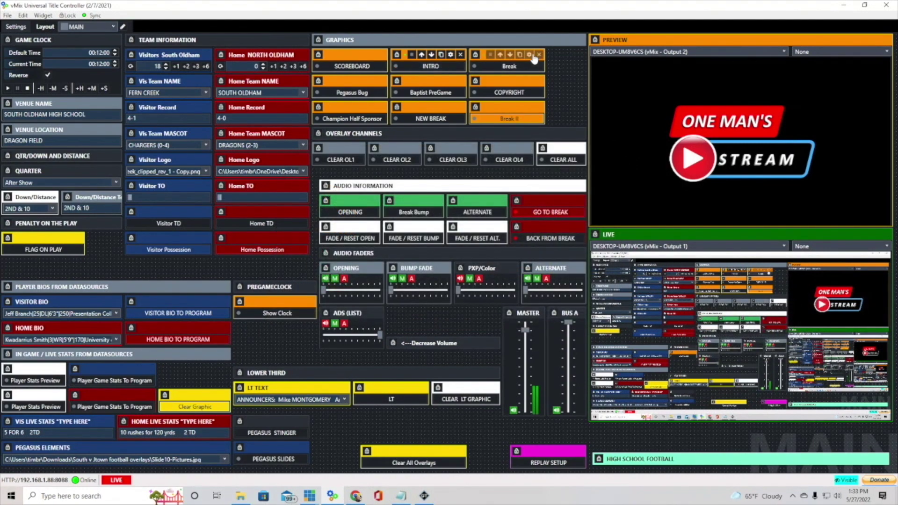
# Check the Break button's hotkey links and overlay command, and run the Break graphic on and off
pyautogui.click(529, 55)
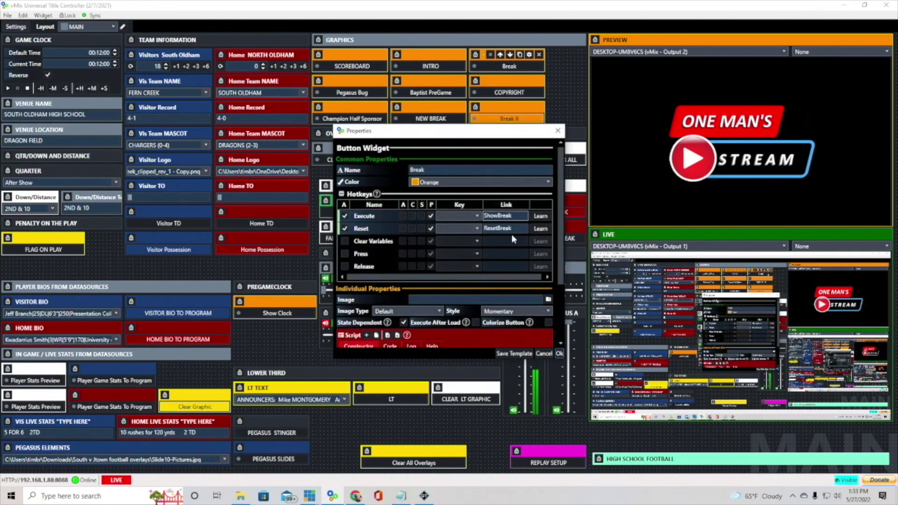
pyautogui.scroll(-4, 476, 232)
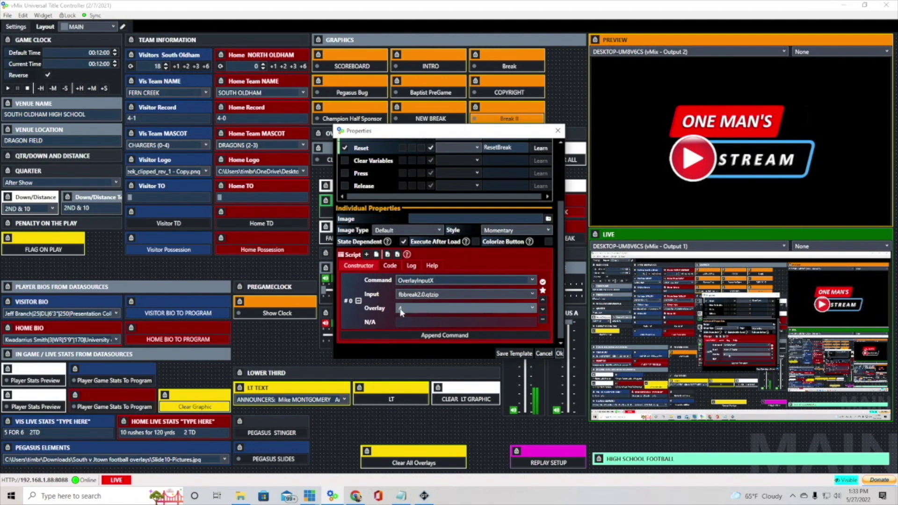
pyautogui.click(560, 353)
pyautogui.click(527, 68)
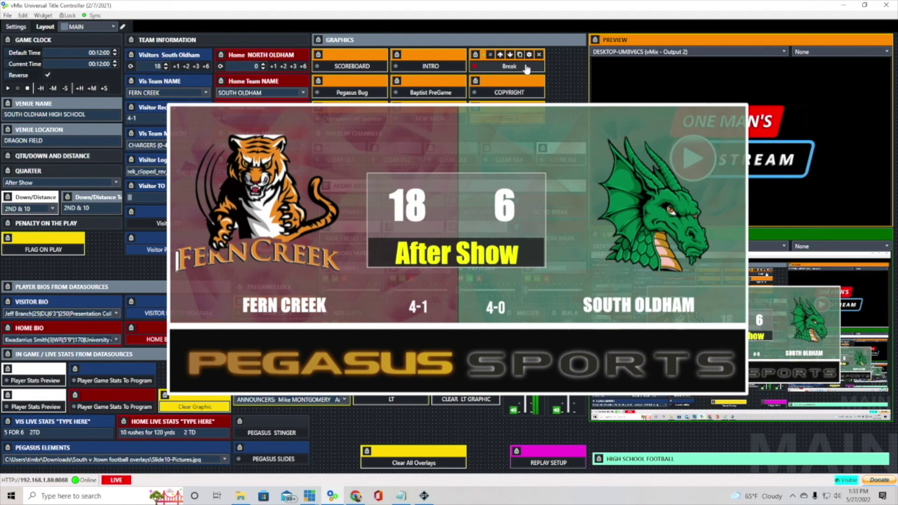
pyautogui.click(527, 67)
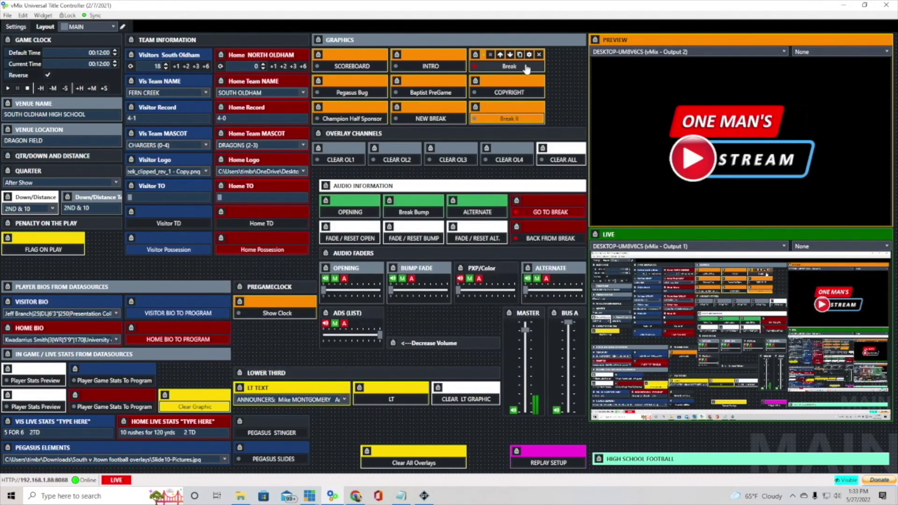
# Demonstrate the sponsor graphics, ending with Champion Half Sponsor on screen, and review that button's properties
pyautogui.click(354, 93)
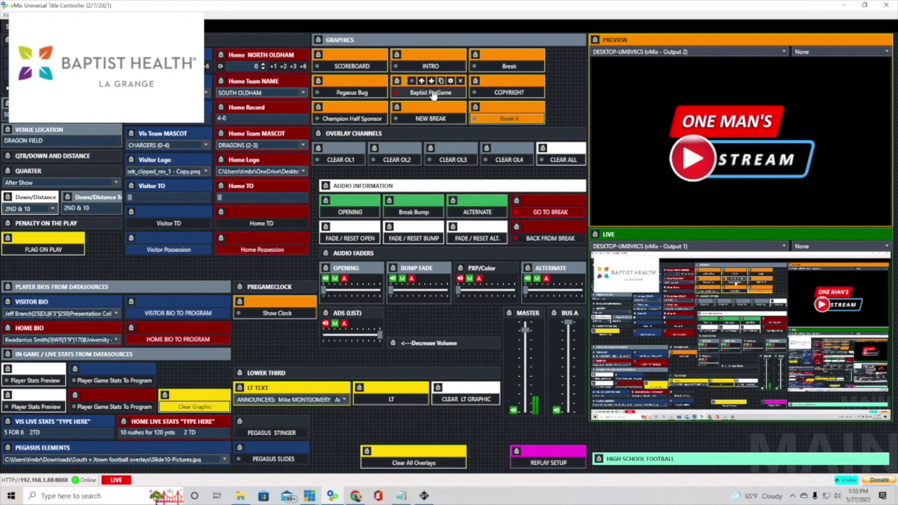
pyautogui.click(365, 122)
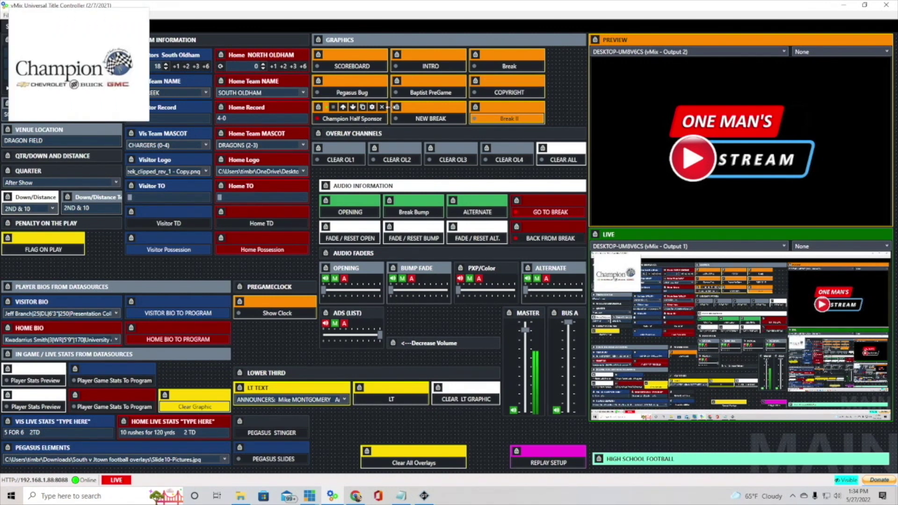
pyautogui.click(372, 107)
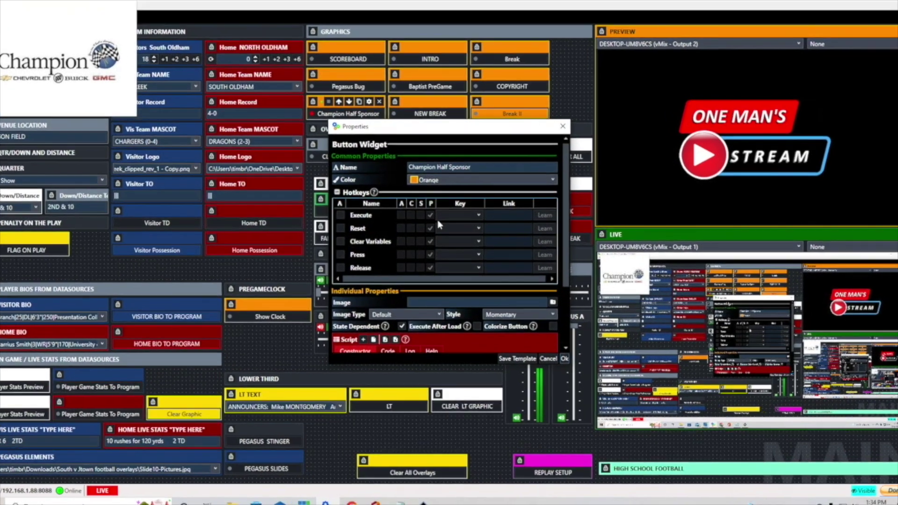
pyautogui.scroll(-3, 437, 244)
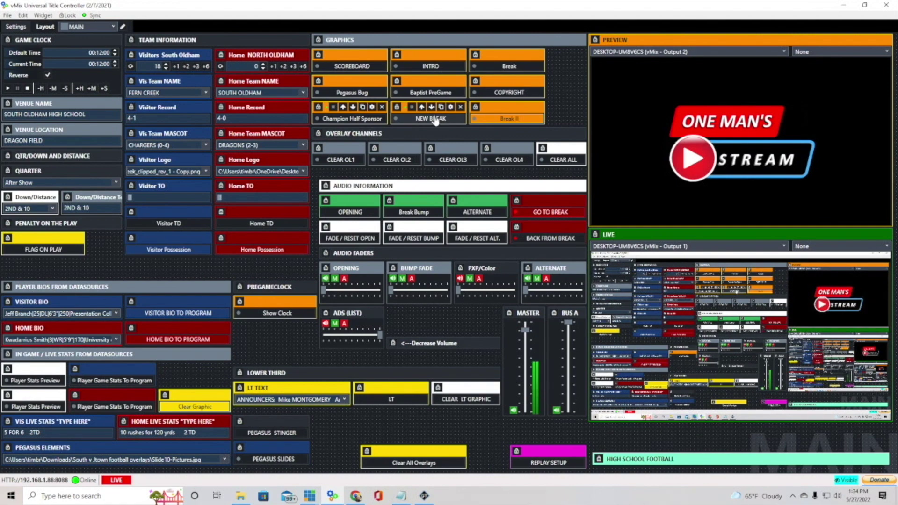
# Show the NEW BREAK graphic and check the input and overlay channel set in its button's script
pyautogui.click(435, 120)
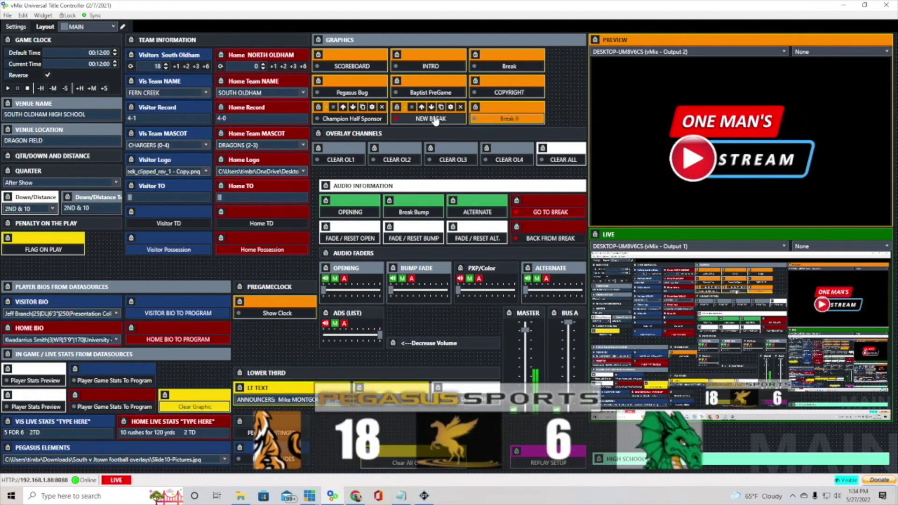
pyautogui.click(451, 108)
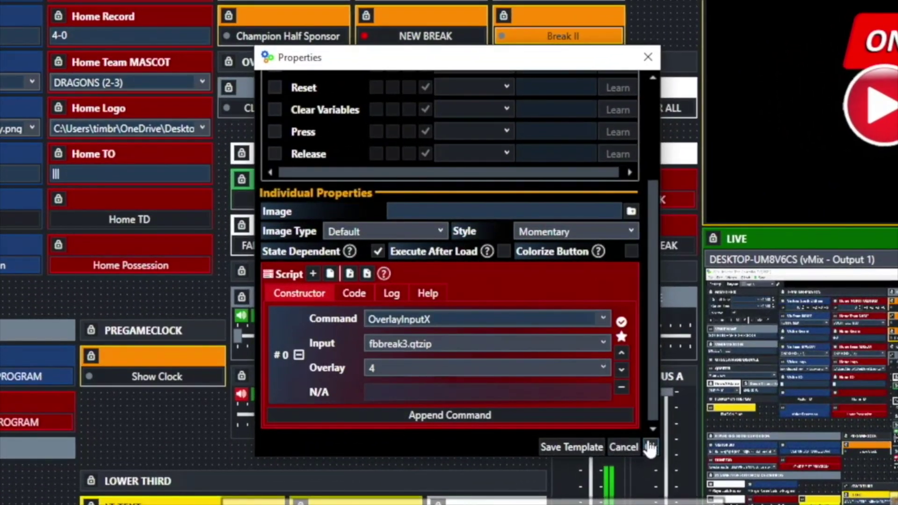
pyautogui.click(650, 448)
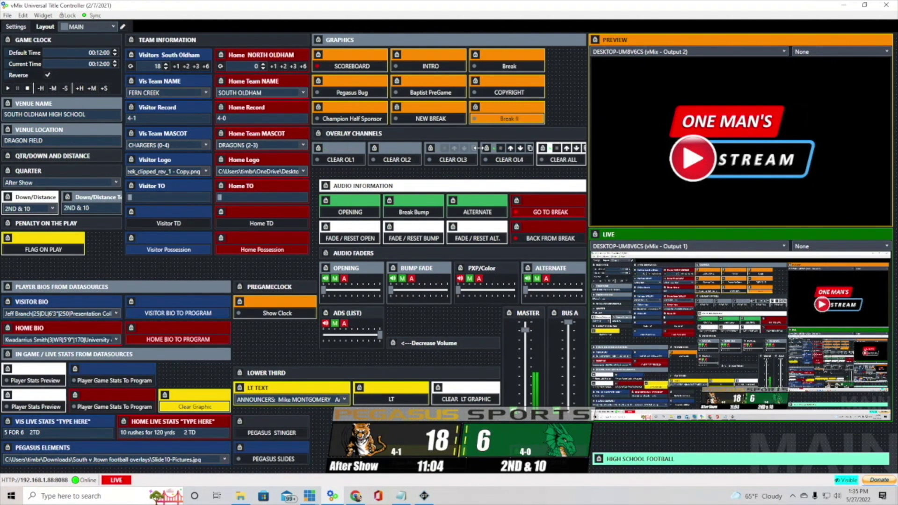
# Widen the CLEAR OL4 button temporarily to reach its properties, check its OverlayInputXOut command, and restore the button's width
pyautogui.moveTo(480, 149); pyautogui.dragTo(463, 147)
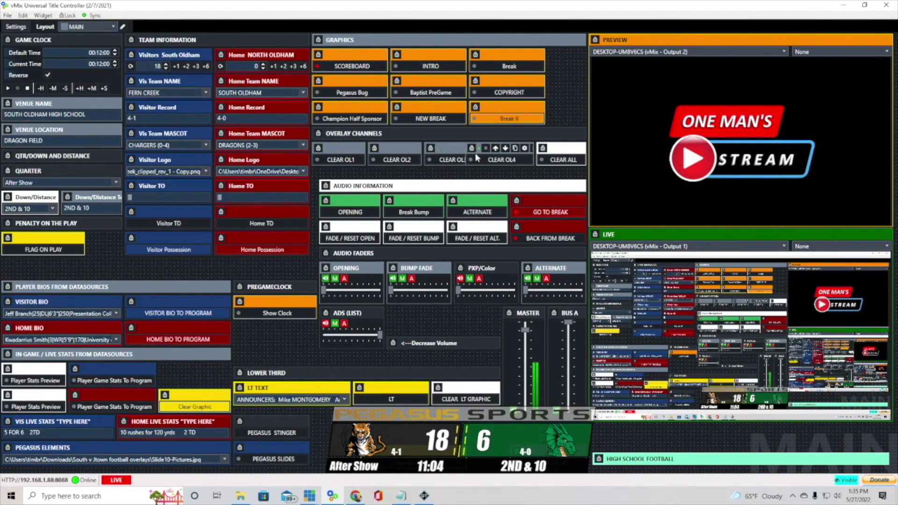
pyautogui.click(525, 149)
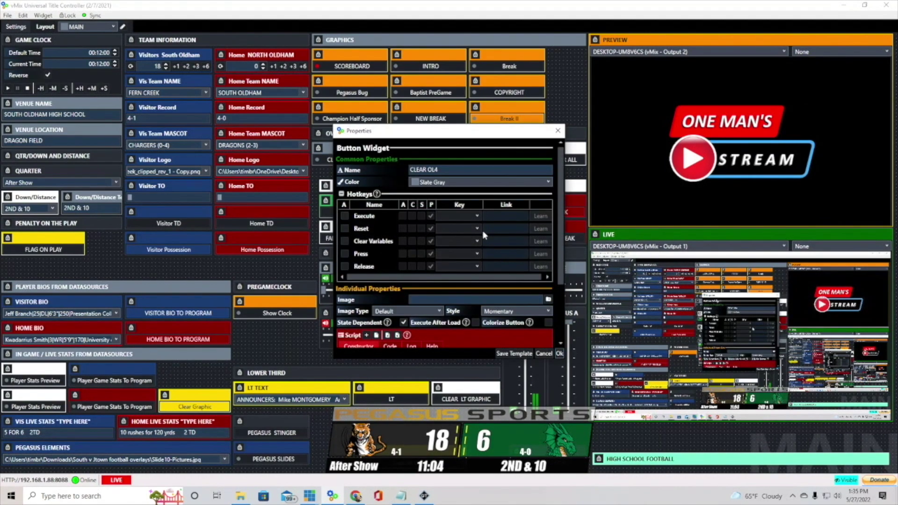
pyautogui.scroll(-5, 486, 237)
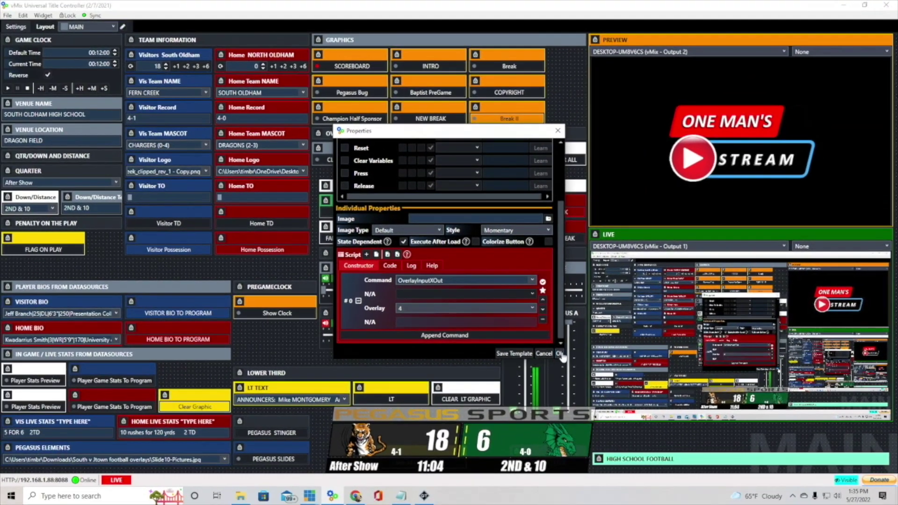
pyautogui.click(611, 409)
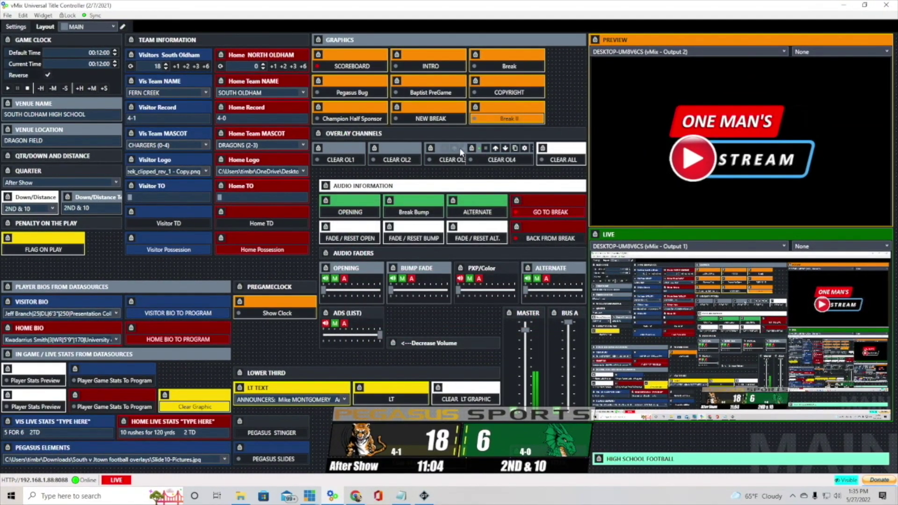
pyautogui.moveTo(466, 148); pyautogui.dragTo(482, 147)
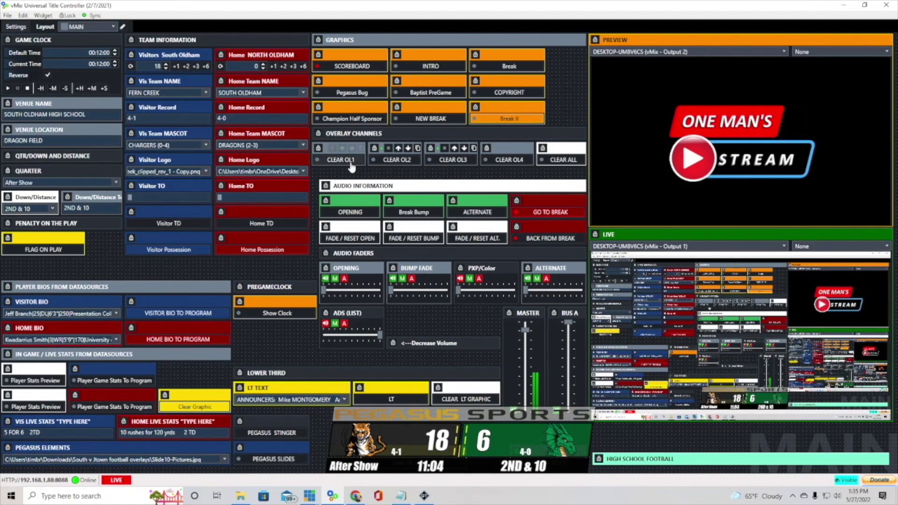
# Open the CLEAR ALL button's properties and review which overlay channel each OverlayInputXOut command in its script clears
pyautogui.doubleClick(496, 162)
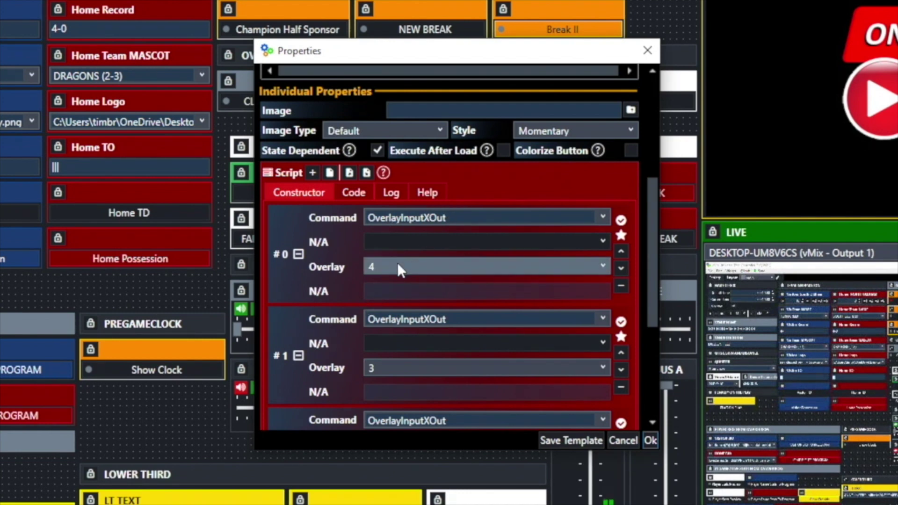
pyautogui.scroll(-1, 397, 263)
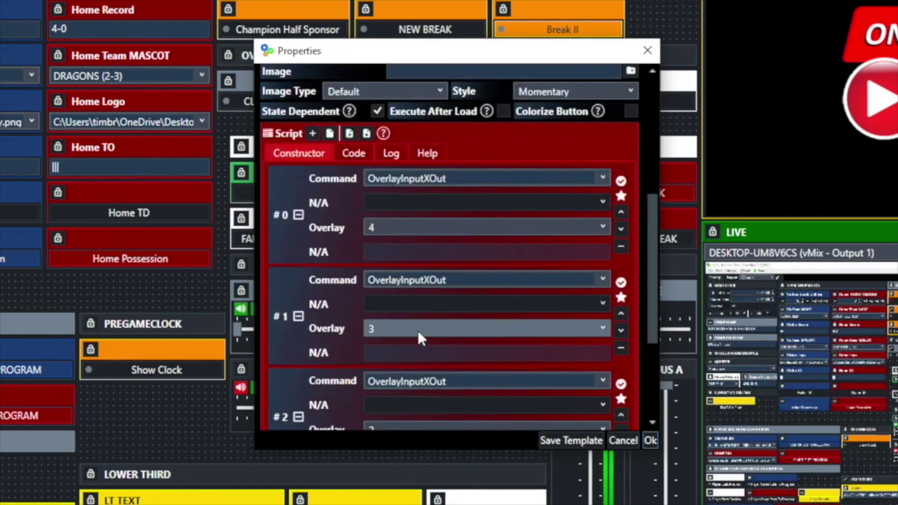
pyautogui.scroll(-1, 417, 330)
pyautogui.scroll(-1, 418, 330)
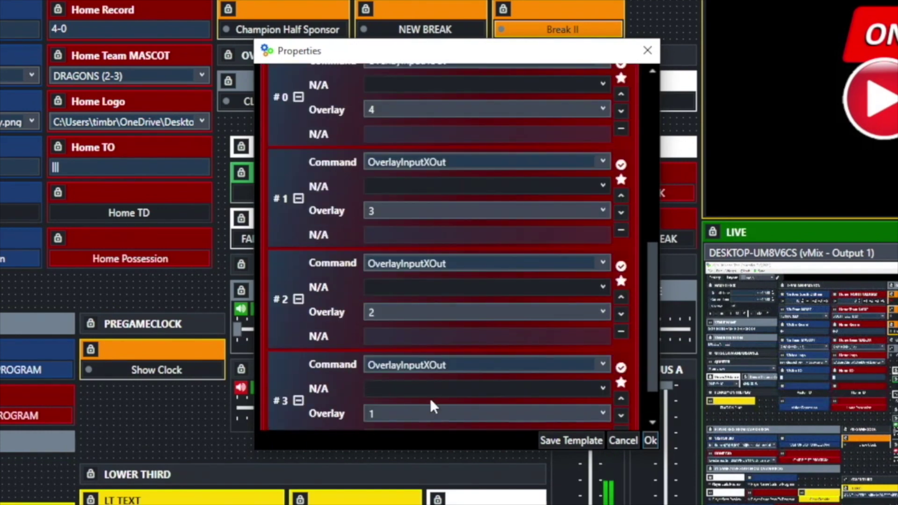
# Accept the CLEAR ALL properties and narrow the CLEAR ALL button so it clears the neighbouring CLEAR OL4 button
pyautogui.scroll(-1, 430, 398)
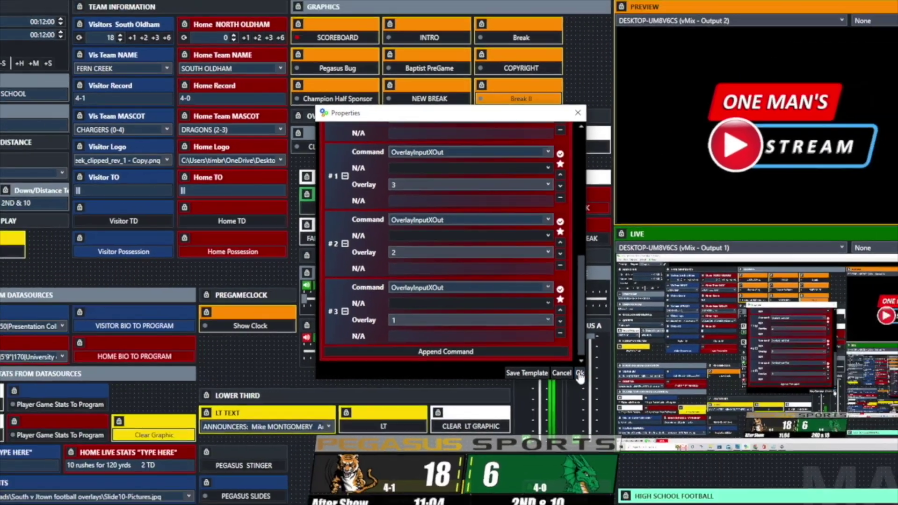
pyautogui.click(650, 440)
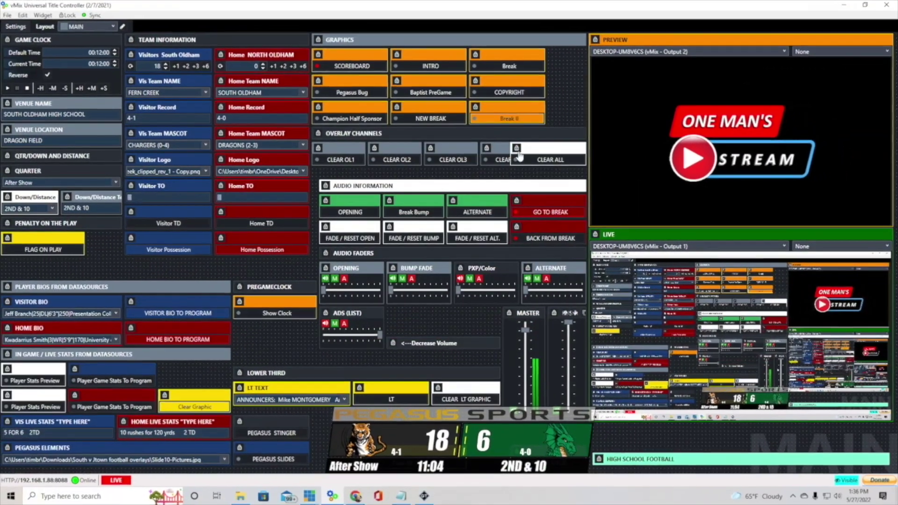
pyautogui.moveTo(510, 149); pyautogui.dragTo(537, 149)
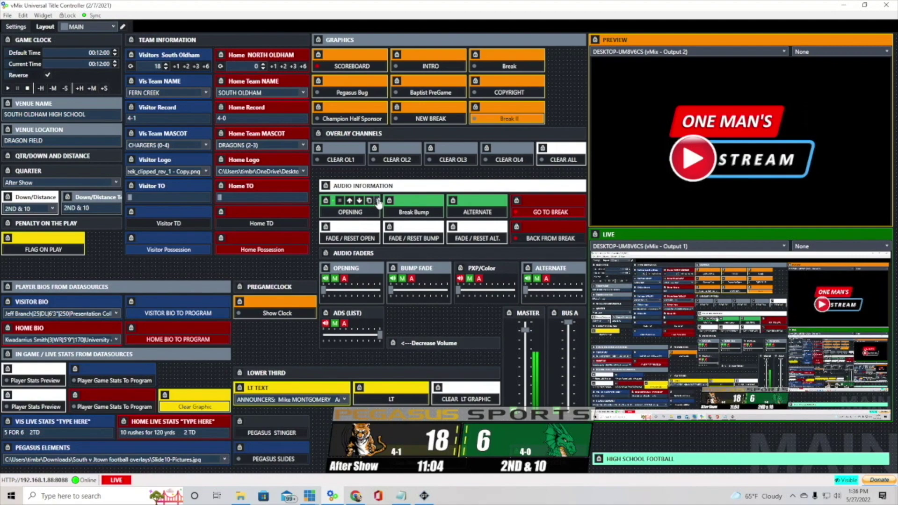
# Review the OPENING audio button's Execute and Reset hotkey links and its Play and SetVolume script commands, then close its properties
pyautogui.click(378, 201)
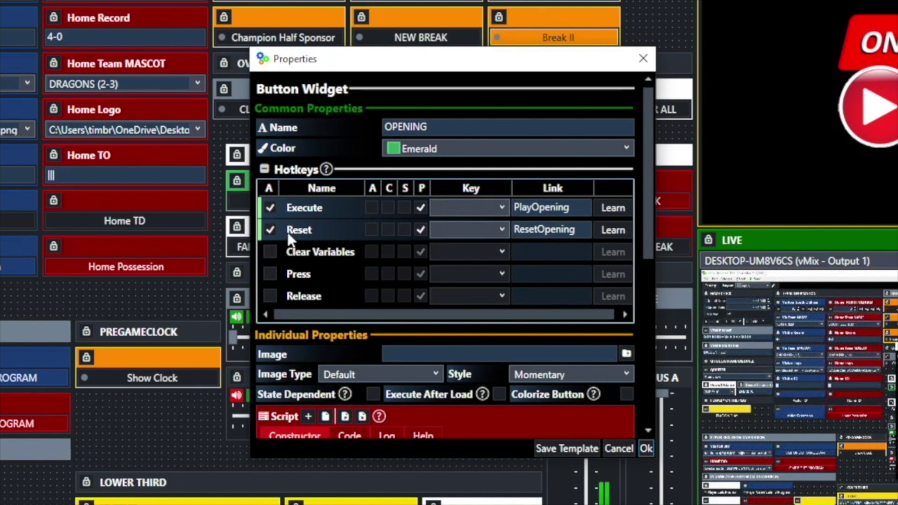
pyautogui.click(587, 233)
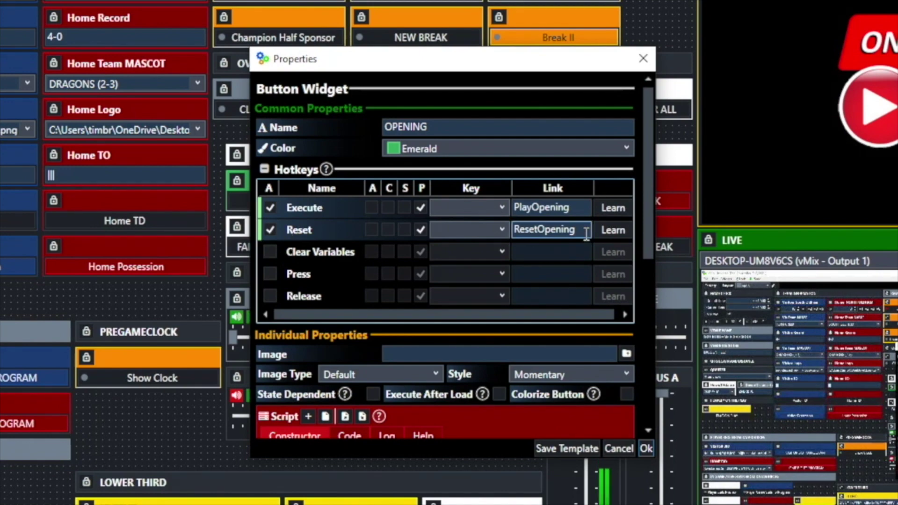
pyautogui.scroll(-3, 426, 197)
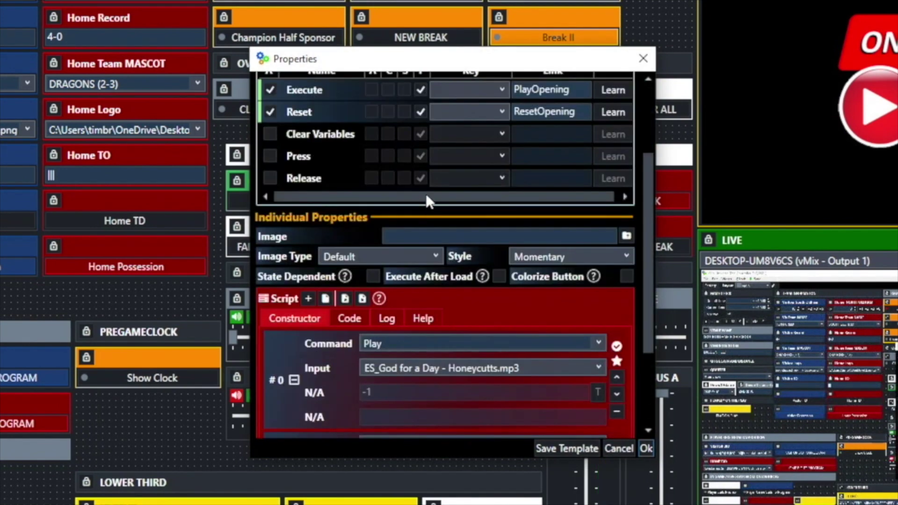
pyautogui.scroll(-3, 425, 192)
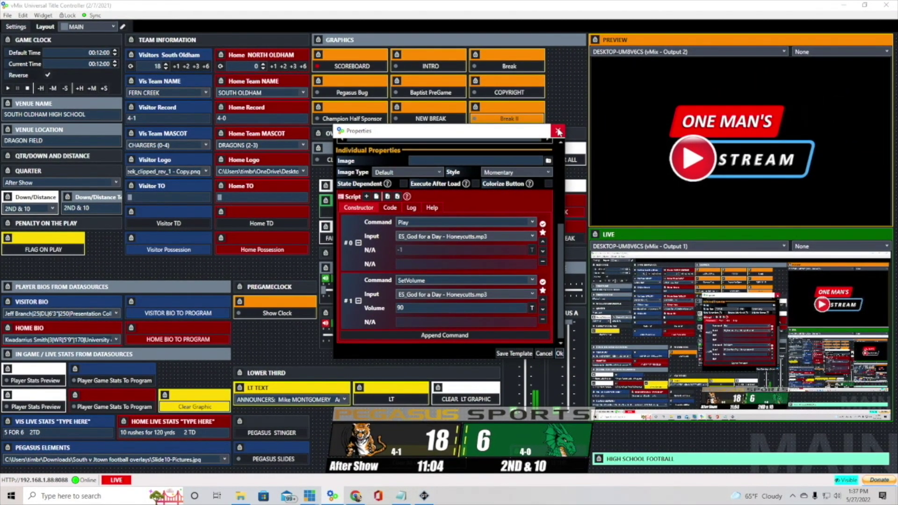
pyautogui.click(558, 131)
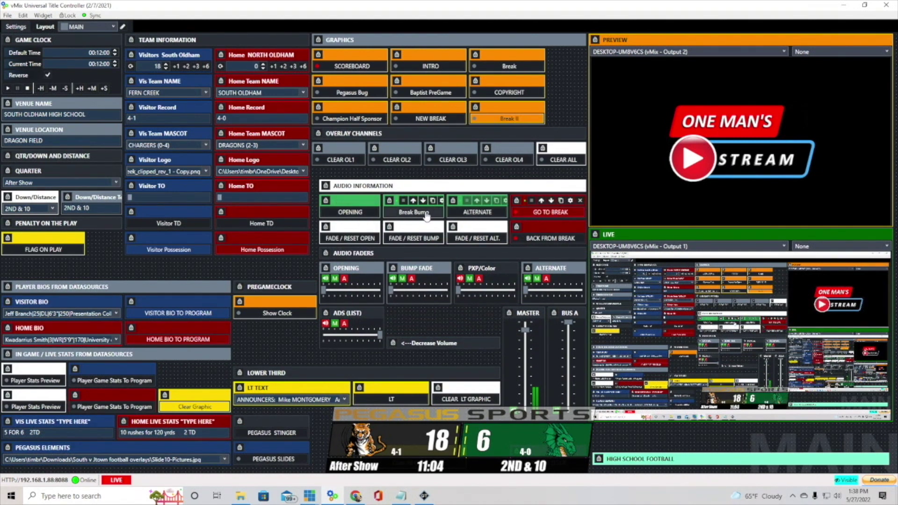
# Open the GO TO BREAK button's properties and examine its opening ExecLink commands and the SetVolume command for Break Bump
pyautogui.click(571, 201)
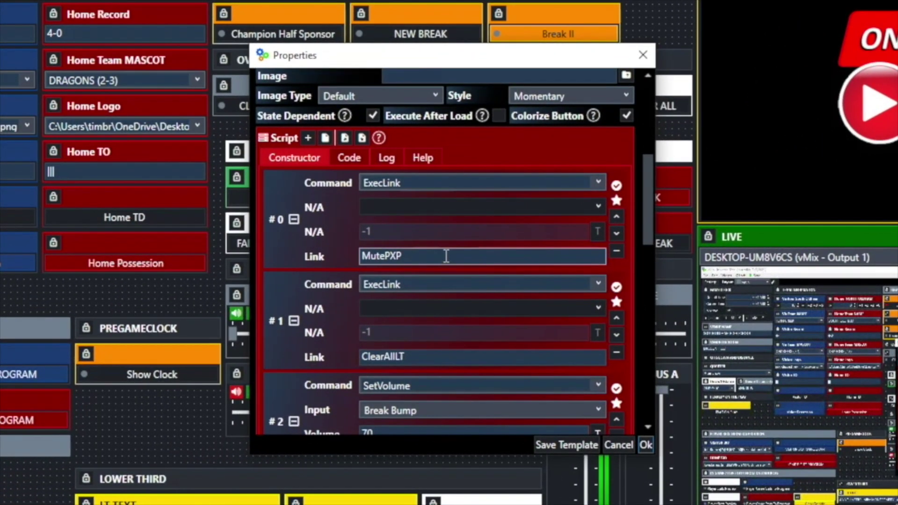
pyautogui.scroll(-2, 447, 256)
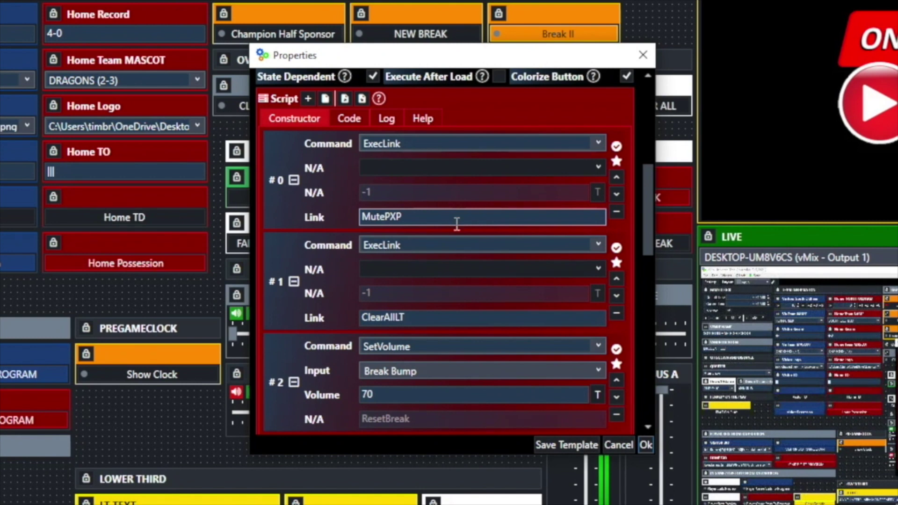
pyautogui.scroll(-2, 458, 265)
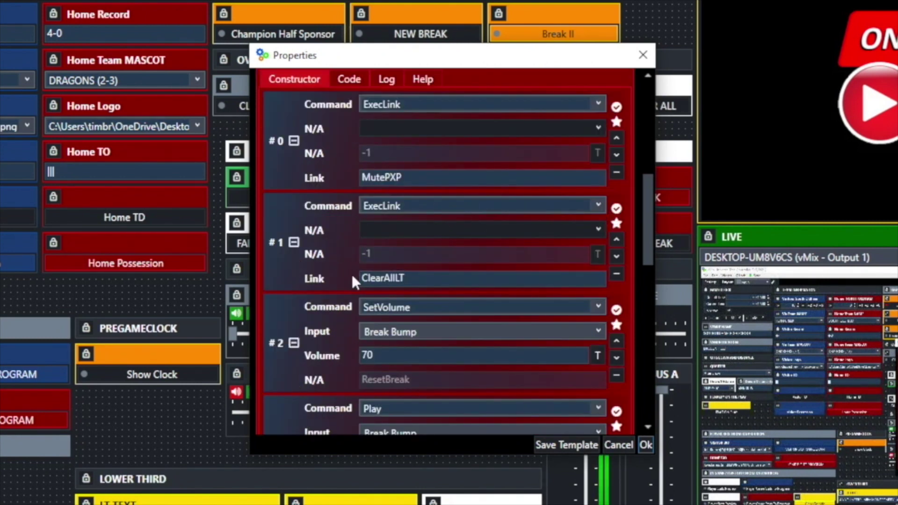
pyautogui.scroll(-4, 526, 316)
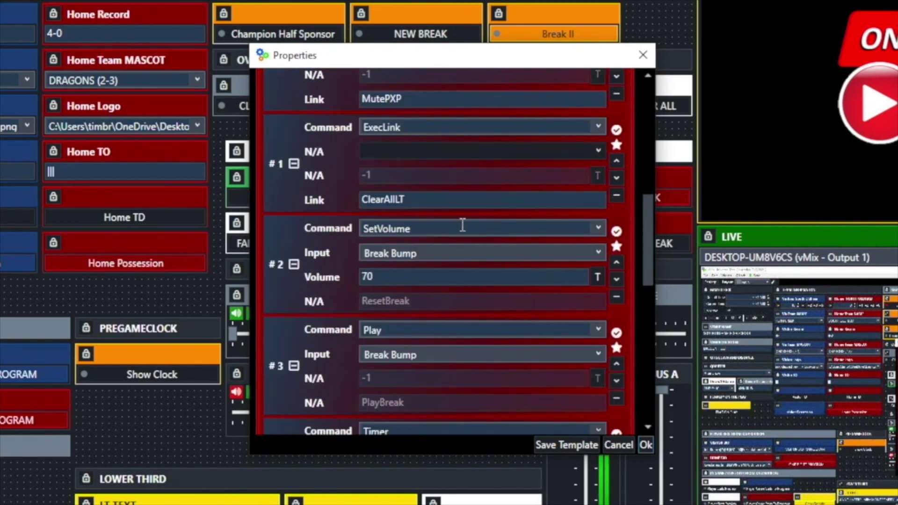
pyautogui.click(427, 284)
pyautogui.scroll(-2, 502, 275)
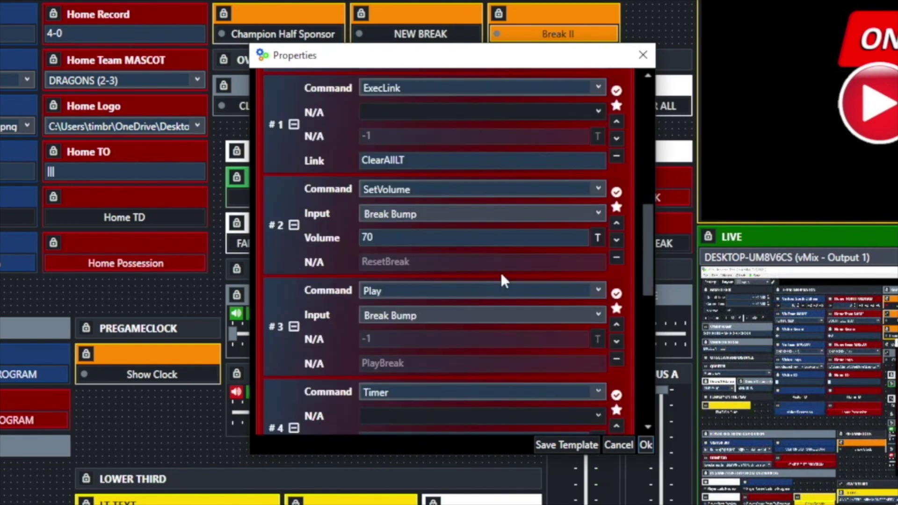
# Check the first Timer interval and the SetVolumeFade volume and duration for Break Bump in the GO TO BREAK script
pyautogui.scroll(-3, 449, 301)
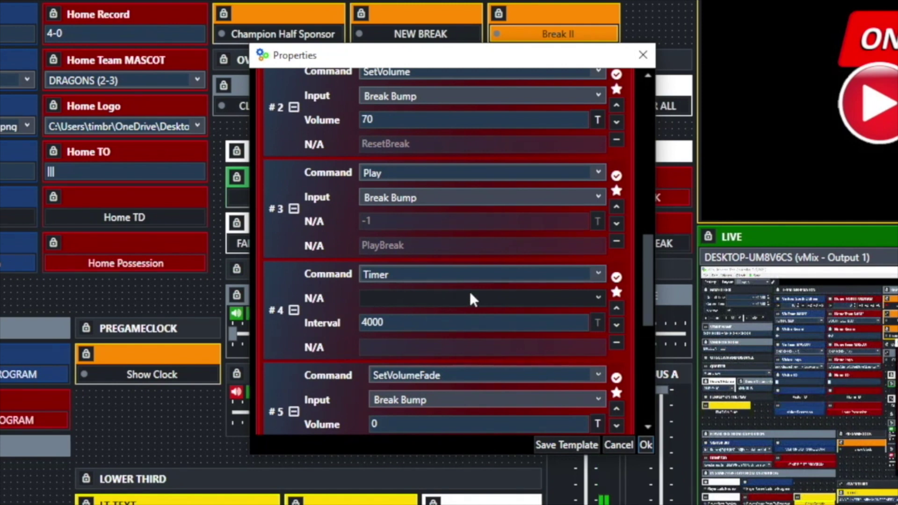
pyautogui.scroll(-1, 437, 296)
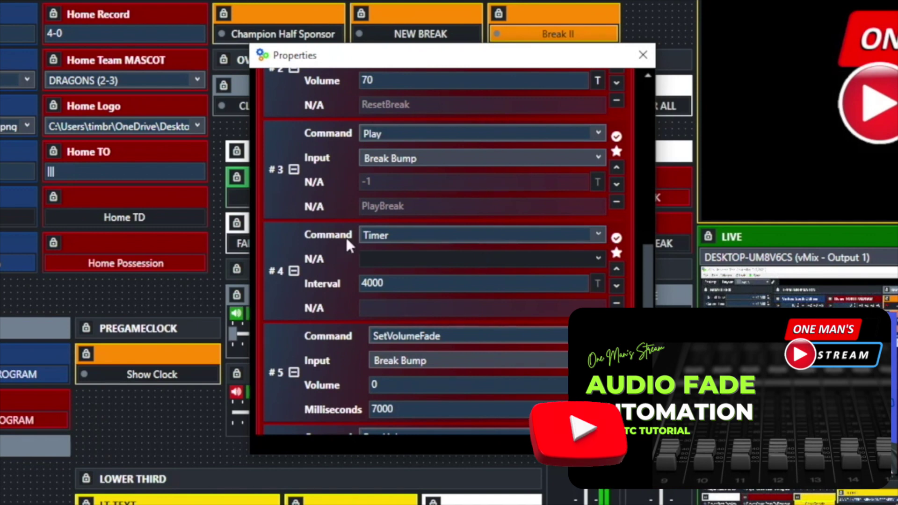
pyautogui.scroll(-3, 473, 271)
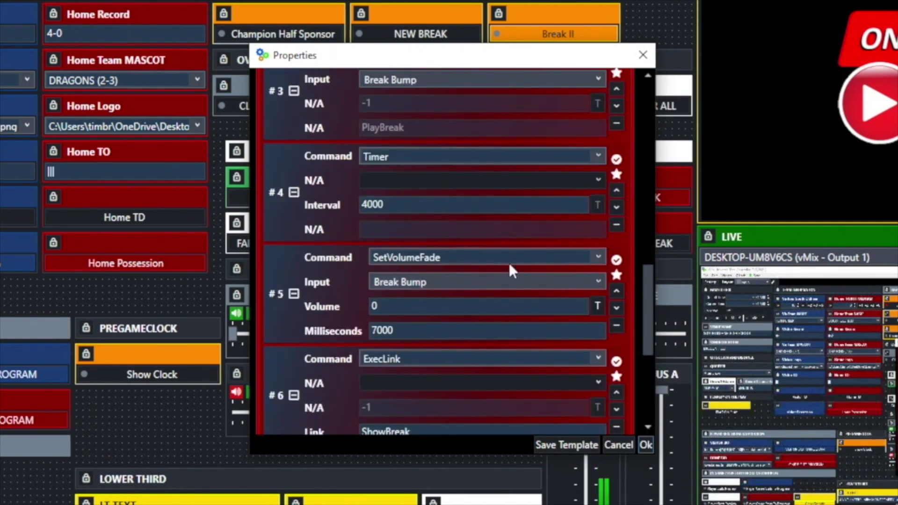
pyautogui.click(392, 306)
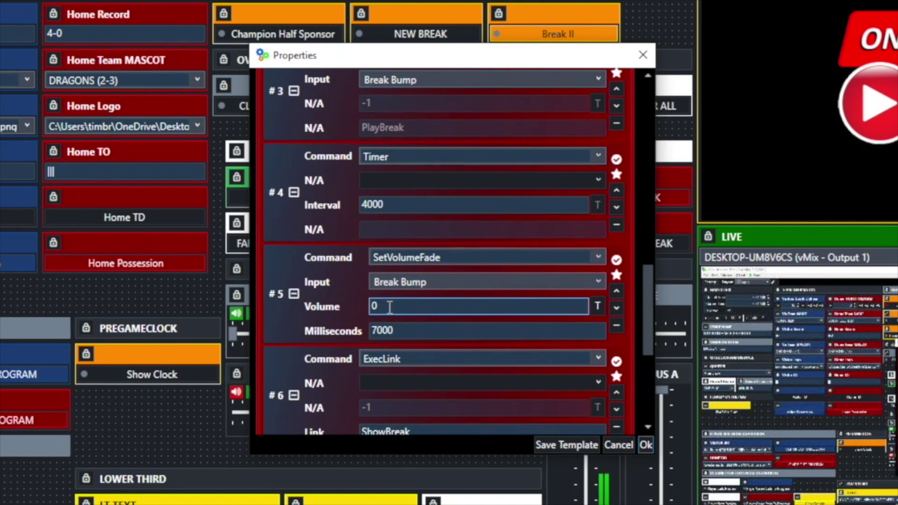
pyautogui.click(410, 331)
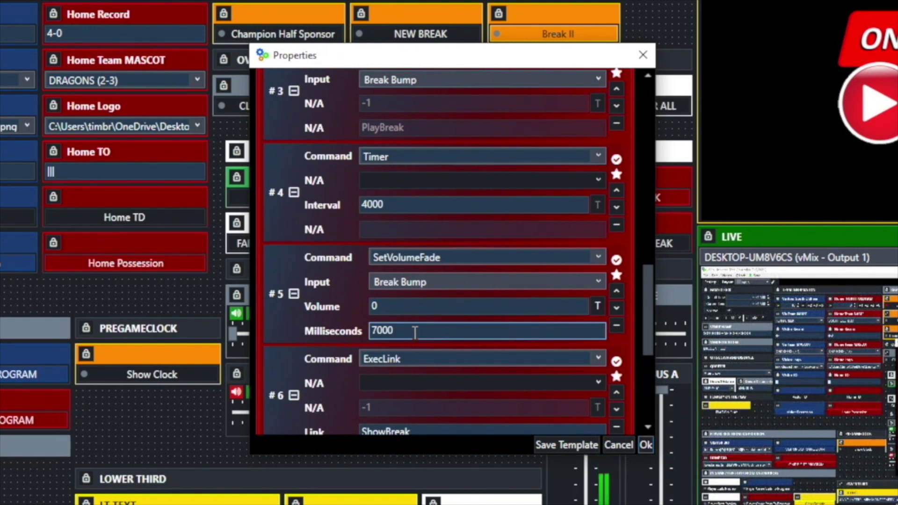
# Review the ShowBreak link, second Timer and ResetInput commands in the GO TO BREAK script, and close the properties
pyautogui.scroll(-3, 521, 286)
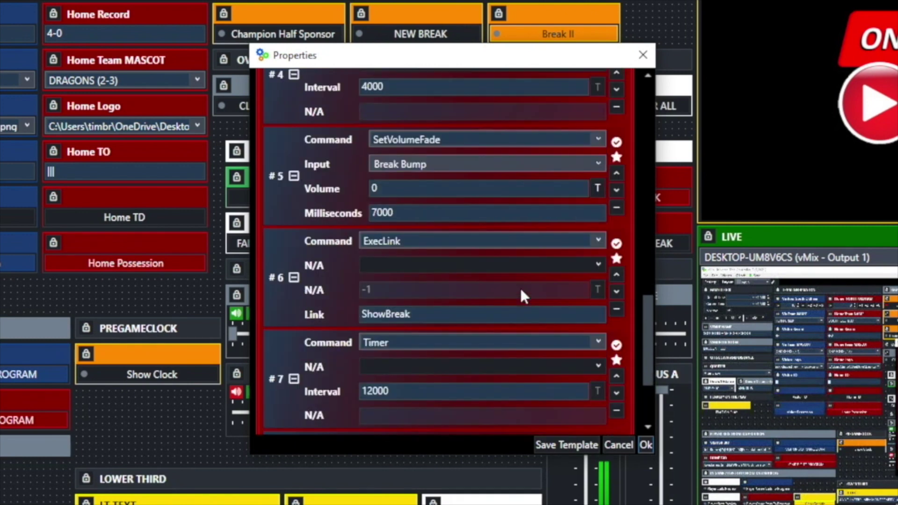
pyautogui.click(435, 313)
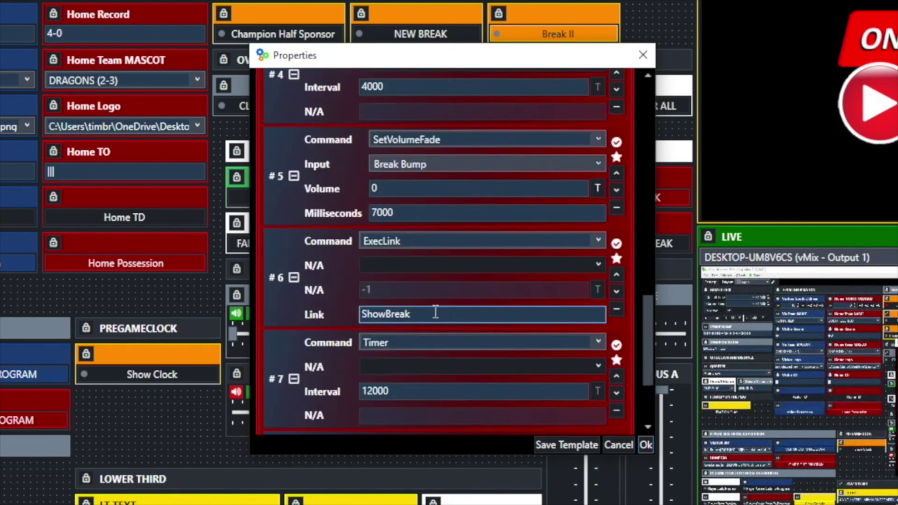
pyautogui.scroll(-1, 428, 347)
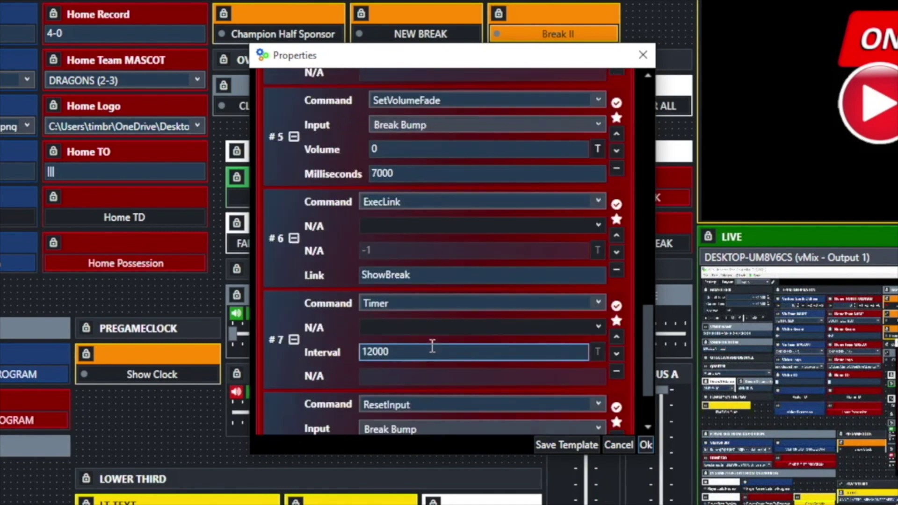
pyautogui.scroll(-1, 438, 316)
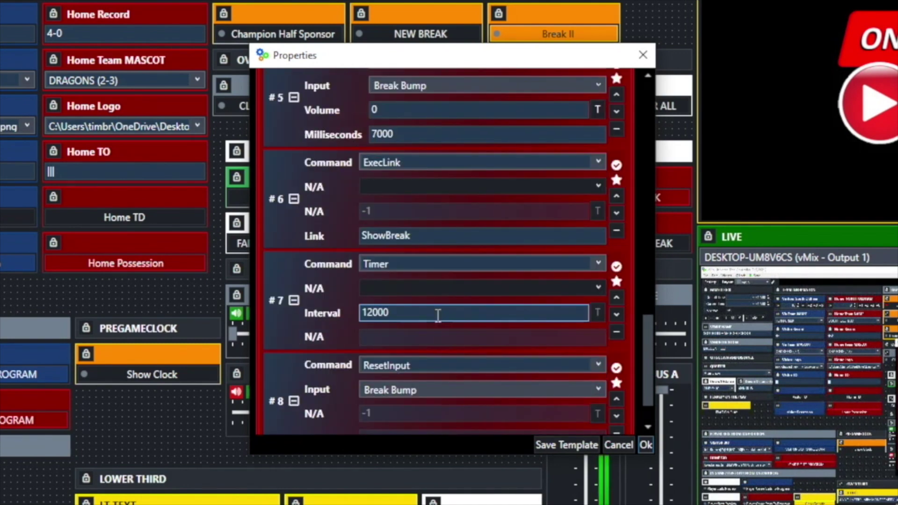
pyautogui.scroll(-1, 465, 346)
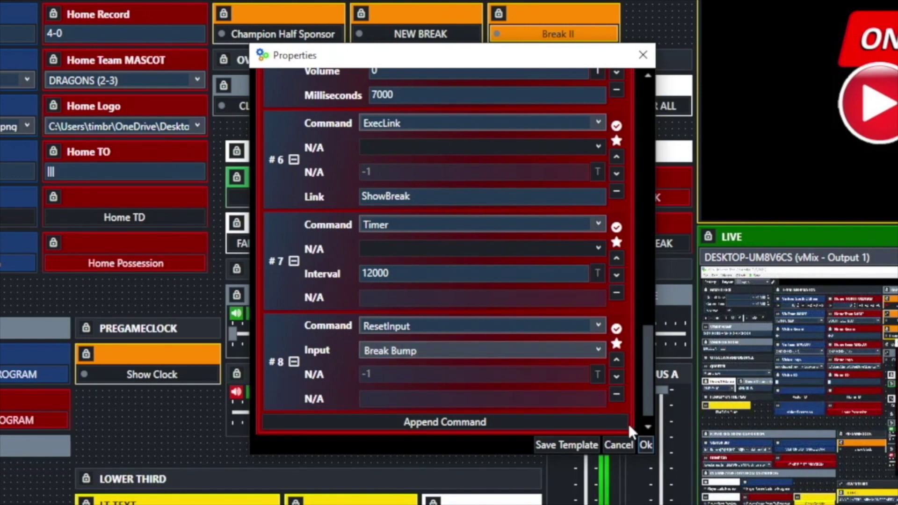
pyautogui.click(645, 445)
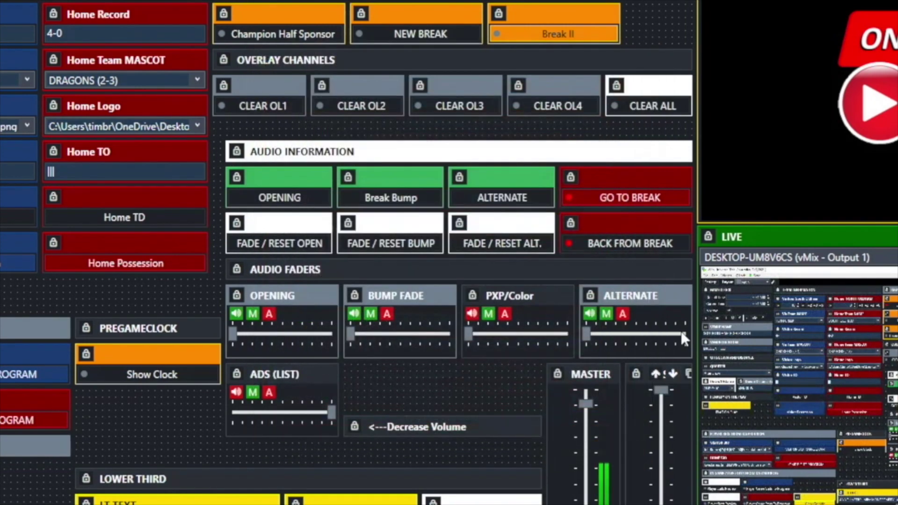
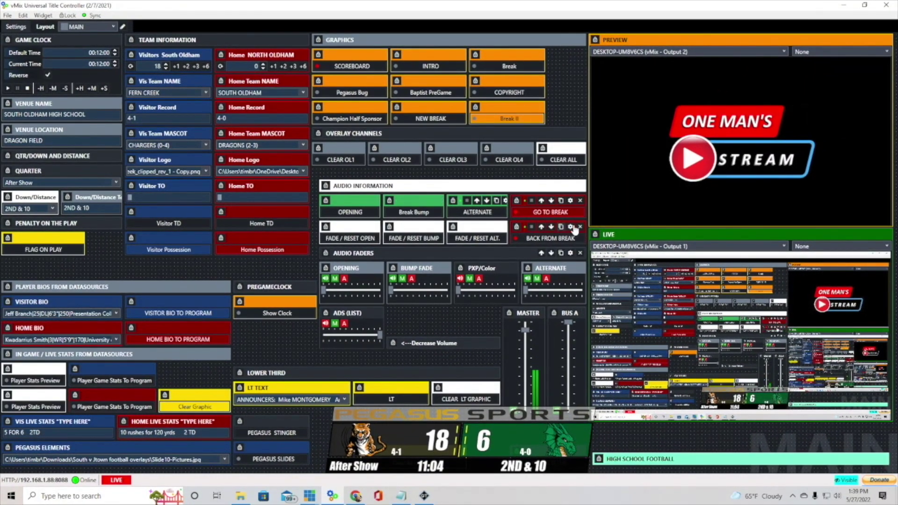
# Open the BACK FROM BREAK button's properties and examine its SetVolume, ShowBreak link and Play commands
pyautogui.click(572, 227)
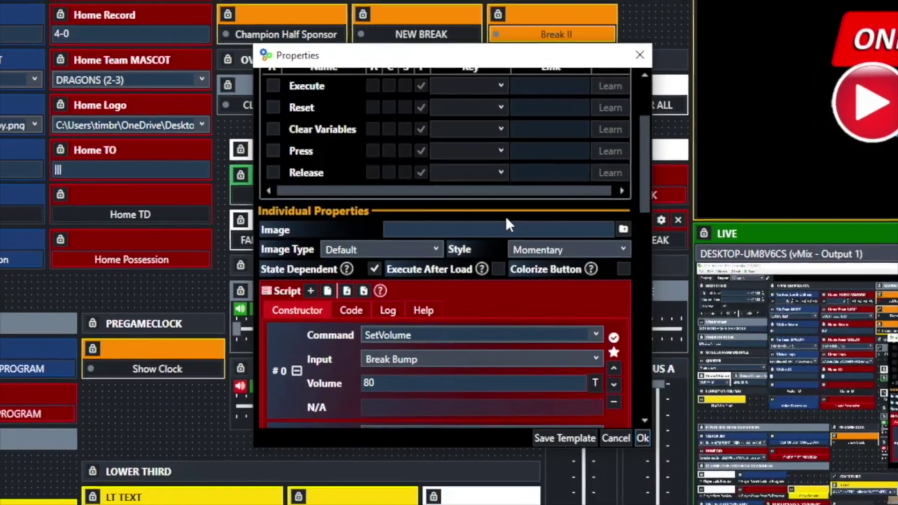
pyautogui.scroll(-2, 481, 229)
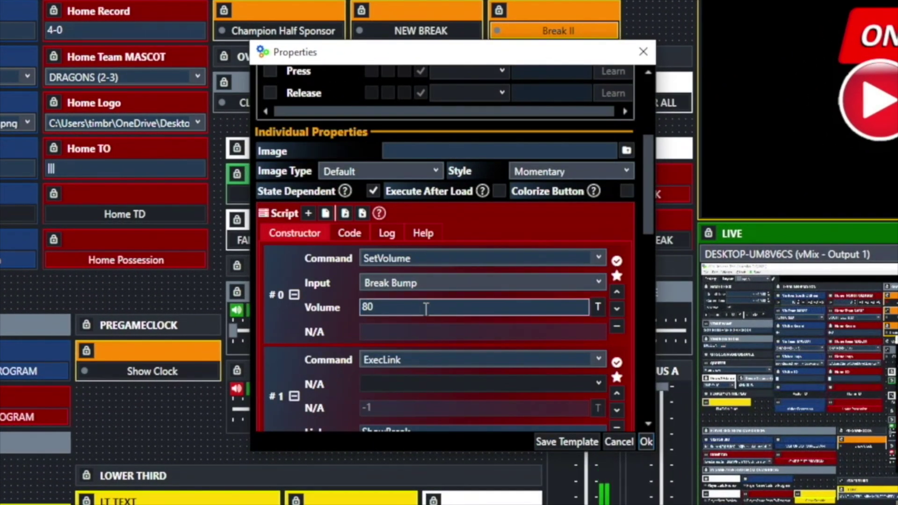
pyautogui.scroll(-1, 424, 307)
pyautogui.scroll(-2, 423, 306)
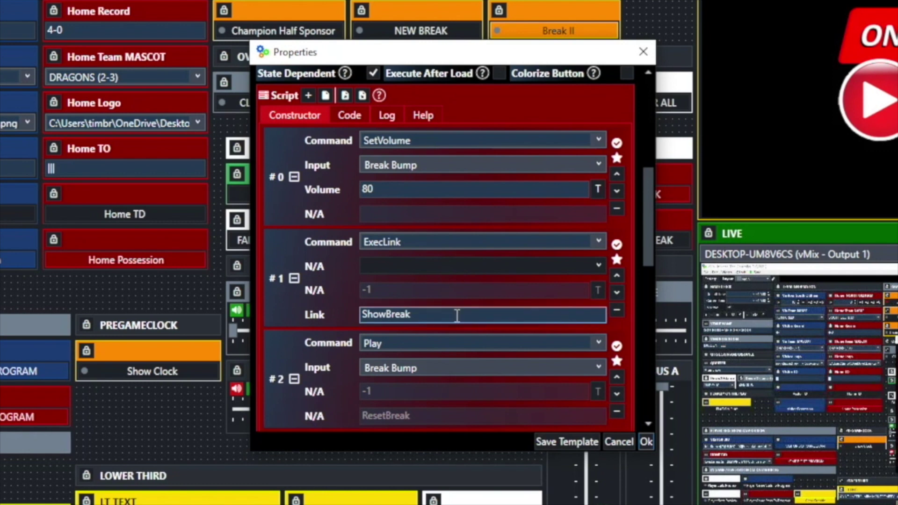
pyautogui.scroll(-1, 446, 262)
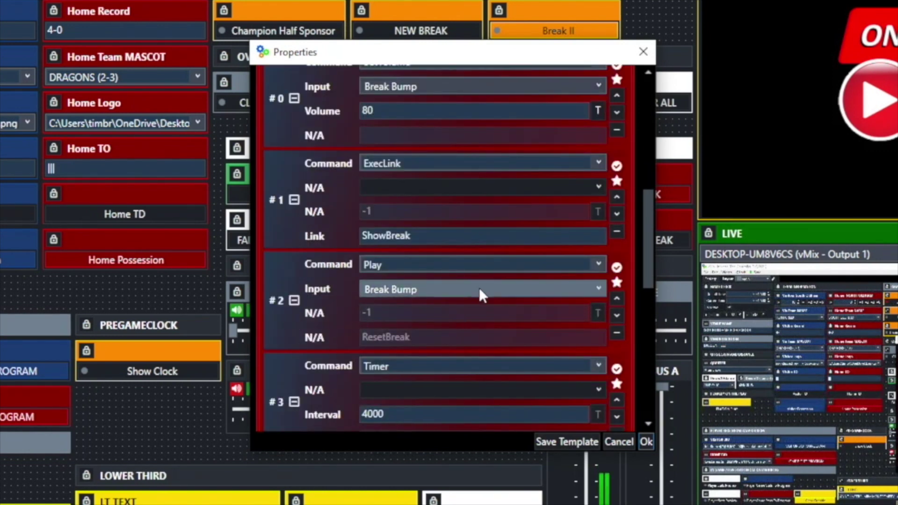
pyautogui.scroll(-1, 480, 287)
# Check the first Timer interval and the SetVolumeFade volume and milliseconds in the BACK FROM BREAK script
pyautogui.scroll(-1, 480, 288)
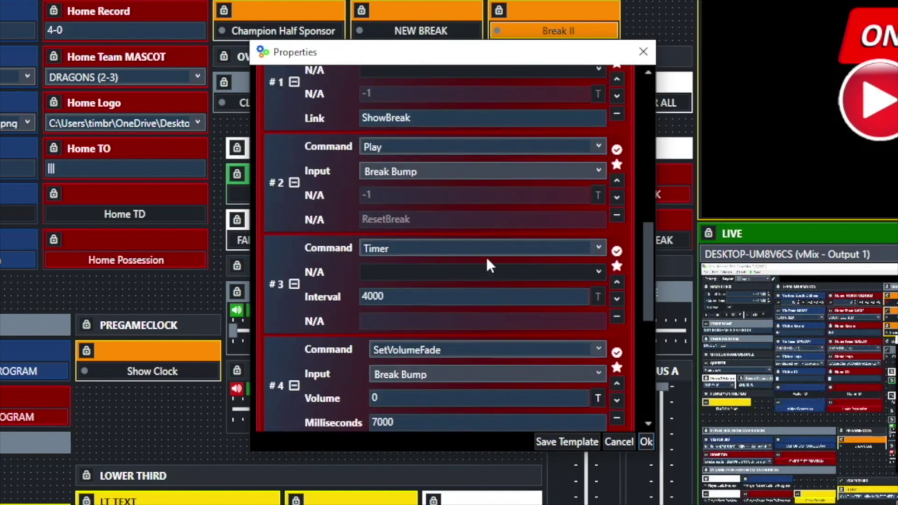
pyautogui.click(401, 297)
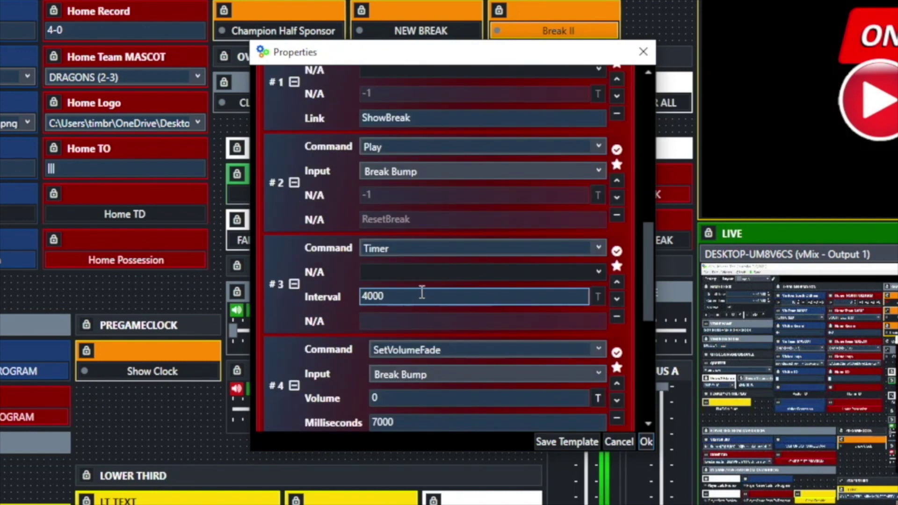
pyautogui.scroll(-2, 452, 295)
pyautogui.click(431, 322)
pyautogui.click(401, 346)
pyautogui.click(404, 323)
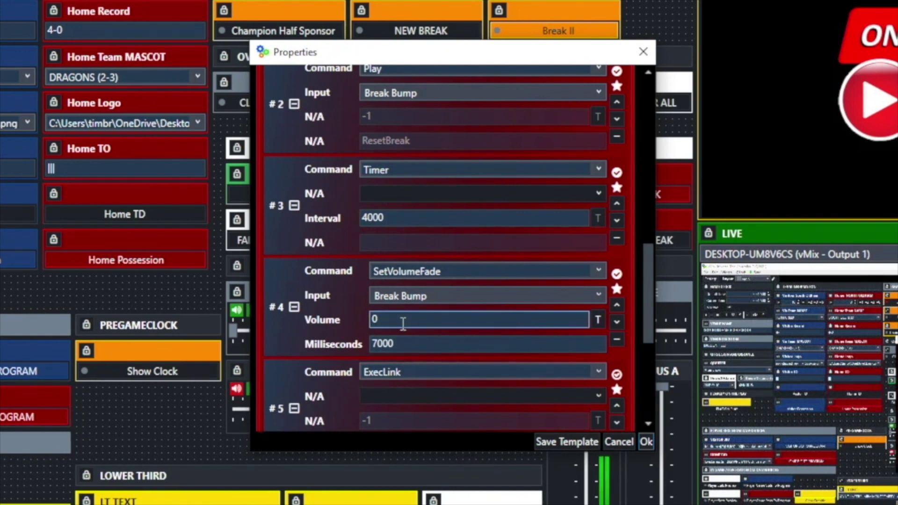
# Review the MutePXP link, second Timer interval and ResetInput command in the BACK FROM BREAK script, and close the properties
pyautogui.scroll(-2, 401, 323)
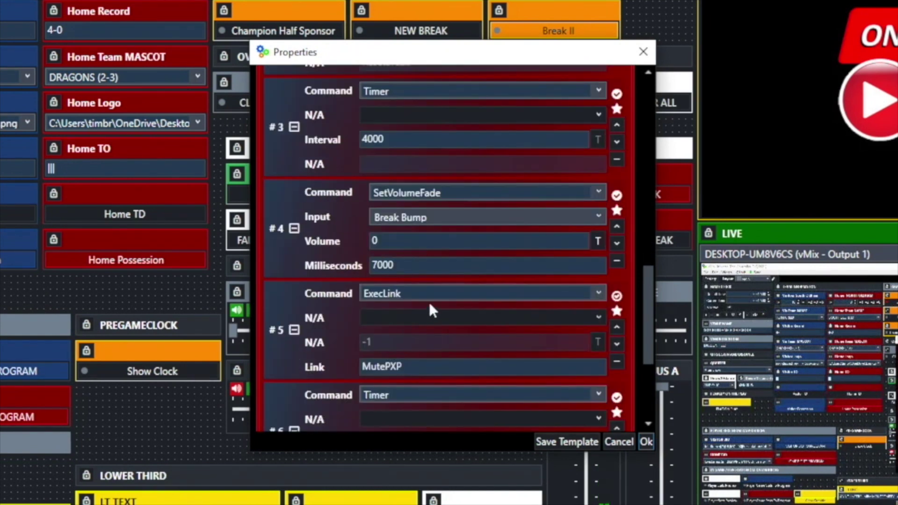
pyautogui.click(364, 368)
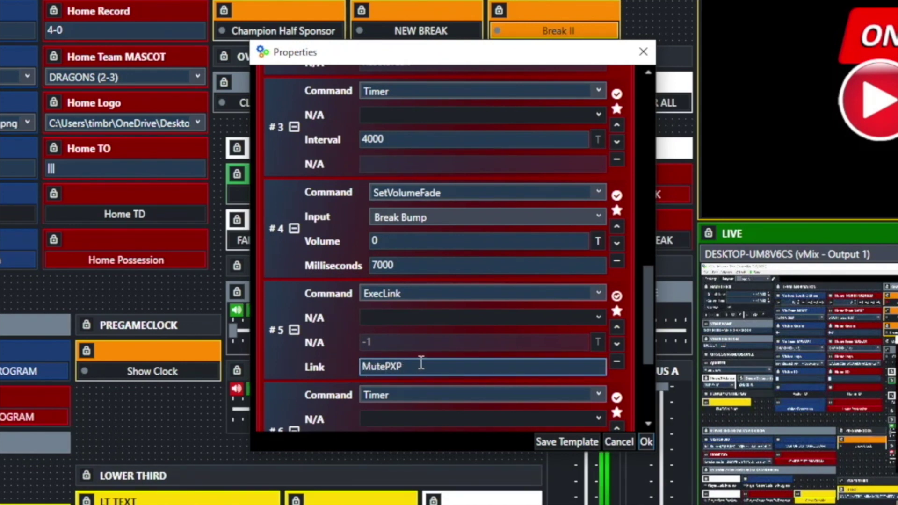
pyautogui.scroll(-3, 419, 361)
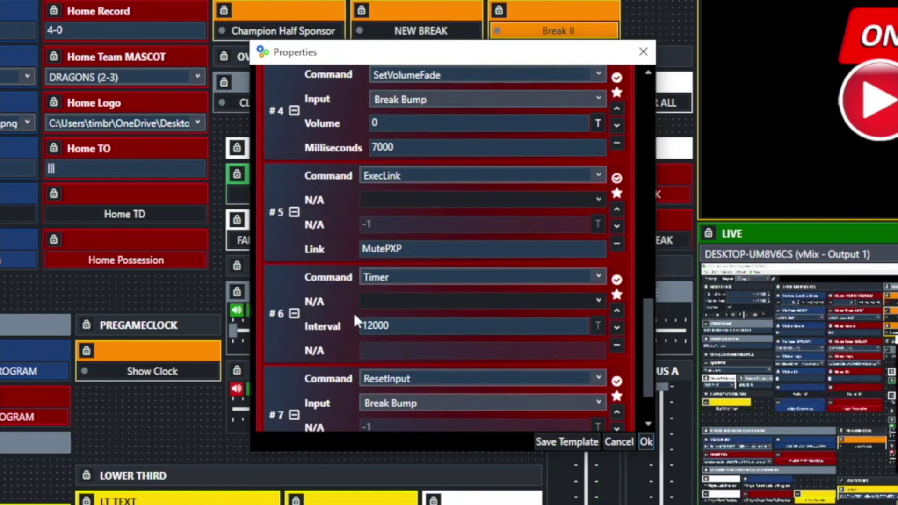
pyautogui.click(561, 327)
pyautogui.scroll(-2, 546, 323)
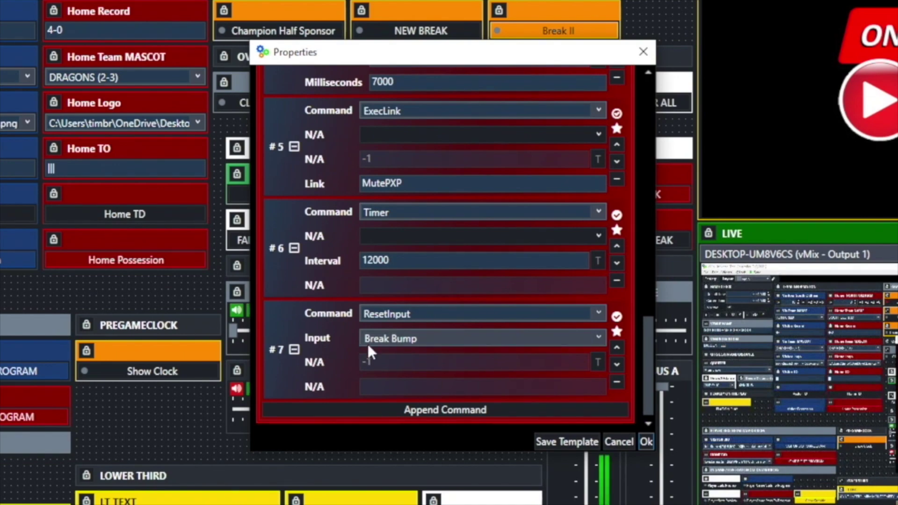
pyautogui.click(645, 442)
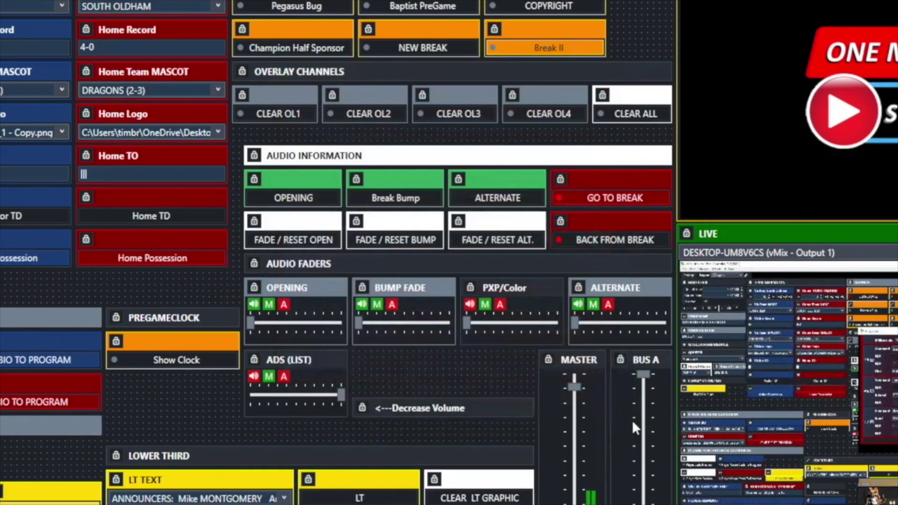
# Open the OPENING fader's Volume Widget properties, examine its Target, Input and Style options, and close them
pyautogui.doubleClick(280, 304)
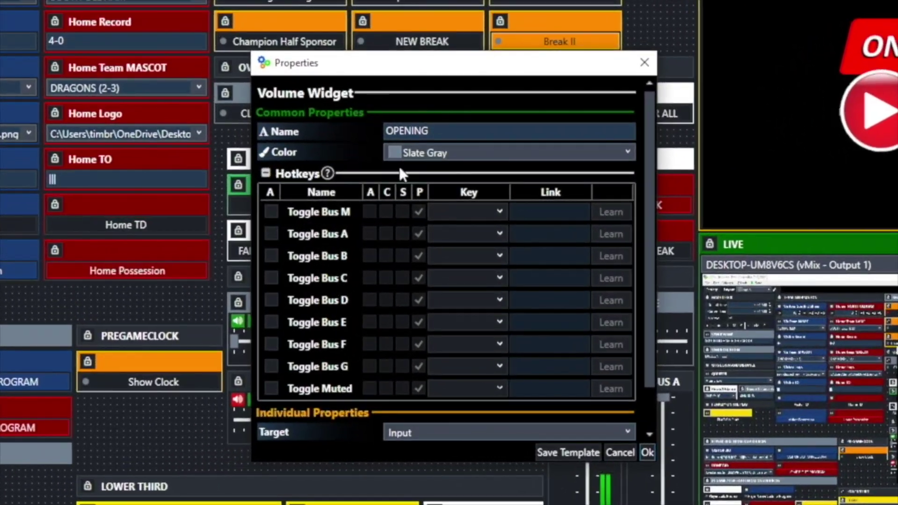
pyautogui.scroll(-2, 401, 174)
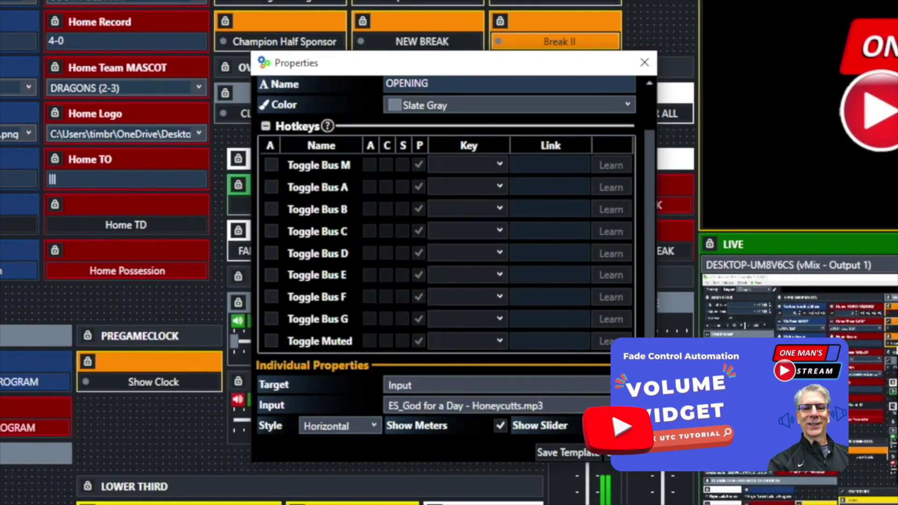
pyautogui.click(468, 385)
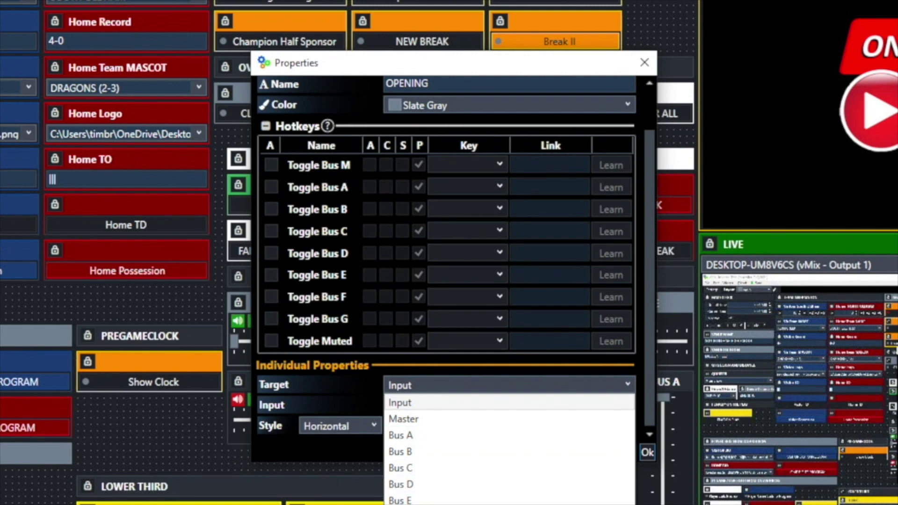
pyautogui.click(401, 403)
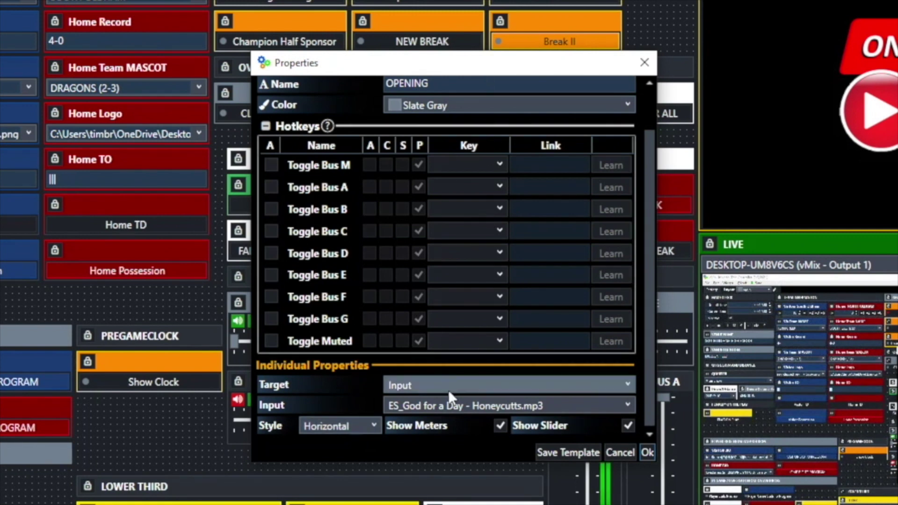
pyautogui.click(374, 426)
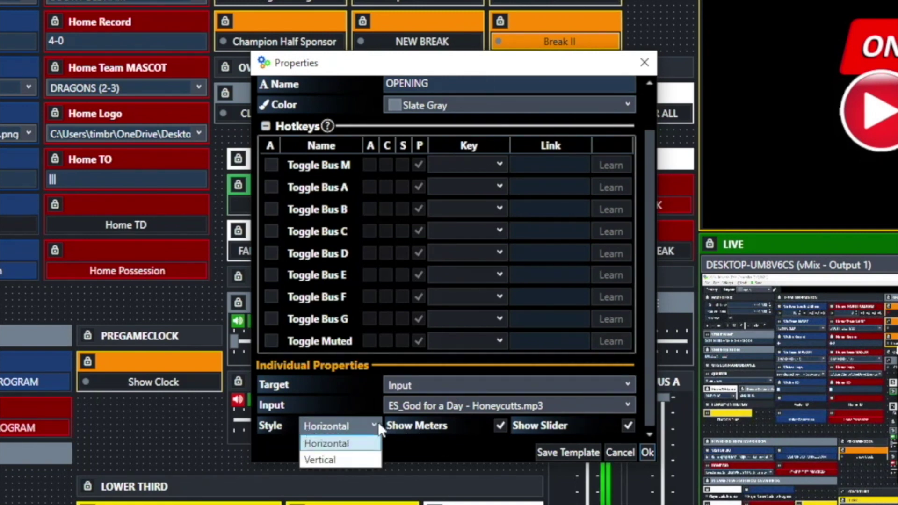
pyautogui.click(377, 423)
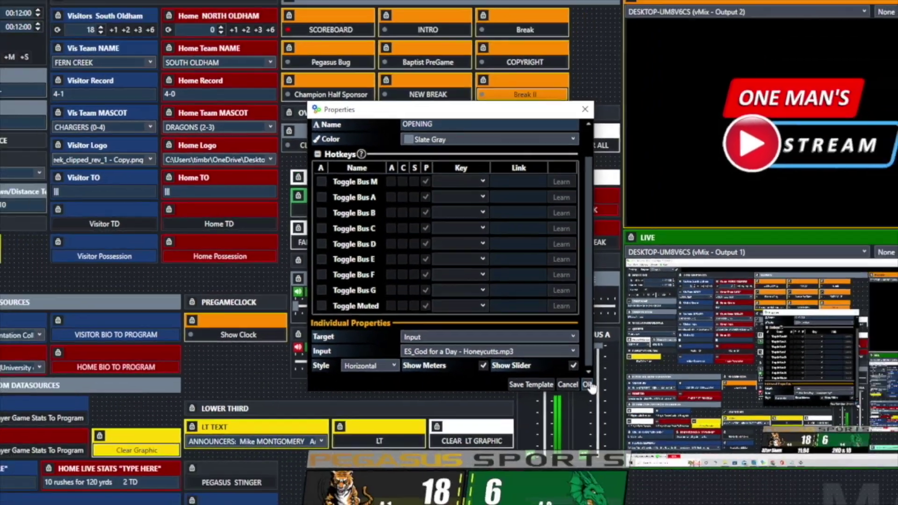
pyautogui.click(626, 453)
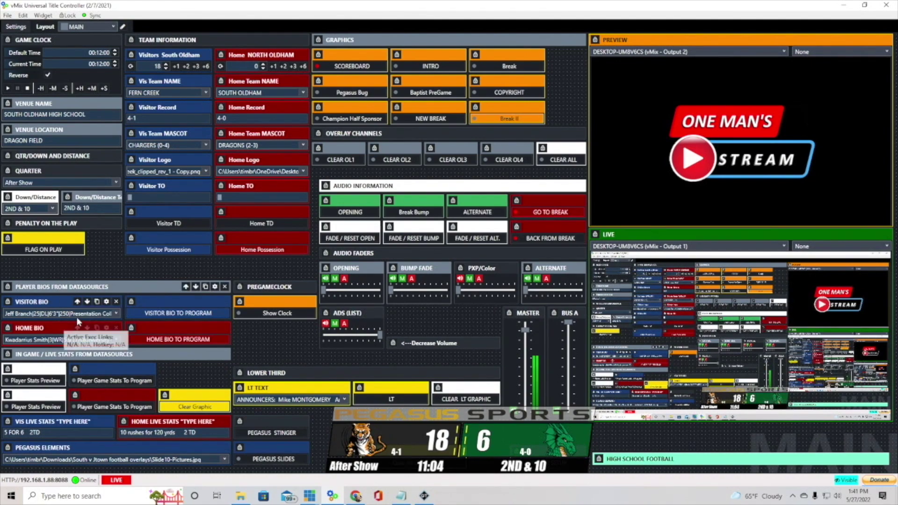
# Open the VISITOR BIO list's properties, examine its Table and Editable options, title mappings and player items, and close them
pyautogui.click(107, 302)
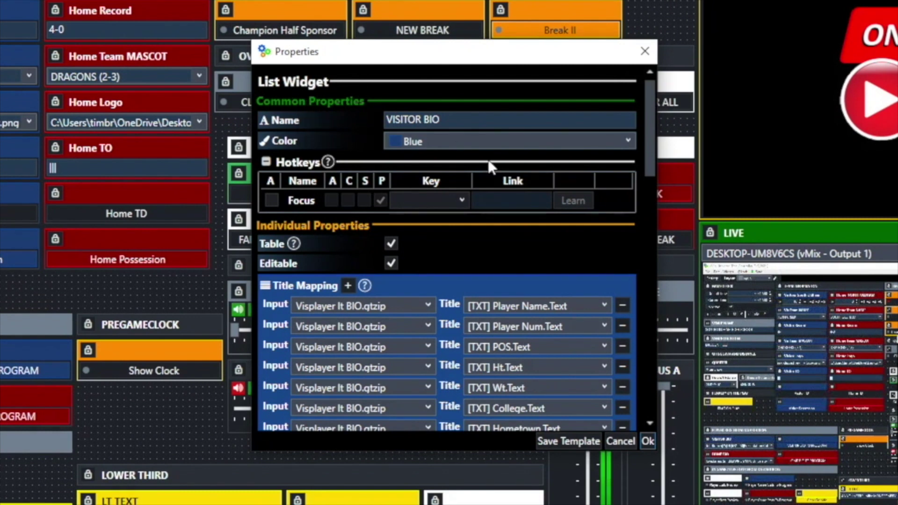
pyautogui.scroll(-1, 479, 151)
pyautogui.scroll(-2, 491, 176)
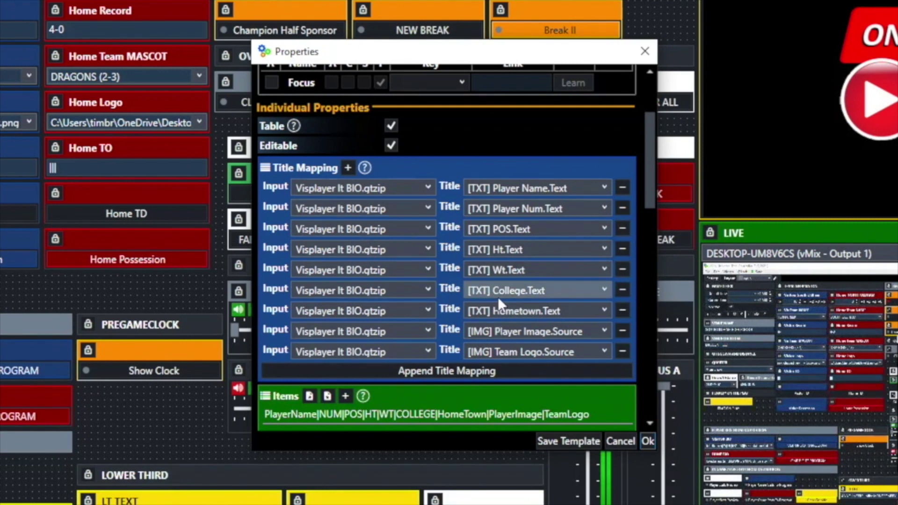
pyautogui.scroll(-1, 498, 297)
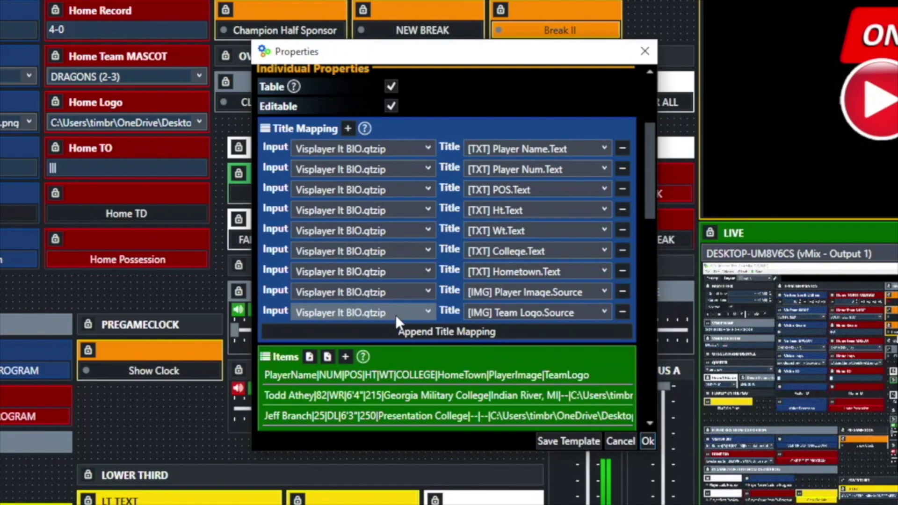
pyautogui.scroll(4, 397, 313)
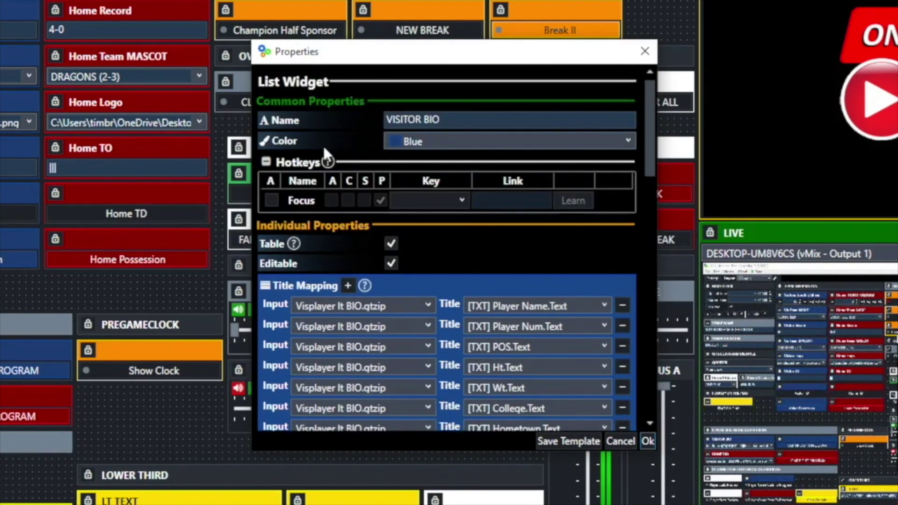
pyautogui.scroll(-6, 344, 176)
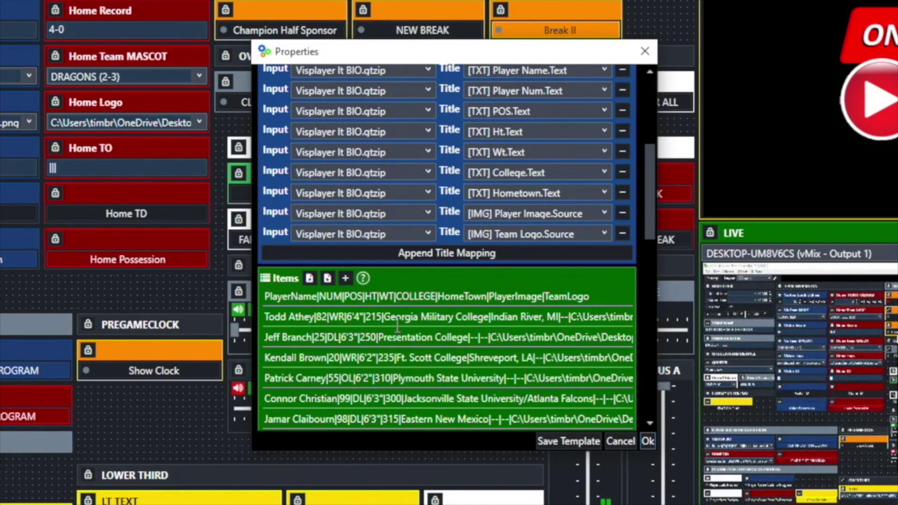
pyautogui.scroll(1, 411, 324)
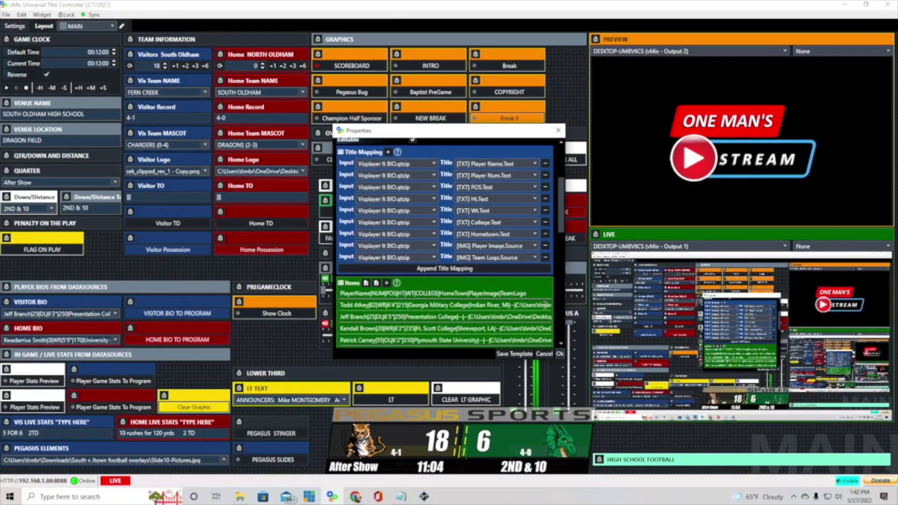
pyautogui.click(648, 441)
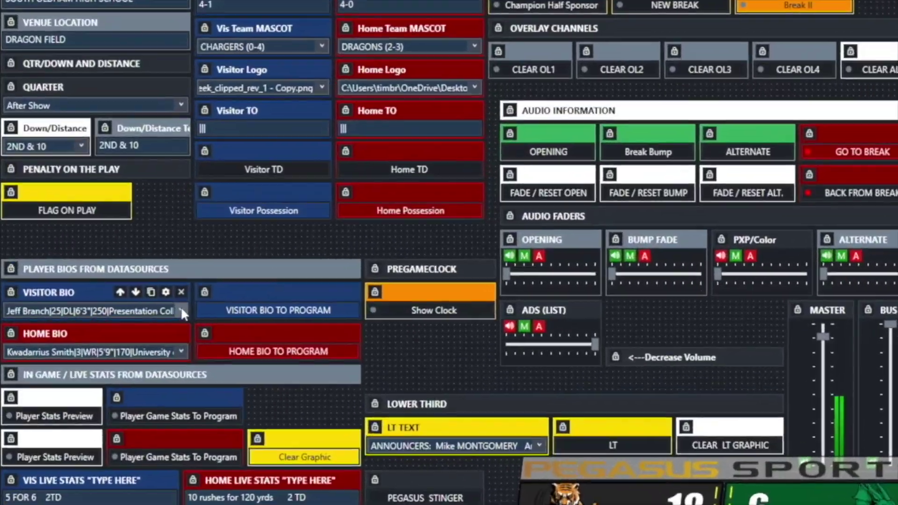
# Choose another player in the VISITOR BIO list and send the visitor bio to program
pyautogui.click(178, 307)
pyautogui.click(45, 471)
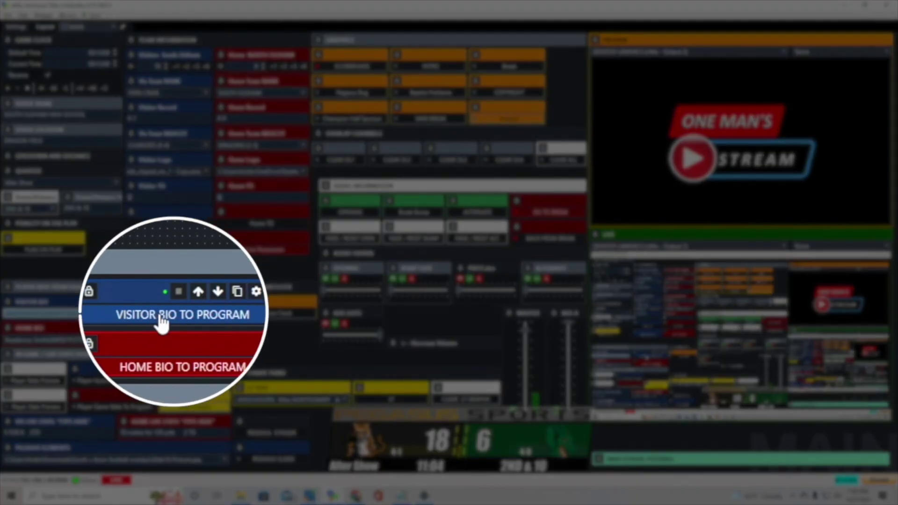
pyautogui.click(178, 323)
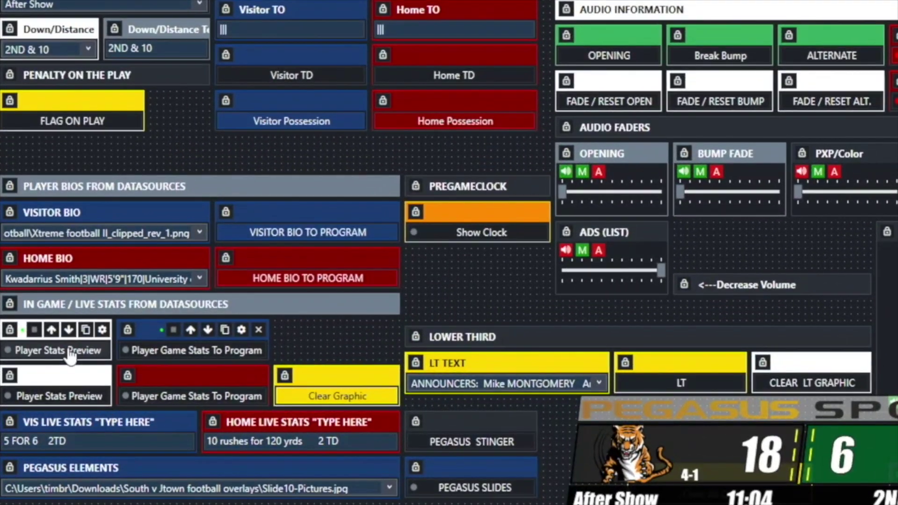
# Send the visiting player's stats graphic to preview
pyautogui.click(70, 352)
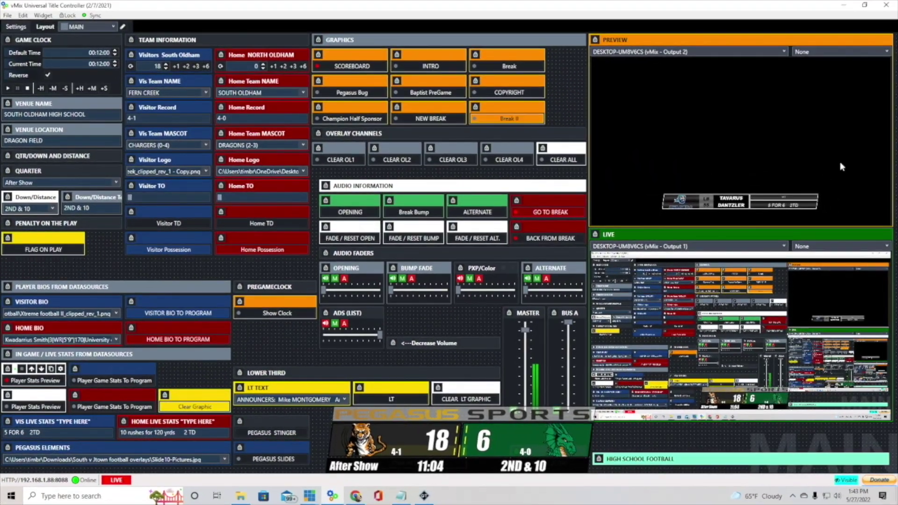
pyautogui.moveTo(734, 136)
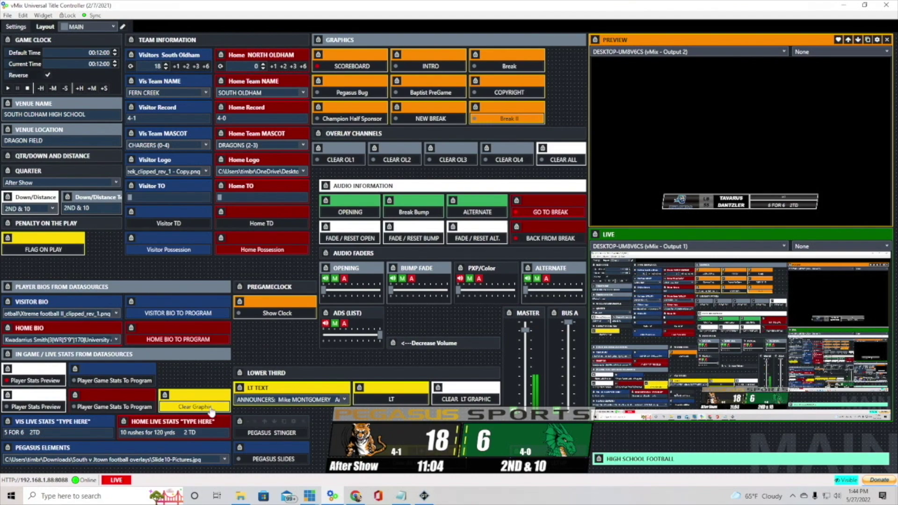
pyautogui.moveTo(123, 384)
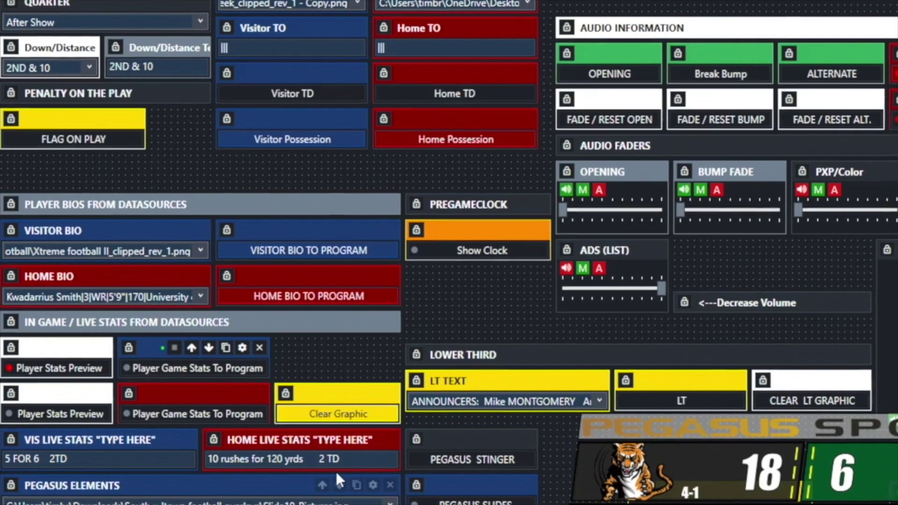
pyautogui.moveTo(162, 421)
# Change the visitor live stats text to "Player of the Game" and send the visiting player's game stats to program
pyautogui.moveTo(83, 458)
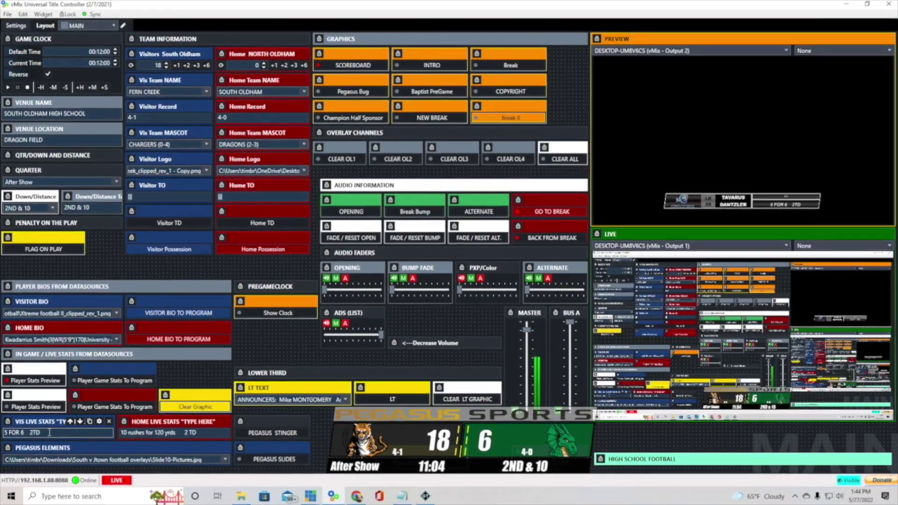
pyautogui.hotkey('ctrl', 'a')
pyautogui.press('BackSpace')
pyautogui.write('Player of the Game')
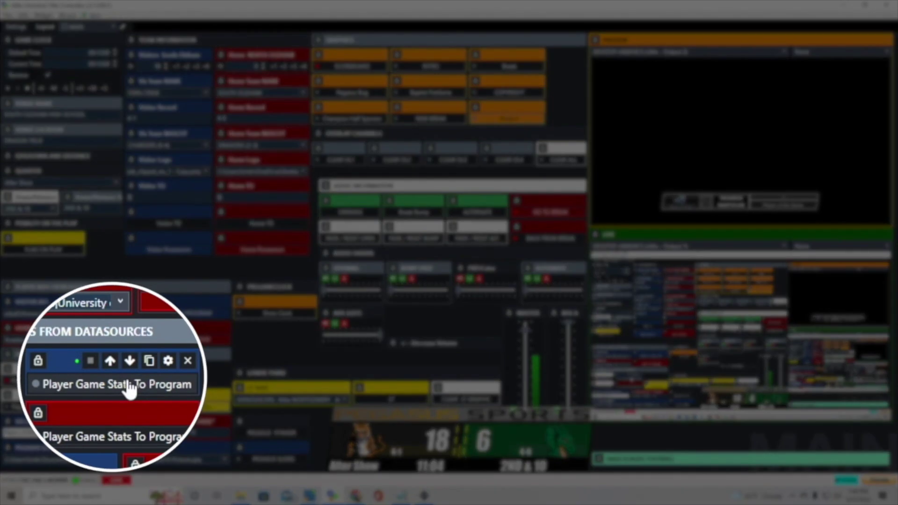
pyautogui.click(121, 383)
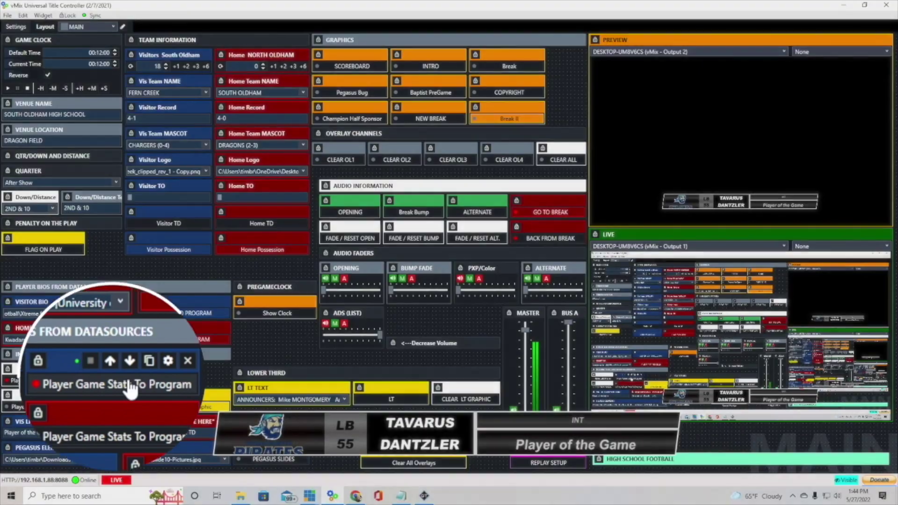
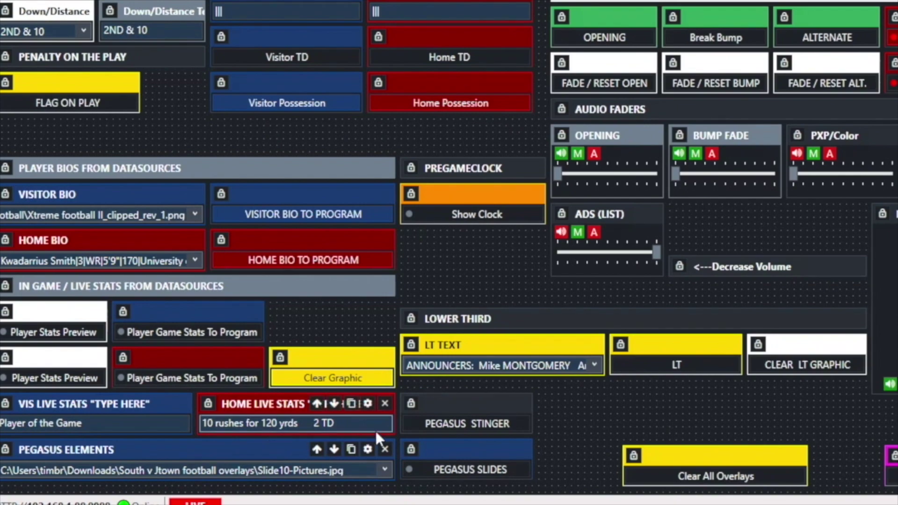
# Open the PEGASUS ELEMENTS list's properties, check its title mapping and slide image items, and close them
pyautogui.click(367, 449)
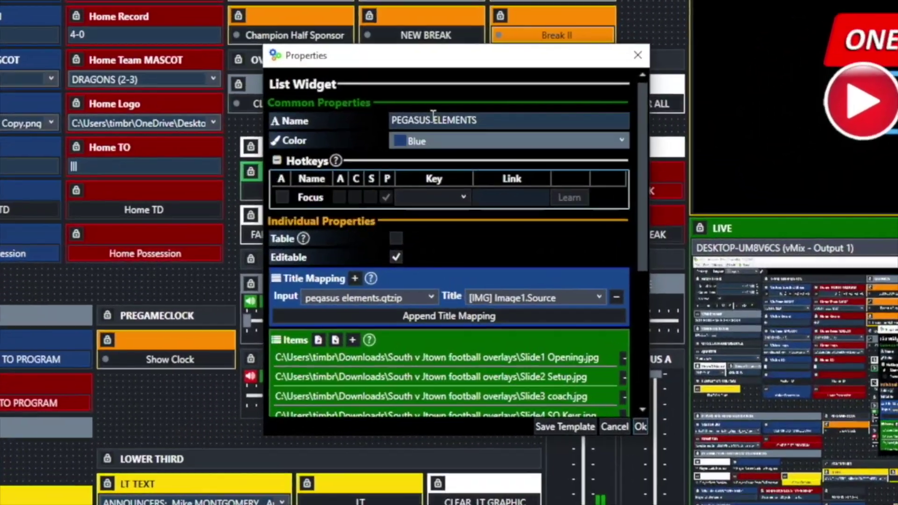
pyautogui.scroll(-2, 492, 238)
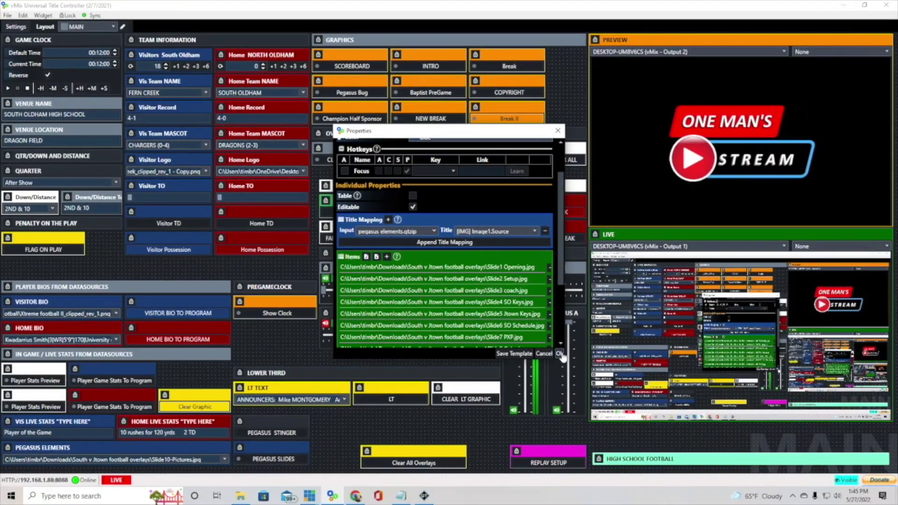
pyautogui.click(560, 354)
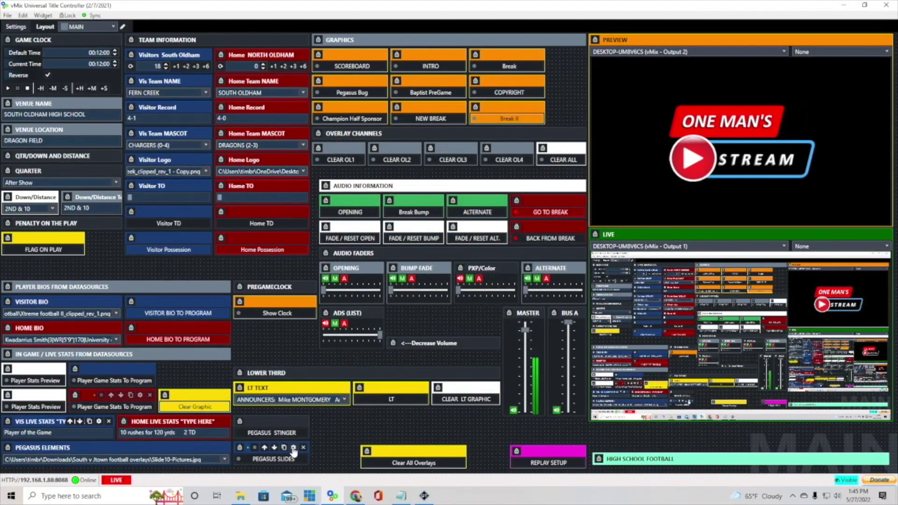
# Review the PEGASUS SLIDES button's OverlayInputXOut commands for overlays 4 to 1 and its CutDirect command, and close the properties
pyautogui.click(293, 449)
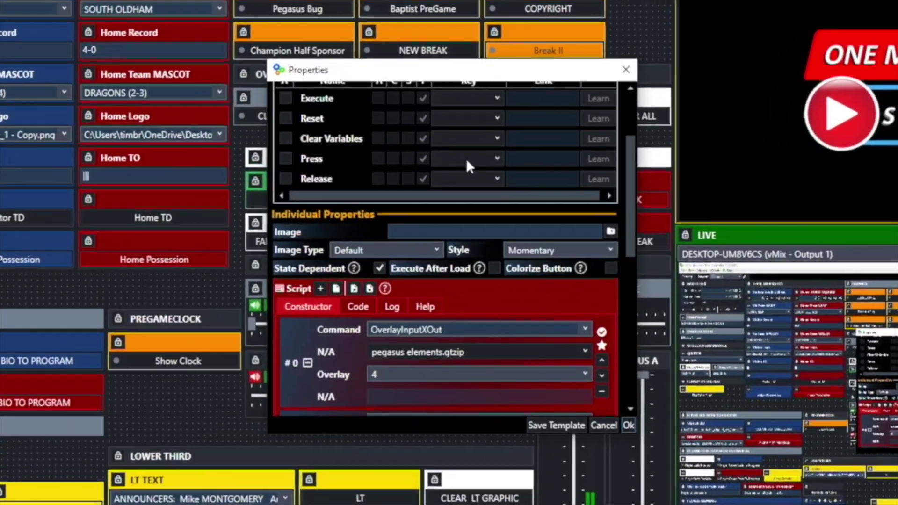
pyautogui.scroll(-2, 461, 183)
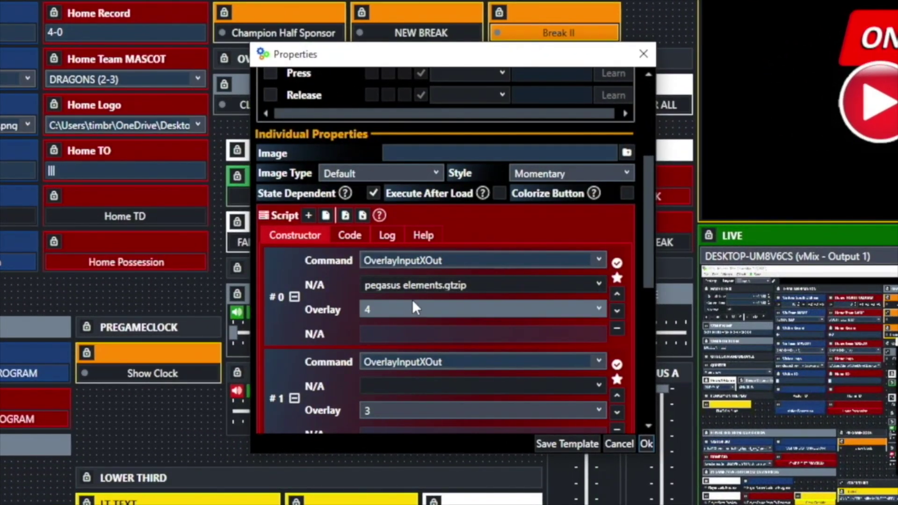
pyautogui.scroll(-2, 446, 297)
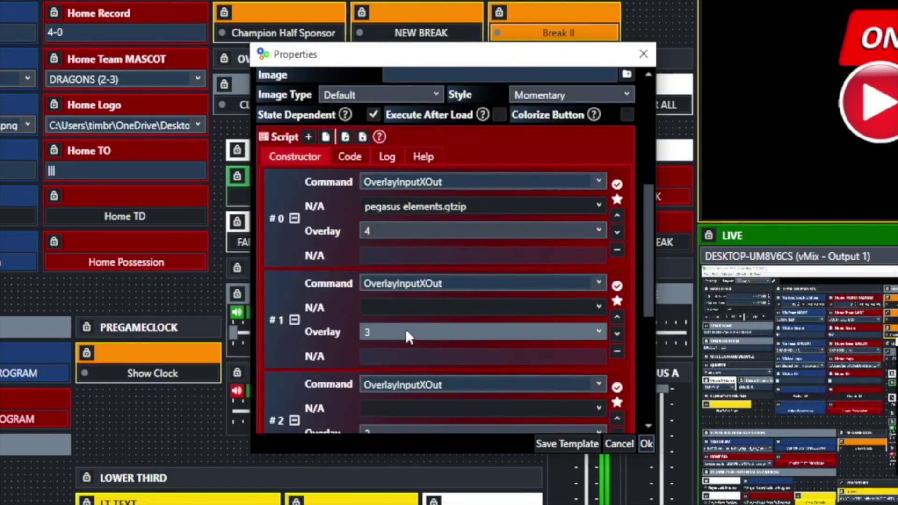
pyautogui.scroll(-1, 405, 329)
pyautogui.scroll(-2, 464, 386)
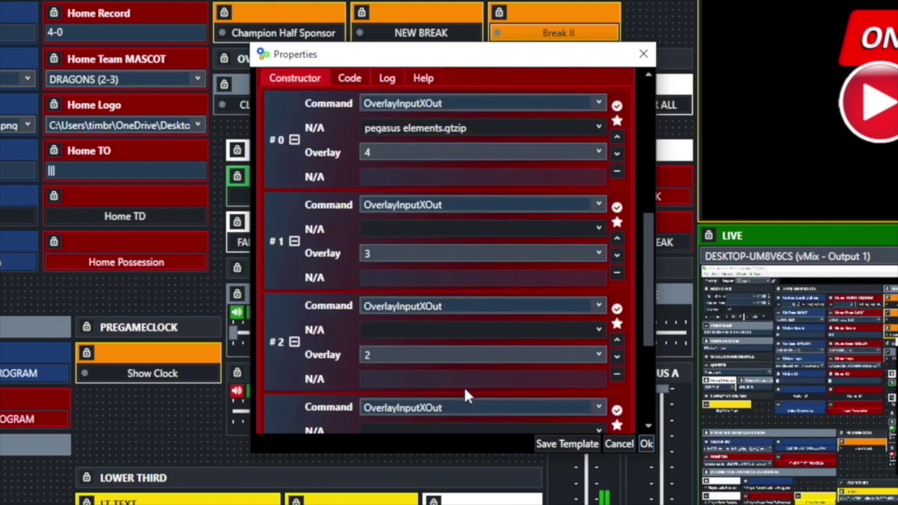
pyautogui.scroll(-1, 484, 385)
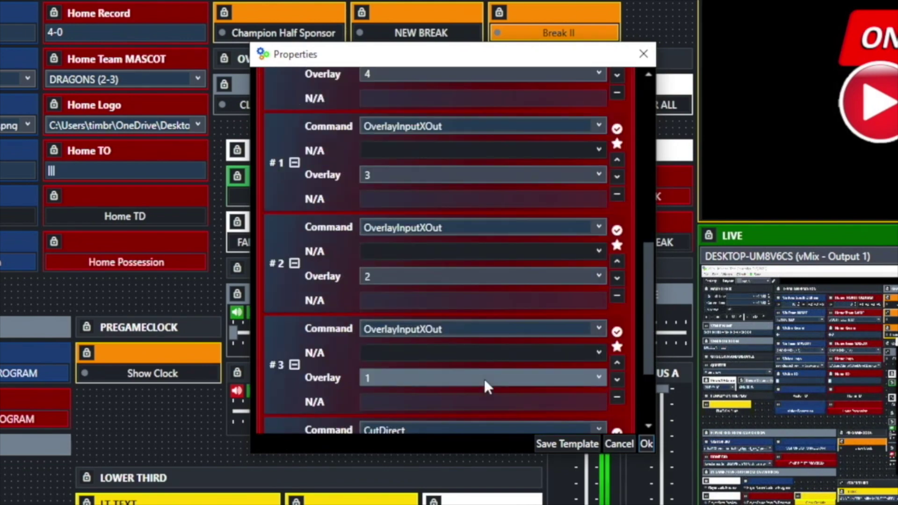
pyautogui.scroll(-1, 485, 387)
pyautogui.scroll(-2, 484, 379)
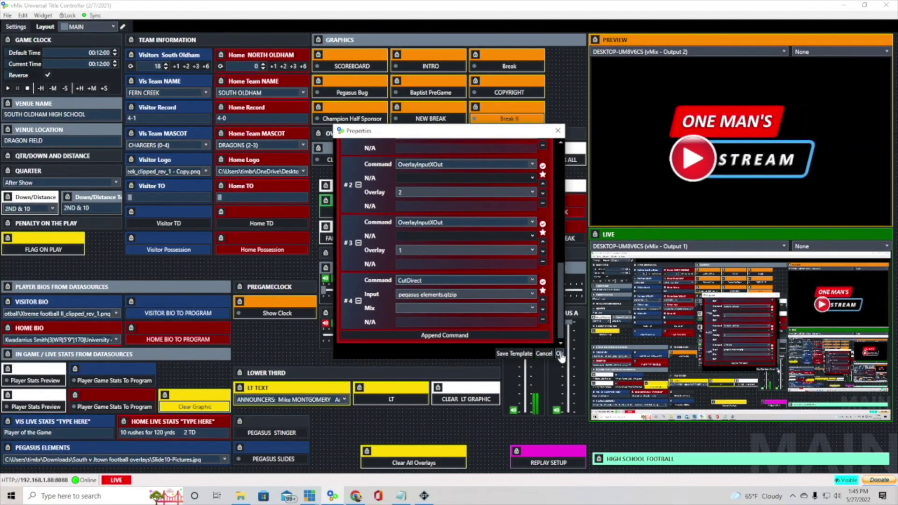
pyautogui.click(559, 354)
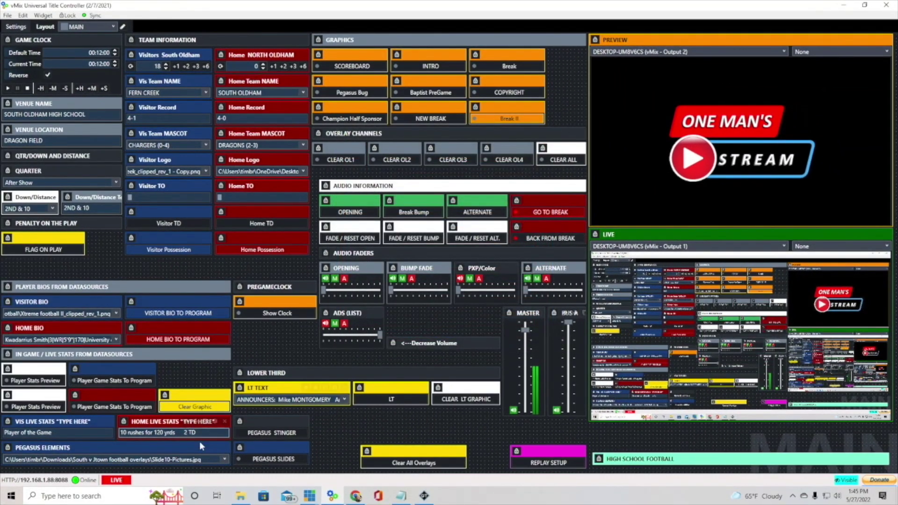
# Run PEGASUS SLIDES to cut the selected Slide10-Pictures.jpg slide to program
pyautogui.click(270, 460)
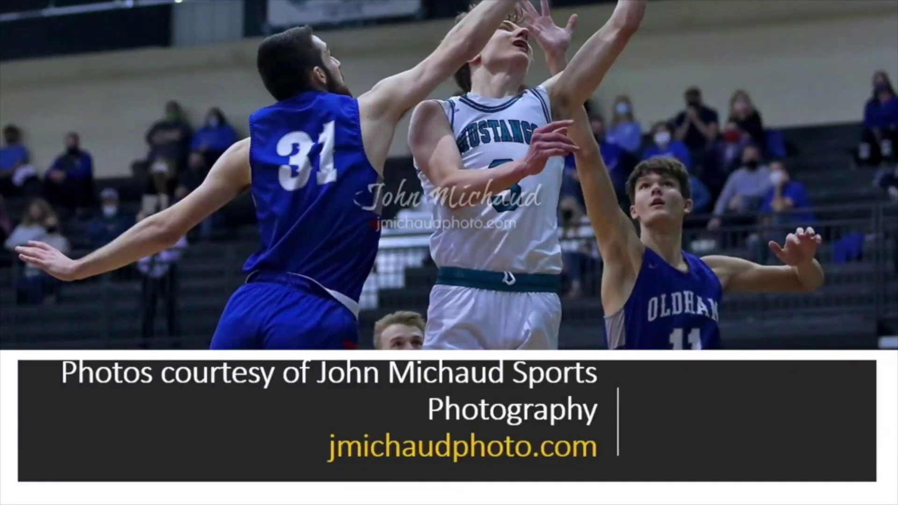